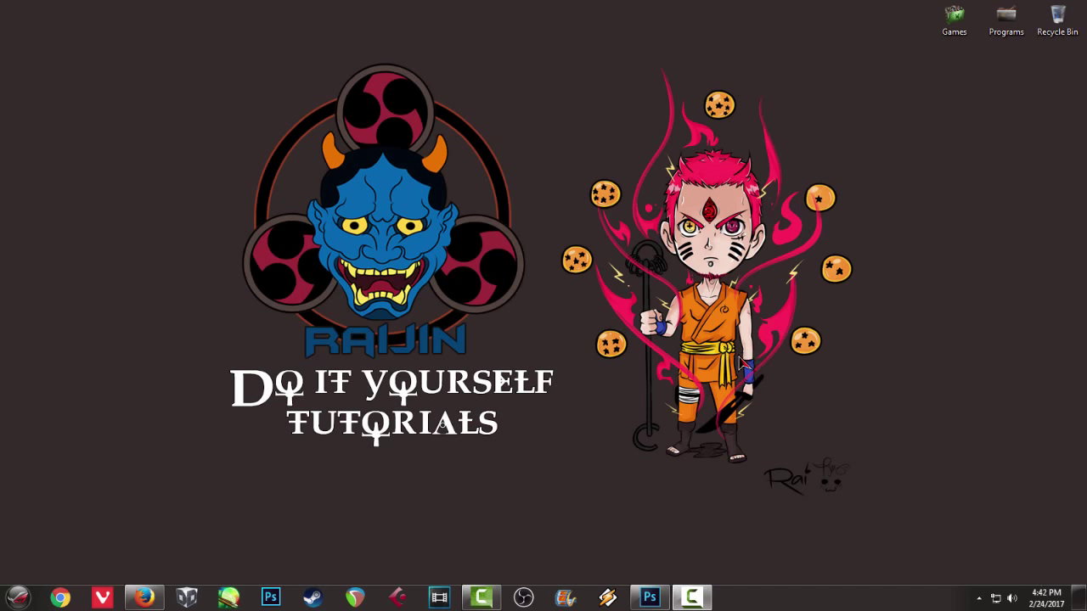
- Restore the Photoshop window from the taskbar to show the blank Untitled-1 document
left_click(664, 599)
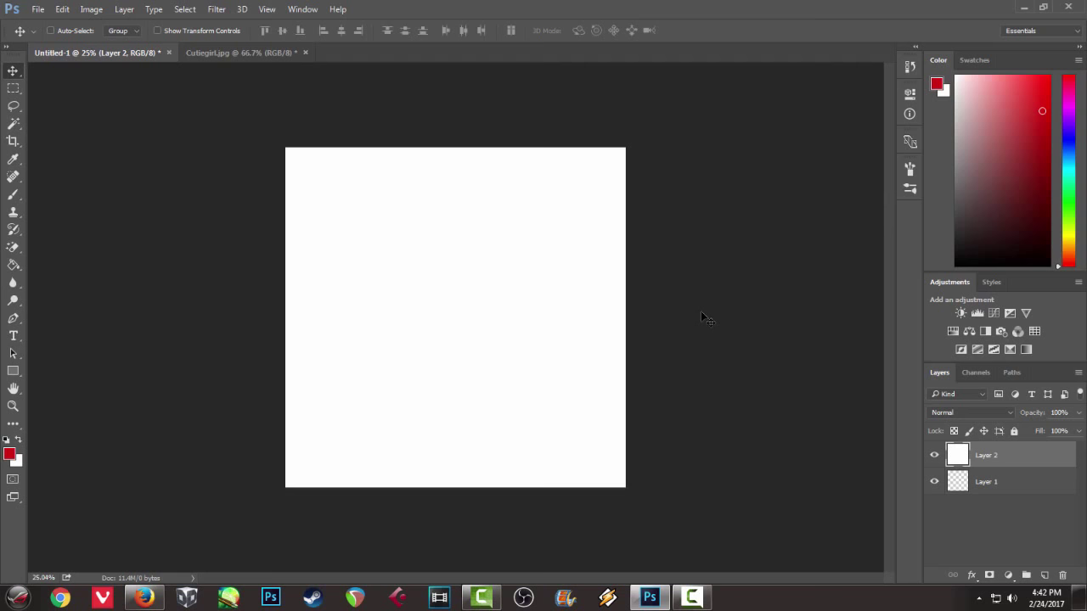
- Cancel the File > New dialog and switch to the Cutiegirl.jpg document tab
left_click(44, 15)
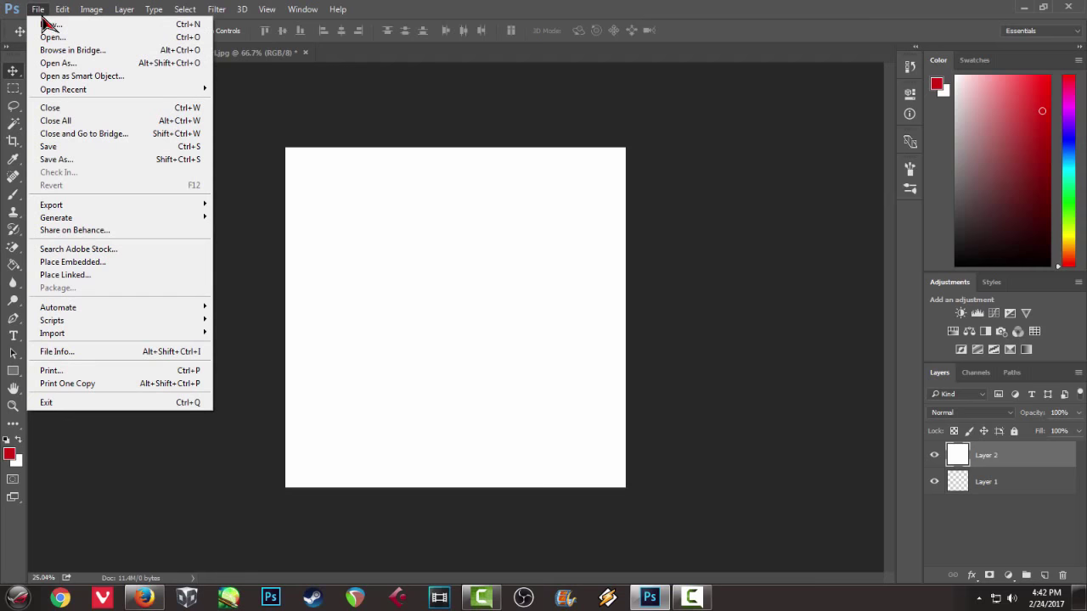
left_click(42, 26)
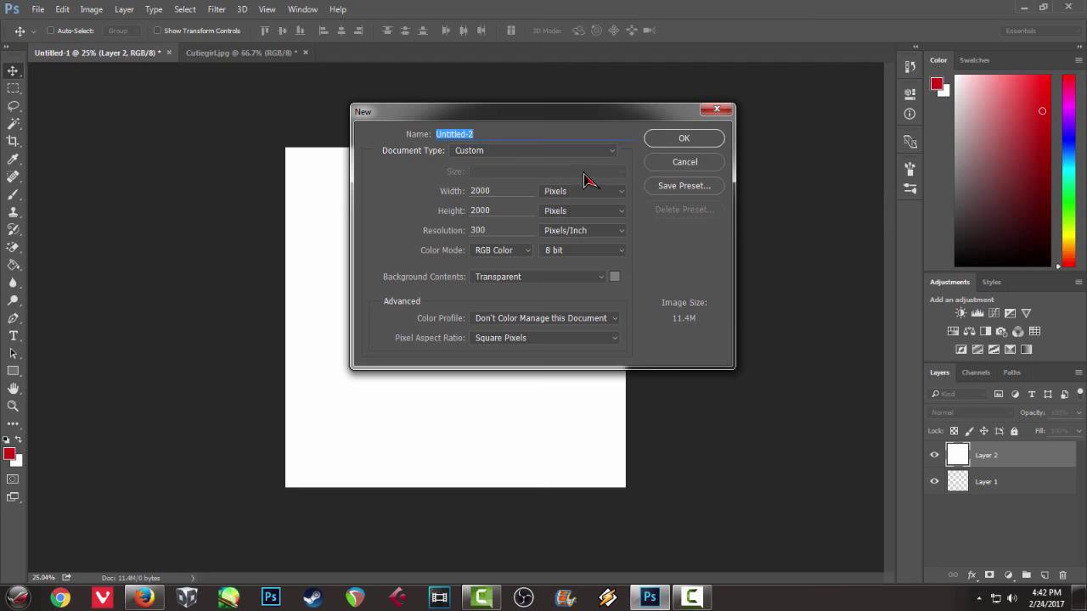
left_click(717, 111)
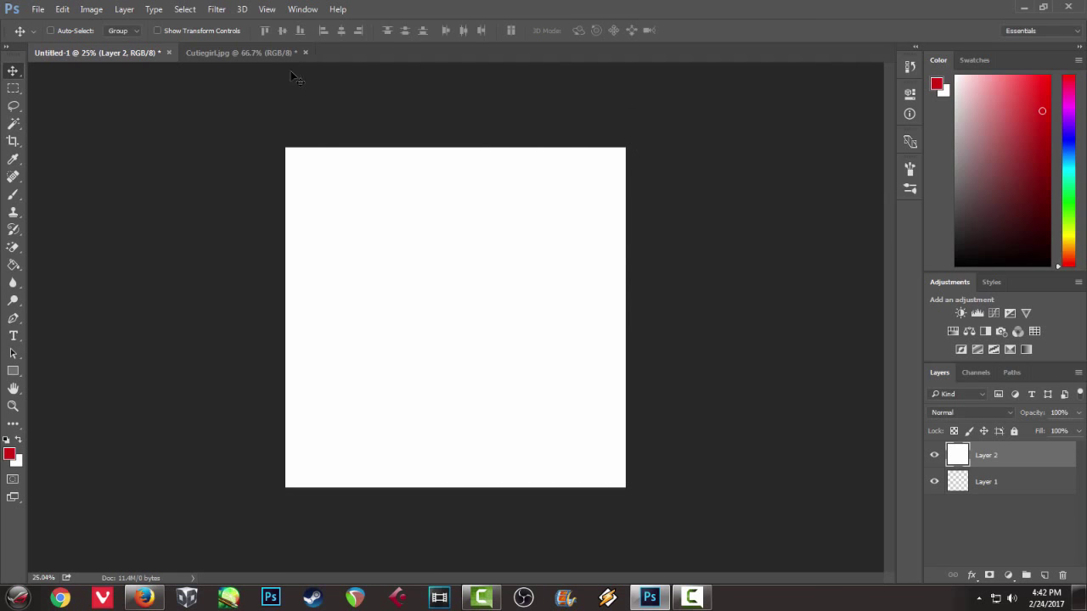
left_click(238, 55)
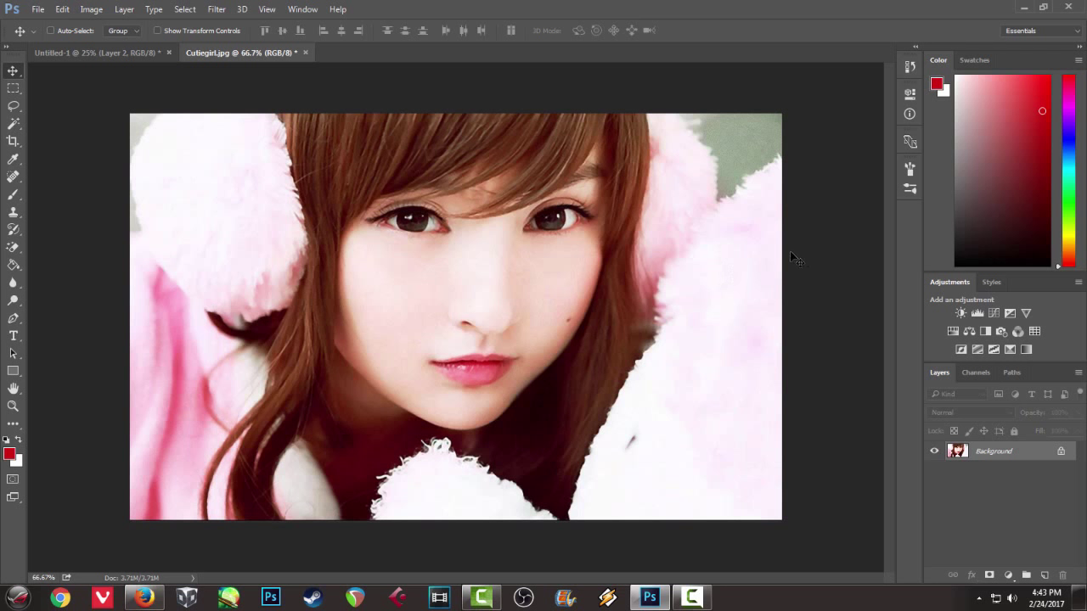
- Select all and copy the Cutiegirl.jpg photo, then return to Untitled-1
key("ctrl+a")
key("c")
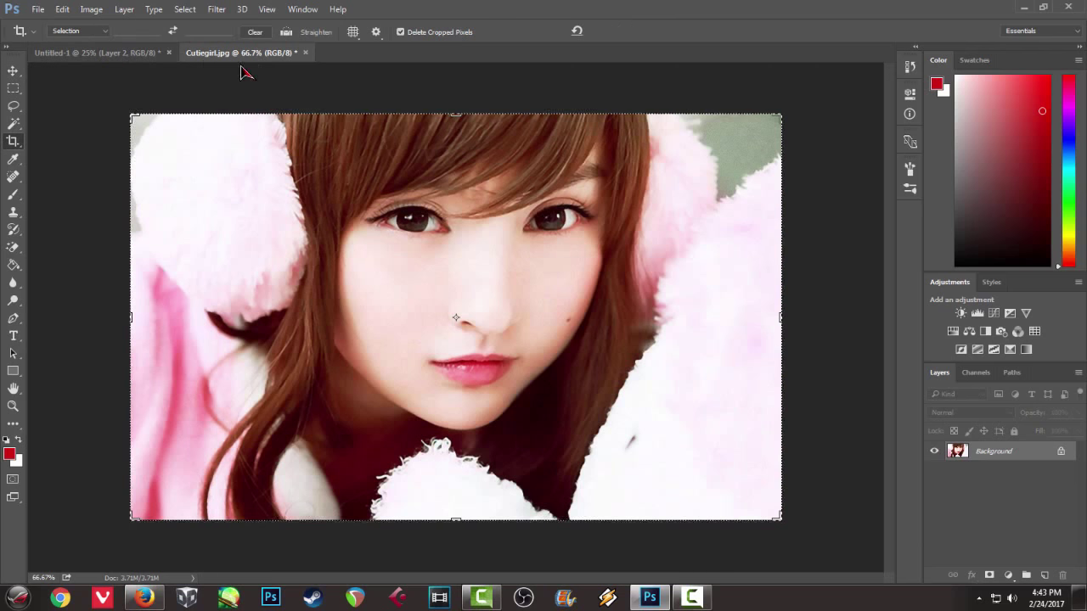
left_click(96, 52)
left_click(13, 71)
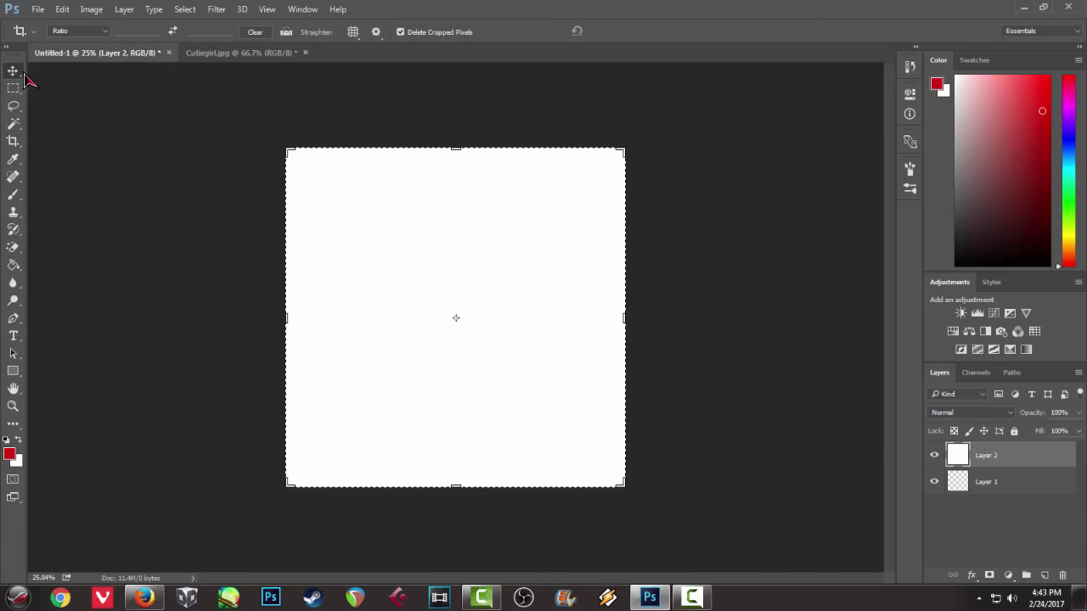
- Paste the photo as Layer 3 and scale it to about 157% across the canvas width
key("ctrl+v")
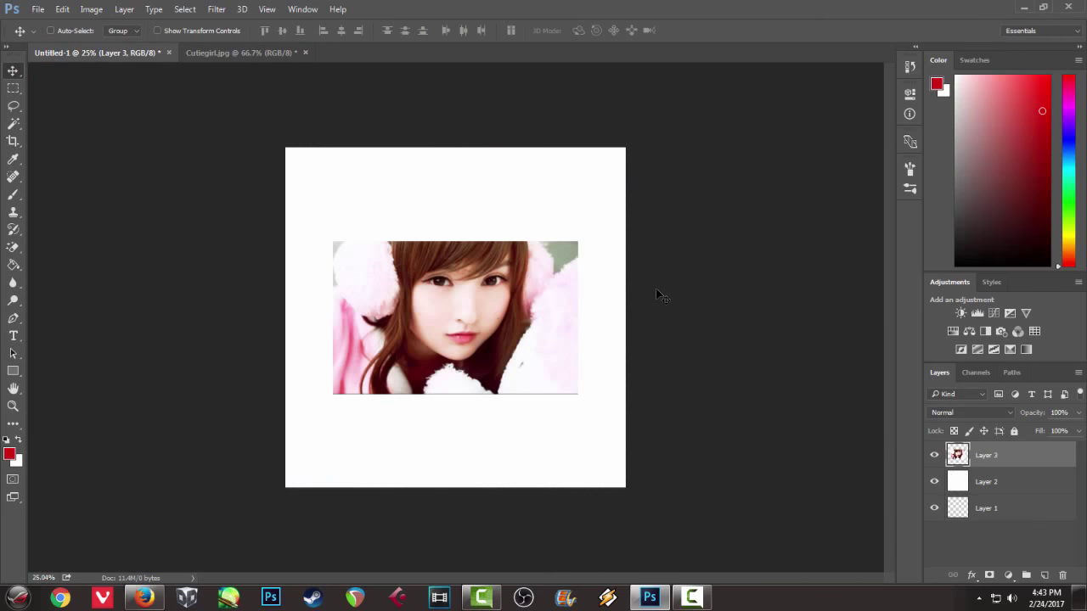
key("ctrl+t")
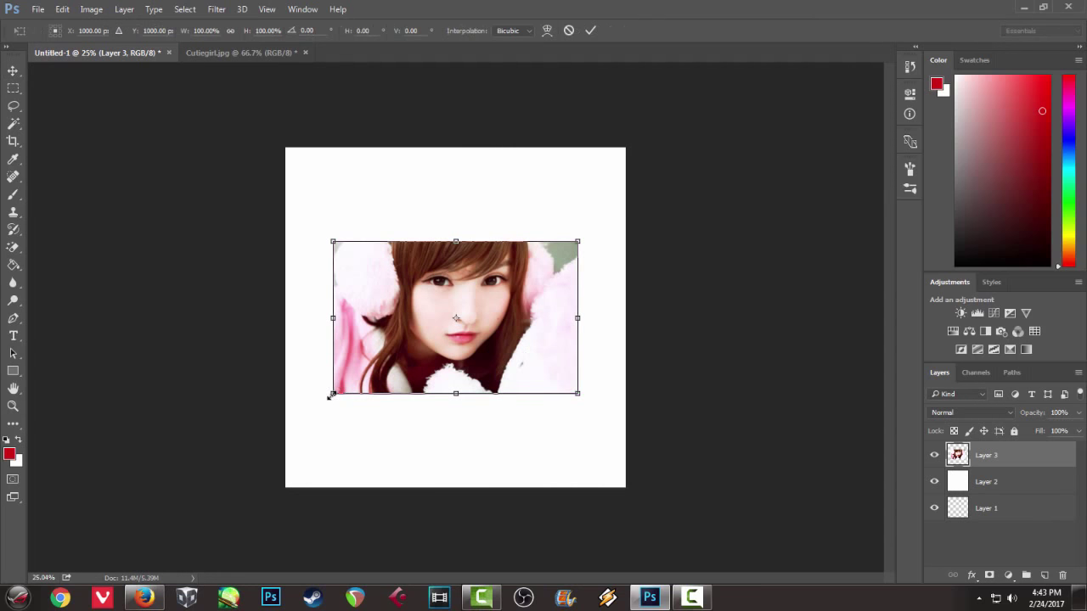
left_click_drag(332, 394, 207, 452)
mouse_move(441, 373)
left_mouse_down()
mouse_move(501, 338)
mouse_move(501, 326)
left_mouse_up()
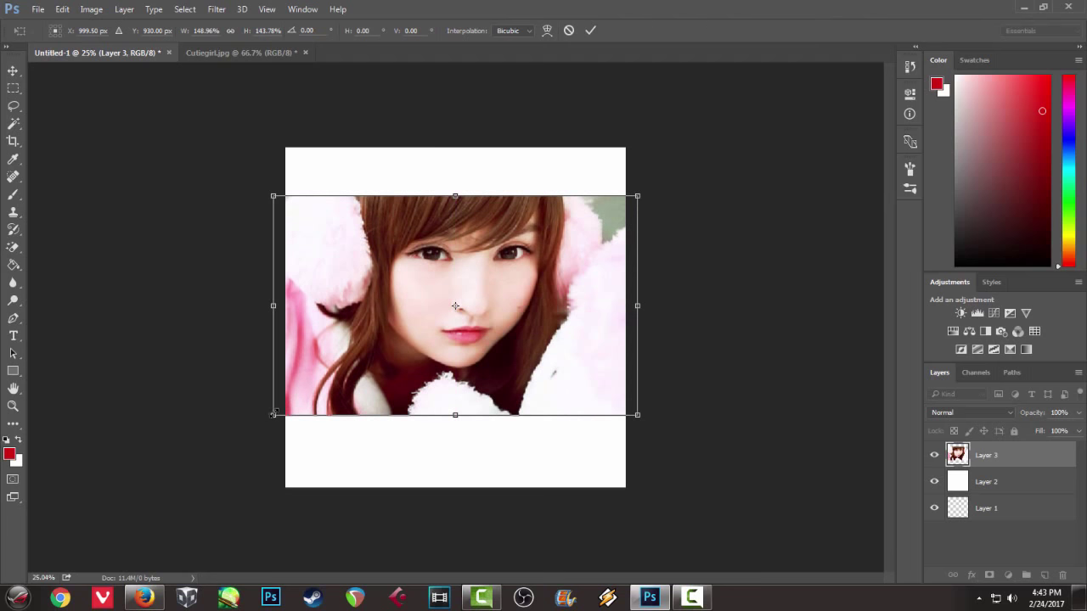
left_click_drag(273, 417, 252, 429)
left_click_drag(502, 372, 535, 370)
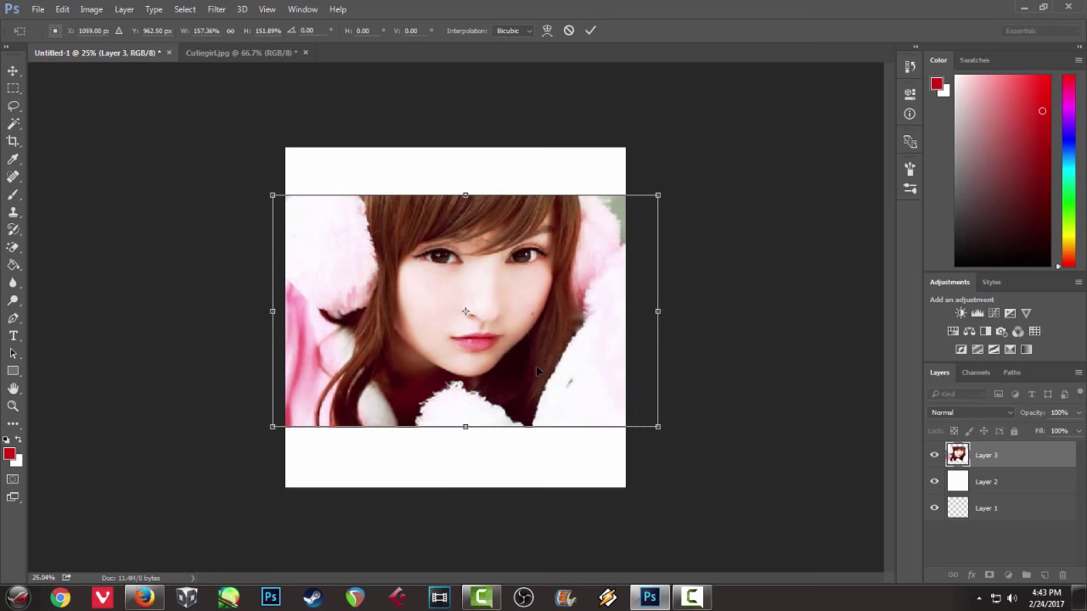
key("Return")
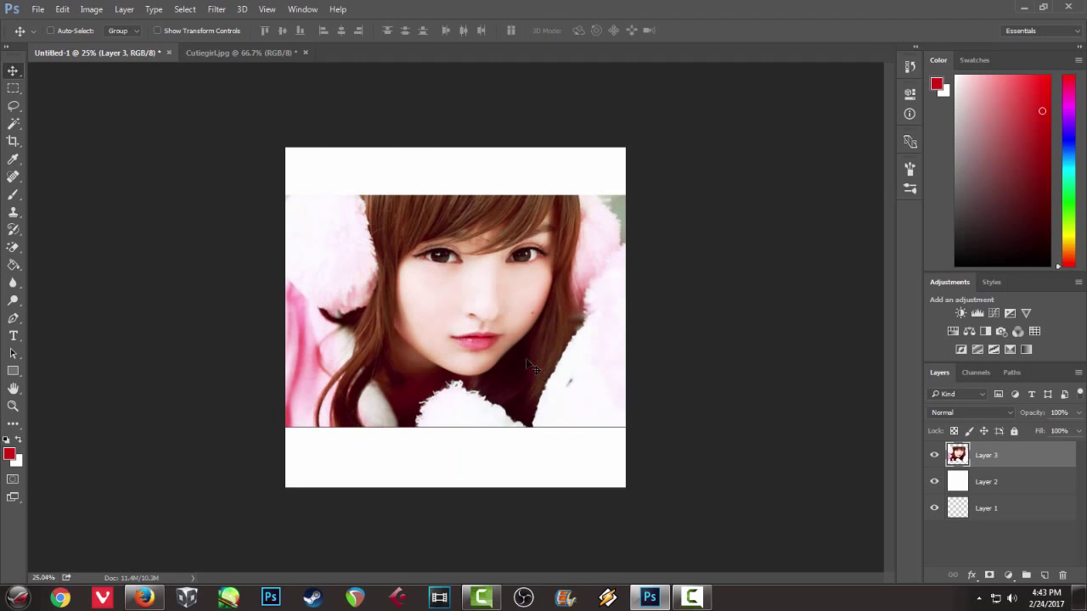
- Lower Layer 3's opacity to 30% so the girl photo appears faded
scroll(531, 302, "up", 3)
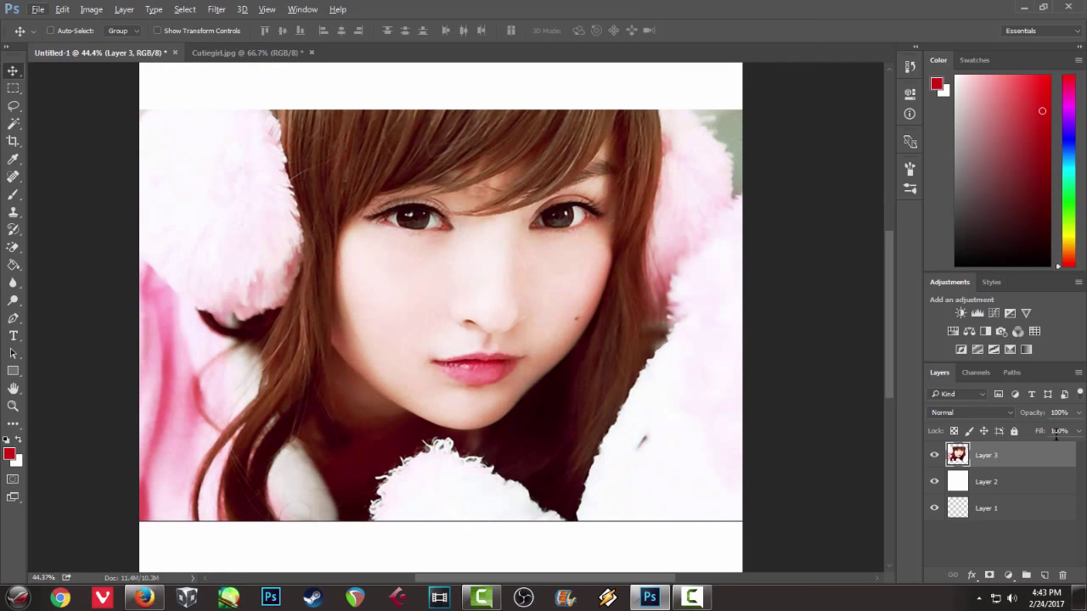
left_click(1078, 412)
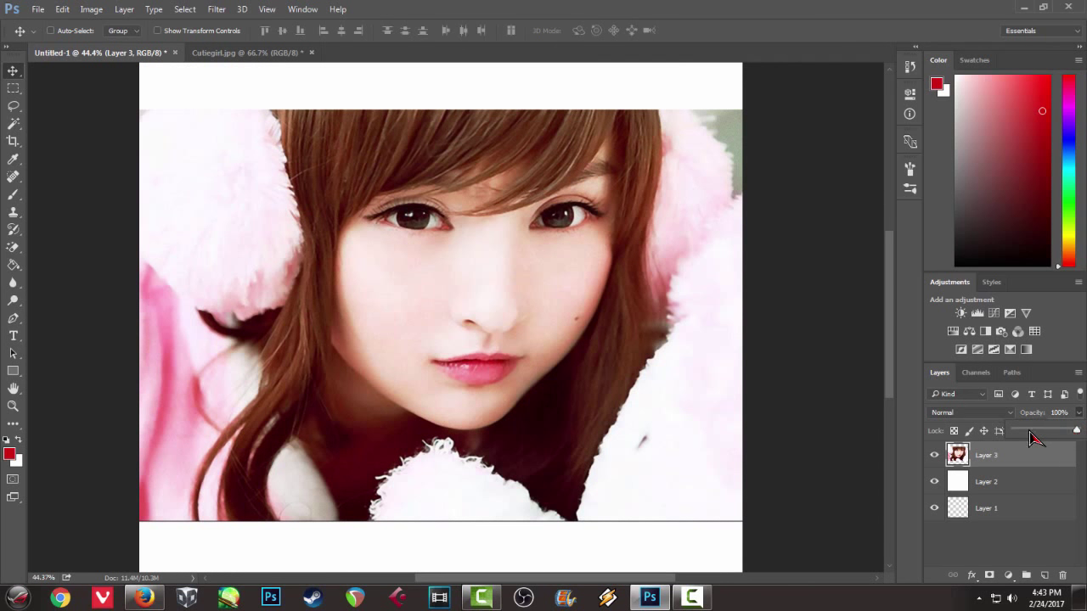
left_click(1028, 430)
left_click_drag(1028, 431, 1036, 433)
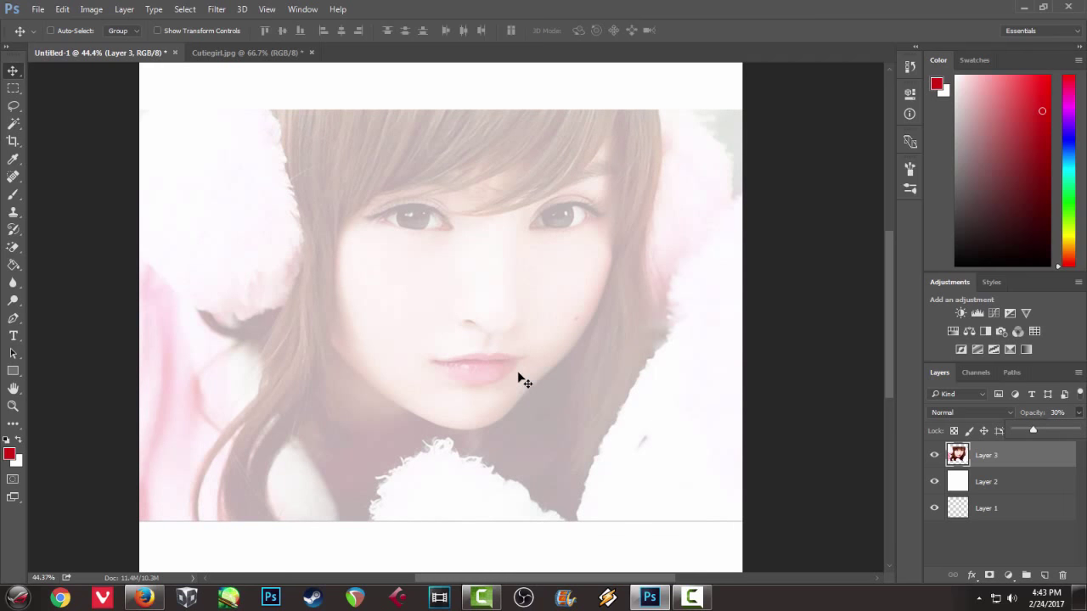
left_click(788, 10)
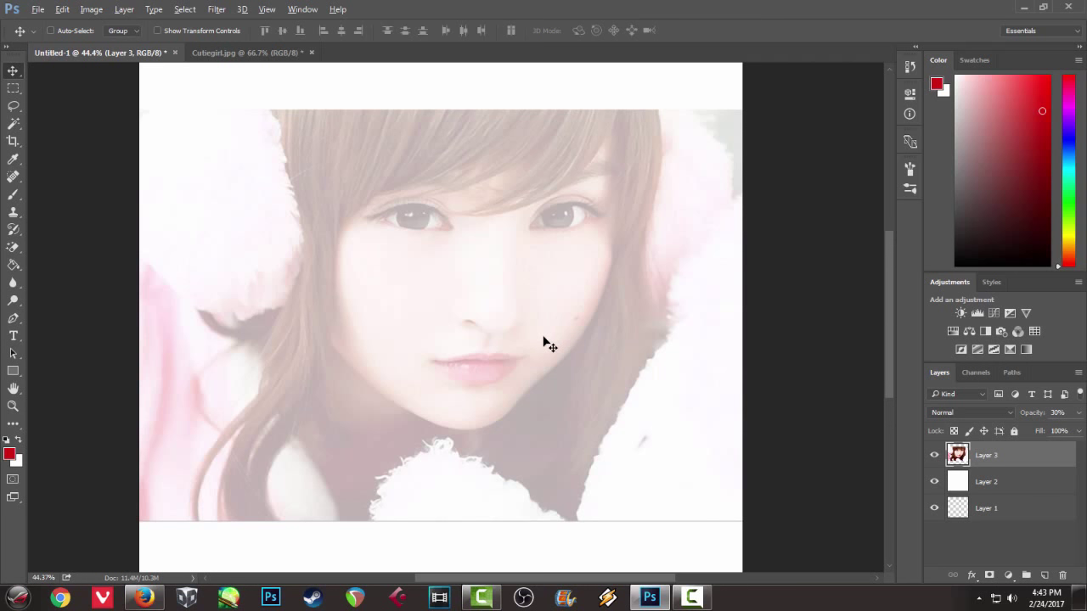
scroll(543, 339, "up", 2)
scroll(544, 340, "up", 2)
scroll(545, 340, "down", 2)
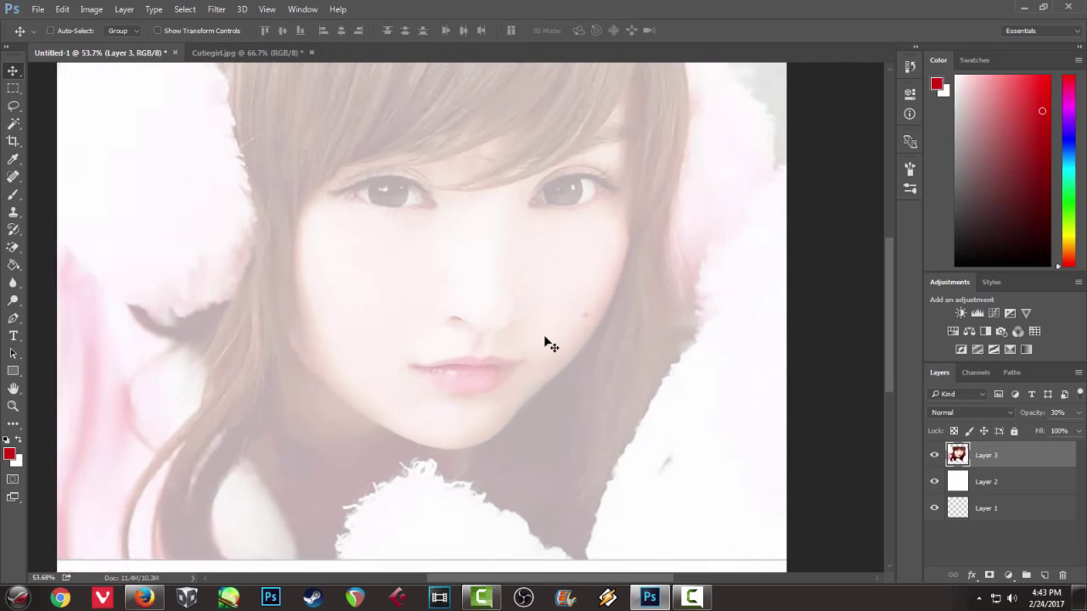
scroll(548, 342, "down", 1)
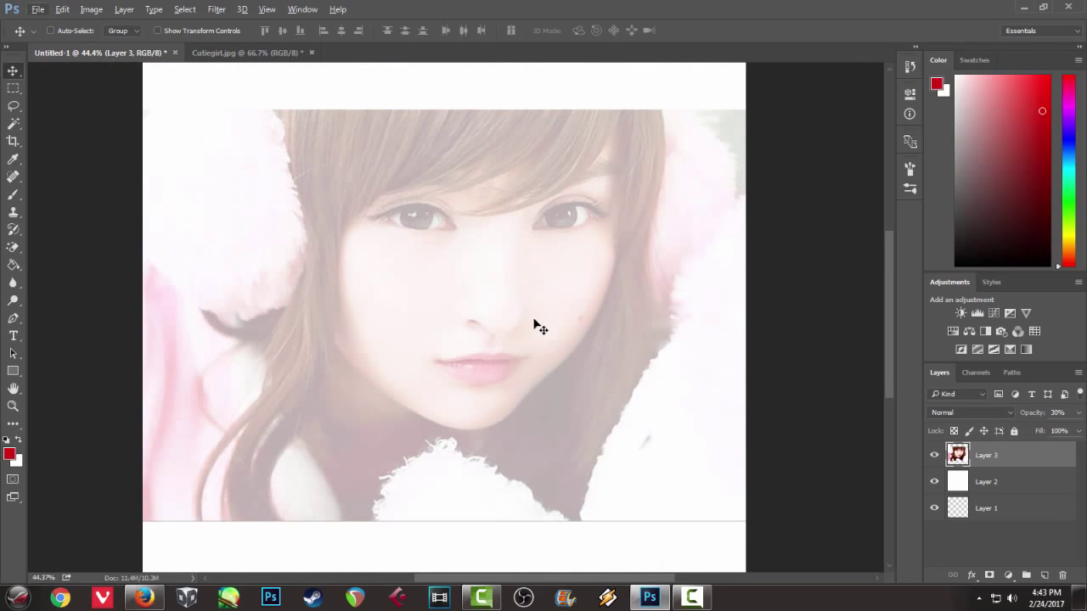
scroll(544, 328, "up", 1)
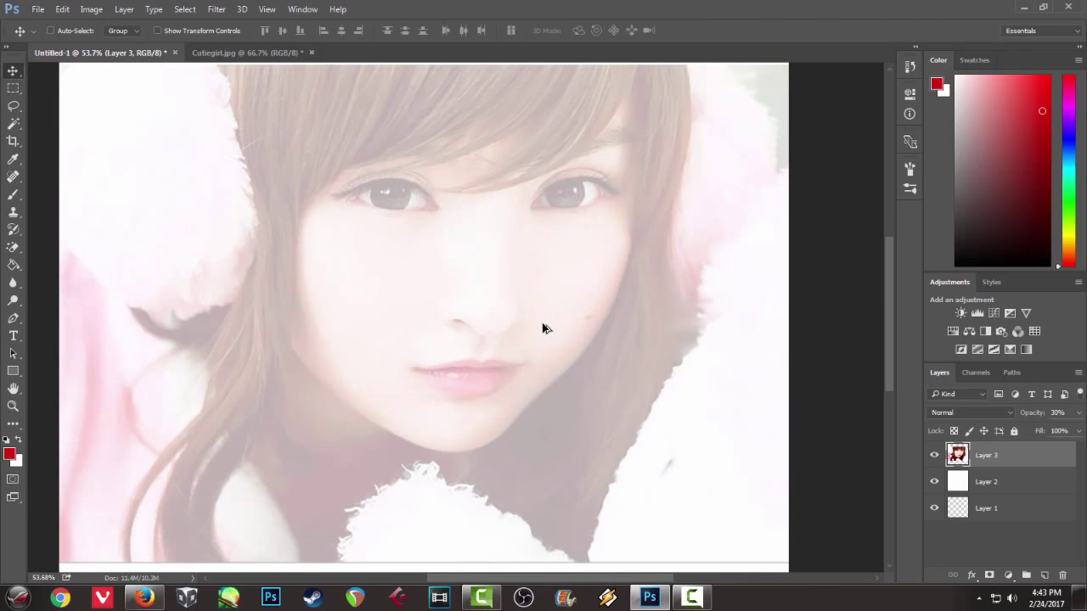
- Create a new layer above Layer 3 and rename it 'Sketch'
key("ctrl")
key("ctrl")
key("ctrl+shift+n")
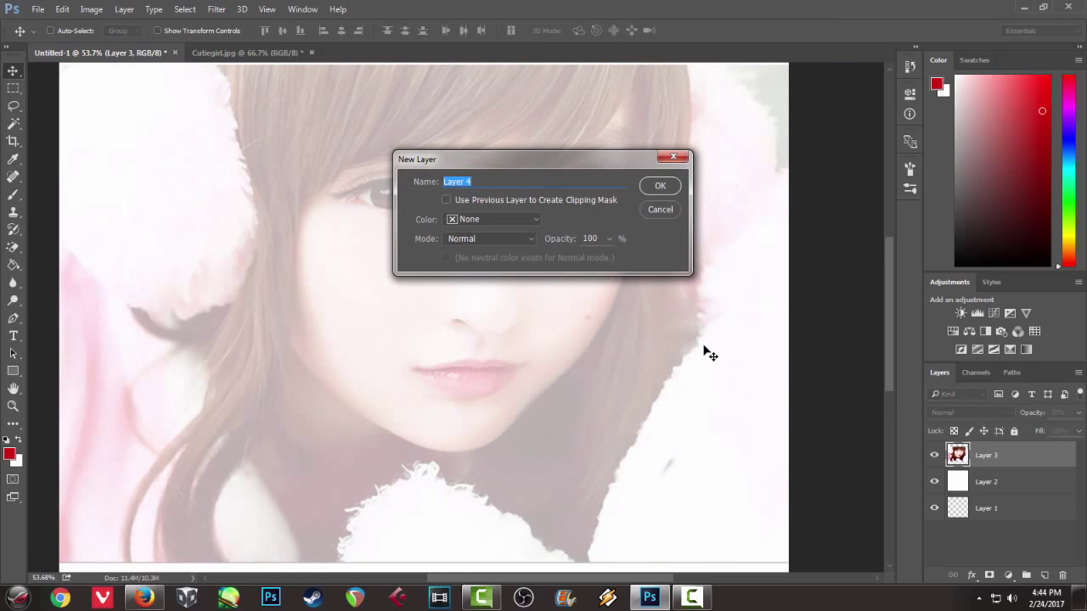
key("Return")
double_click(988, 455)
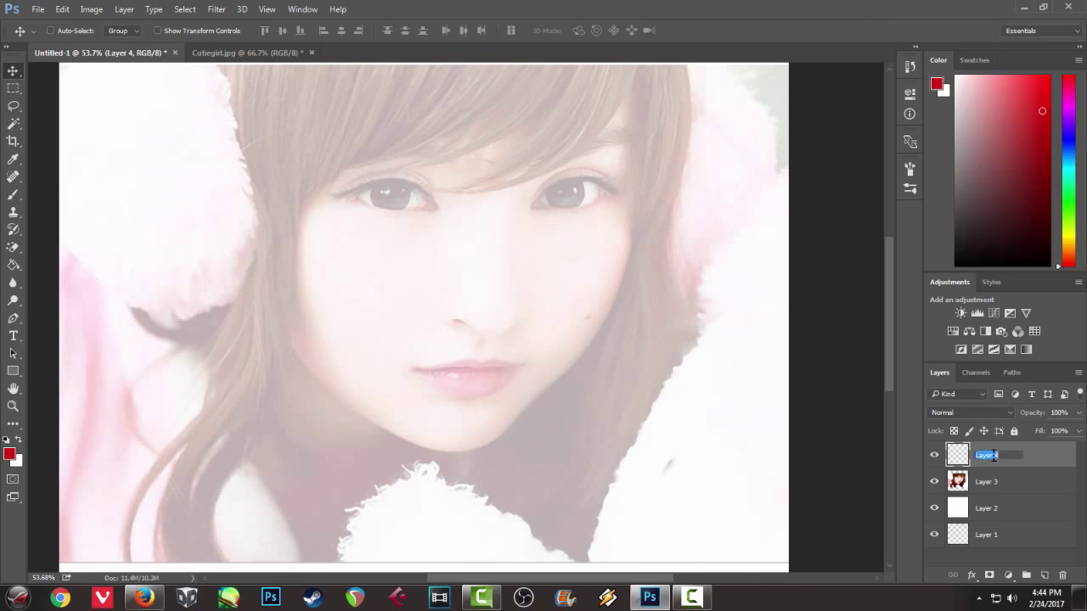
type("Sketch")
key("Return")
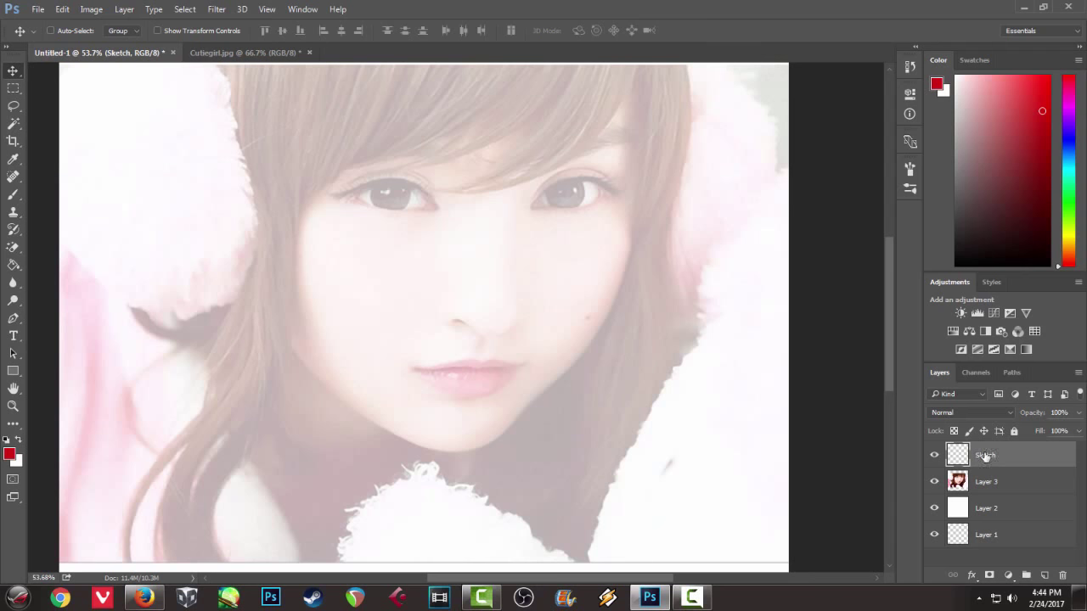
scroll(390, 369, "up", 2)
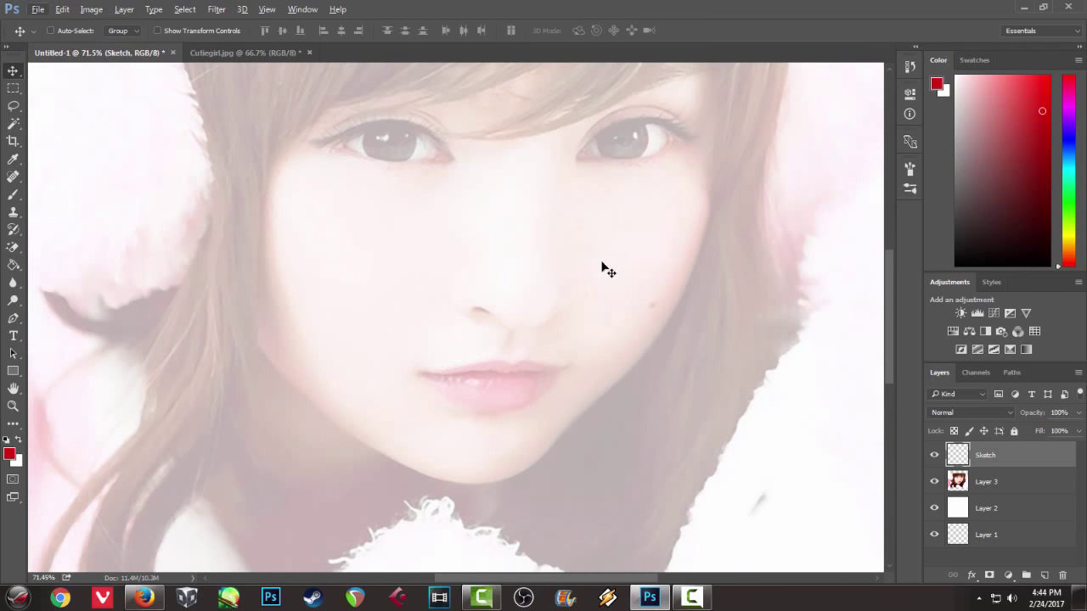
- Pick red as the colour and choose an 8 px Brush preset for sketching
left_click(1044, 101)
left_click(15, 197)
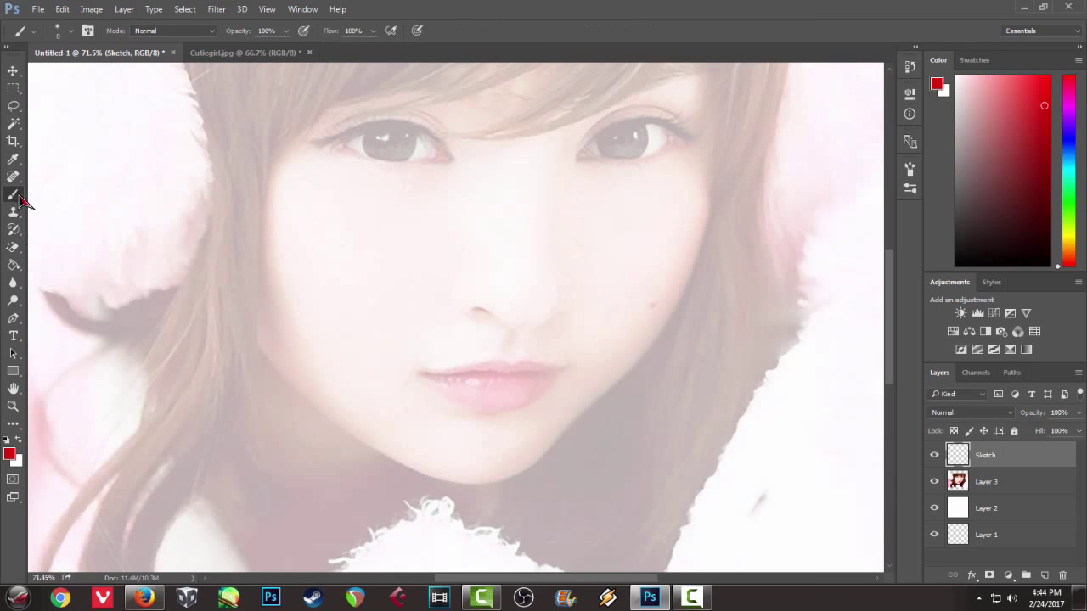
left_click(910, 188)
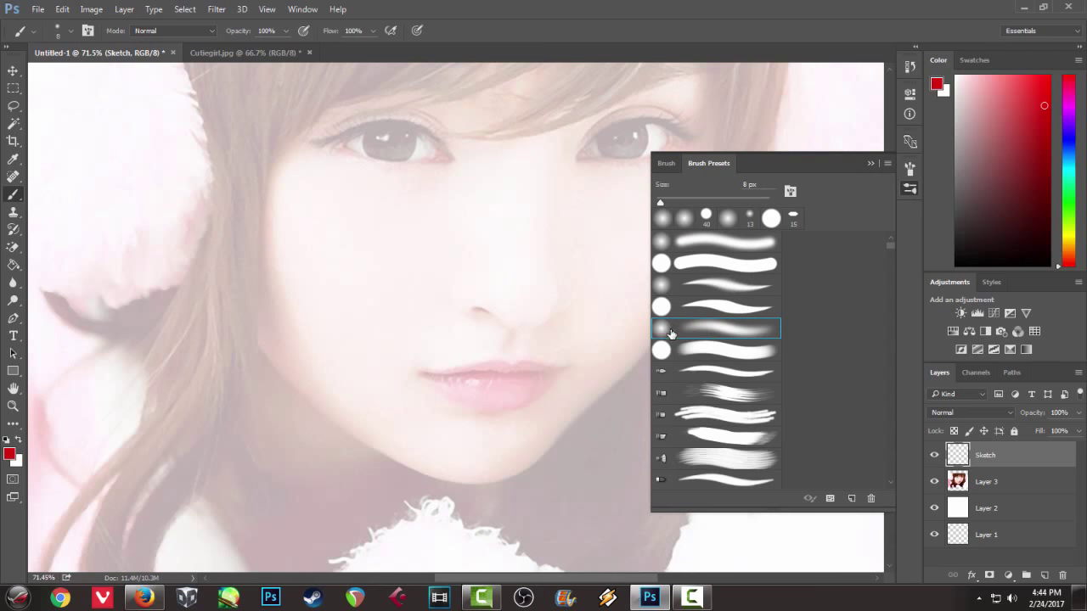
left_click(735, 330)
left_click(870, 164)
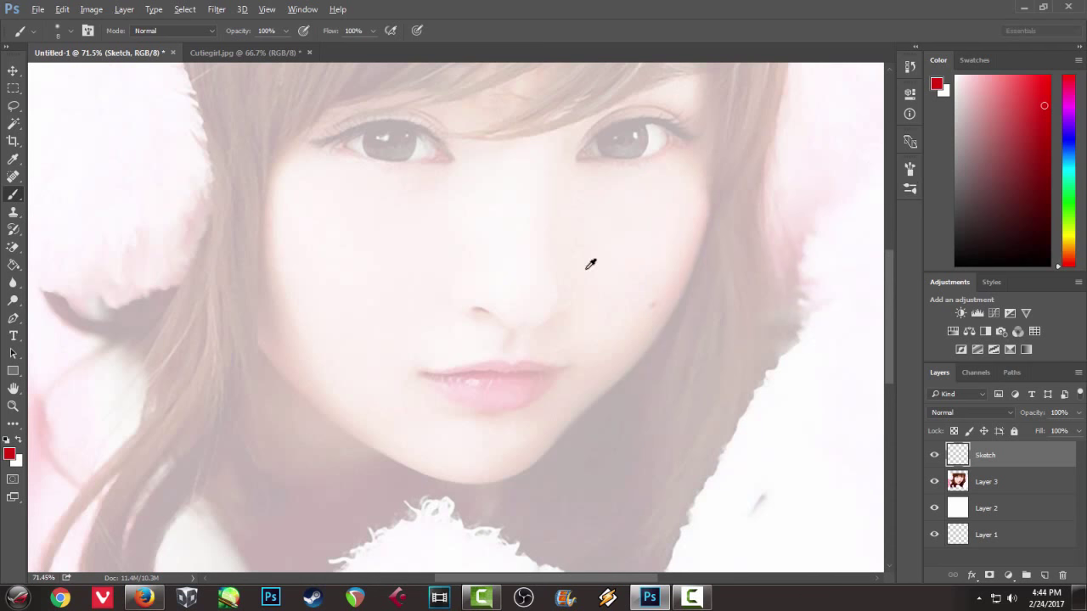
scroll(589, 269, "up", 2)
scroll(591, 266, "down", 1)
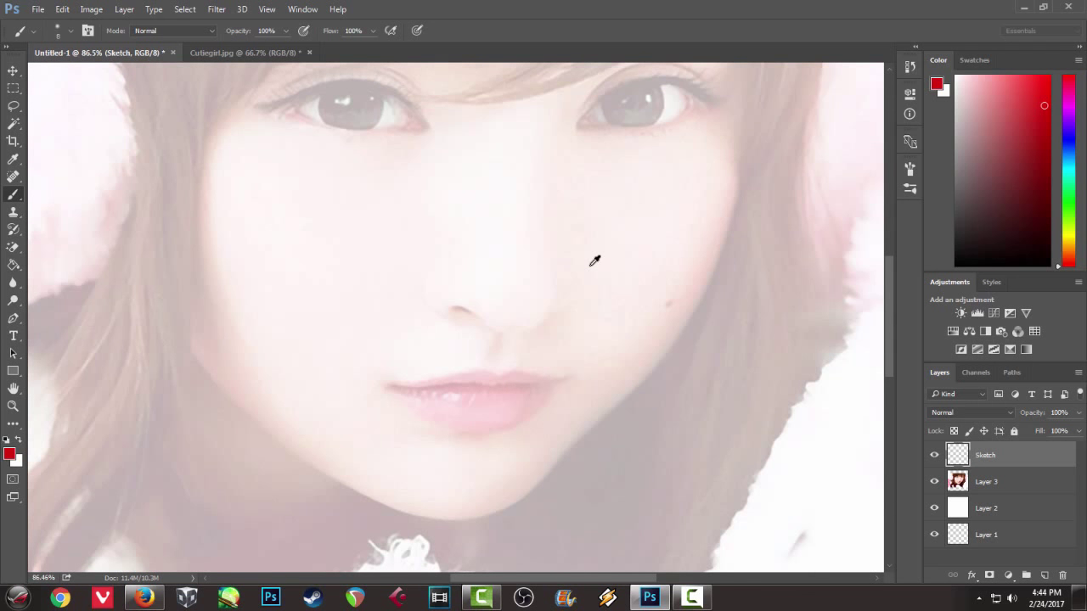
scroll(595, 261, "right", 4)
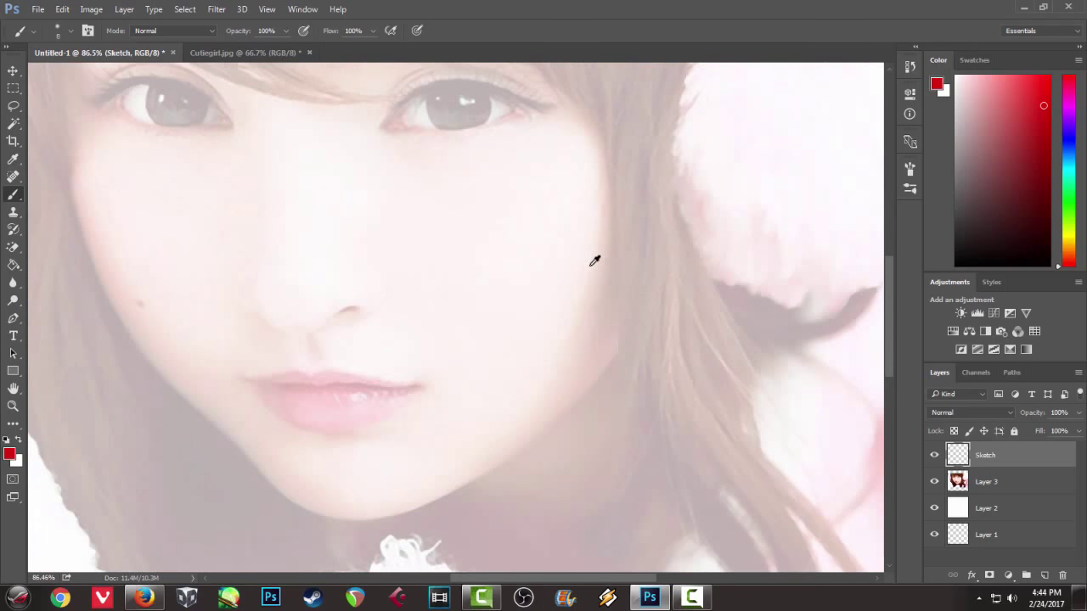
- Bring the face into view and trace the left cheek and jawline in red
left_click_drag(337, 189, 413, 204)
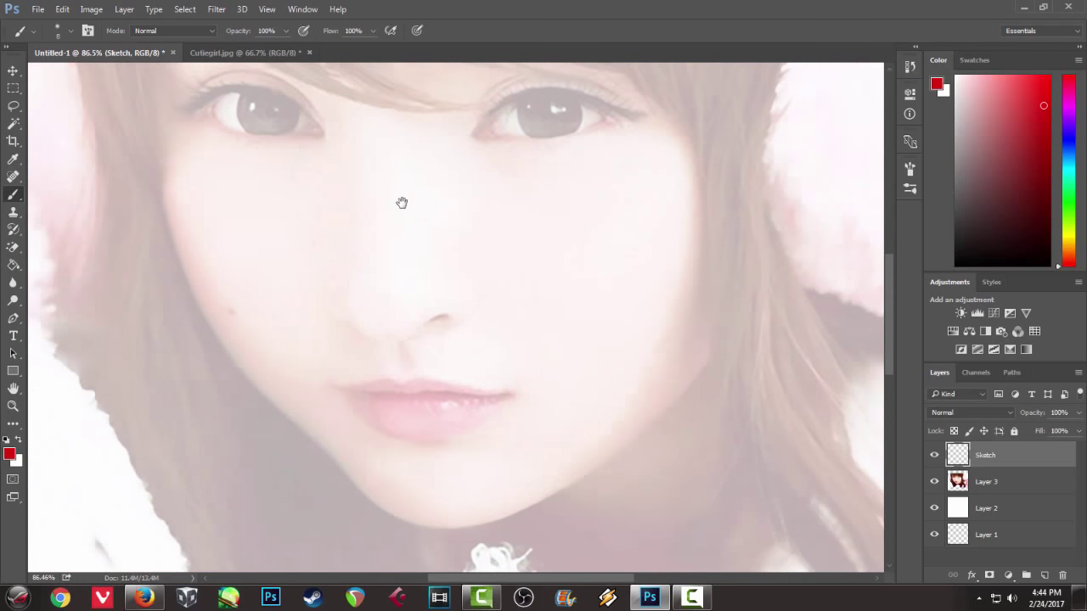
left_click_drag(233, 175, 371, 212)
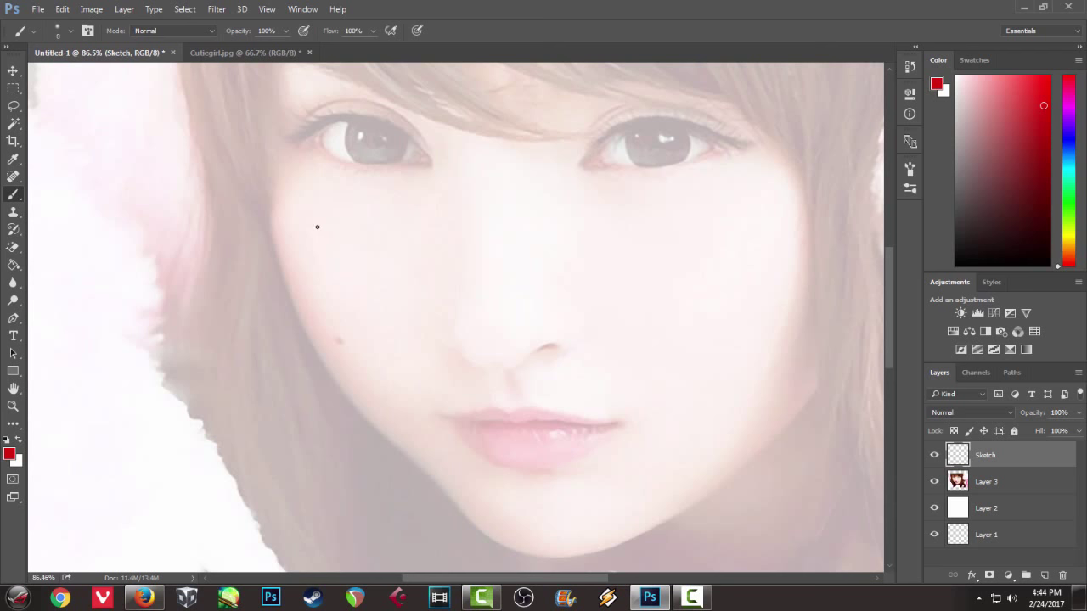
mouse_move(268, 238)
left_mouse_down()
mouse_move(345, 360)
mouse_move(347, 400)
mouse_move(328, 381)
left_mouse_up()
key("ctrl+z")
mouse_move(403, 447)
left_mouse_down()
mouse_move(331, 360)
mouse_move(433, 459)
left_mouse_up()
key("ctrl+z")
key("ctrl+z")
left_click_drag(329, 362, 433, 460)
- Draw the chin curve and the right jawline rising from the chin
key("ctrl+z")
left_click_drag(329, 363, 442, 478)
key("ctrl+z")
mouse_move(407, 442)
left_mouse_down()
mouse_move(513, 481)
mouse_move(517, 456)
mouse_move(468, 482)
mouse_move(619, 357)
left_mouse_up()
key("ctrl+z")
mouse_move(415, 488)
left_mouse_down()
mouse_move(605, 381)
mouse_move(645, 321)
left_mouse_up()
key("ctrl+z")
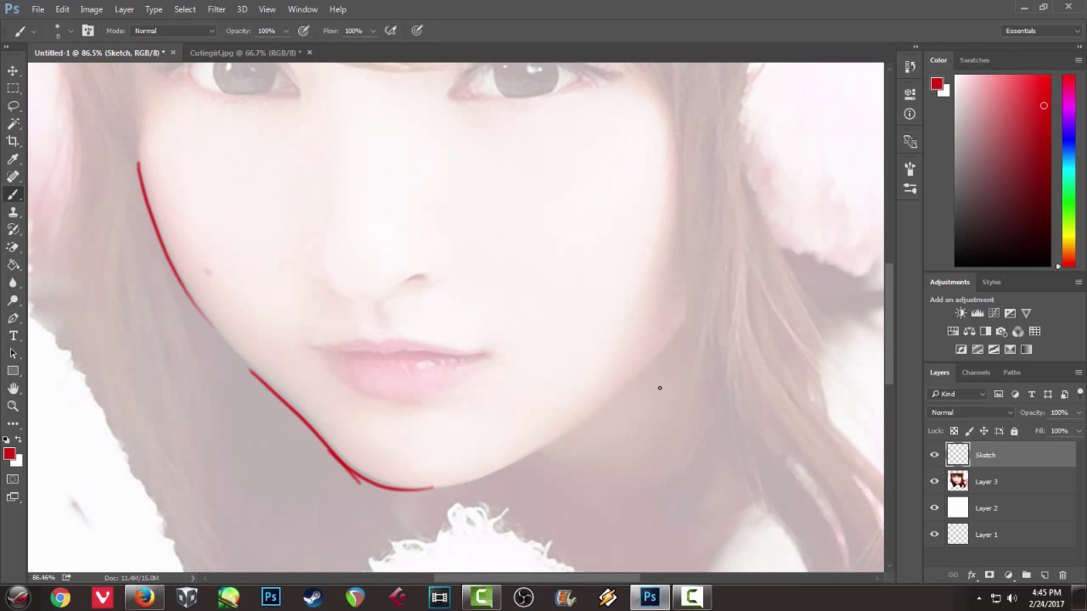
key("ctrl+shift+z")
key("ctrl+z")
left_click_drag(688, 313, 456, 491)
- Try short strokes under the nose to mark the nostrils
scroll(510, 480, "up", 2)
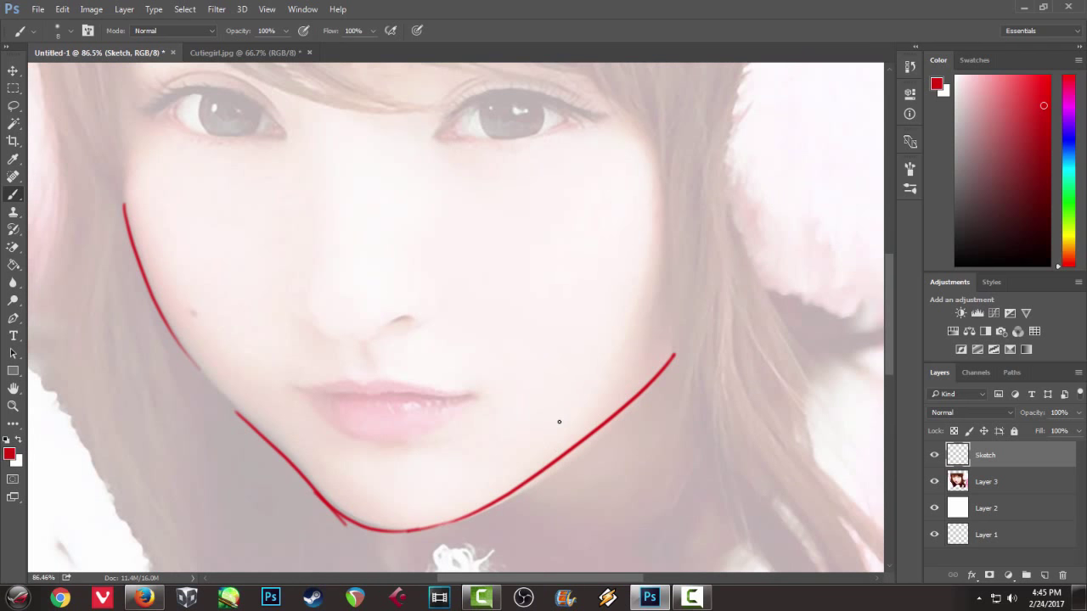
scroll(531, 315, "left", 4)
scroll(532, 315, "up", 1)
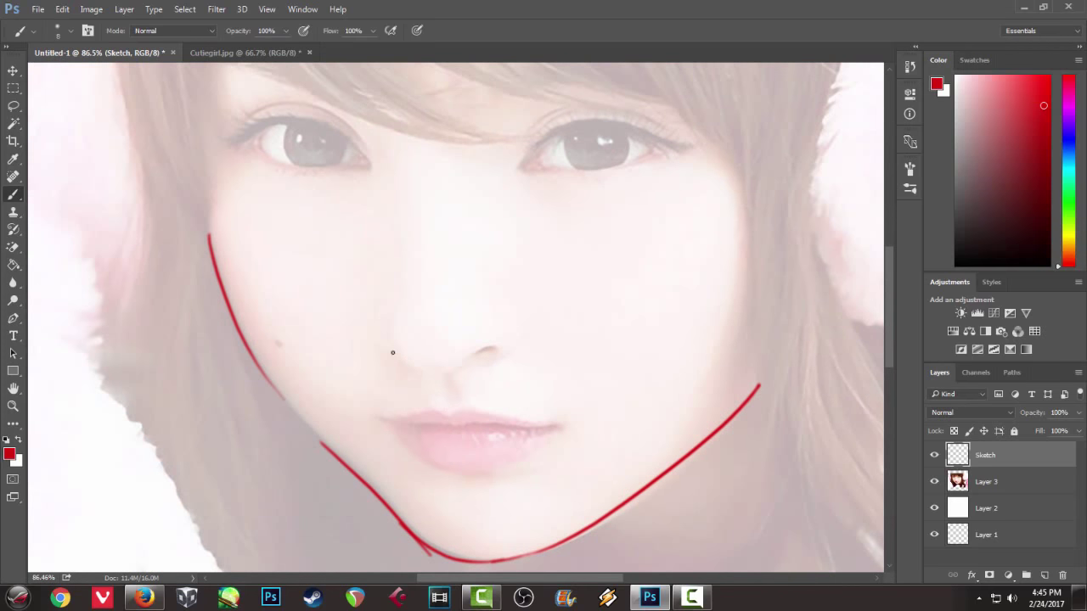
mouse_move(400, 350)
left_mouse_down()
mouse_move(447, 375)
mouse_move(482, 369)
mouse_move(493, 349)
left_mouse_up()
key("ctrl+z")
key("ctrl+z")
key("ctrl+z")
key("ctrl+z")
- Mark the right nostril and draw the nose bridge line in red
left_click_drag(523, 334, 521, 345)
key("ctrl+z")
left_click_drag(386, 142, 414, 205)
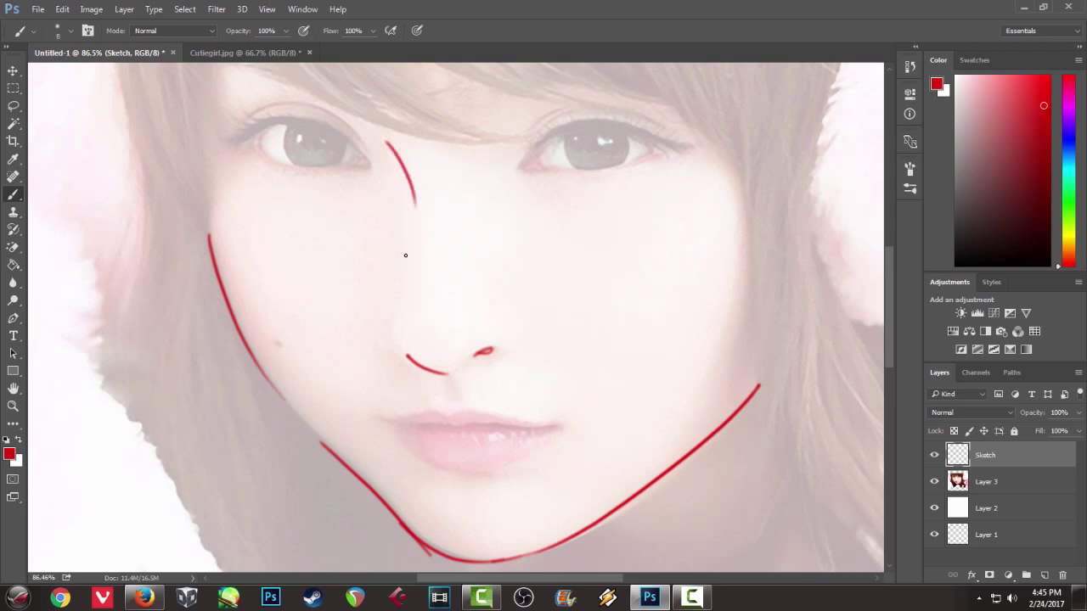
left_click_drag(413, 248, 405, 297)
key("ctrl+z")
left_click_drag(414, 205, 406, 269)
key("ctrl+z")
left_click_drag(414, 205, 414, 255)
- Draw the line between the lips from corner to corner
left_click_drag(445, 425, 560, 419)
key("ctrl+z")
key("ctrl+z")
left_click_drag(485, 427, 573, 420)
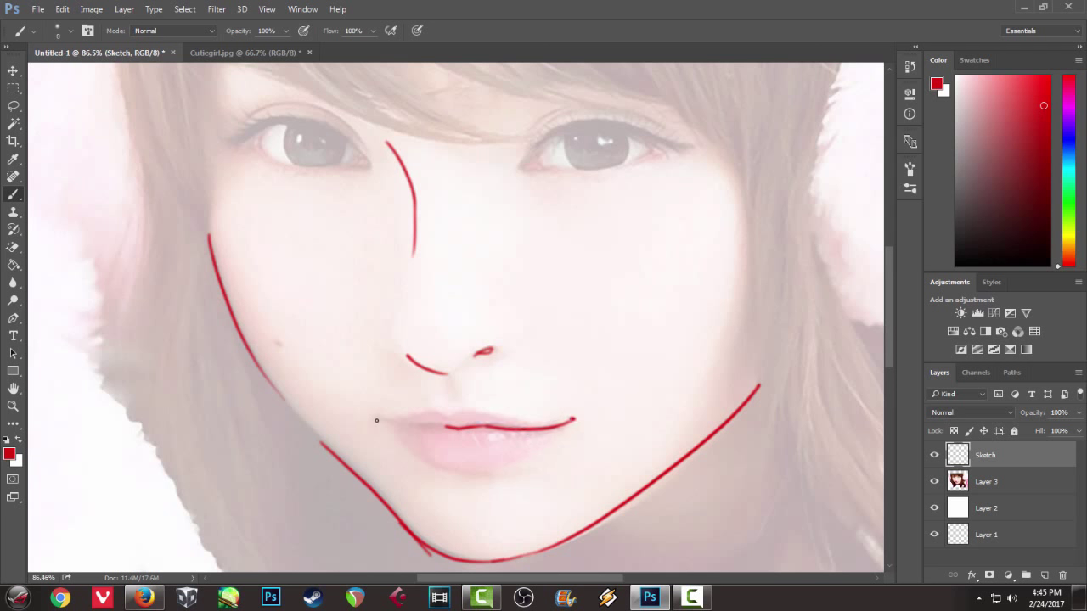
left_click_drag(381, 420, 449, 425)
- Join the left cheek line to the jawline to close the gap
left_click_drag(255, 365, 333, 454)
key("ctrl+z")
left_click_drag(259, 369, 329, 463)
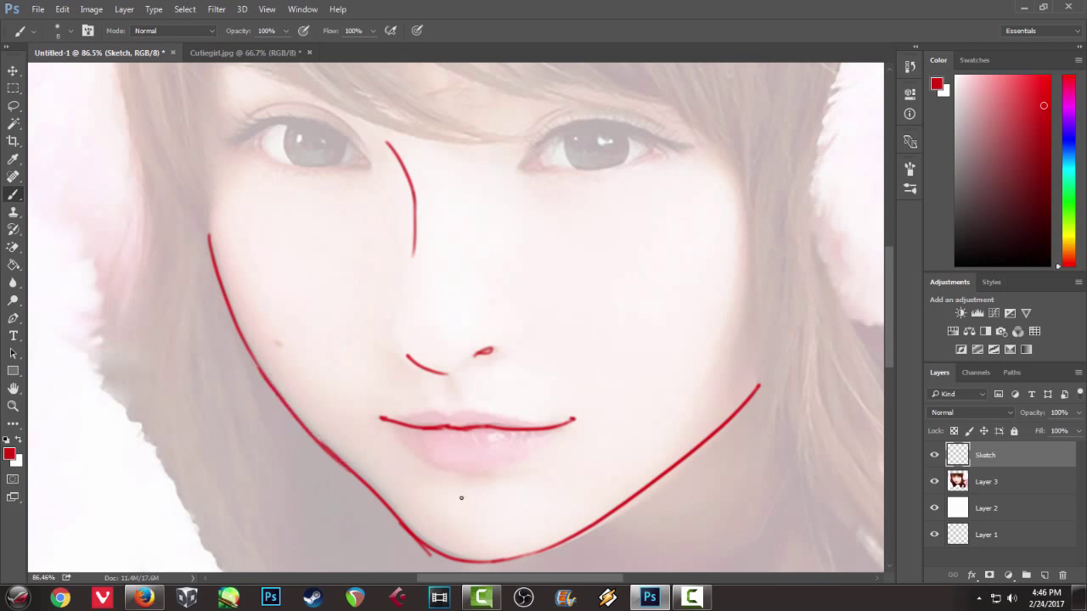
- Try a short stroke under the lower lip and an upper lip outline
mouse_move(447, 474)
left_mouse_down()
mouse_move(495, 471)
mouse_move(476, 479)
left_mouse_up()
key("ctrl+z")
left_click_drag(392, 419, 567, 422)
key("ctrl+z")
key("ctrl+z")
key("ctrl+z")
key("ctrl+z")
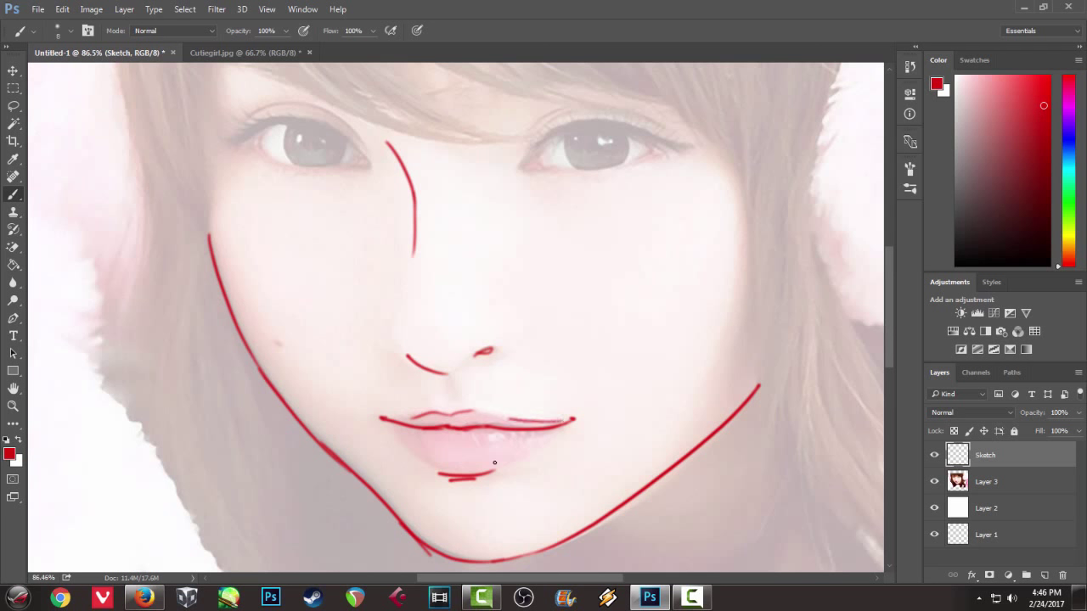
- Draw the lower lip strokes below the left and right mouth corners
left_click_drag(393, 426, 456, 472)
left_click_drag(563, 425, 531, 448)
scroll(554, 397, "up", 2)
scroll(553, 398, "right", 1)
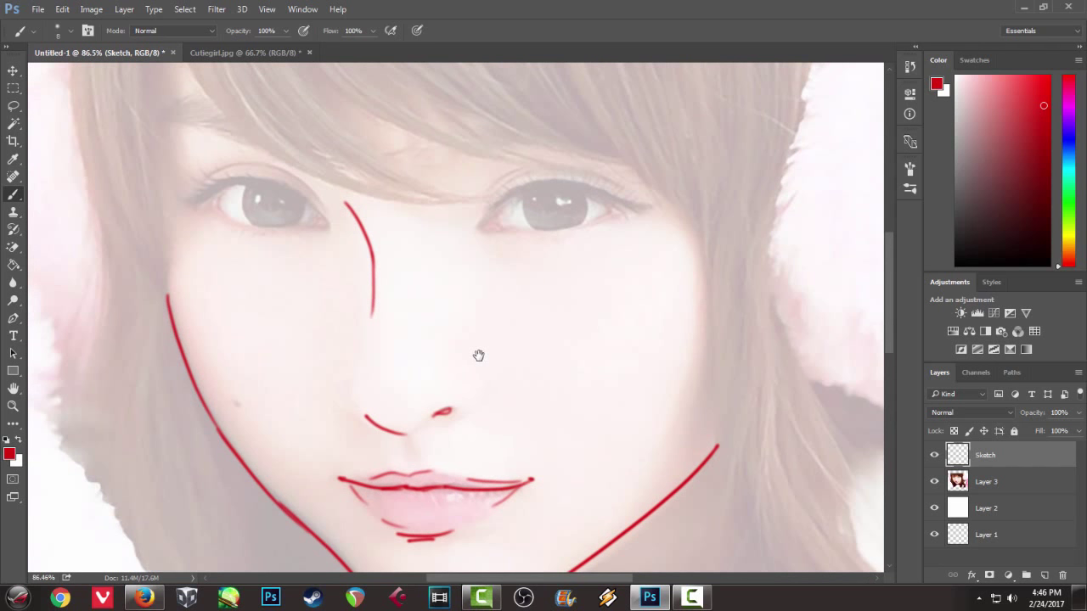
- Draw the red arc over the right-hand eye, redrawing until the curve looks right
left_click_drag(482, 219, 632, 178)
key("ctrl+z")
scroll(521, 237, "left", 6)
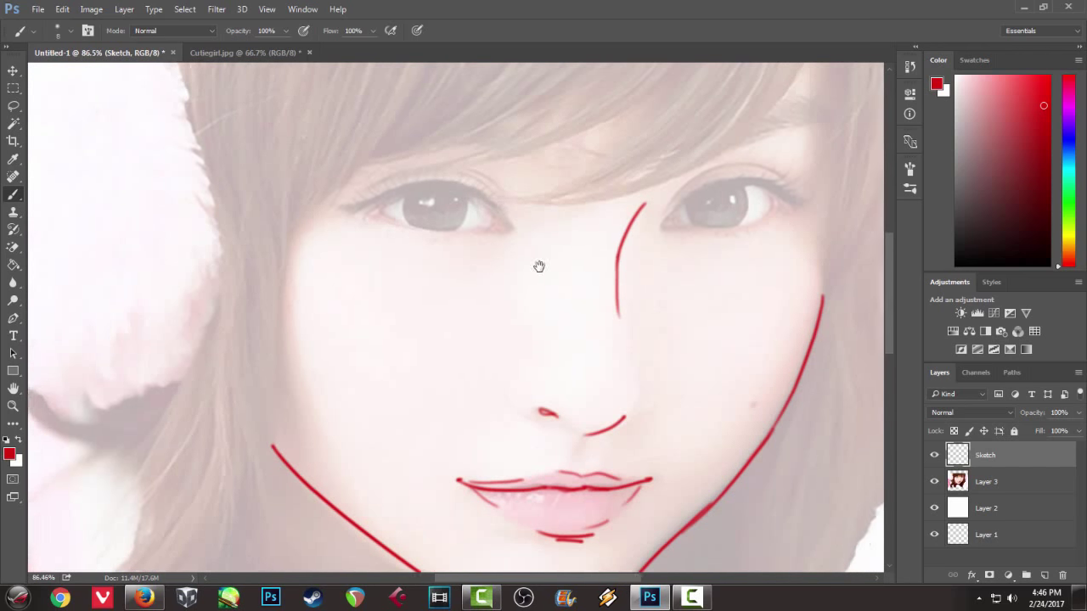
scroll(538, 264, "right", 2)
left_click_drag(610, 219, 735, 177)
key("ctrl+z")
left_click_drag(610, 223, 736, 178)
key("ctrl+z")
left_click_drag(610, 223, 736, 179)
key("ctrl+z")
key("ctrl+z")
left_click_drag(610, 223, 736, 178)
key("ctrl+z")
left_click_drag(610, 222, 730, 180)
key("ctrl+z")
left_click_drag(611, 221, 739, 192)
key("ctrl+z")
left_click_drag(611, 221, 737, 180)
key("ctrl+z")
mouse_move(611, 223)
left_mouse_down()
mouse_move(738, 180)
mouse_move(728, 208)
left_mouse_up()
key("ctrl+z")
key("ctrl+z")
key("ctrl+z")
key("ctrl+alt+z")
left_click_drag(612, 223, 733, 186)
key("ctrl+z")
mouse_move(609, 222)
left_mouse_down()
mouse_move(732, 188)
mouse_move(720, 209)
left_mouse_up()
key("ctrl+z")
key("ctrl+z")
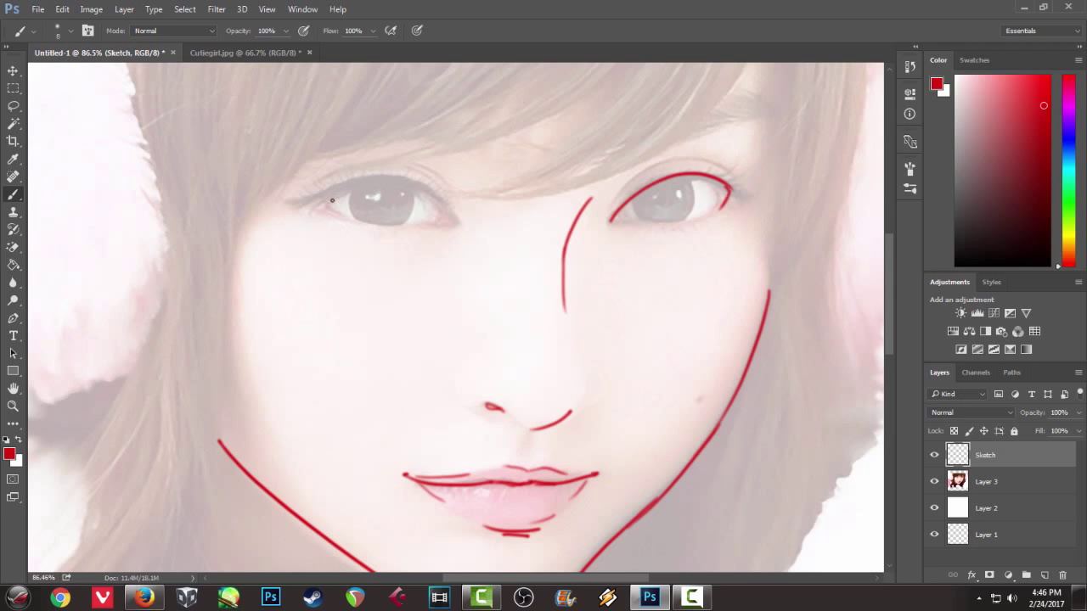
- Try several red upper-lid arcs over the left eye, undoing each attempt
left_click_drag(290, 203, 437, 189)
key("ctrl+z")
left_click_drag(299, 206, 462, 205)
key("ctrl+z")
left_click_drag(302, 205, 453, 195)
key("ctrl+z")
mouse_move(299, 204)
left_mouse_down()
mouse_move(454, 195)
mouse_move(304, 204)
mouse_move(322, 193)
left_mouse_up()
key("ctrl+z")
key("ctrl+z")
key("ctrl+z")
key("ctrl+z")
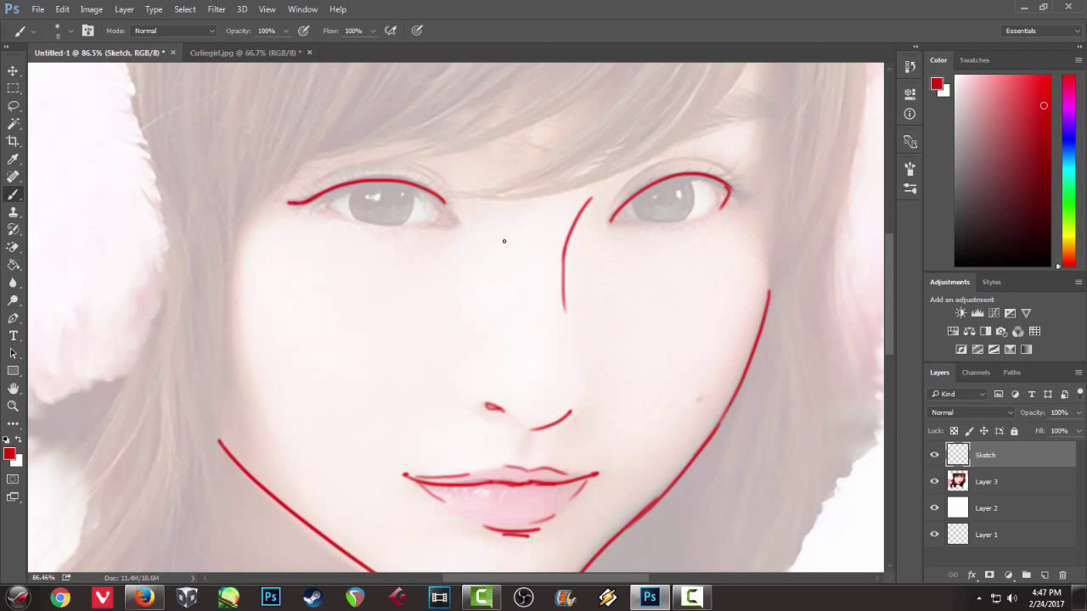
left_click_drag(444, 200, 461, 227)
key("ctrl+z")
key("ctrl+z")
- Hook the right eye arc's inner end and retry the left eye arc
left_click_drag(613, 218, 616, 229)
left_click_drag(381, 169, 345, 165)
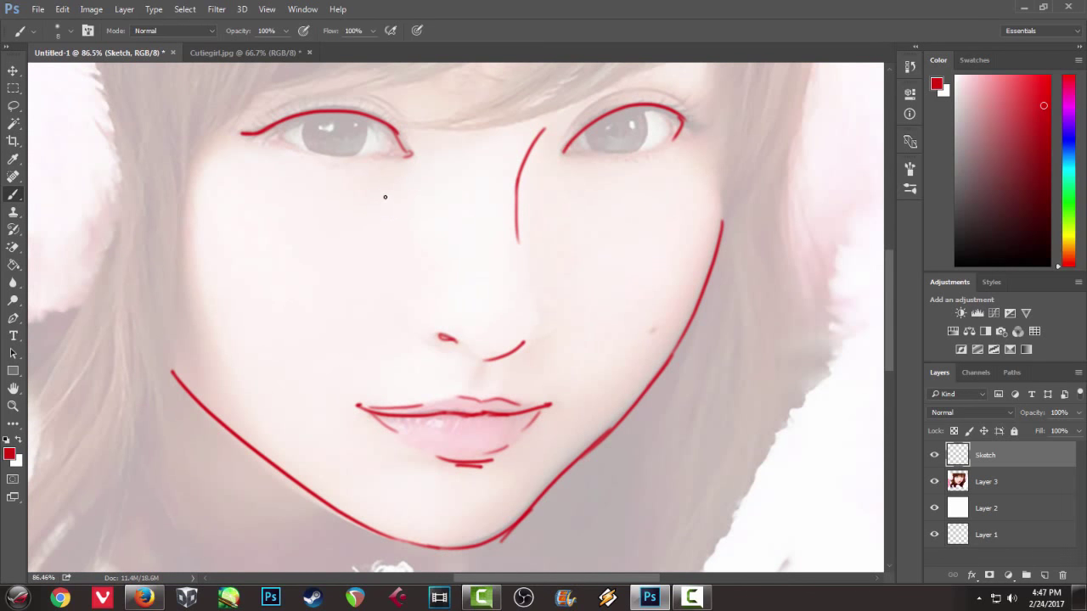
key("ctrl+alt+z")
key("ctrl+alt+z")
key("ctrl+alt+z")
key("ctrl+alt+z")
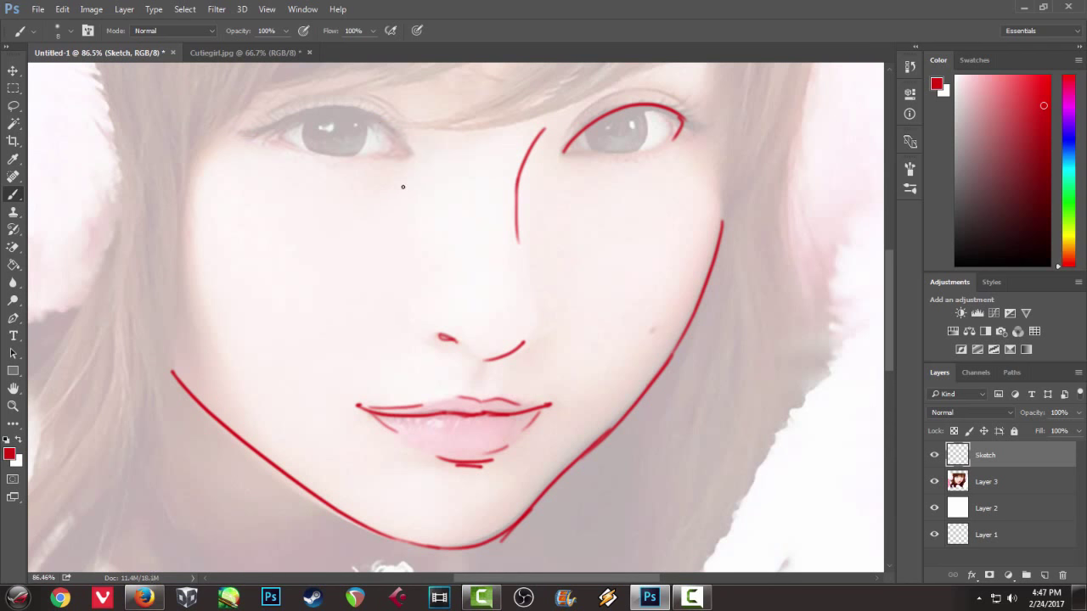
scroll(424, 183, "up", 1)
scroll(424, 183, "left", 1)
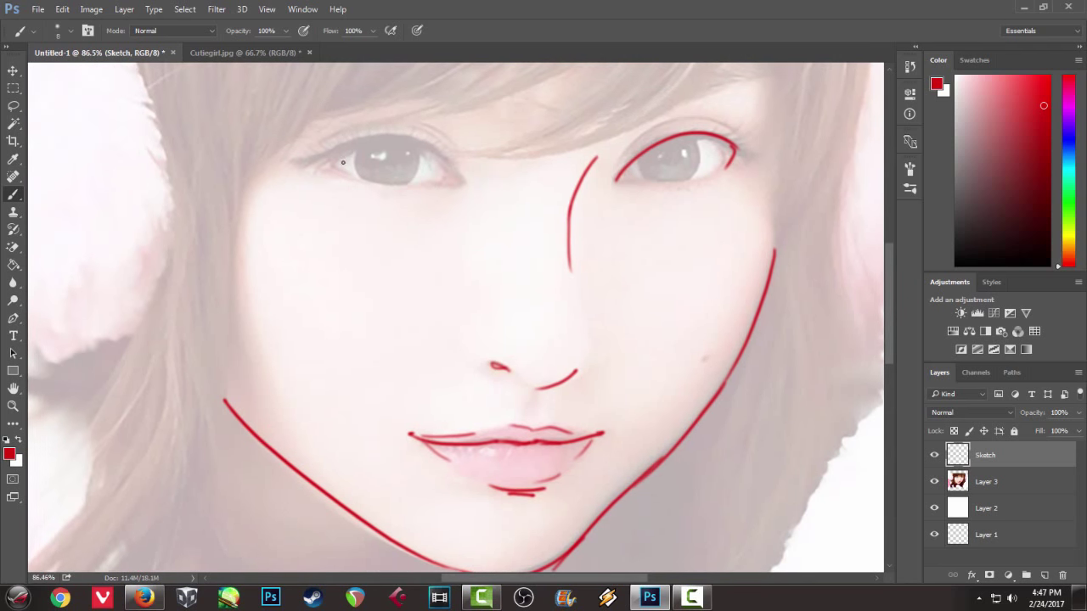
left_click_drag(307, 163, 451, 165)
key("ctrl+z")
left_click_drag(307, 163, 457, 168)
key("ctrl+z")
- Mirror the canvas horizontally and draft the second eye's upper arc
key("ctrl+shift+h")
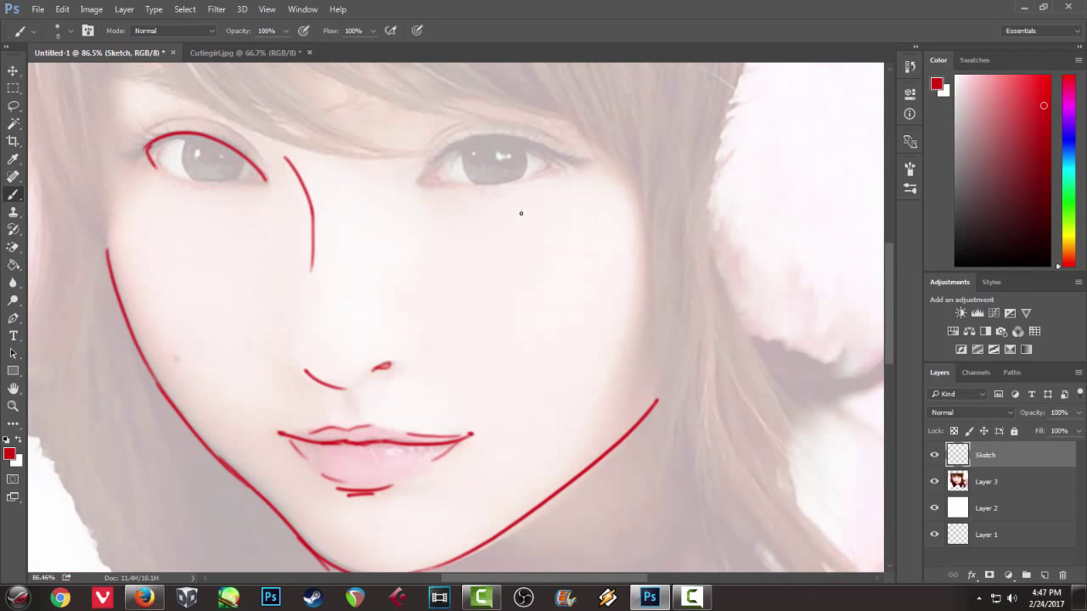
left_click_drag(434, 169, 561, 158)
key("ctrl+z")
left_click_drag(434, 169, 561, 158)
key("ctrl+z")
left_click_drag(429, 169, 562, 159)
key("ctrl+z")
left_click_drag(429, 169, 564, 159)
key("ctrl+z")
- Finalize that eye's upper arc and inner corner, then flip the canvas back
left_click_drag(425, 173, 565, 161)
key("ctrl+z")
left_click_drag(423, 175, 569, 161)
key("ctrl+z")
mouse_move(428, 170)
left_mouse_down()
mouse_move(577, 159)
mouse_move(557, 166)
left_mouse_up()
key("ctrl+z")
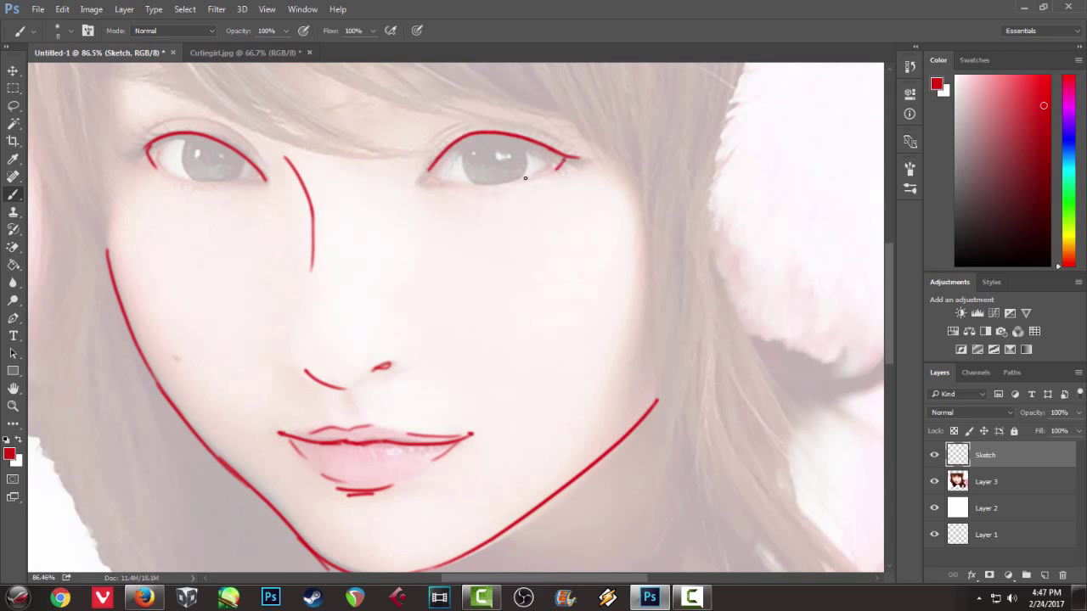
left_click_drag(433, 166, 426, 186)
key("ctrl+shift+h")
- Outline the right side of the right eye's iris
left_click_drag(640, 162, 674, 182)
key("ctrl+z")
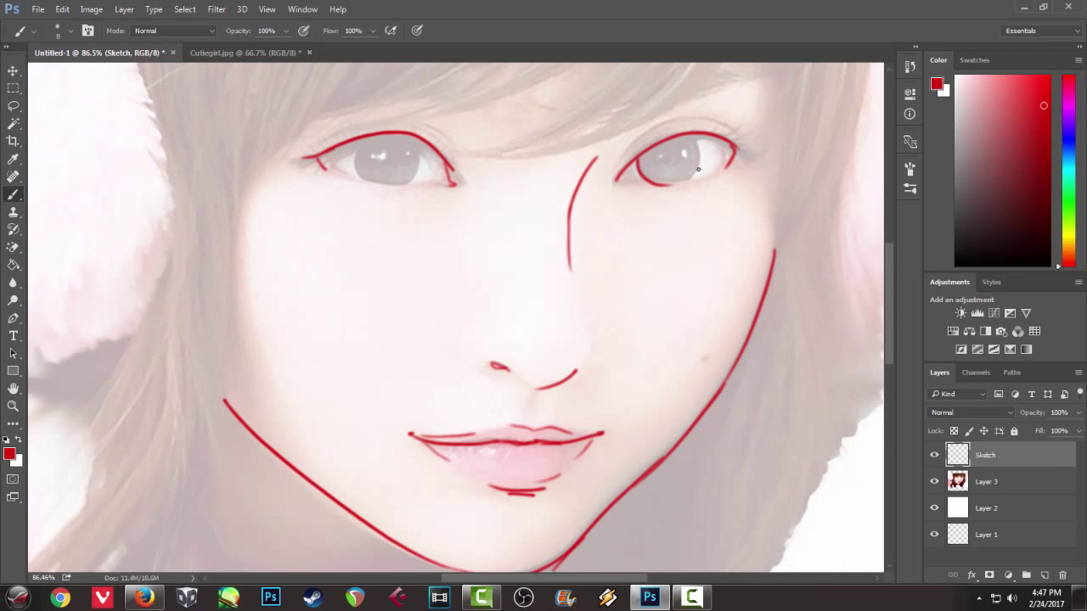
left_click_drag(697, 138, 671, 182)
key("ctrl+z")
left_click_drag(697, 136, 666, 183)
- Outline the left eye's iris with curved side strokes
left_click_drag(358, 140, 397, 185)
left_click_drag(415, 143, 386, 185)
key("ctrl+z")
left_click_drag(415, 140, 378, 184)
key("ctrl+alt+z")
key("ctrl+alt+z")
key("ctrl+shift+z")
key("ctrl+shift+z")
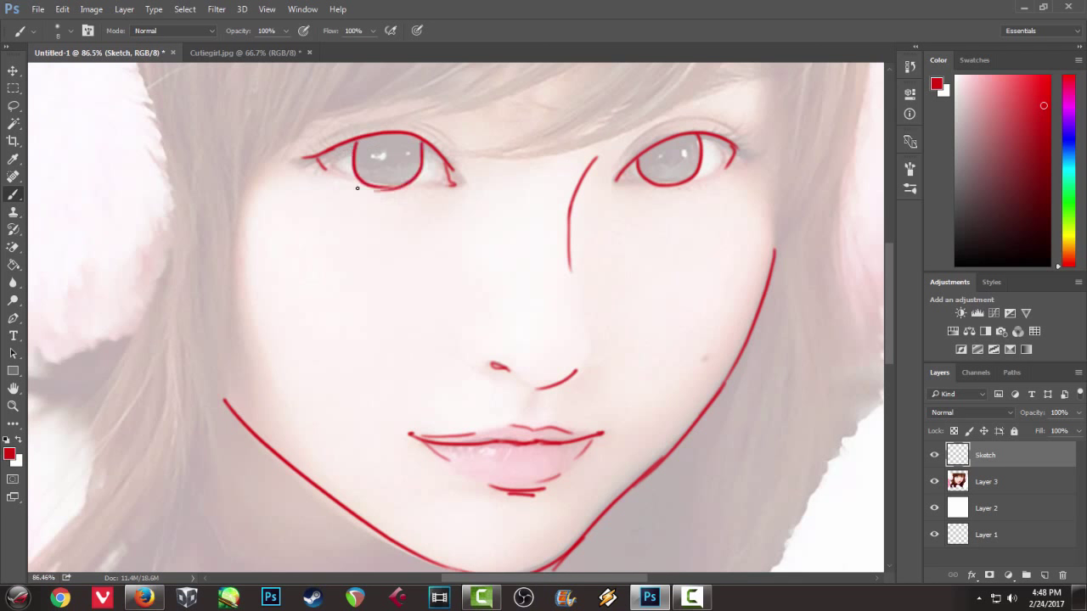
key("ctrl+z")
key("ctrl+z")
key("ctrl+z")
left_click_drag(414, 139, 380, 192)
key("ctrl+z")
left_click_drag(415, 138, 367, 189)
- Paint solid red pupils and highlight marks in both irises
left_click_drag(385, 155, 391, 167)
left_click_drag(500, 211, 453, 214)
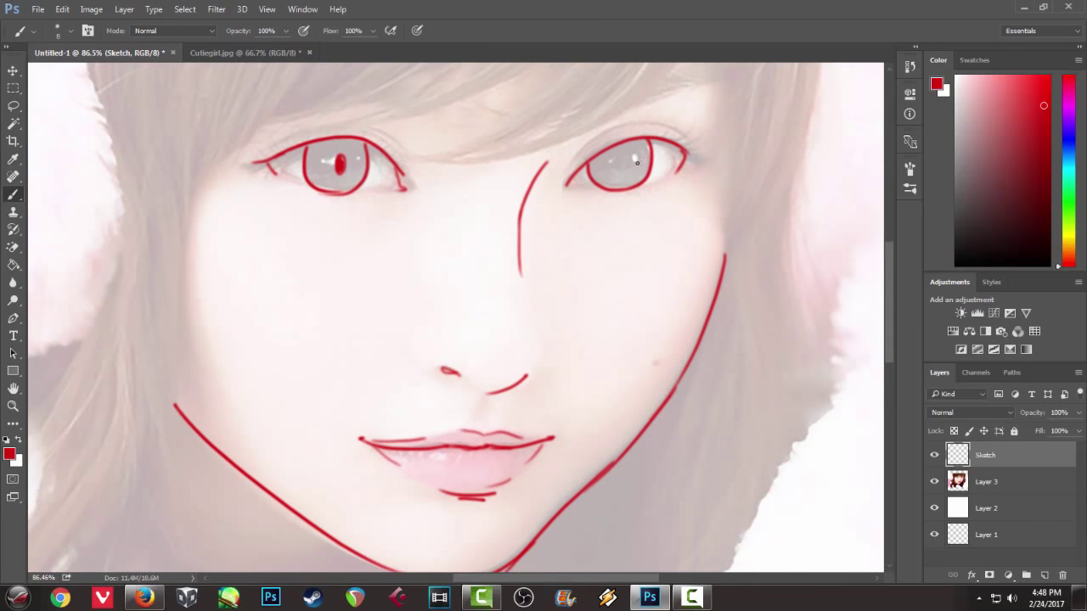
left_click_drag(619, 158, 627, 173)
left_click_drag(316, 157, 439, 160)
left_click(458, 162)
left_click_drag(696, 161, 721, 162)
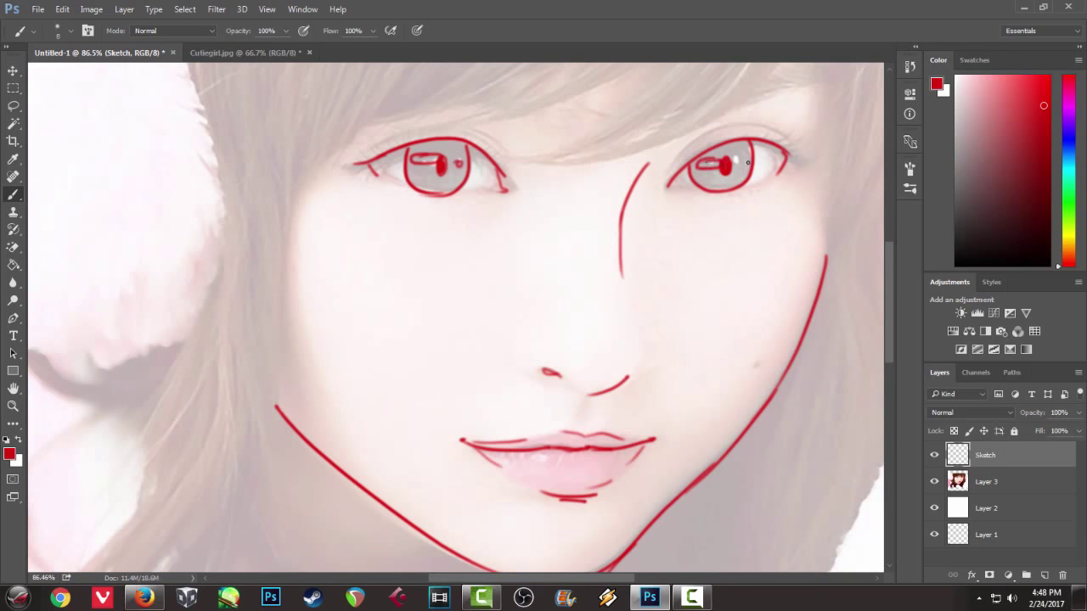
- Try a hook on the nose line, then zoom out to the full face
left_click_drag(531, 268, 455, 217)
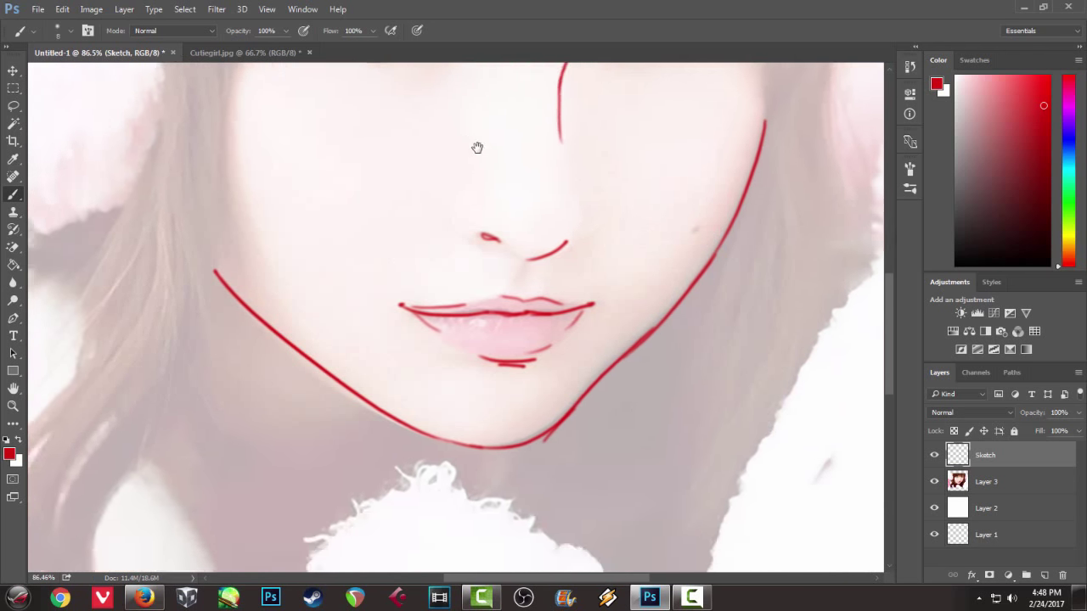
left_click_drag(553, 304, 557, 299)
key("ctrl+z")
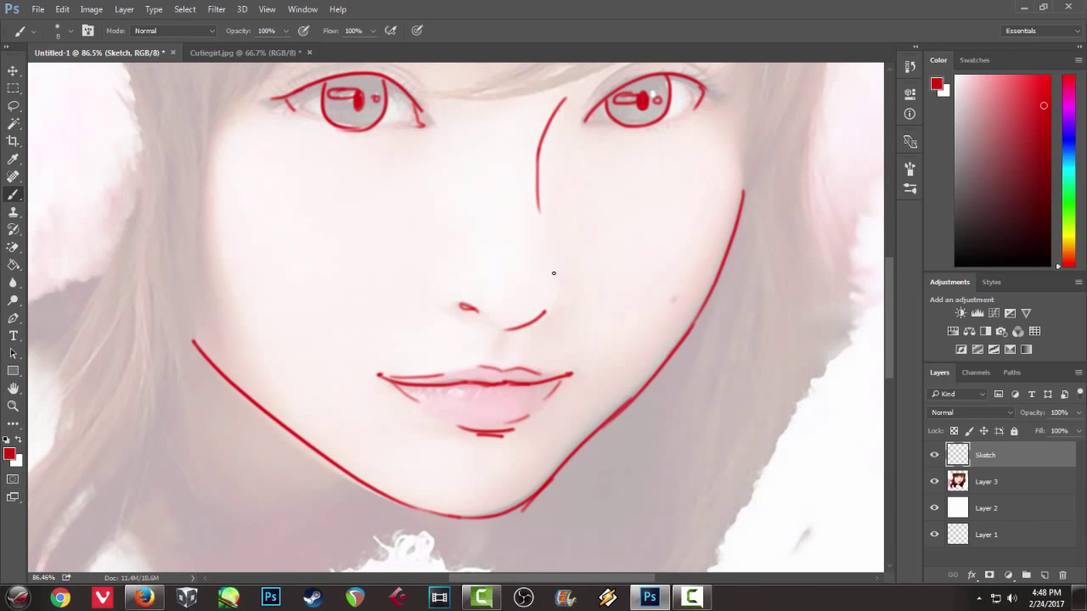
scroll(556, 279, "up", 2)
scroll(481, 297, "up", 3)
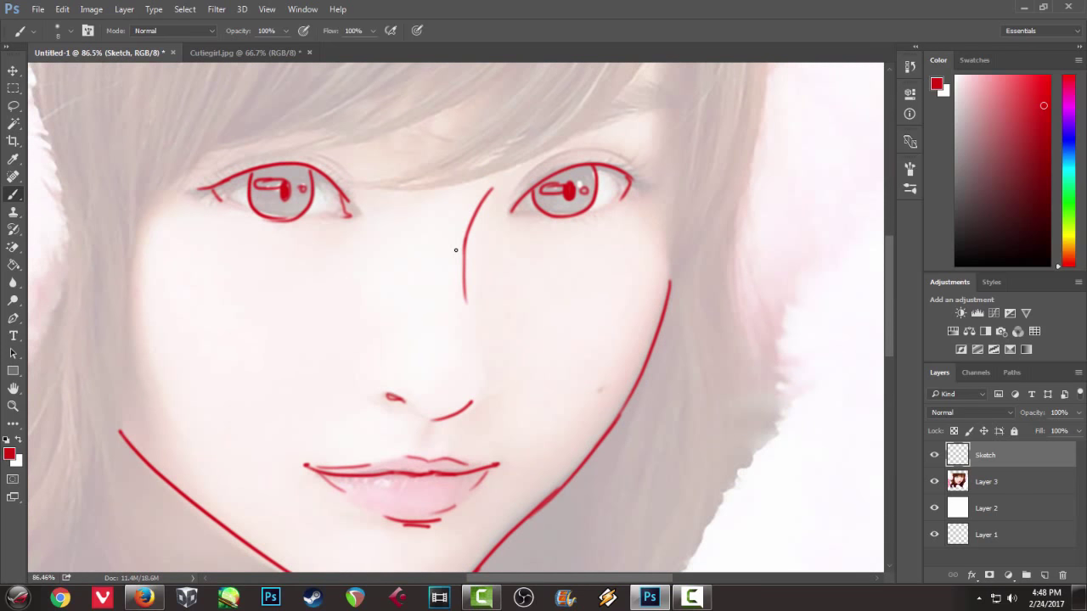
scroll(456, 238, "down", 2)
scroll(455, 239, "down", 2)
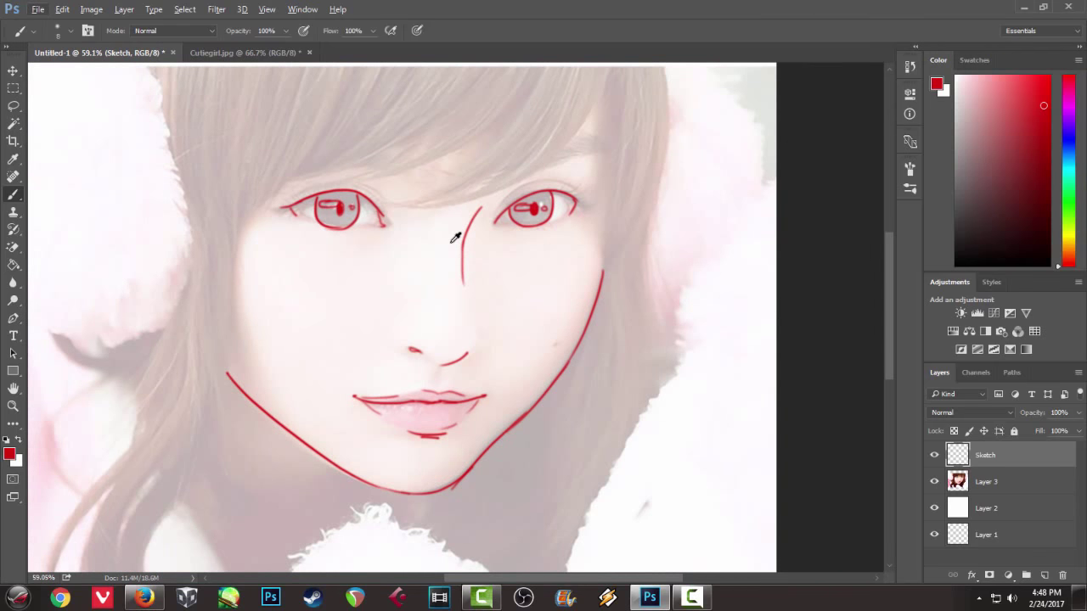
- Draw red bang strands sweeping from the top of the head toward the right eye
left_click_drag(452, 223, 499, 266)
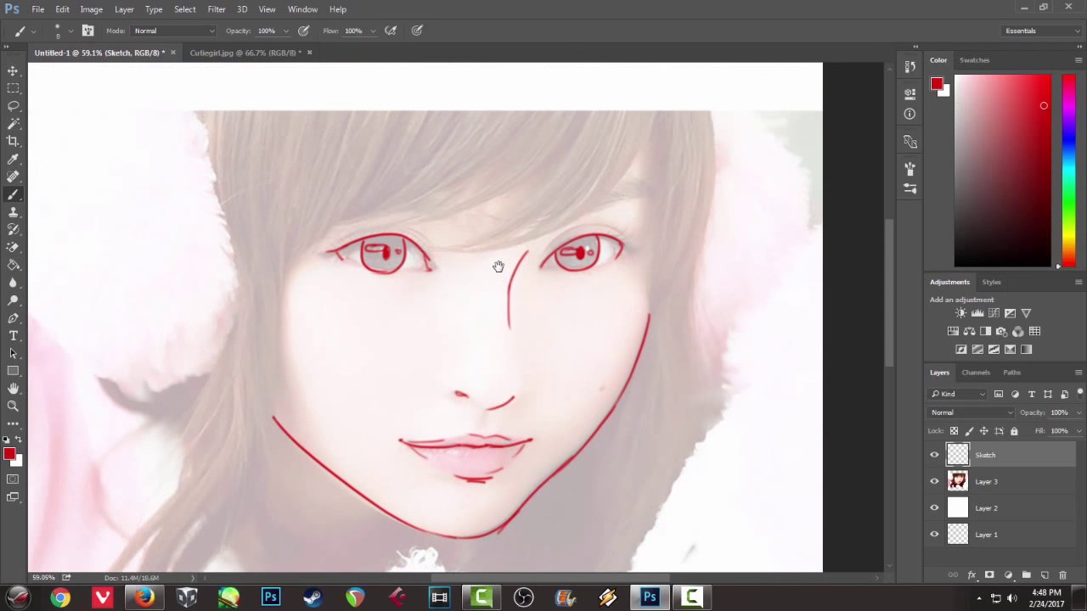
left_click_drag(662, 104, 513, 268)
key("ctrl+z")
left_click_drag(661, 107, 506, 246)
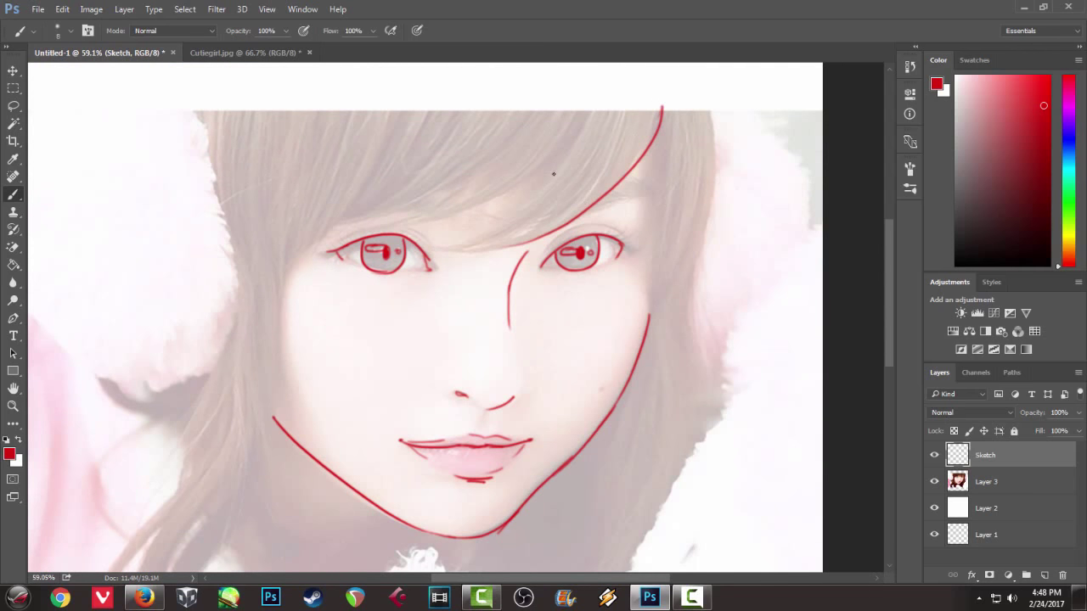
left_click_drag(589, 109, 459, 251)
key("ctrl+z")
left_click_drag(590, 108, 459, 251)
left_click_drag(583, 178, 449, 250)
key("ctrl+z")
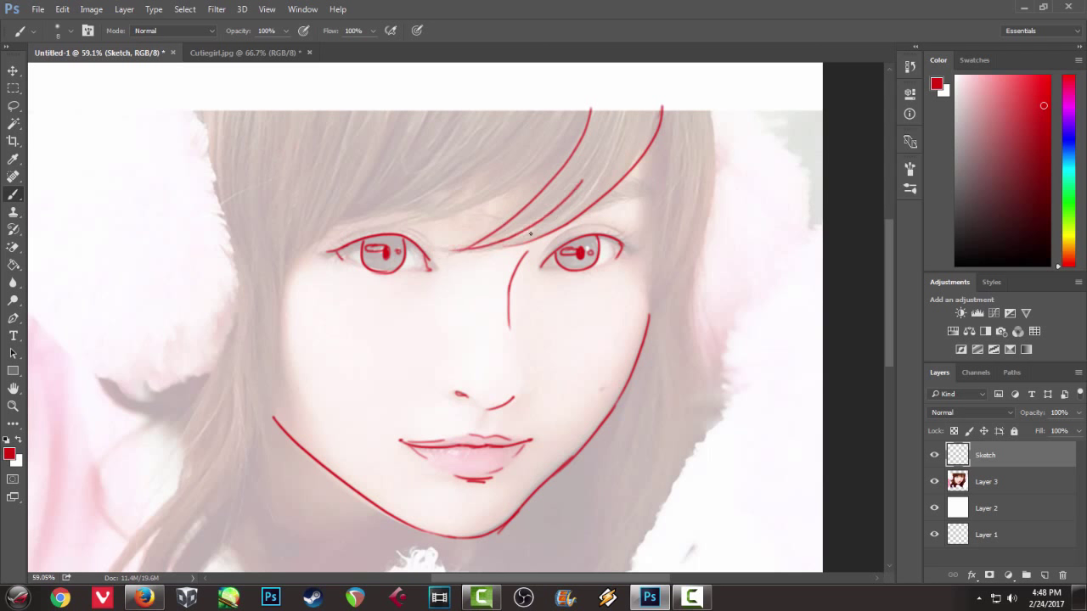
left_click_drag(566, 199, 501, 253)
key("ctrl+z")
left_click_drag(563, 202, 503, 251)
- Rework the short strand and try longer fringe strands across the forehead
key("ctrl+z")
left_click_drag(567, 198, 482, 251)
left_click_drag(561, 152, 349, 249)
key("ctrl+z")
left_click_drag(559, 146, 396, 226)
key("ctrl+z")
left_click_drag(553, 161, 407, 231)
key("ctrl+z")
left_click_drag(543, 170, 467, 238)
key("ctrl+z")
- Set Layer 3 opacity to 47% and make the Sketch layer active
left_click(960, 484)
left_click_drag(1078, 413, 1047, 432)
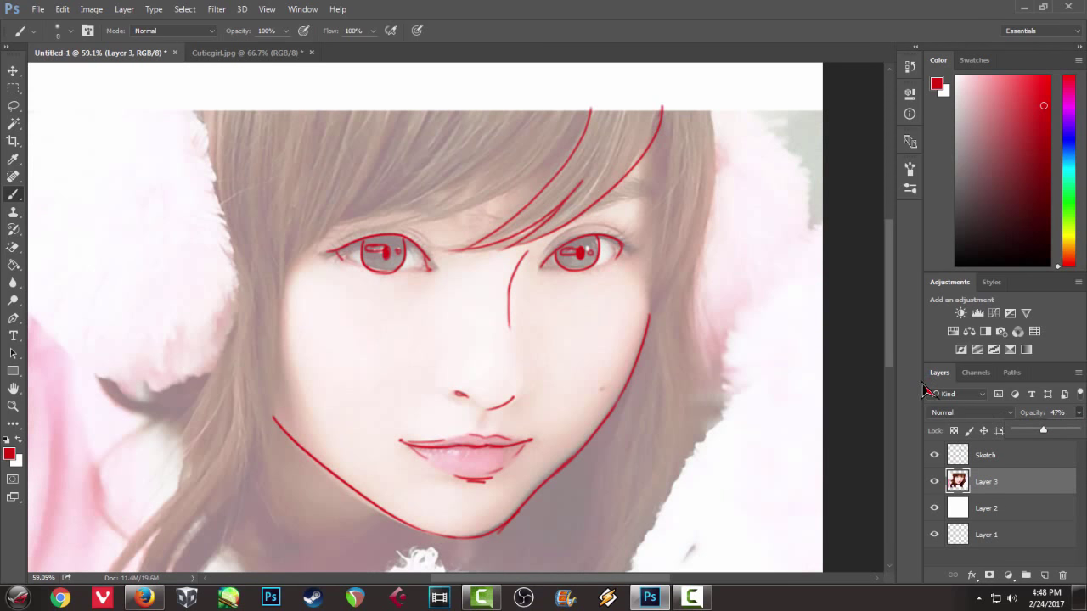
left_click(938, 457)
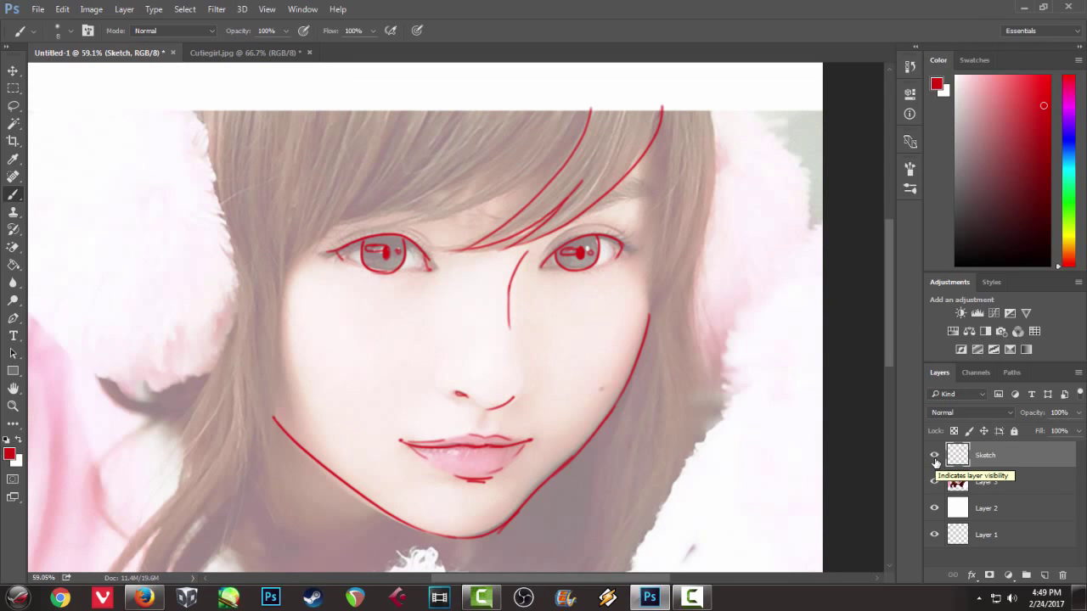
right_click(584, 109)
- Draw the fringe strands from the parting across the forehead, over the left eye, to the cheek
key("Escape")
left_click_drag(586, 110, 520, 197)
key("ctrl+z")
left_click_drag(590, 111, 430, 224)
left_click_drag(515, 168, 403, 225)
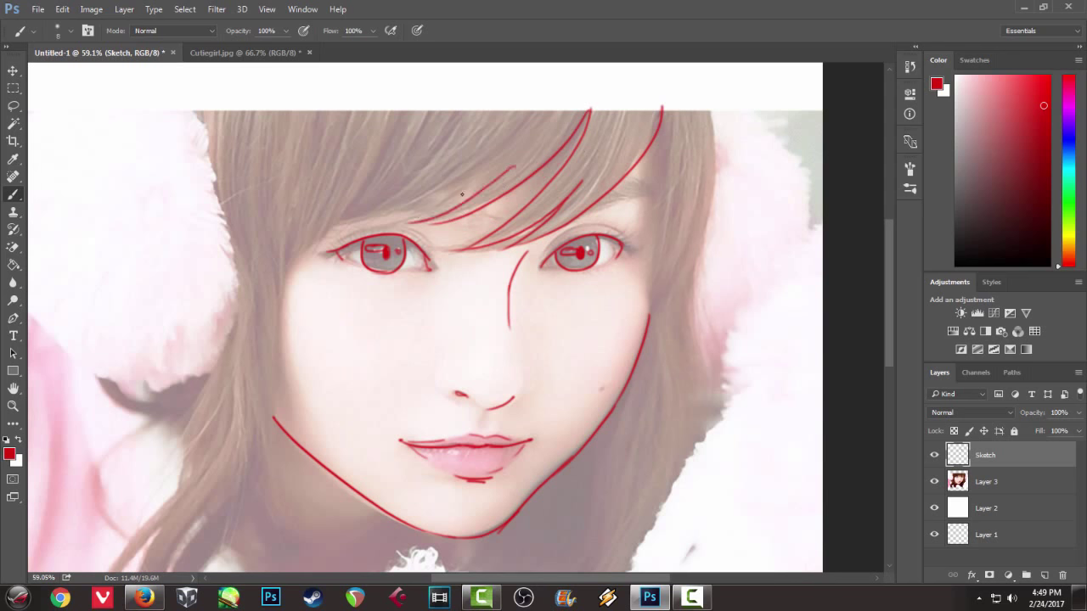
key("ctrl+z")
left_click_drag(501, 173, 404, 229)
left_click_drag(472, 189, 348, 227)
key("ctrl+z")
left_click_drag(449, 199, 315, 243)
left_click_drag(387, 122, 258, 284)
key("ctrl+z")
left_click_drag(389, 126, 276, 299)
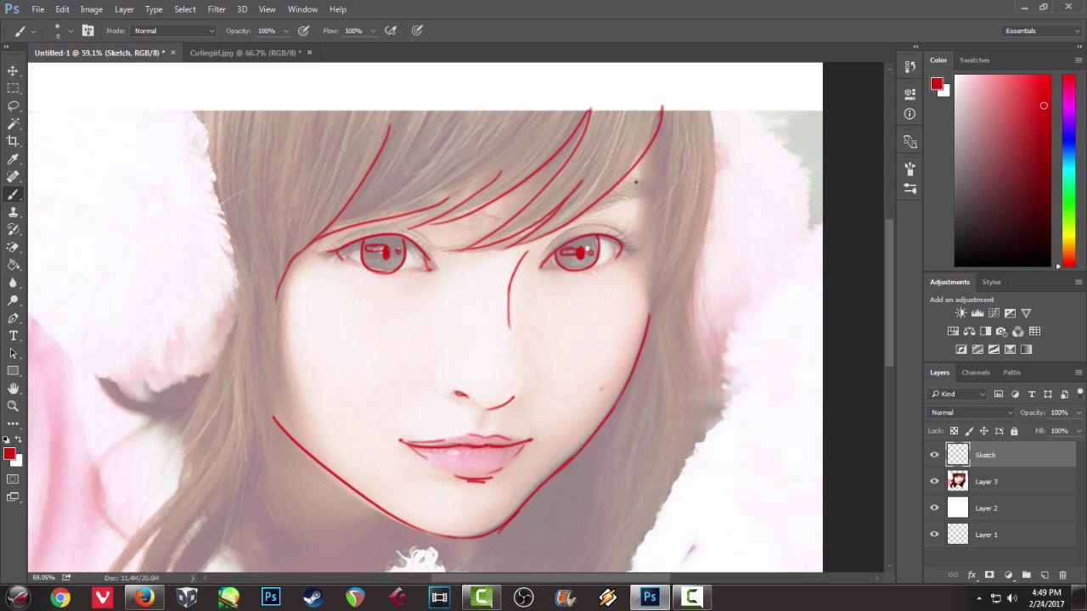
- Trace the right outer edge of the hair down toward the cheek
left_click_drag(665, 111, 656, 225)
key("ctrl+z")
left_click_drag(674, 109, 656, 322)
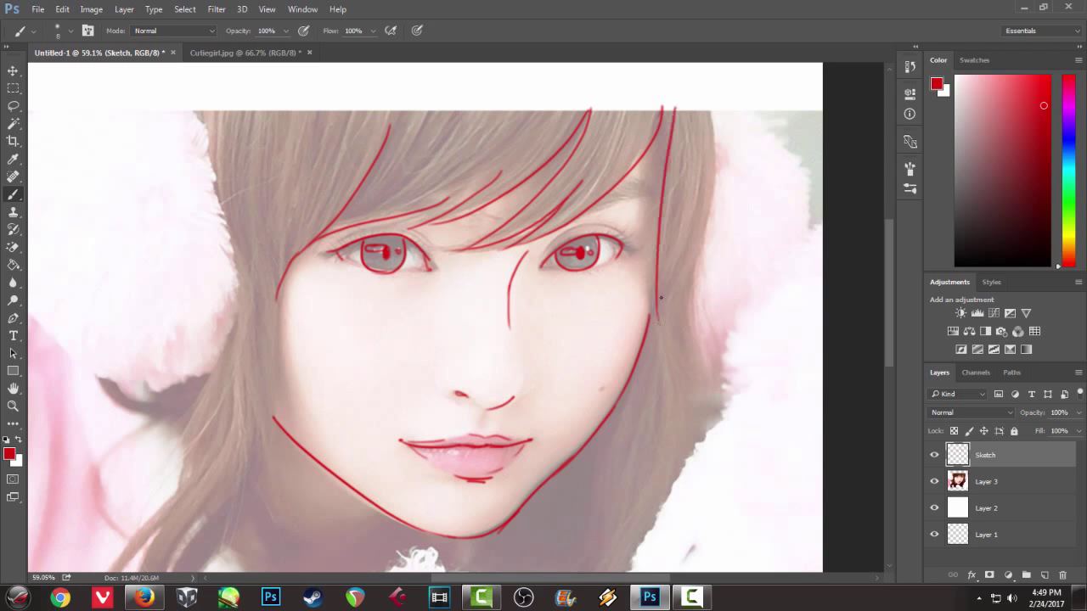
key("ctrl+z")
left_click_drag(668, 111, 661, 340)
key("ctrl+z")
left_click_drag(665, 106, 655, 259)
mouse_move(675, 151)
left_mouse_down()
mouse_move(650, 262)
mouse_move(652, 323)
left_mouse_up()
key("ctrl+z")
mouse_move(703, 146)
left_mouse_down()
mouse_move(697, 203)
mouse_move(652, 311)
mouse_move(671, 280)
mouse_move(659, 299)
left_mouse_up()
key("ctrl+z")
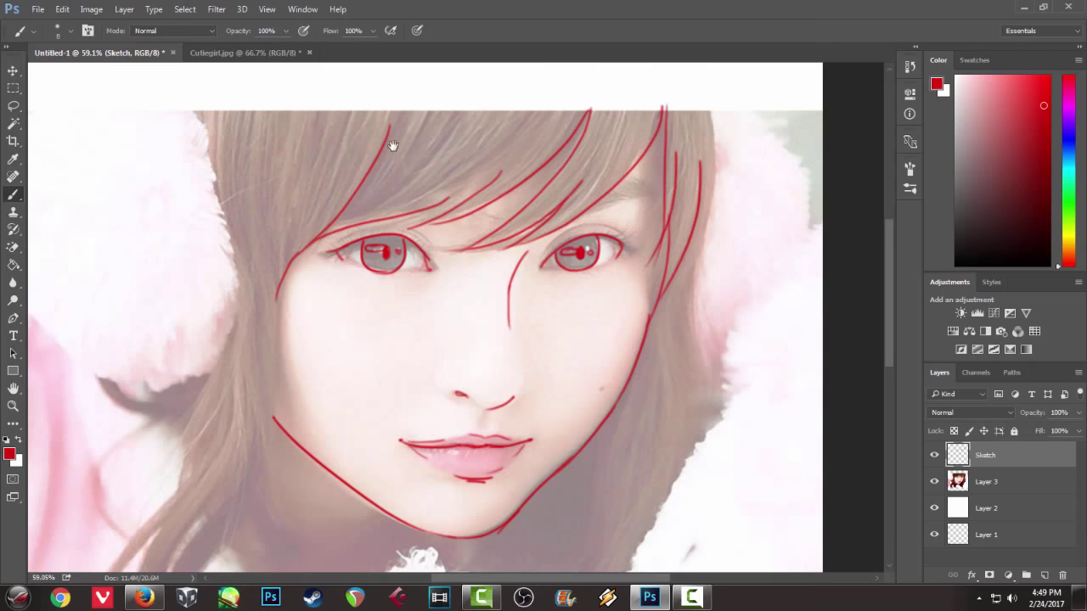
- Trace the left hair edge running alongside the face
scroll(403, 164, "down", 2)
scroll(402, 165, "left", 2)
left_click_drag(304, 165, 313, 323)
key("ctrl+z")
left_click_drag(308, 204, 313, 342)
key("ctrl+z")
left_click_drag(306, 213, 304, 406)
left_click_drag(287, 269, 307, 411)
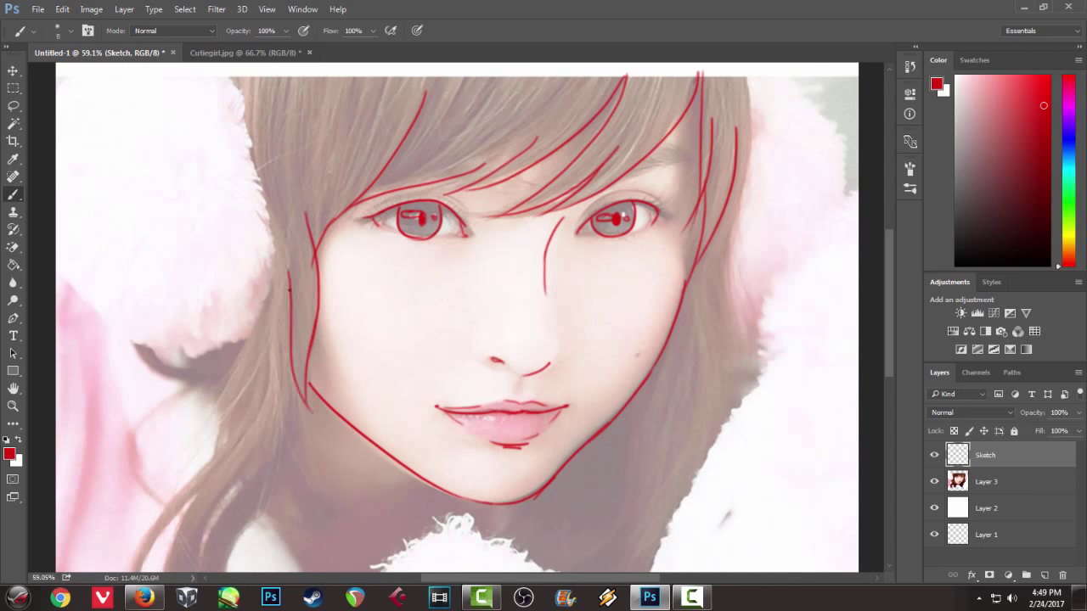
key("ctrl+z")
left_click_drag(293, 280, 306, 416)
key("ctrl+z")
- Draw a long smooth strand curving down the left hair to the shoulder
mouse_move(288, 263)
left_mouse_down()
mouse_move(325, 151)
mouse_move(256, 299)
mouse_move(253, 334)
left_mouse_up()
left_click_drag(273, 283, 238, 345)
left_click_drag(305, 237, 192, 491)
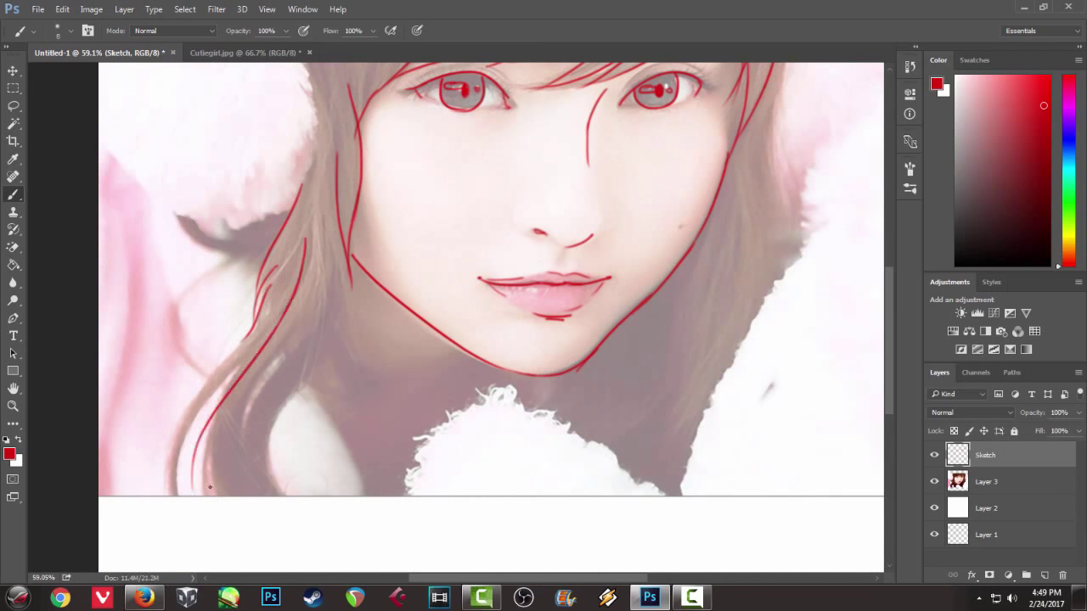
key("ctrl+z")
left_click_drag(310, 248, 222, 503)
key("ctrl+z")
left_click_drag(301, 258, 210, 510)
key("ctrl+z")
left_click_drag(304, 248, 217, 513)
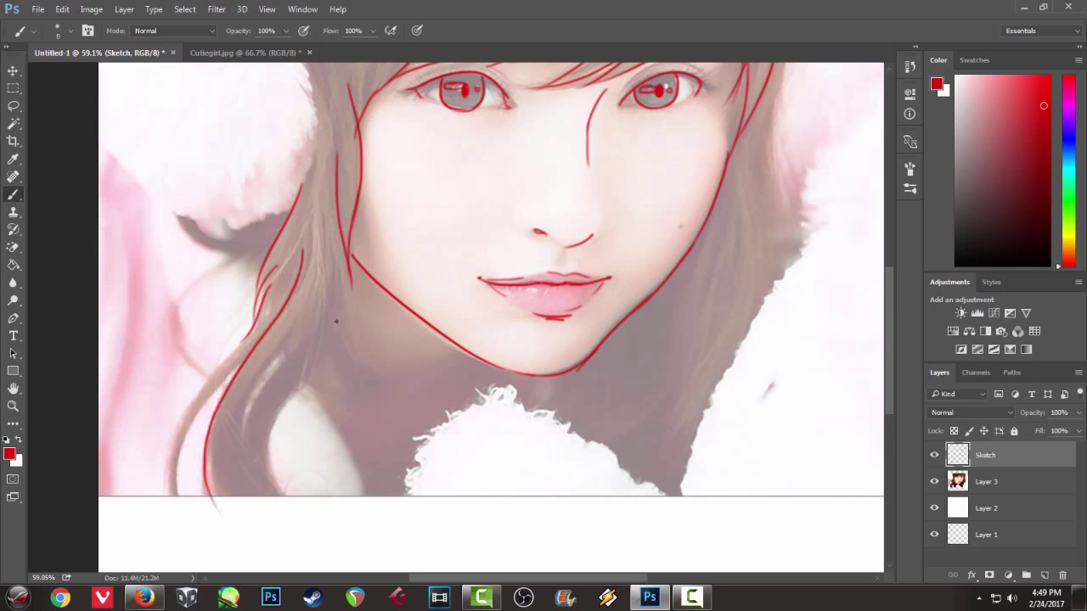
- Try adding inner strands to the left hair, then remove the long inner strand
left_click_drag(345, 258, 271, 423)
key("ctrl+z")
left_click_drag(335, 294, 251, 469)
key("ctrl+z")
left_click_drag(332, 288, 277, 521)
key("ctrl+z")
key("ctrl+z")
key("ctrl+z")
key("ctrl+z")
- Start outlining the left earmuff's fluffy edge down its side
scroll(279, 297, "up", 1)
scroll(278, 297, "up", 4)
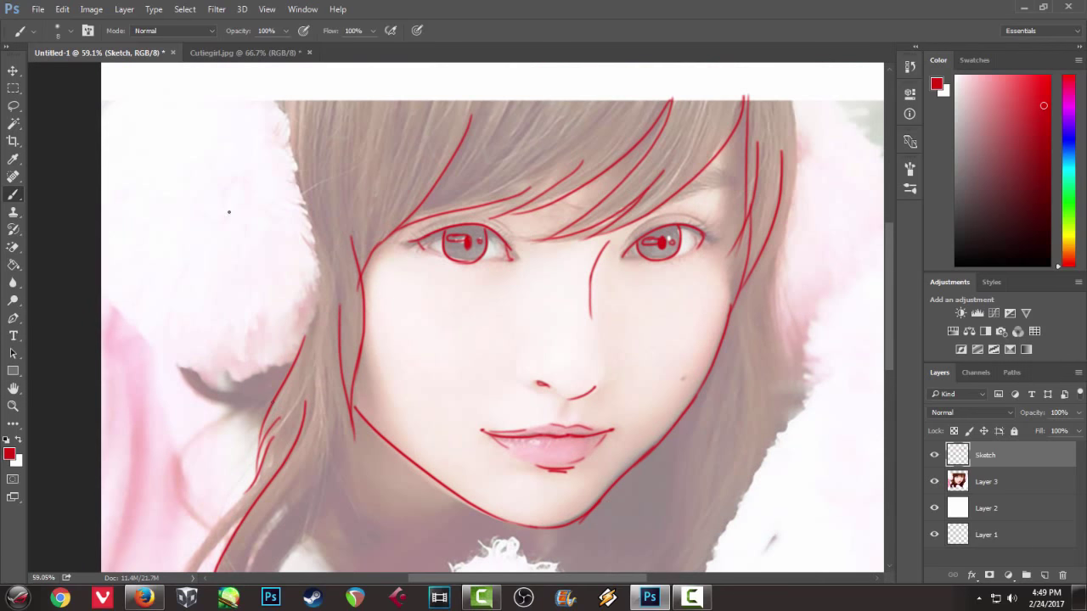
mouse_move(265, 103)
left_mouse_down()
mouse_move(305, 169)
mouse_move(310, 225)
left_mouse_up()
mouse_move(319, 262)
left_mouse_down()
mouse_move(320, 308)
mouse_move(304, 349)
left_mouse_up()
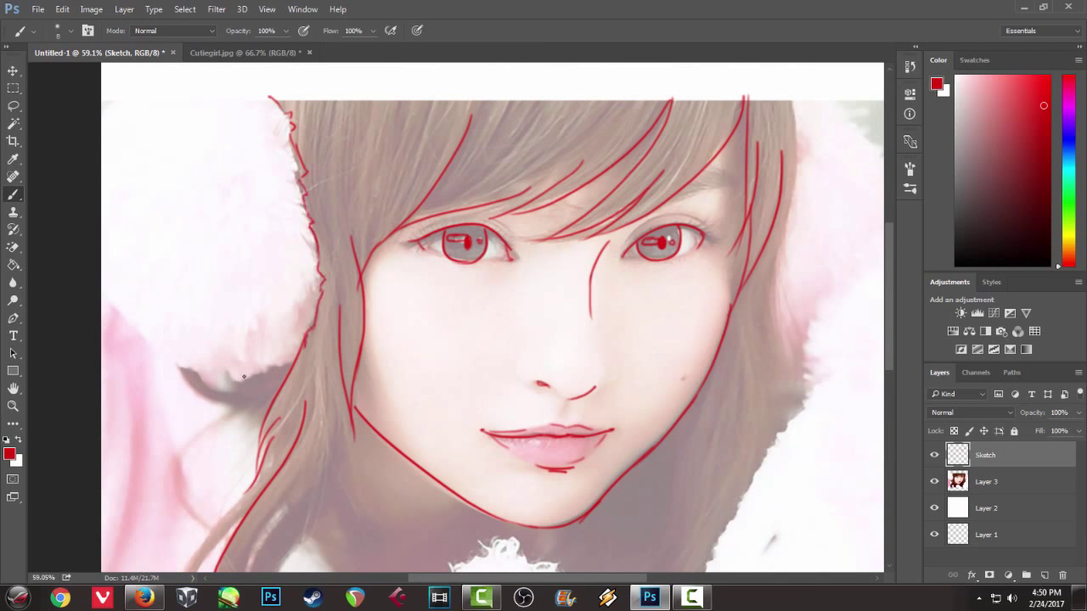
- Trace the left earmuff's lower edge and jagged outer edge
left_click_drag(230, 376, 267, 371)
left_click_drag(193, 375, 225, 380)
left_click_drag(105, 296, 135, 342)
key("ctrl+z")
mouse_move(100, 295)
left_mouse_down()
mouse_move(159, 365)
mouse_move(191, 372)
left_mouse_up()
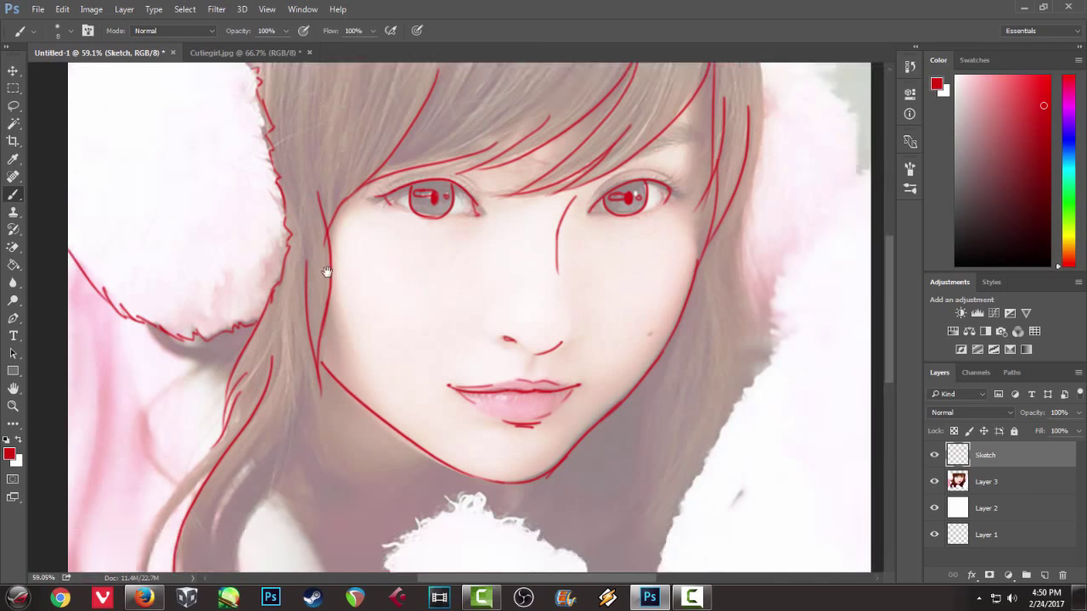
- Draw a line along the right edge of the hair
left_click_drag(325, 274, 271, 310)
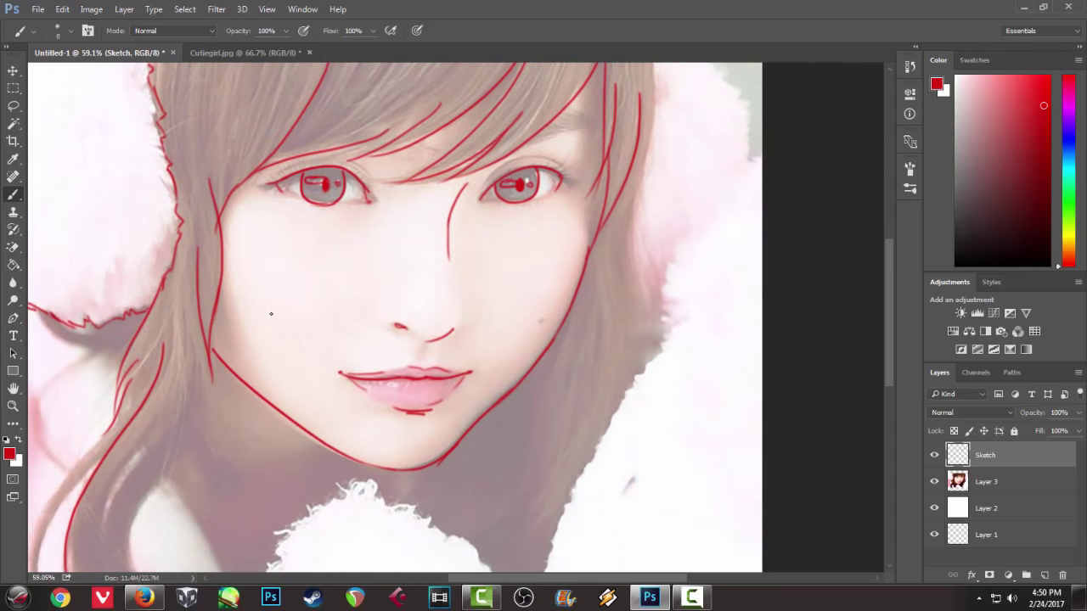
left_click_drag(420, 282, 356, 283)
left_click_drag(449, 232, 424, 281)
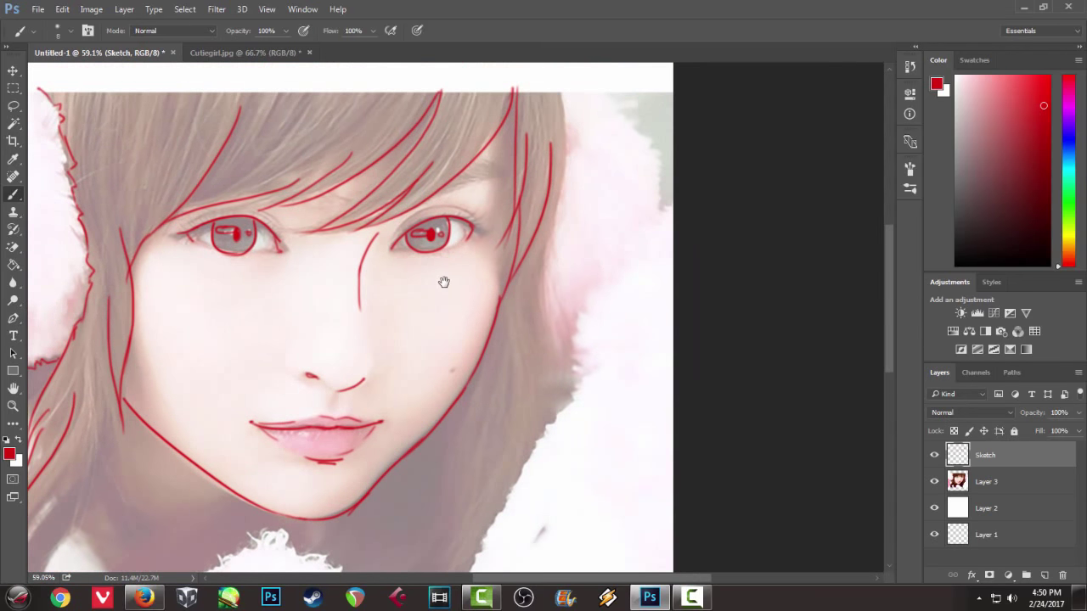
right_click(561, 91)
key("Escape")
left_click_drag(560, 83, 535, 365)
key("ctrl+z")
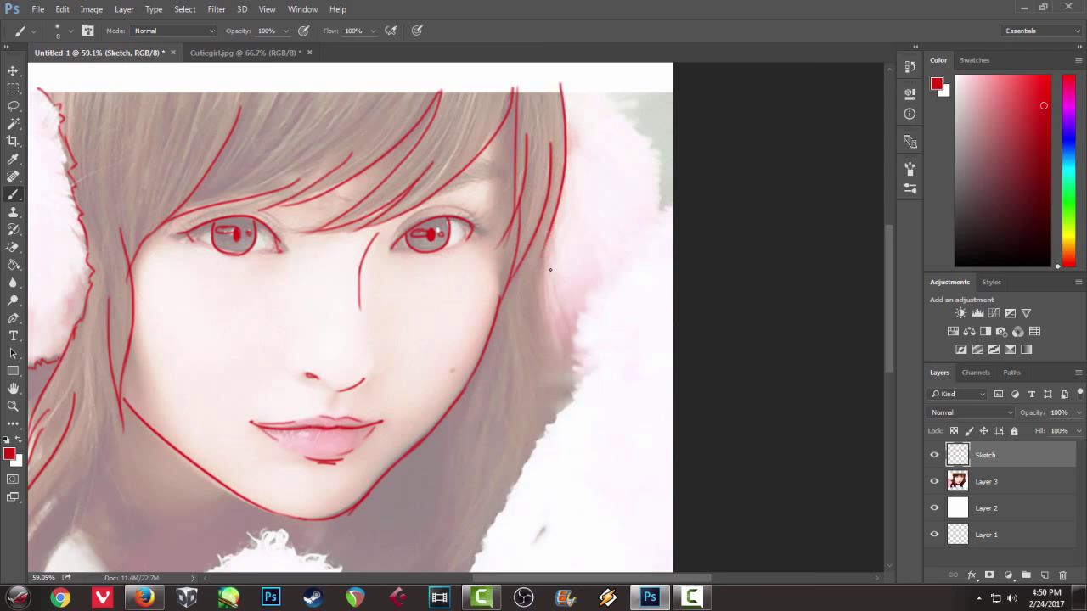
left_click_drag(553, 227, 557, 378)
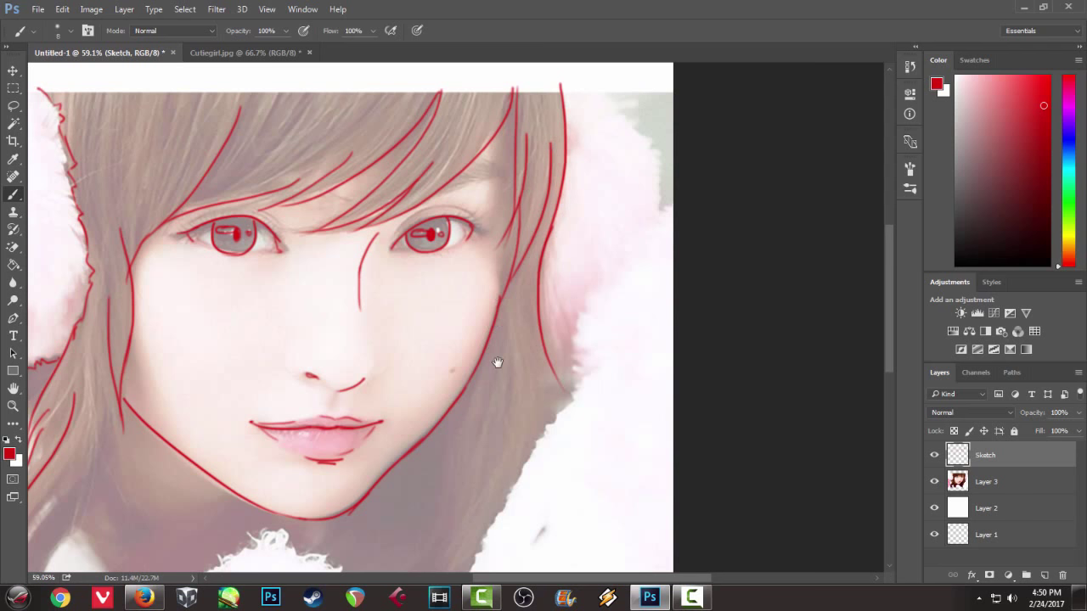
- Trace the lower right hair edge toward the neck and the fur edge beside it
scroll(492, 347, "down", 3)
left_click_drag(467, 276, 443, 422)
key("ctrl+z")
left_click_drag(467, 283, 443, 429)
key("ctrl+z")
left_click_drag(467, 284, 444, 443)
left_click_drag(496, 318, 433, 506)
key("ctrl+z")
left_click_drag(496, 344, 459, 527)
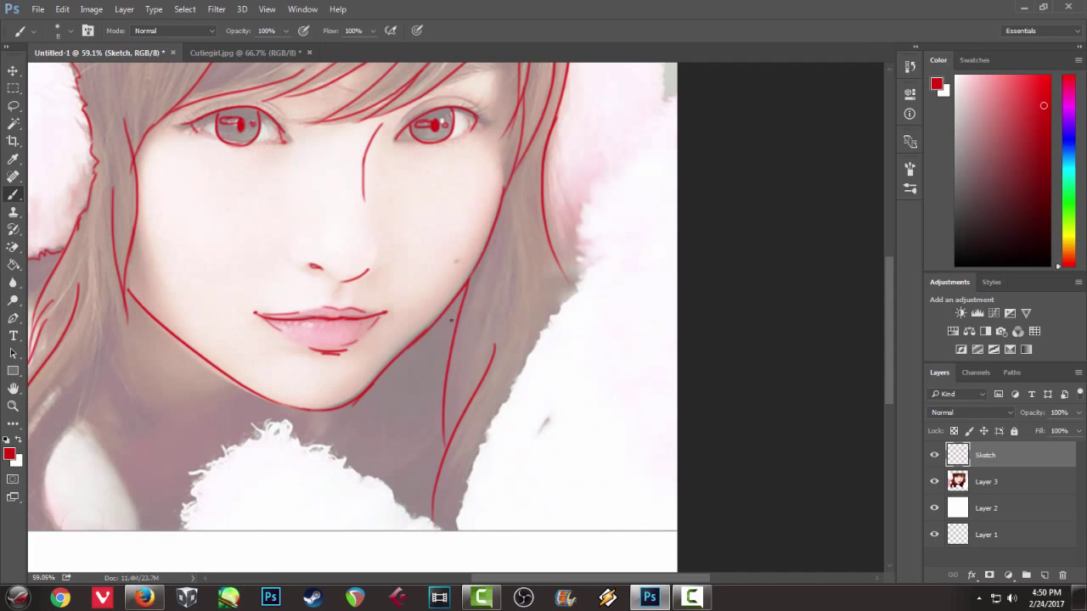
- Zigzag around the right earmuff's fluffy edge and along the right fur collar
mouse_move(468, 332)
left_mouse_down()
mouse_move(403, 388)
mouse_move(381, 442)
mouse_move(339, 402)
left_mouse_up()
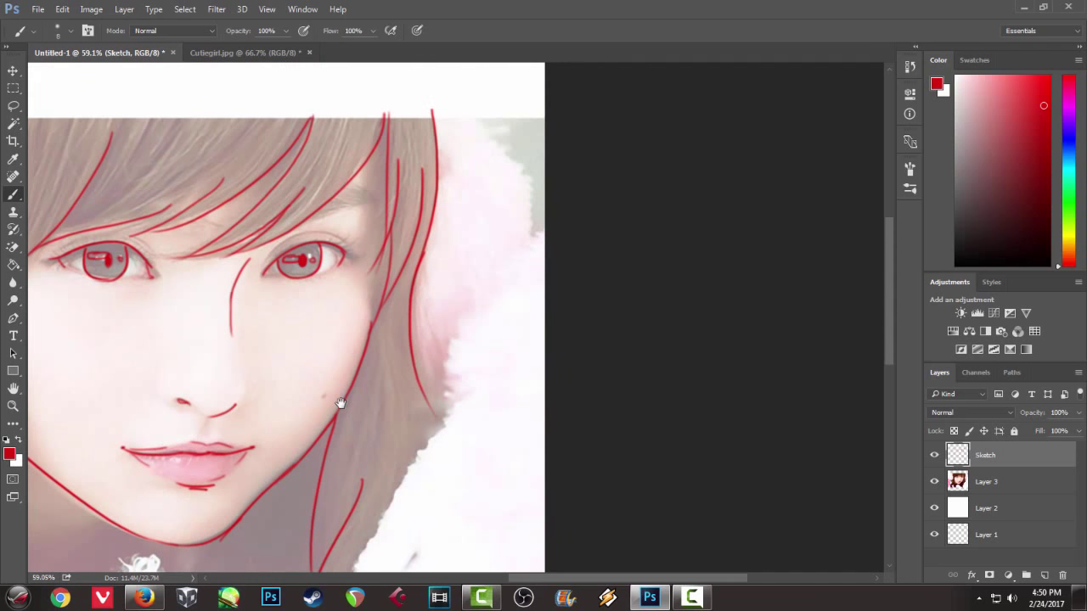
mouse_move(486, 108)
left_mouse_down()
mouse_move(524, 173)
mouse_move(529, 231)
left_mouse_up()
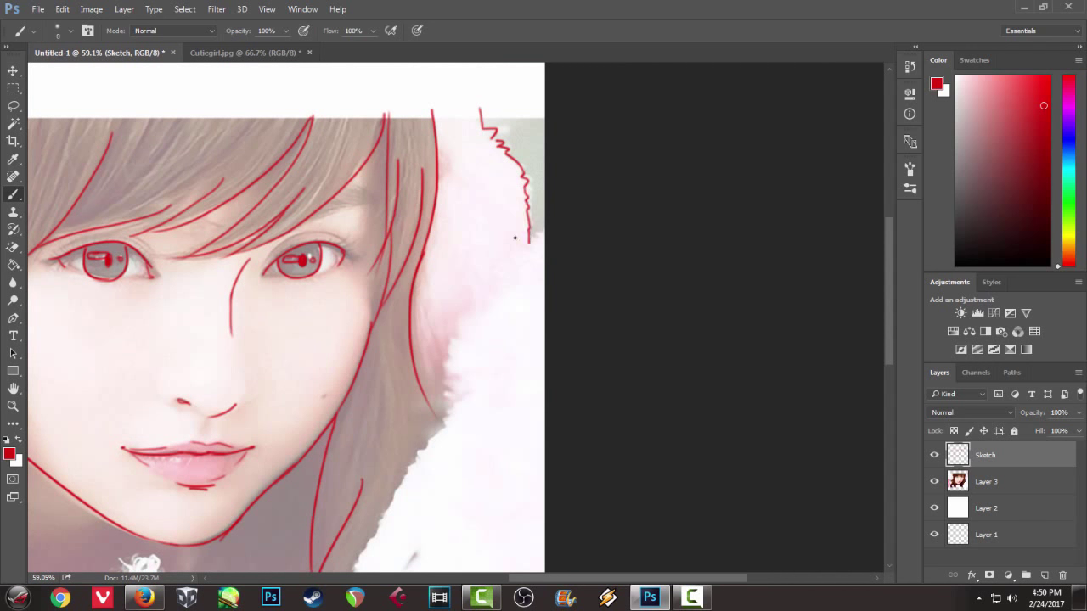
left_click_drag(422, 315, 502, 140)
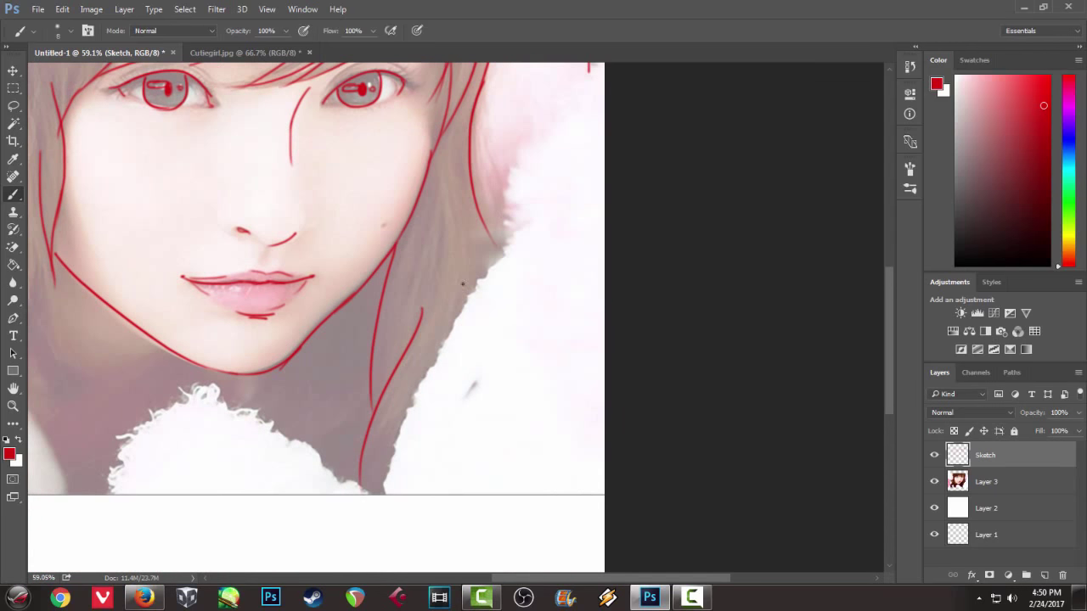
mouse_move(518, 235)
left_mouse_down()
mouse_move(455, 317)
mouse_move(397, 434)
mouse_move(386, 496)
left_mouse_up()
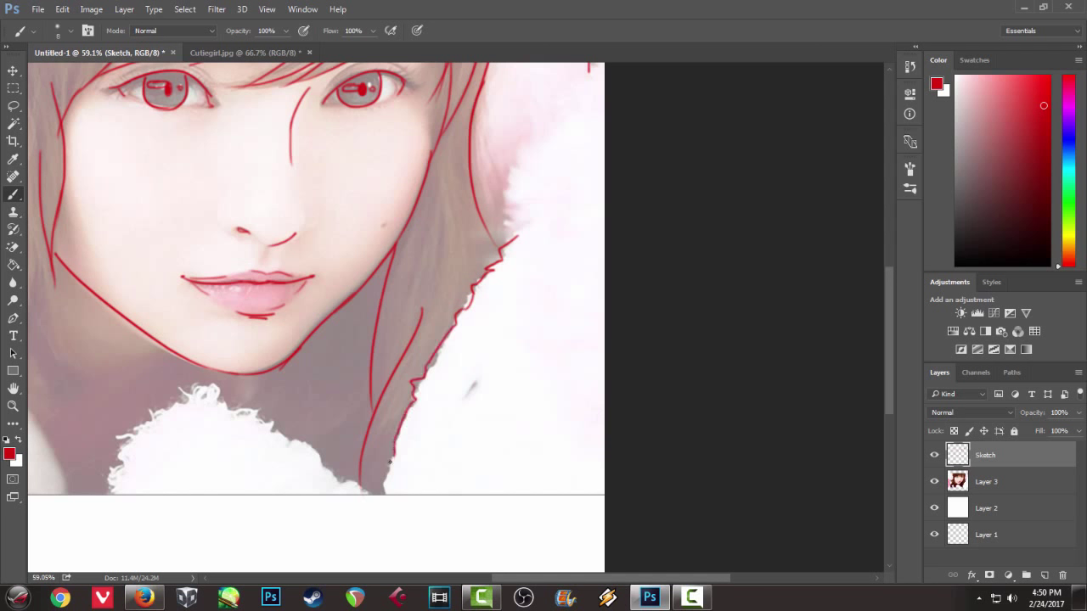
mouse_move(505, 232)
left_mouse_down()
mouse_move(504, 213)
mouse_move(462, 315)
mouse_move(450, 299)
mouse_move(471, 259)
mouse_move(536, 173)
left_mouse_up()
- Close the small gap where the hair line meets the fur edge
mouse_move(448, 308)
left_mouse_down()
mouse_move(452, 324)
mouse_move(435, 332)
left_mouse_up()
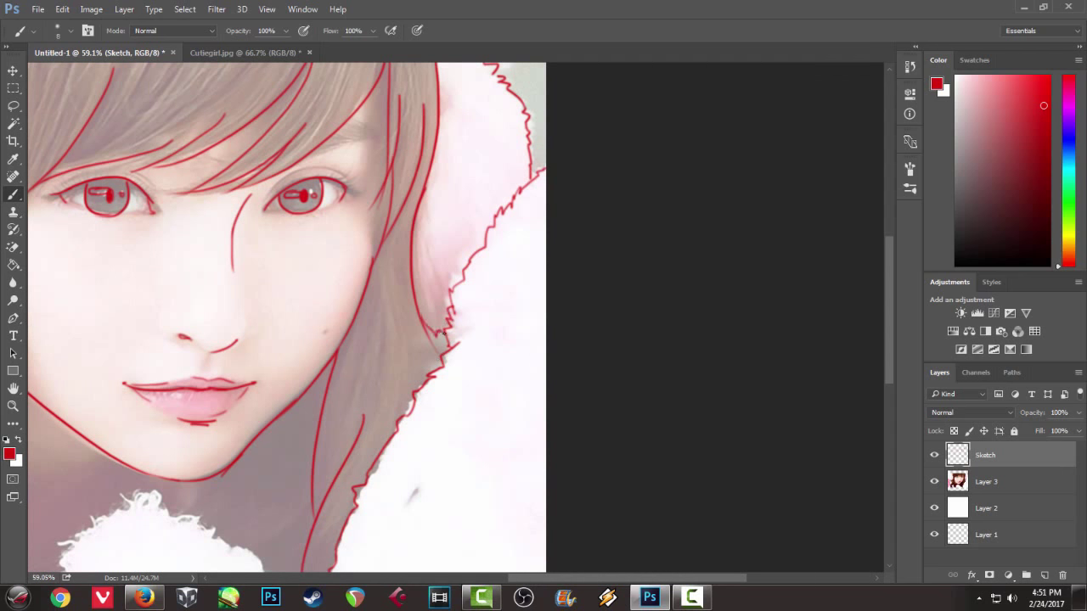
key("ctrl+z")
left_click_drag(432, 323, 440, 327)
- Draw a strand curving down the left hair and another between the existing strands
mouse_move(320, 265)
left_mouse_down()
mouse_move(505, 158)
mouse_move(493, 158)
mouse_move(456, 308)
mouse_move(484, 116)
mouse_move(472, 105)
left_mouse_up()
mouse_move(391, 255)
left_mouse_down()
mouse_move(321, 399)
mouse_move(334, 517)
left_mouse_up()
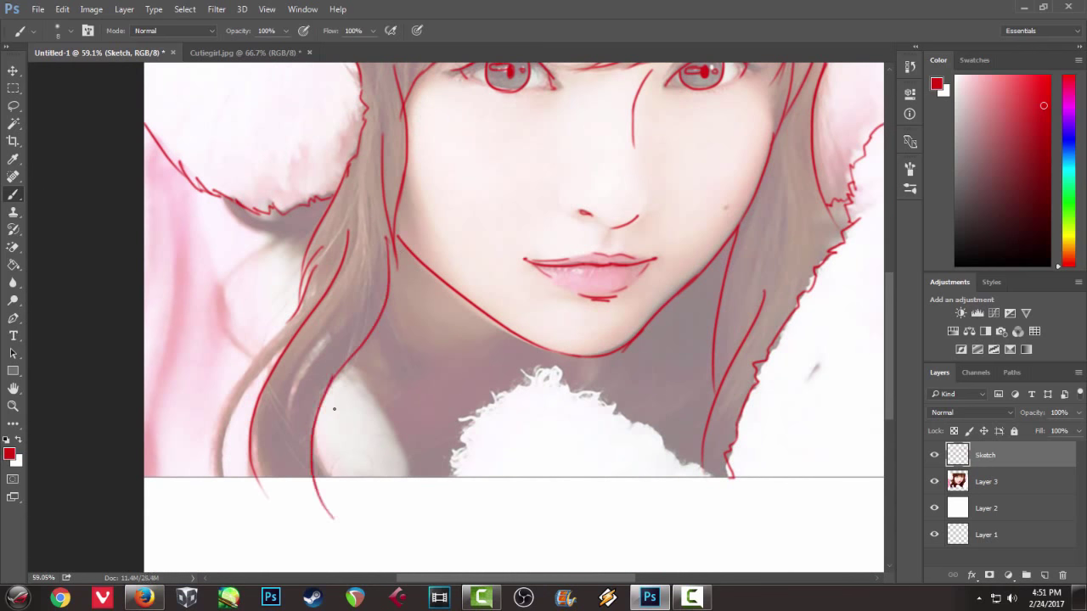
mouse_move(289, 420)
left_mouse_down()
mouse_move(362, 317)
mouse_move(282, 413)
left_mouse_up()
key("ctrl+z")
key("ctrl+z")
mouse_move(352, 315)
left_mouse_down()
mouse_move(282, 429)
mouse_move(314, 349)
mouse_move(282, 433)
mouse_move(350, 324)
left_mouse_up()
key("ctrl+z")
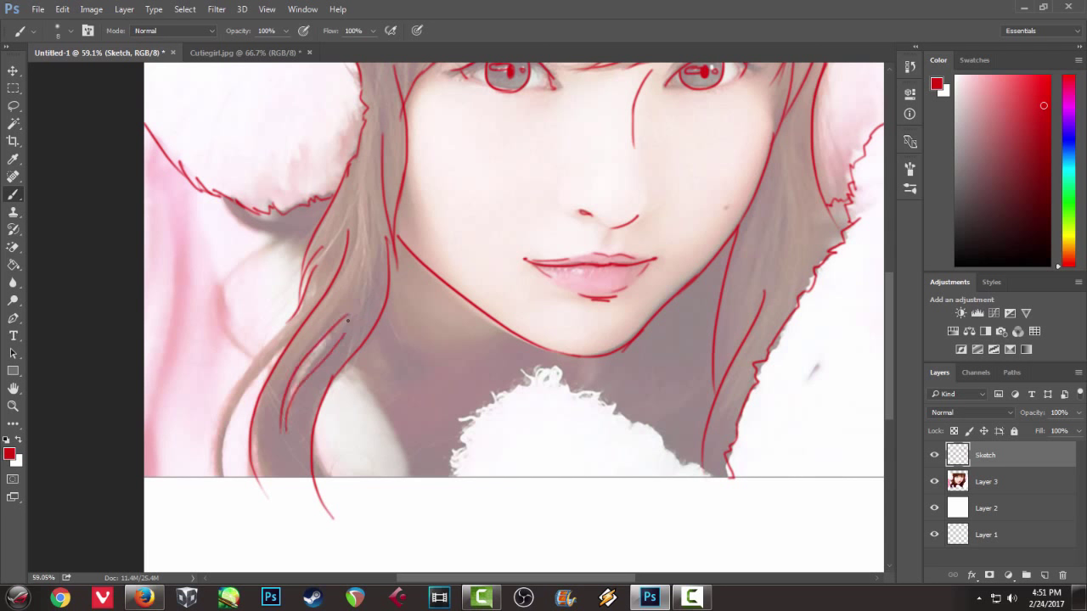
- Trace the lower edge of the left earmuff with a short curve beneath it
key("ctrl+z")
left_click_drag(292, 416, 350, 311)
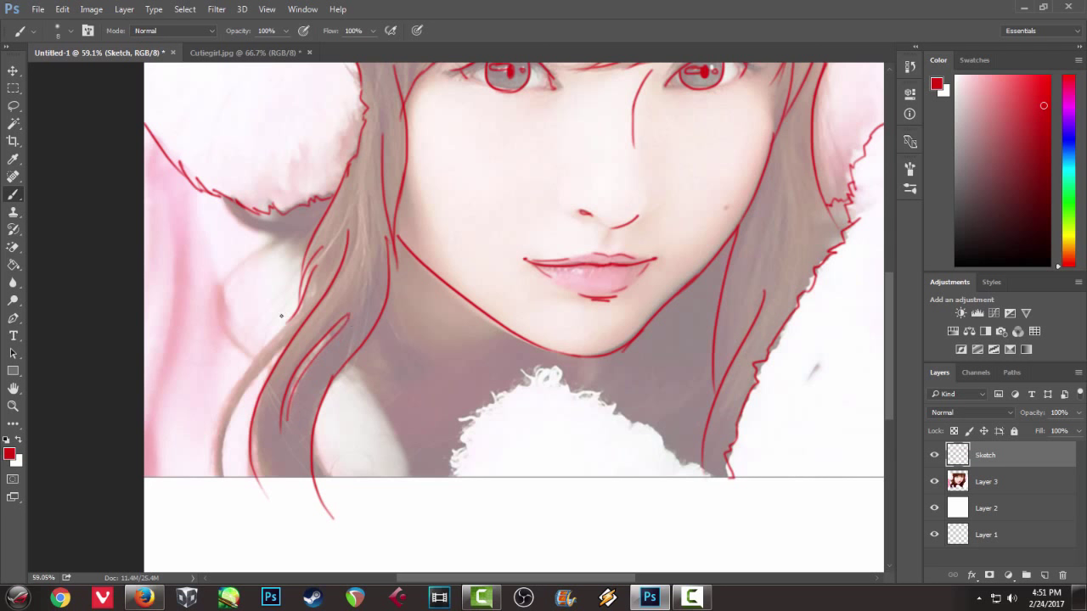
left_click_drag(238, 202, 294, 219)
left_click_drag(224, 197, 292, 244)
key("ctrl+z")
mouse_move(222, 197)
left_mouse_down()
mouse_move(292, 245)
mouse_move(227, 316)
left_mouse_up()
- Draw the neck line below the chin and a hair line down toward the collar
key("ctrl+z")
mouse_move(239, 277)
left_mouse_down()
mouse_move(296, 251)
mouse_move(301, 265)
left_mouse_up()
scroll(283, 311, "right", 3)
scroll(243, 247, "down", 2)
left_click_drag(488, 281, 442, 331)
key("ctrl+z")
left_click_drag(474, 286, 457, 327)
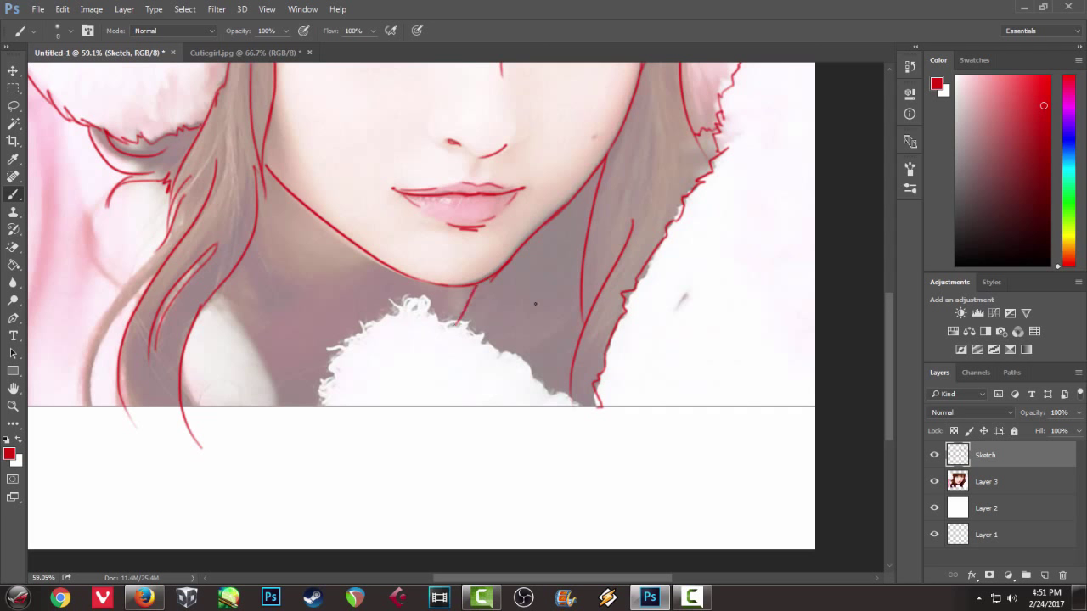
key("ctrl+z")
left_click_drag(477, 277, 440, 321)
left_click_drag(512, 358, 557, 307)
left_click_drag(581, 182, 515, 314)
key("ctrl+z")
- Outline the top edge of the fluffy collar, its bottom-right fur edge and the left shoulder
mouse_move(438, 319)
left_mouse_down()
mouse_move(356, 325)
mouse_move(318, 403)
left_mouse_up()
left_click_drag(435, 320, 492, 344)
left_click_drag(525, 367, 590, 416)
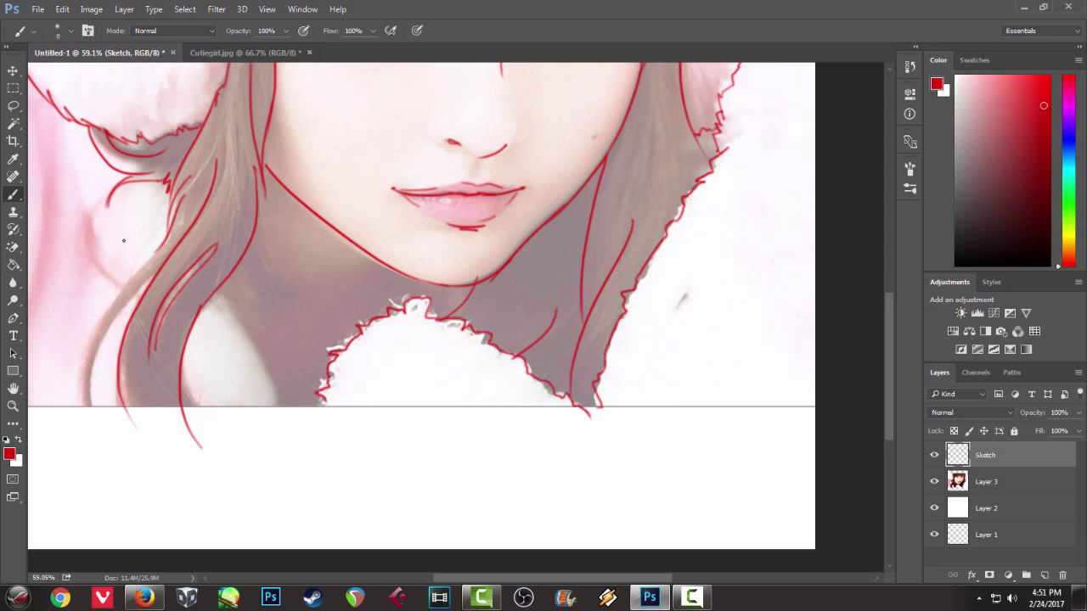
left_click_drag(222, 290, 256, 341)
left_click_drag(273, 391, 281, 408)
- Add a curve below the left earmuff and two strands on the lower left hair
scroll(288, 327, "up", 1)
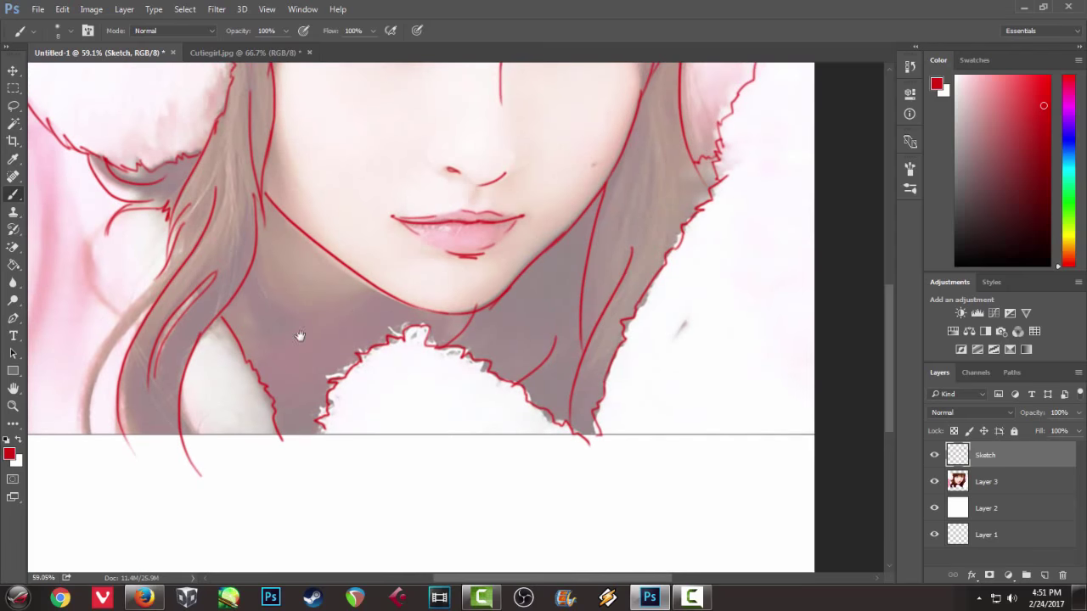
mouse_move(399, 301)
left_mouse_down()
mouse_move(339, 301)
mouse_move(354, 301)
left_mouse_up()
key("ctrl+z")
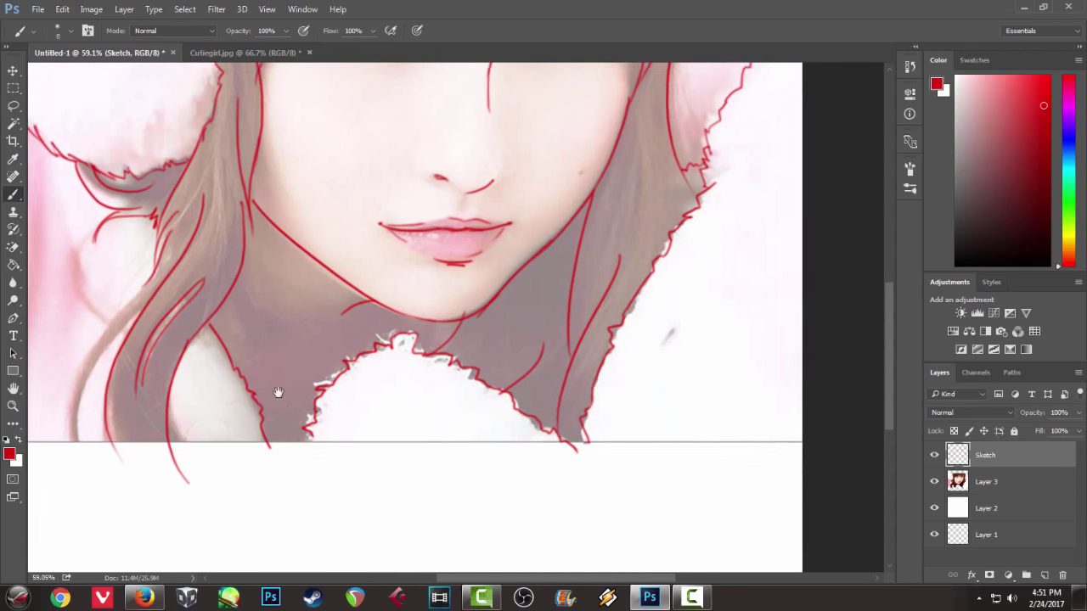
scroll(250, 360, "up", 2)
scroll(351, 267, "left", 2)
left_click_drag(137, 188, 193, 343)
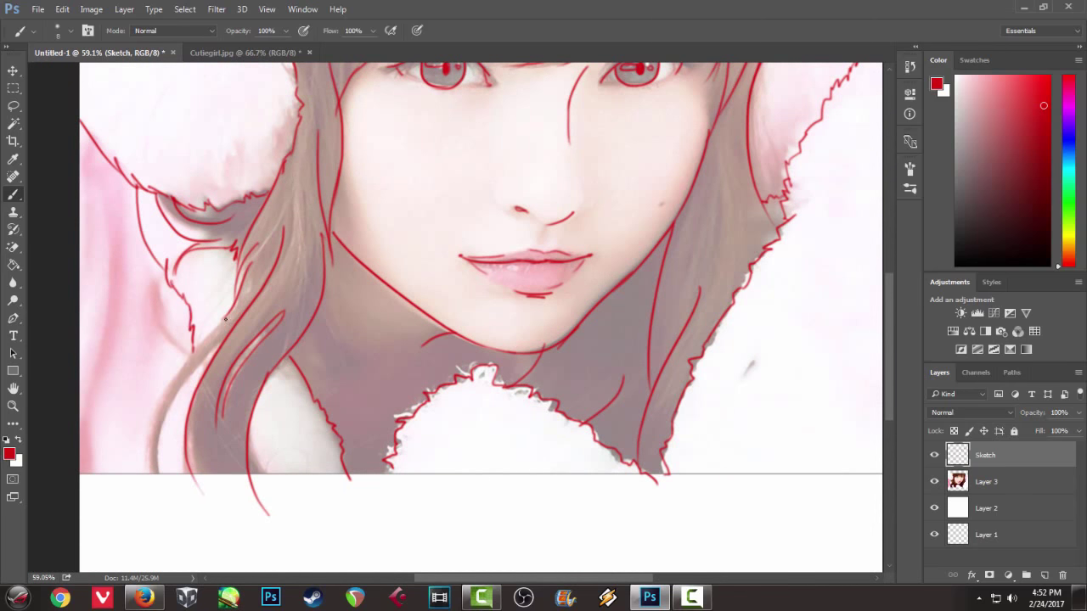
mouse_move(222, 323)
left_mouse_down()
mouse_move(163, 394)
mouse_move(144, 474)
mouse_move(220, 344)
left_mouse_up()
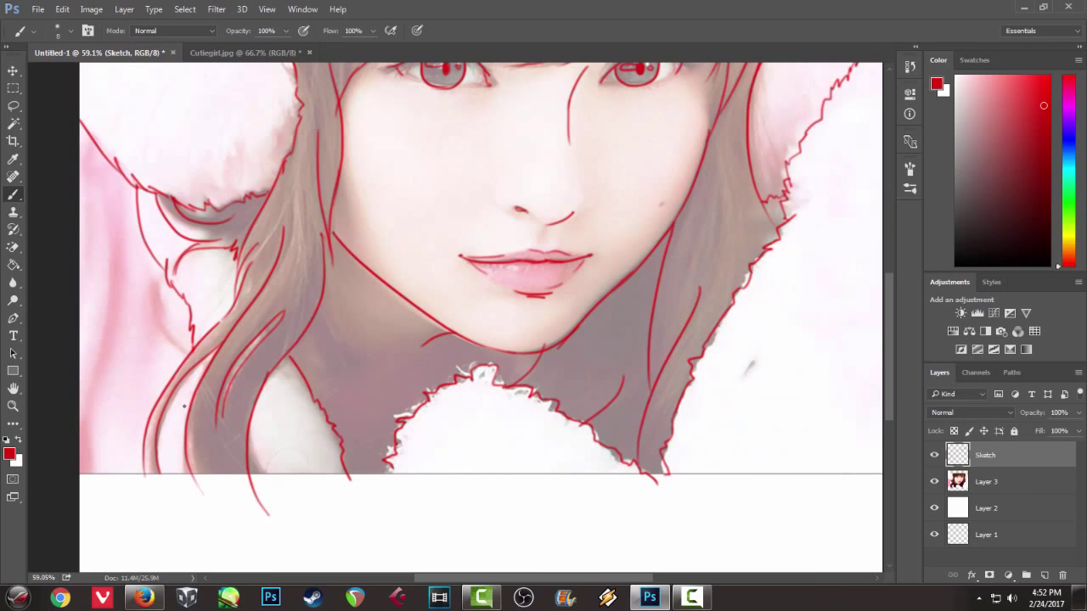
- Draw a long hair strand hanging down at the far left
scroll(90, 433, "up", 3)
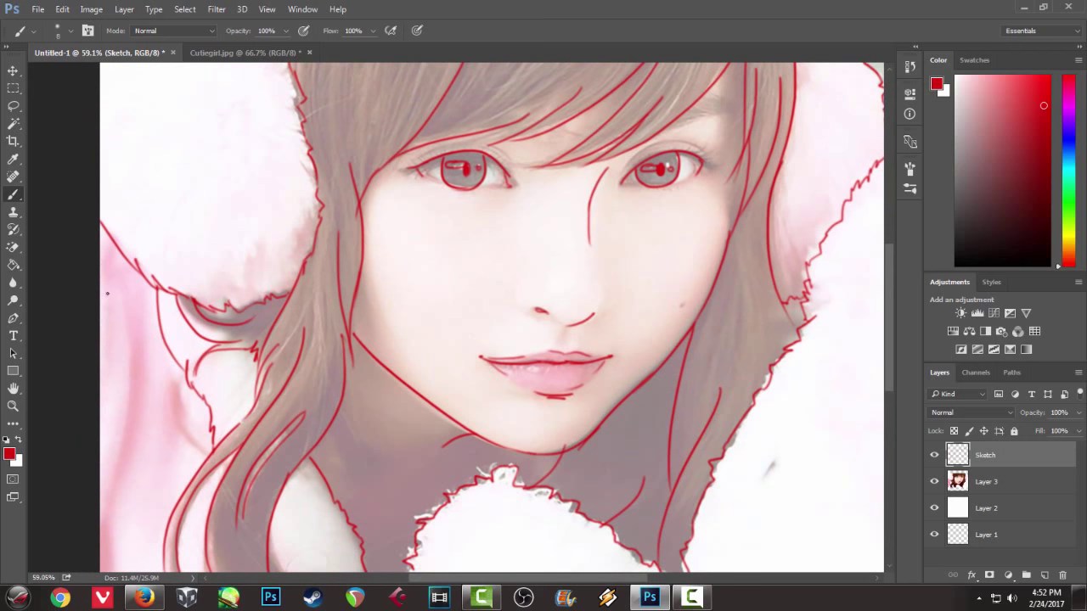
left_click_drag(141, 316, 127, 509)
key("ctrl+z")
left_click_drag(137, 310, 113, 499)
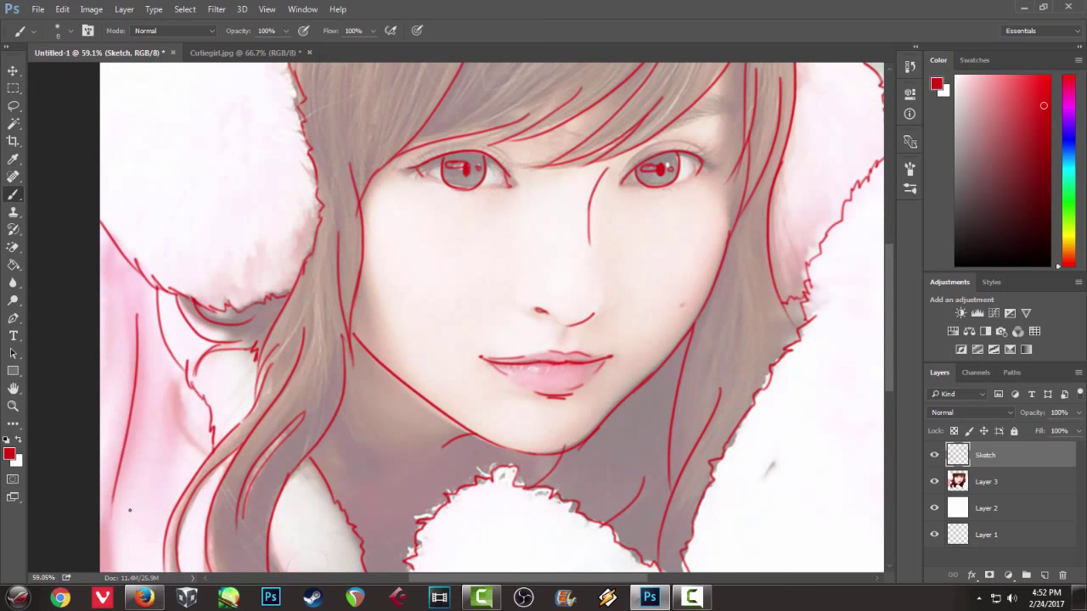
scroll(111, 476, "down", 3)
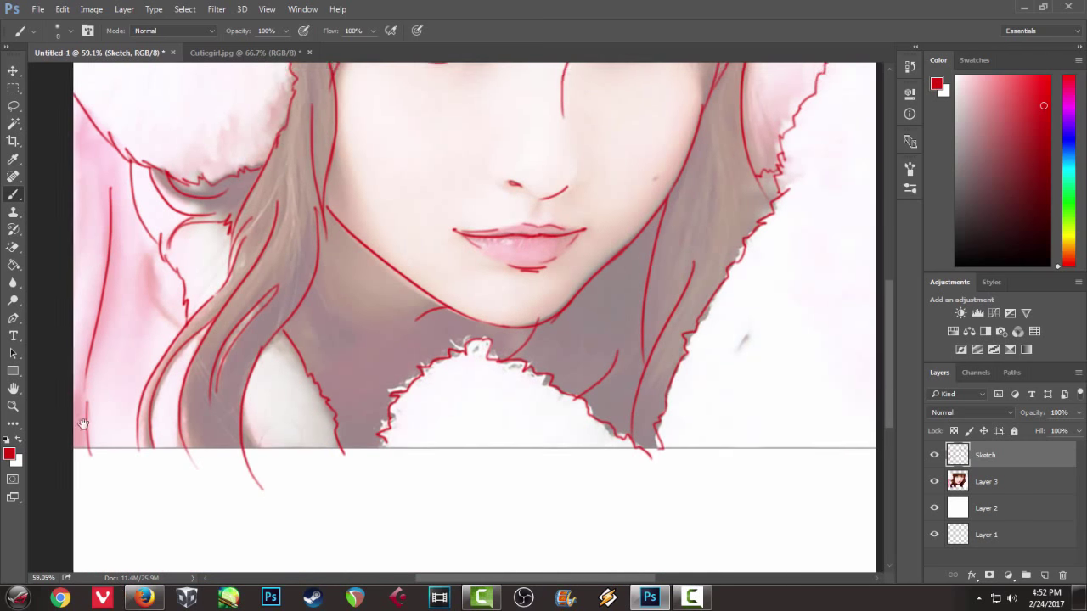
scroll(106, 488, "up", 4)
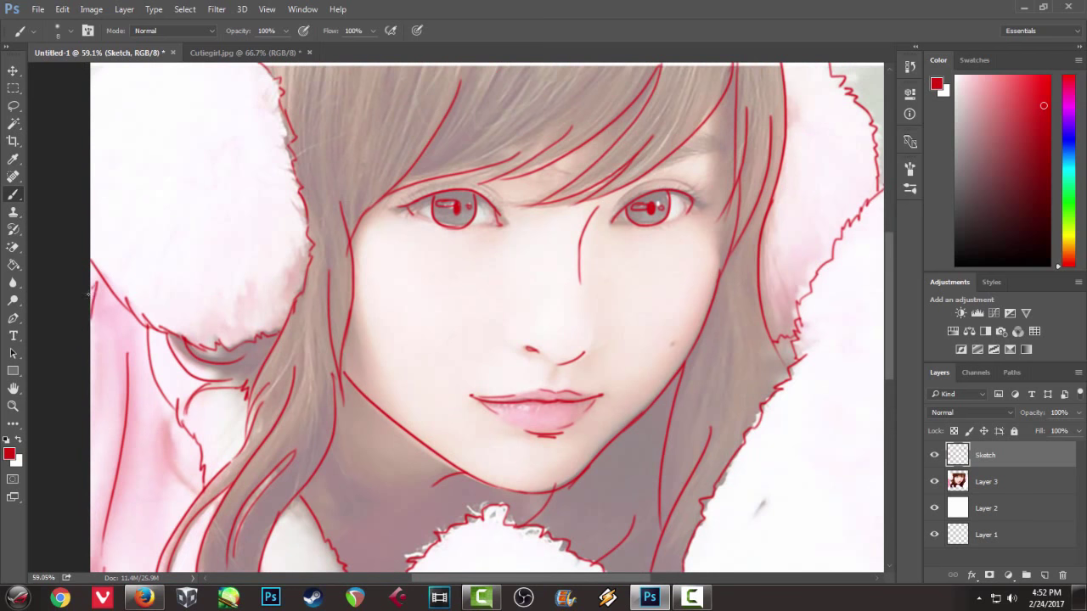
- Draw red eyebrow arcs above the left and right eyes, undoing stray marks
left_click_drag(231, 409, 82, 355)
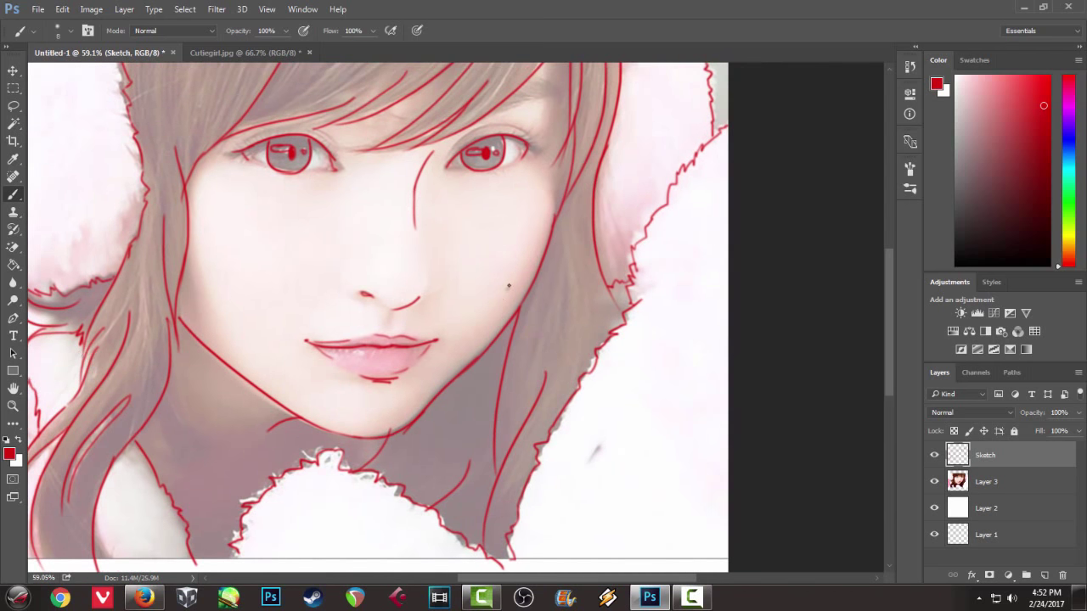
key("ctrl+z")
left_click_drag(330, 309, 400, 213)
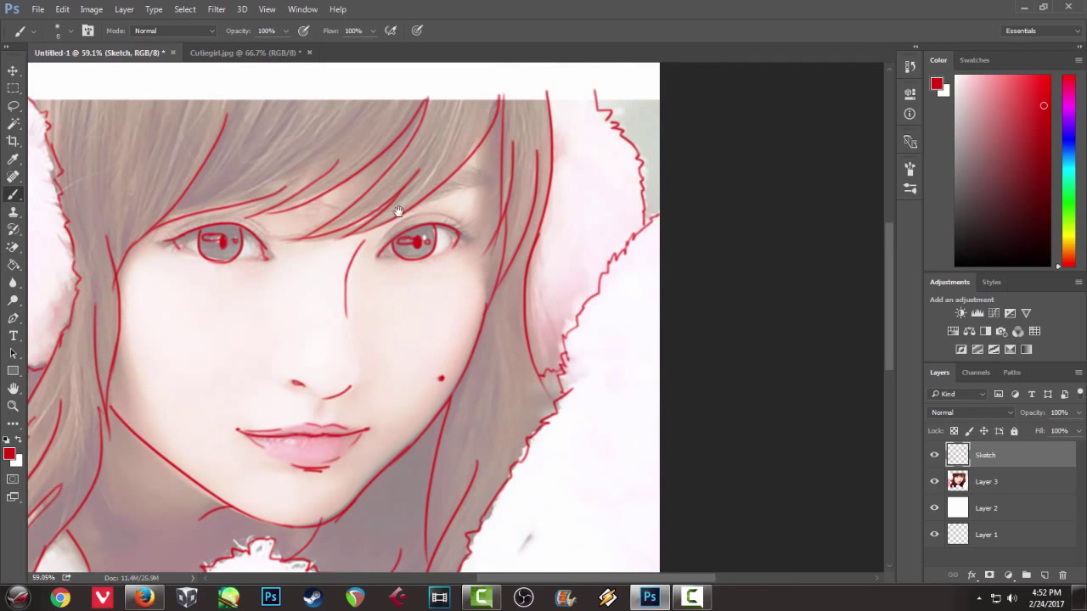
mouse_move(501, 185)
left_mouse_down()
mouse_move(418, 203)
mouse_move(503, 194)
left_mouse_up()
key("ctrl+z")
left_click_drag(307, 197, 330, 203)
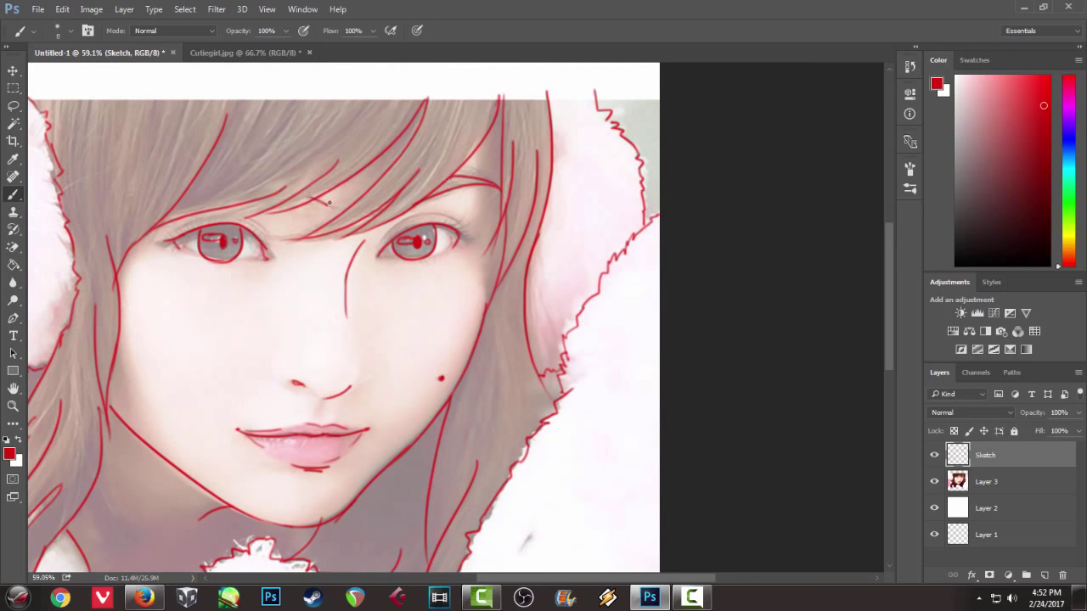
key("ctrl+z")
key("ctrl+z")
key("ctrl+z")
left_click_drag(268, 228, 250, 221)
key("ctrl+z")
left_click_drag(386, 237, 413, 214)
- Add red lash strokes along both upper lids, reaching the left eye's outer corner
scroll(451, 226, "up", 2)
scroll(450, 226, "down", 2)
scroll(450, 226, "down", 2)
scroll(451, 226, "up", 3)
scroll(452, 224, "up", 3)
left_click_drag(577, 340, 498, 242)
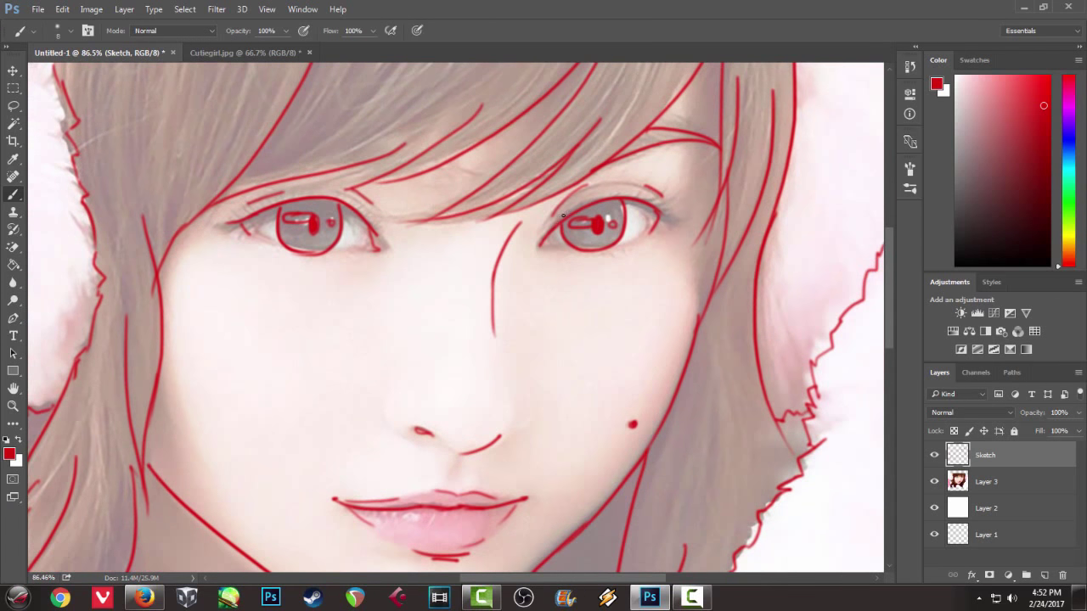
mouse_move(617, 190)
left_mouse_down()
mouse_move(679, 220)
mouse_move(666, 210)
left_mouse_up()
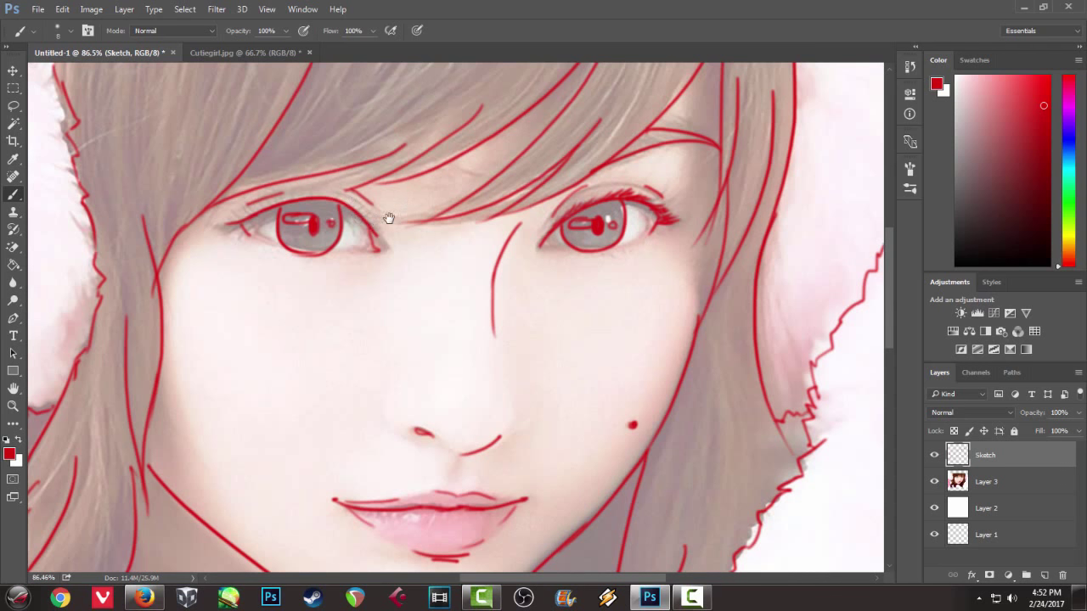
scroll(419, 234, "left", 2)
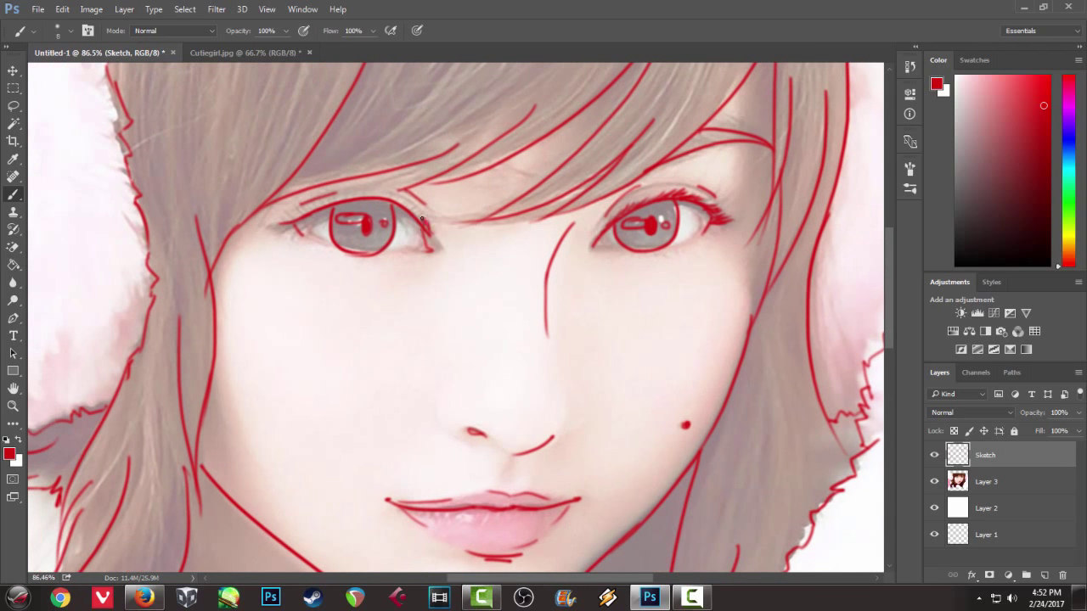
left_click_drag(406, 204, 392, 199)
left_click_drag(370, 192, 377, 197)
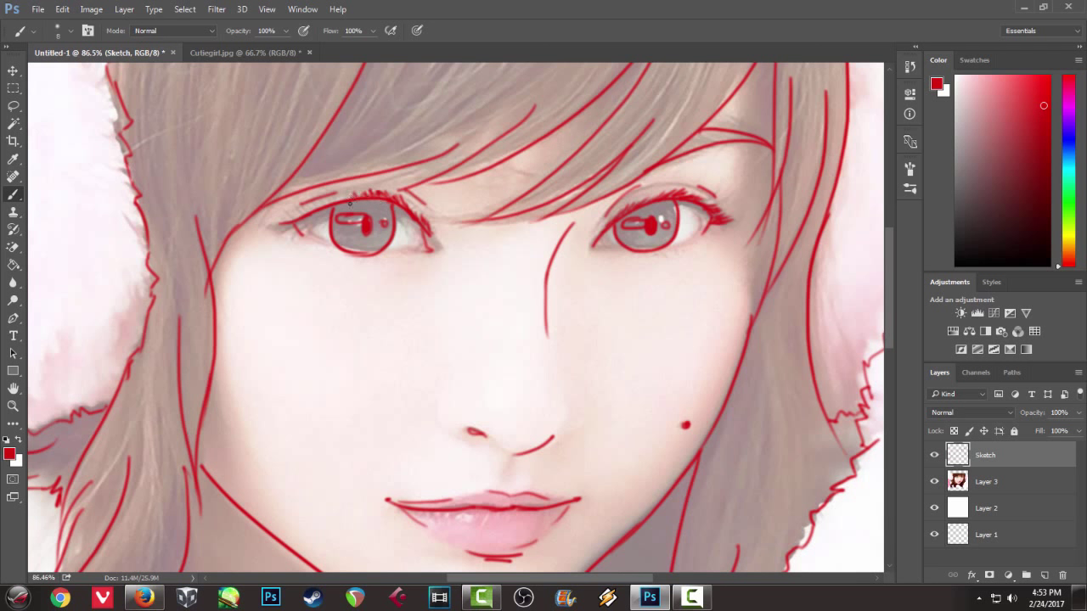
left_click_drag(355, 193, 283, 219)
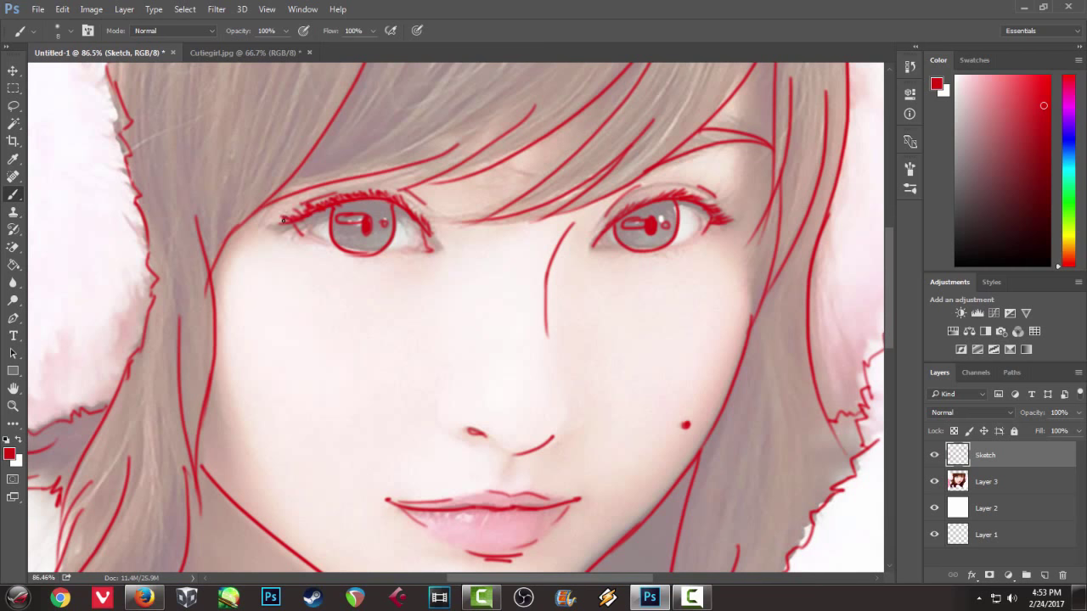
scroll(270, 225, "down", 3)
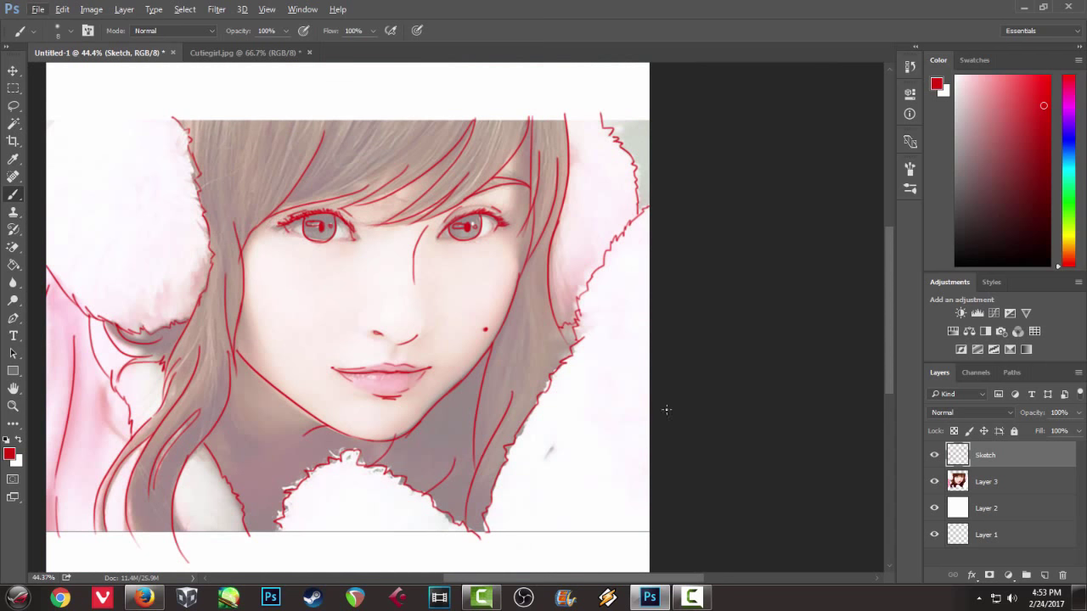
- Hide the Layer 3 reference photo and sketch a short line at the left edge
left_click(934, 482)
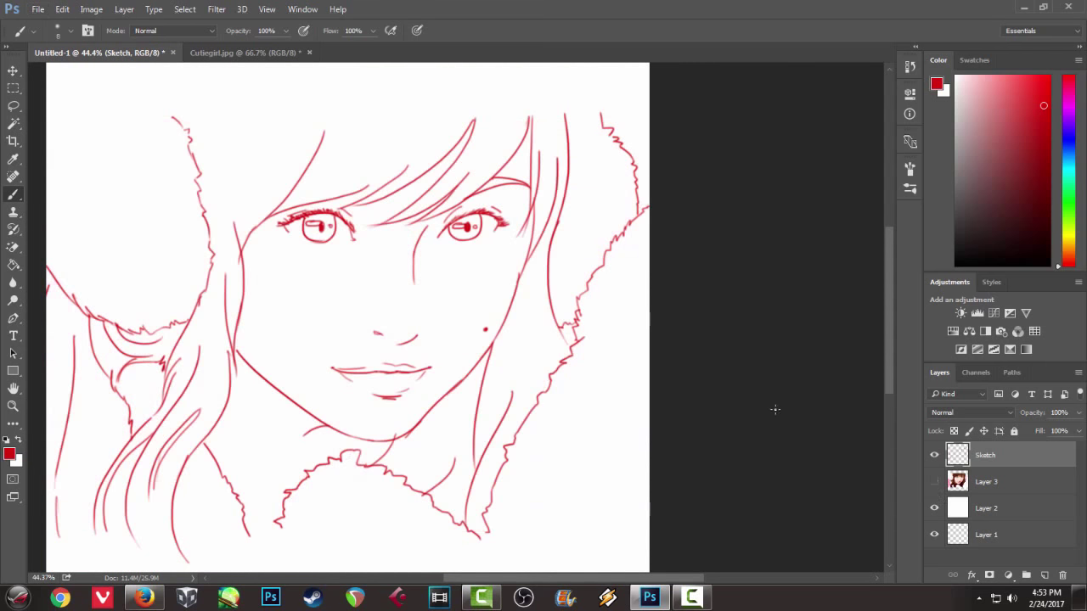
scroll(775, 409, "down", 1)
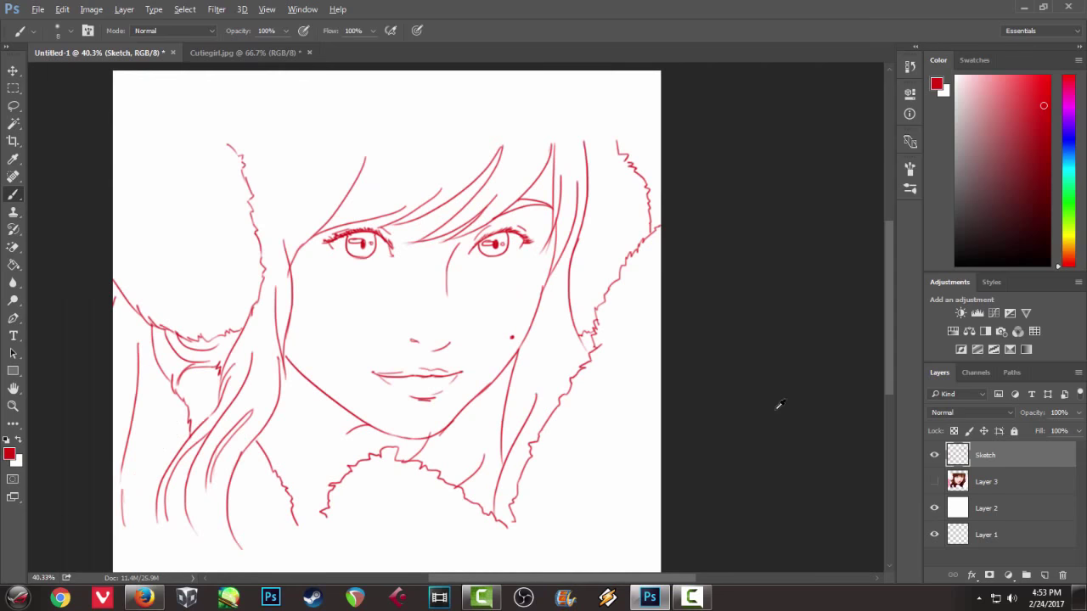
scroll(779, 405, "up", 2)
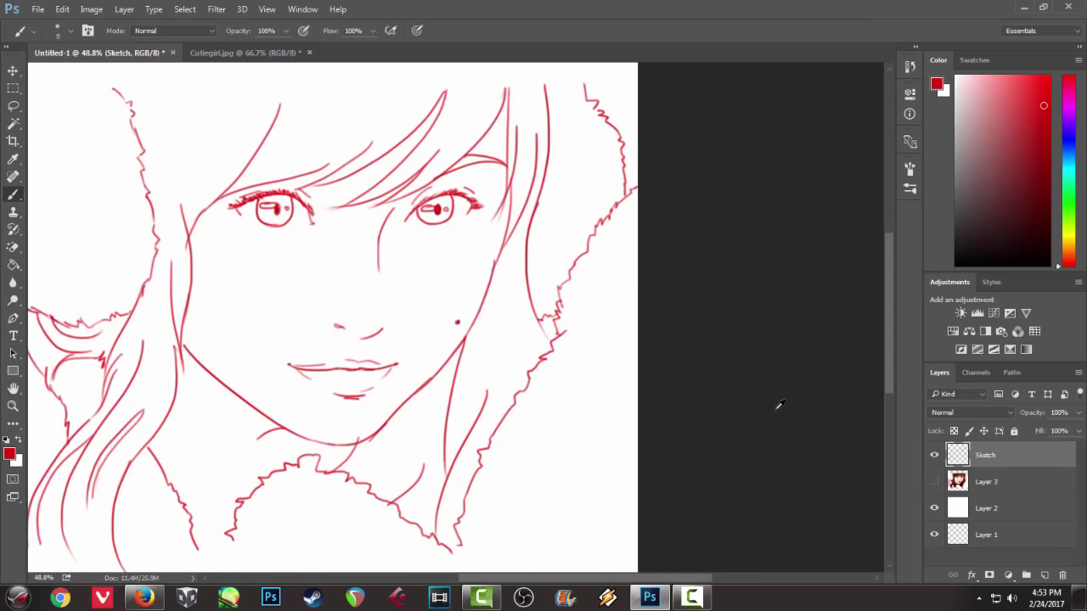
left_click_drag(326, 401, 414, 498)
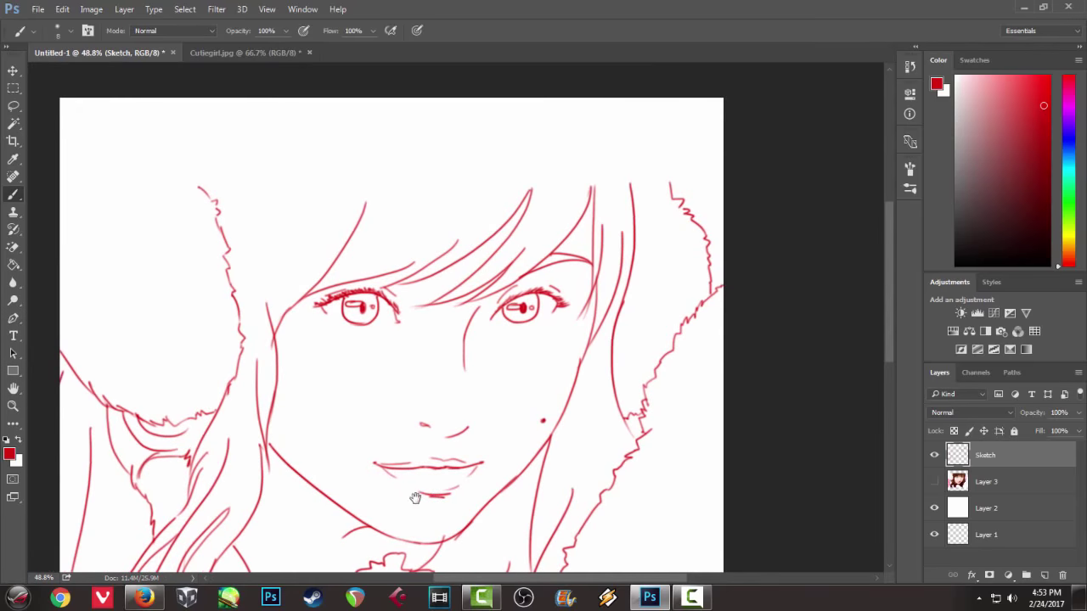
mouse_move(60, 187)
left_mouse_down()
mouse_move(90, 151)
mouse_move(146, 157)
mouse_move(154, 146)
mouse_move(201, 181)
left_mouse_up()
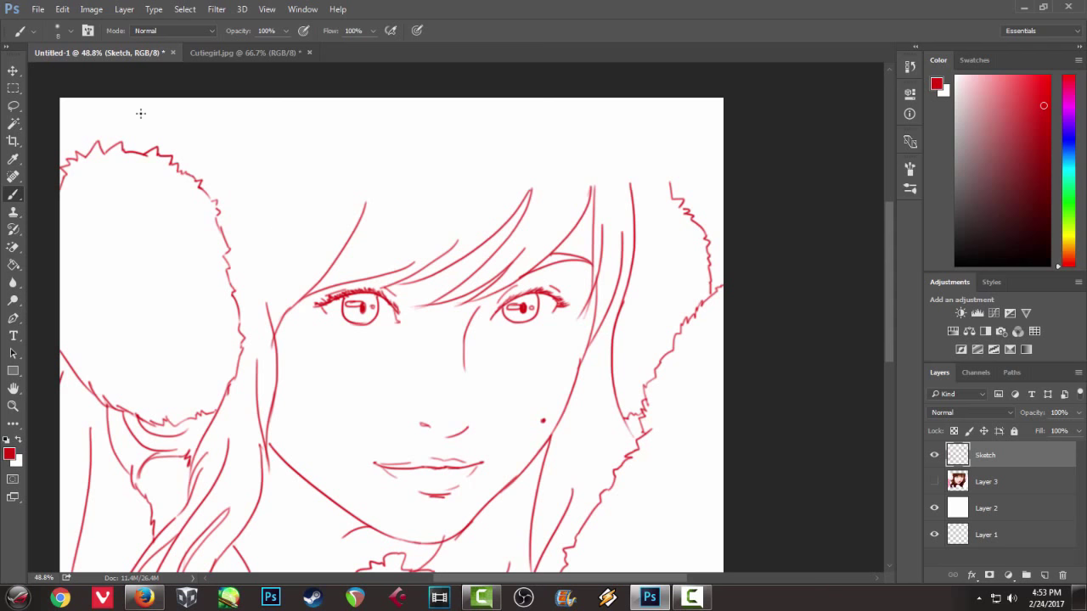
- Draw a hair line above the left earmuff, retrying until the angle looks right
mouse_move(145, 218)
left_mouse_down()
mouse_move(164, 107)
mouse_move(158, 179)
left_mouse_up()
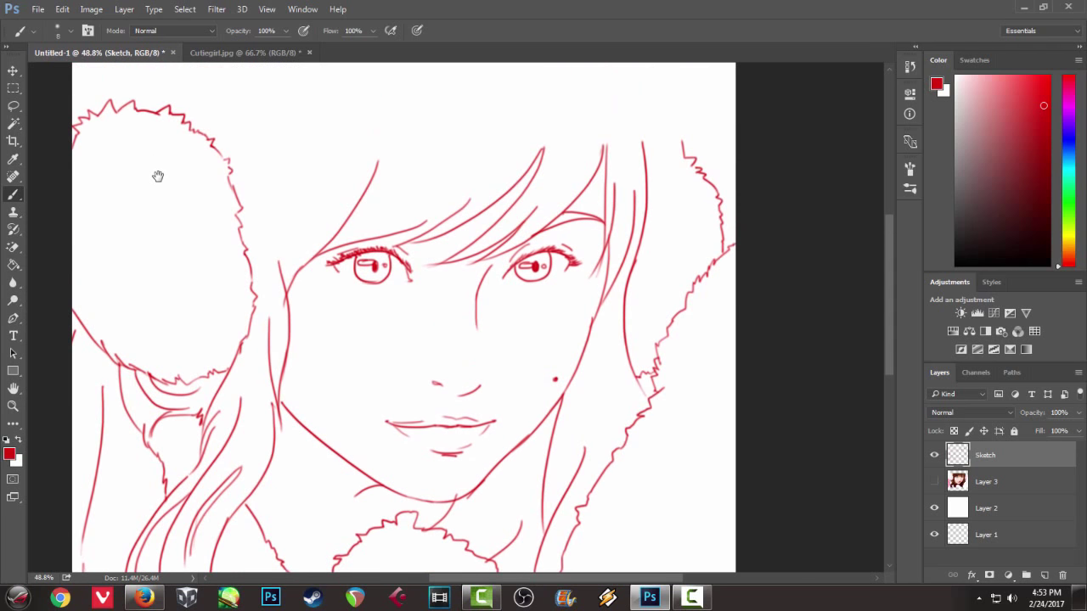
left_click_drag(157, 118, 151, 175)
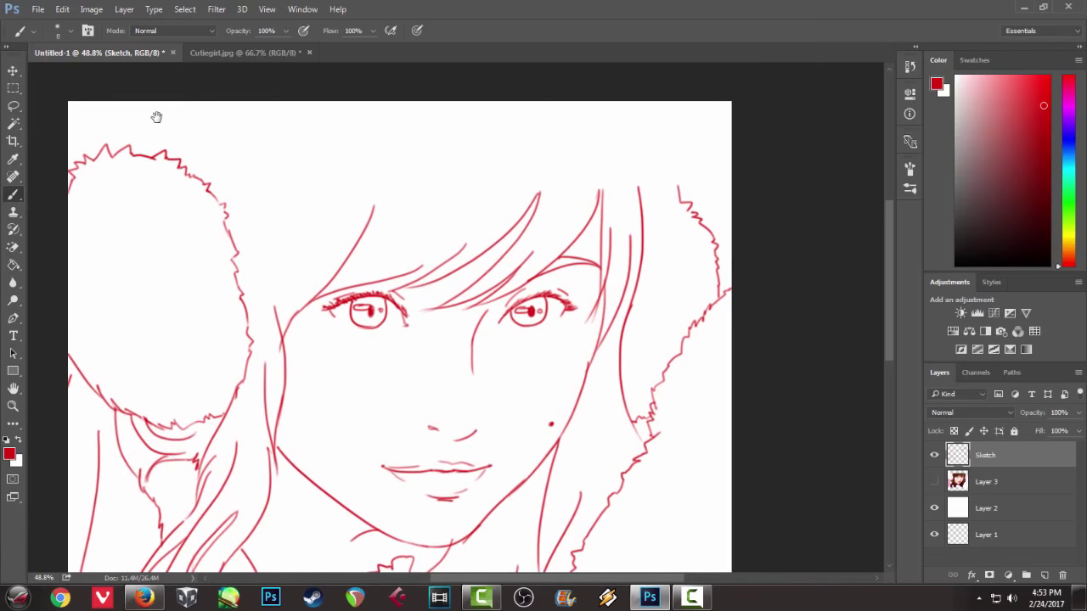
left_click_drag(151, 102, 141, 151)
key("ctrl+z")
left_click_drag(151, 102, 141, 151)
key("ctrl+z")
left_click_drag(166, 99, 145, 158)
- Draw long red hair strands from the canvas top down the head's upper-right side
mouse_move(638, 176)
left_mouse_down()
mouse_move(612, 106)
mouse_move(589, 218)
left_mouse_up()
key("ctrl+z")
key("ctrl+z")
left_click_drag(609, 102, 584, 214)
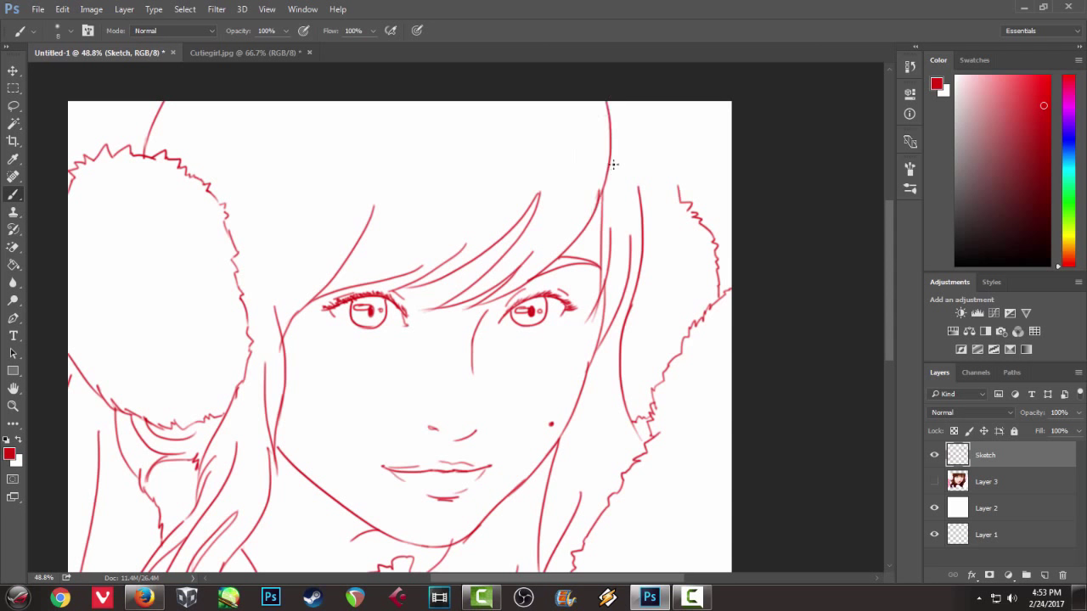
left_click_drag(608, 108, 637, 208)
key("ctrl+z")
left_click_drag(608, 103, 639, 212)
left_click_drag(567, 312, 624, 101)
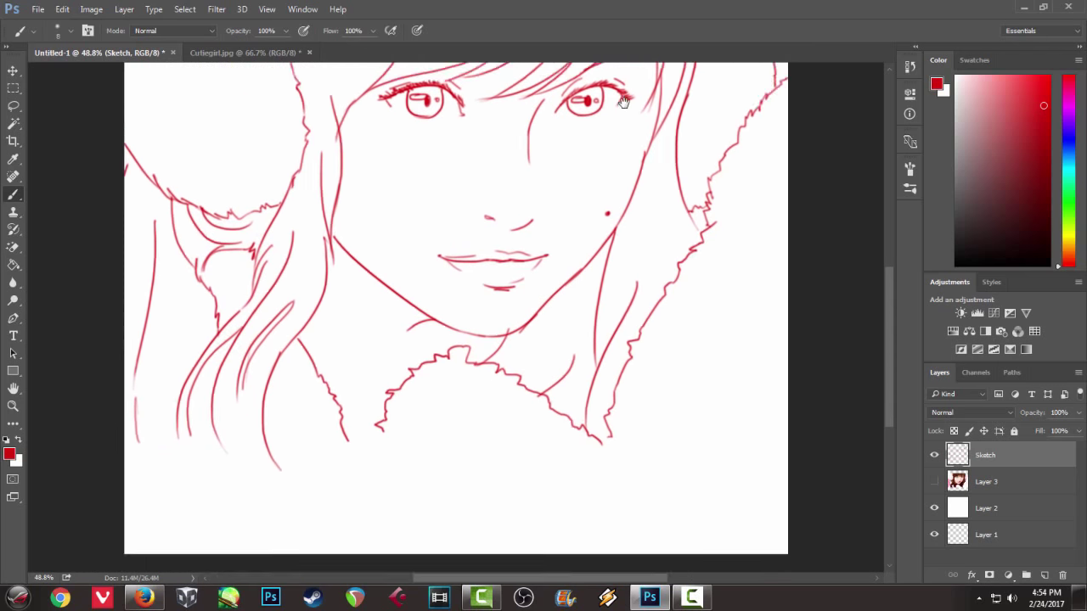
key("ctrl+minus")
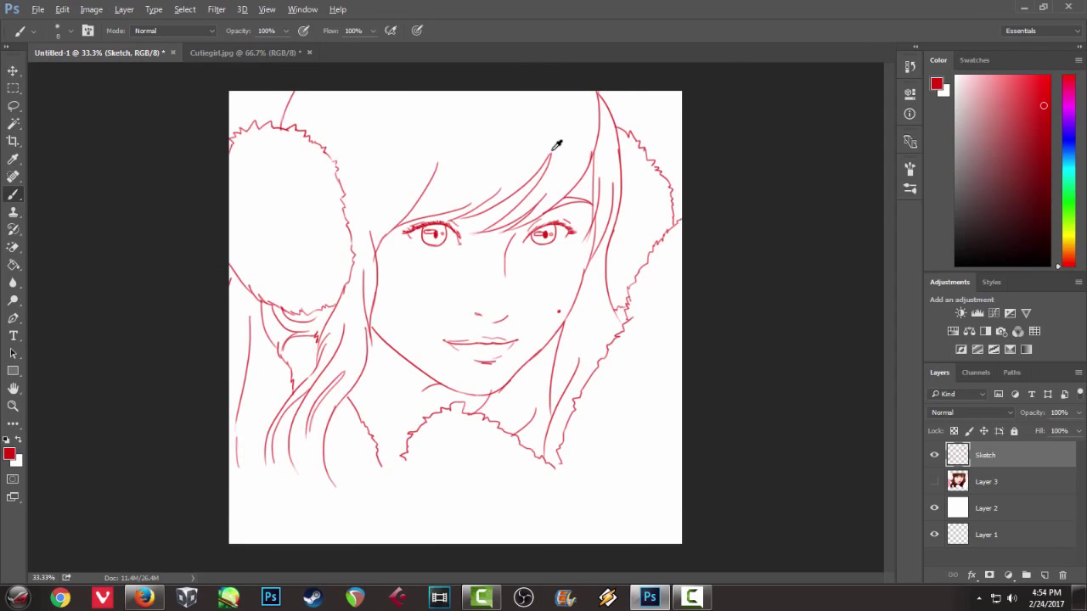
scroll(556, 144, "up", 1)
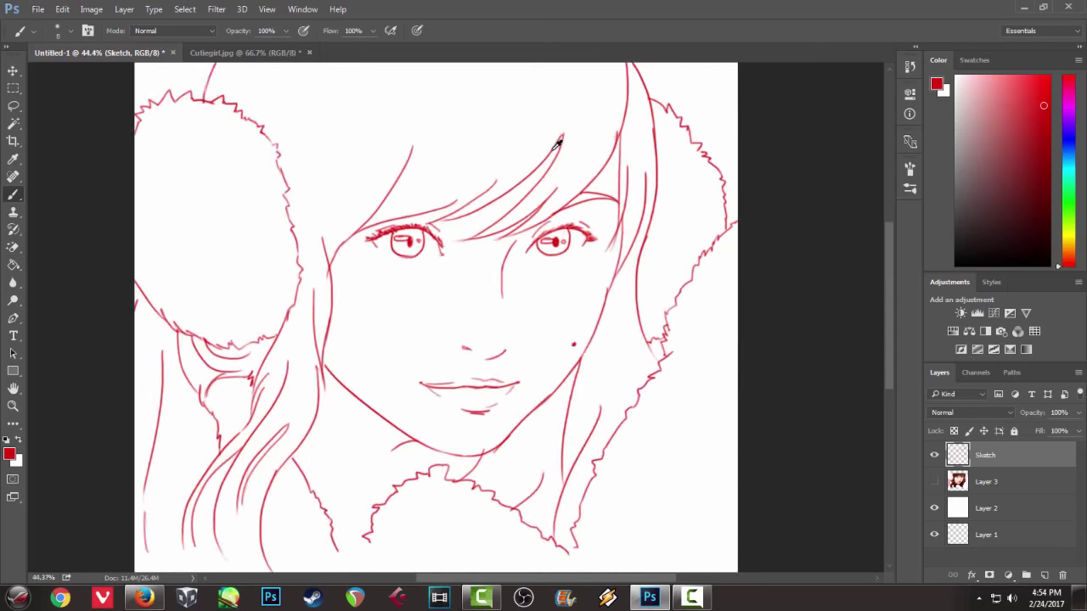
scroll(558, 142, "up", 2)
scroll(554, 145, "up", 2)
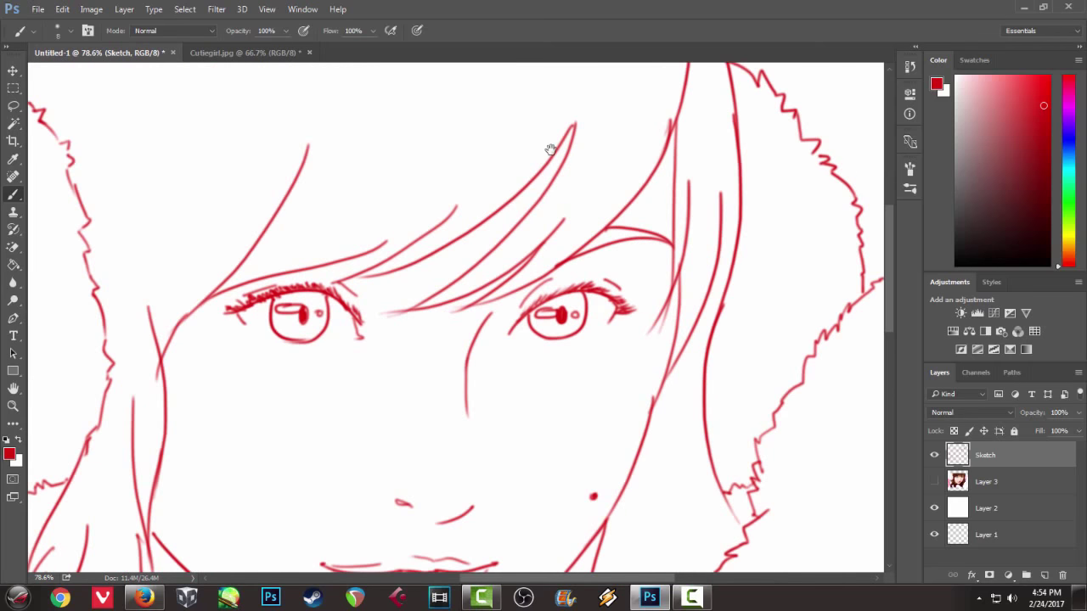
- Sketch the lower eyelid lines, a nose-bridge mark, a fold by the right eye and the nose side
left_click_drag(419, 430, 425, 298)
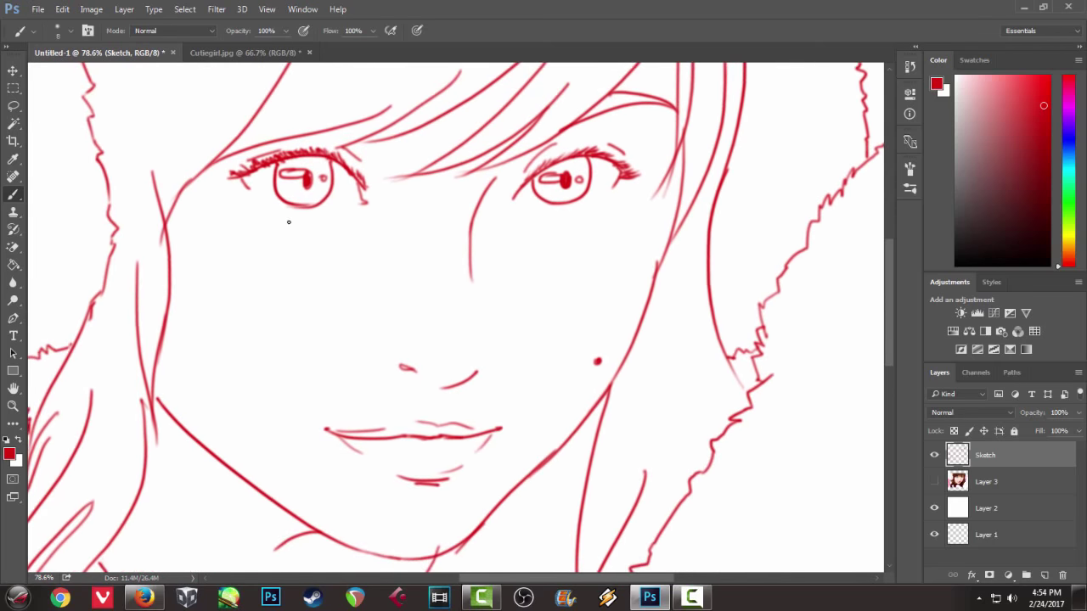
left_click_drag(276, 207, 324, 205)
left_click_drag(535, 206, 579, 206)
key("ctrl+z")
left_click_drag(384, 214, 394, 209)
left_click_drag(497, 202, 496, 214)
left_click_drag(475, 297, 477, 371)
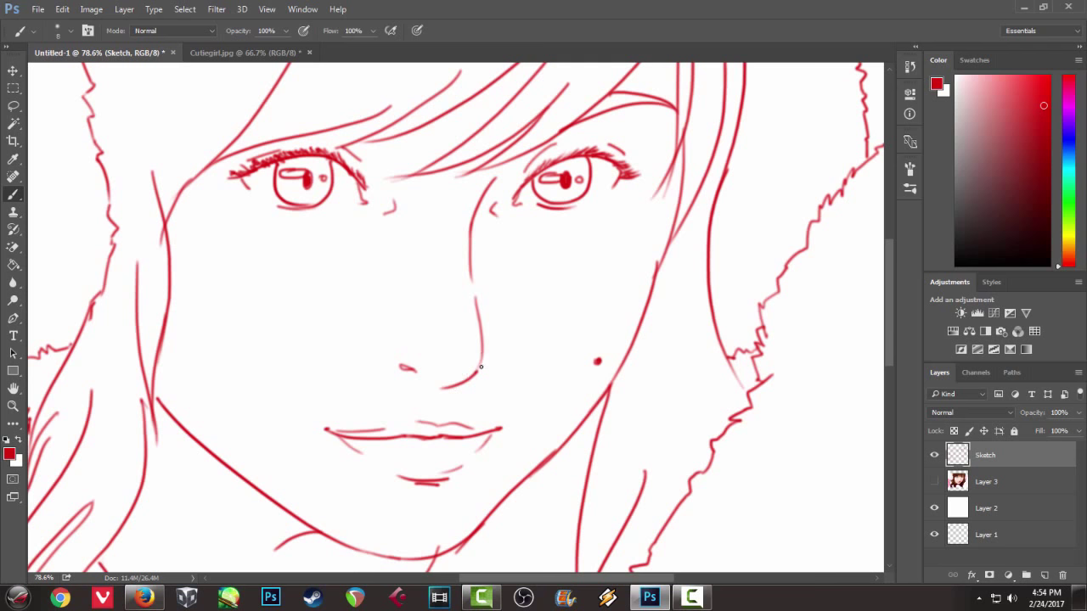
scroll(506, 377, "down", 3)
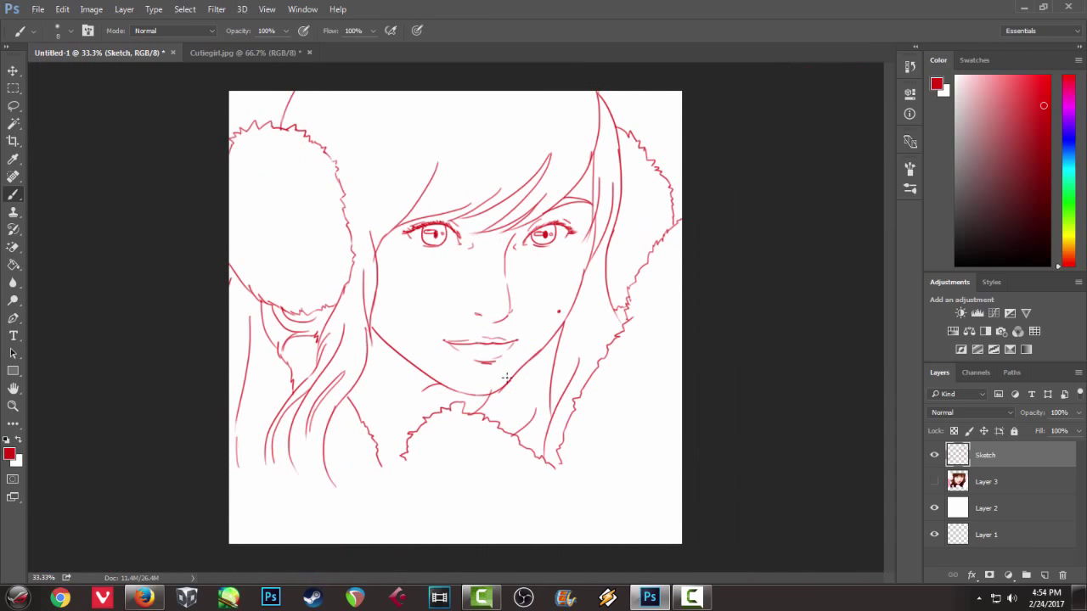
scroll(507, 377, "up", 1)
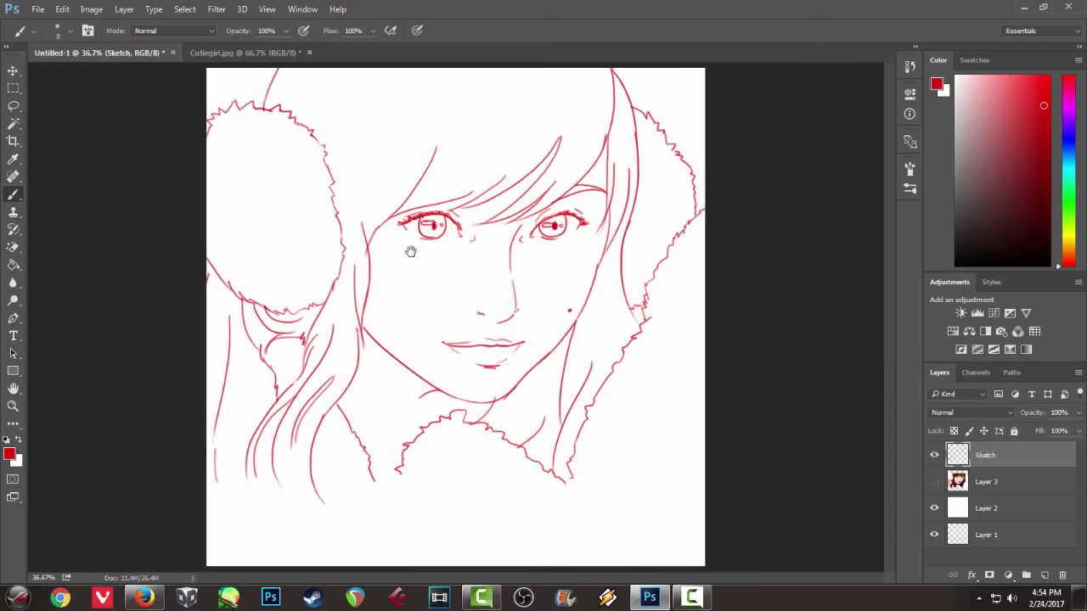
- Add long strands from the crown down the face's left side and two beside the right cheek
left_click_drag(546, 87, 430, 200)
key("ctrl+z")
left_click_drag(558, 83, 437, 199)
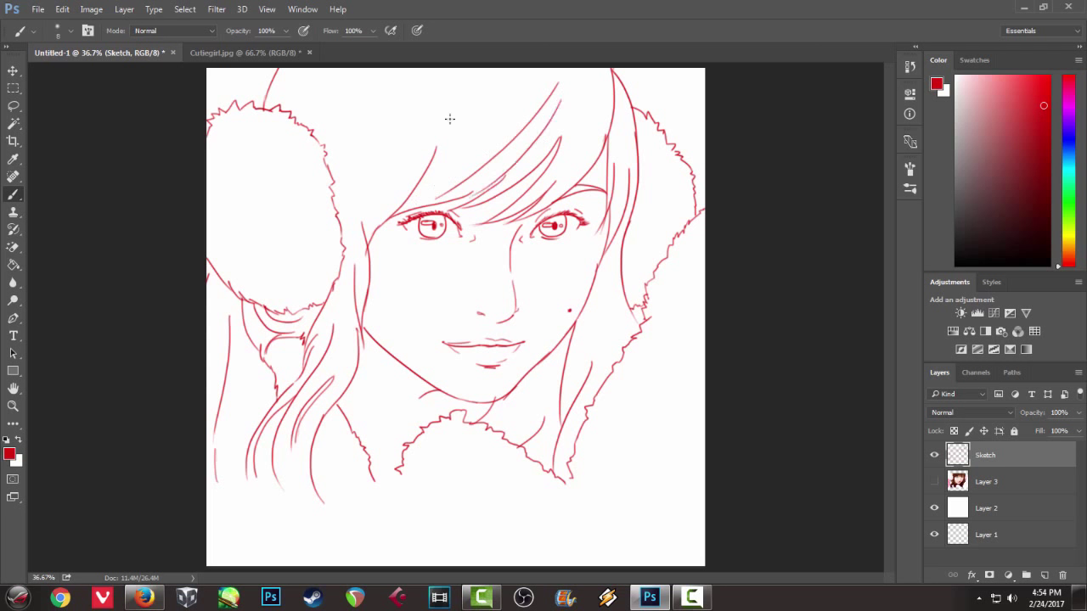
mouse_move(467, 83)
left_mouse_down()
mouse_move(349, 225)
mouse_move(356, 316)
mouse_move(321, 409)
left_mouse_up()
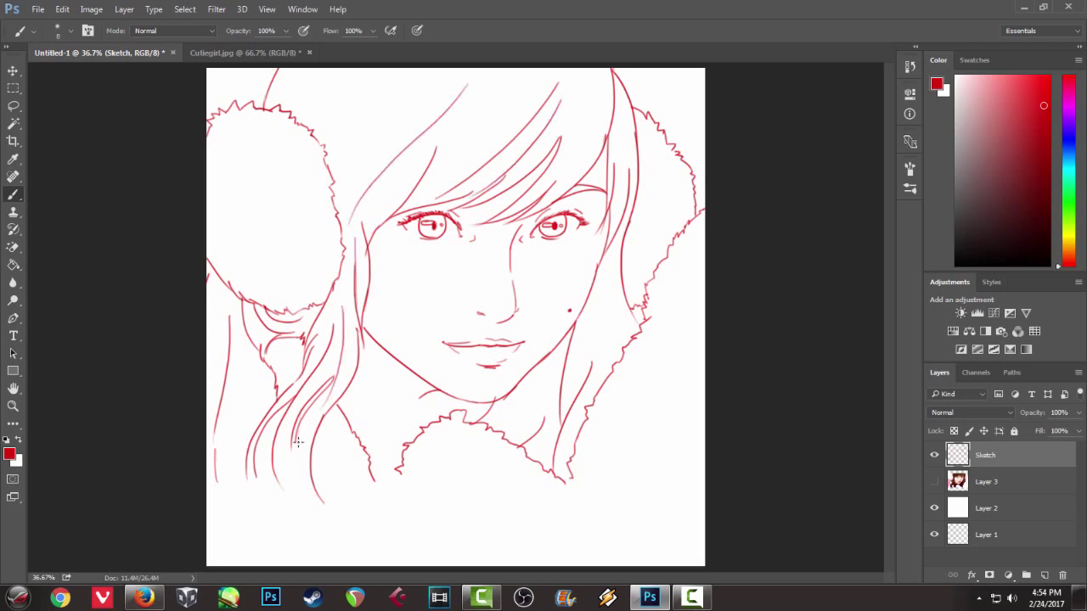
left_click_drag(619, 249, 609, 374)
left_click_drag(603, 304, 587, 407)
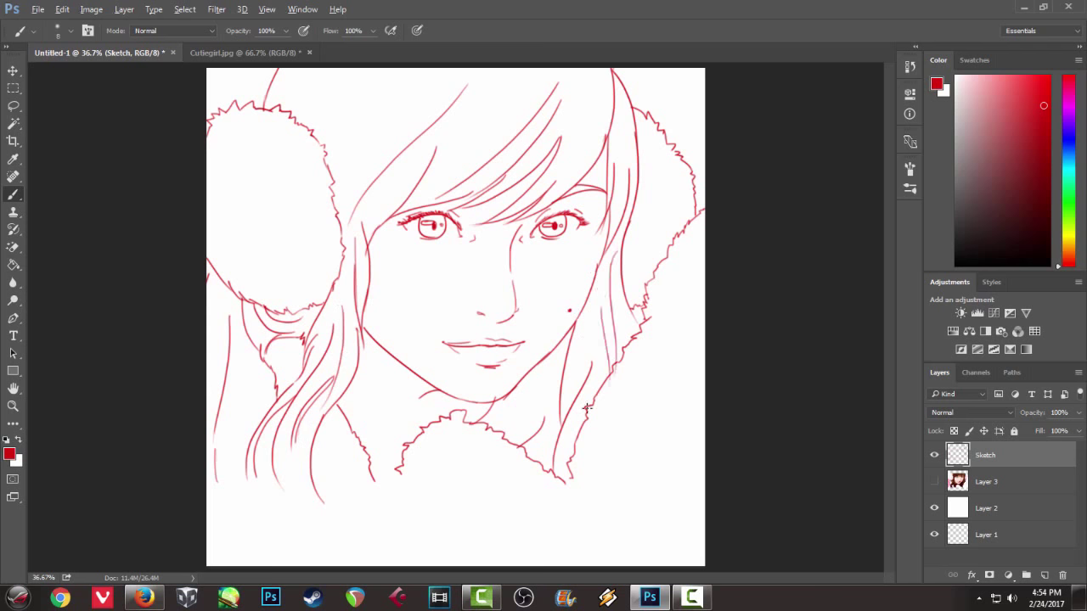
scroll(587, 408, "up", 2)
scroll(590, 405, "up", 1)
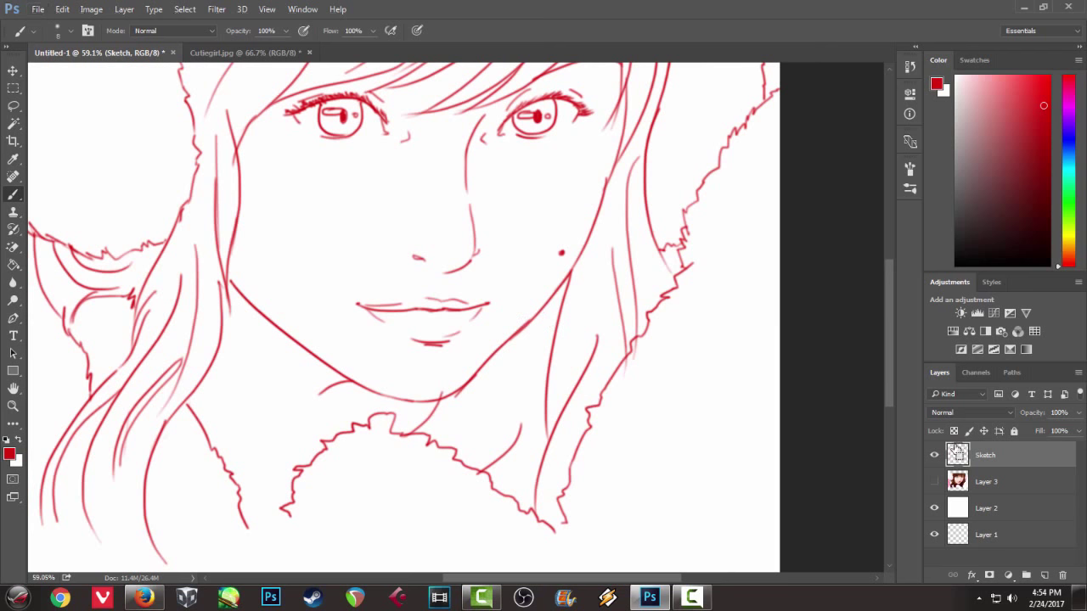
- Create empty Layer 4, lower the Sketch layer to 25% opacity, and reselect Layer 4
key("ctrl+shift+n")
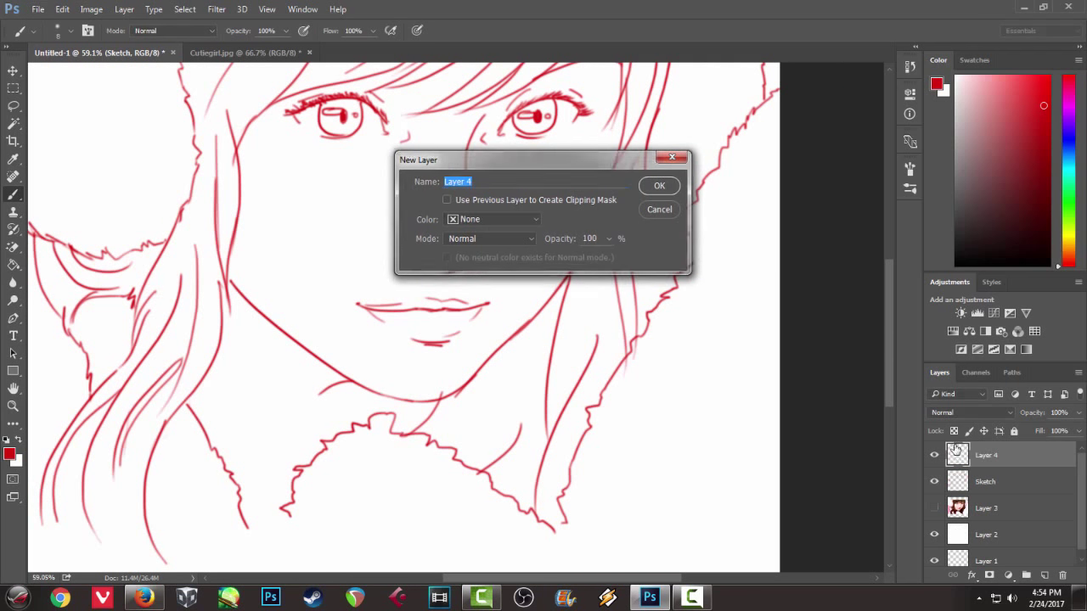
key("Return")
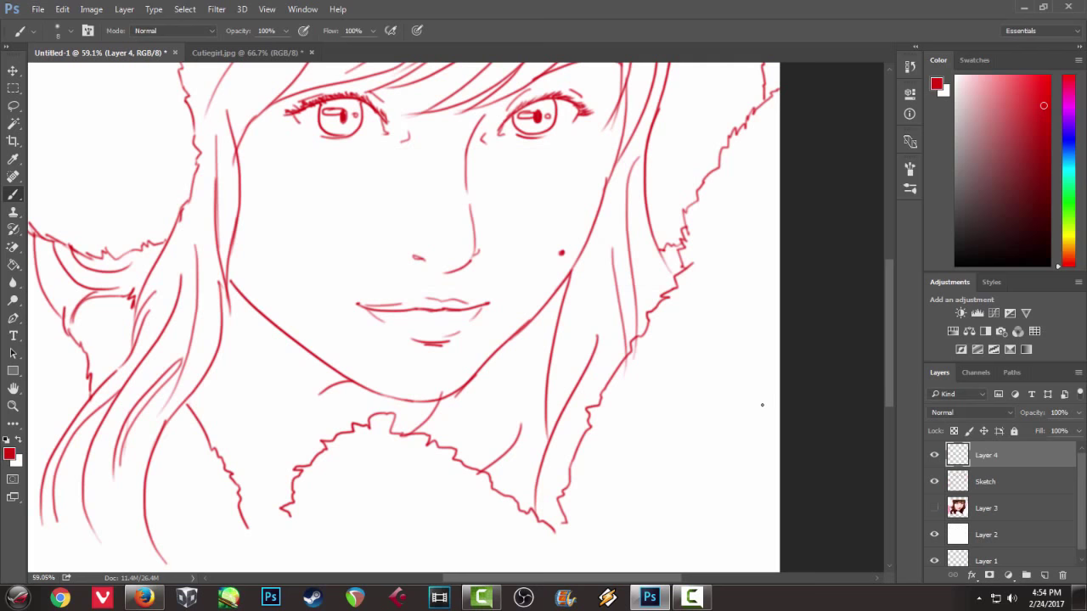
left_click(987, 484)
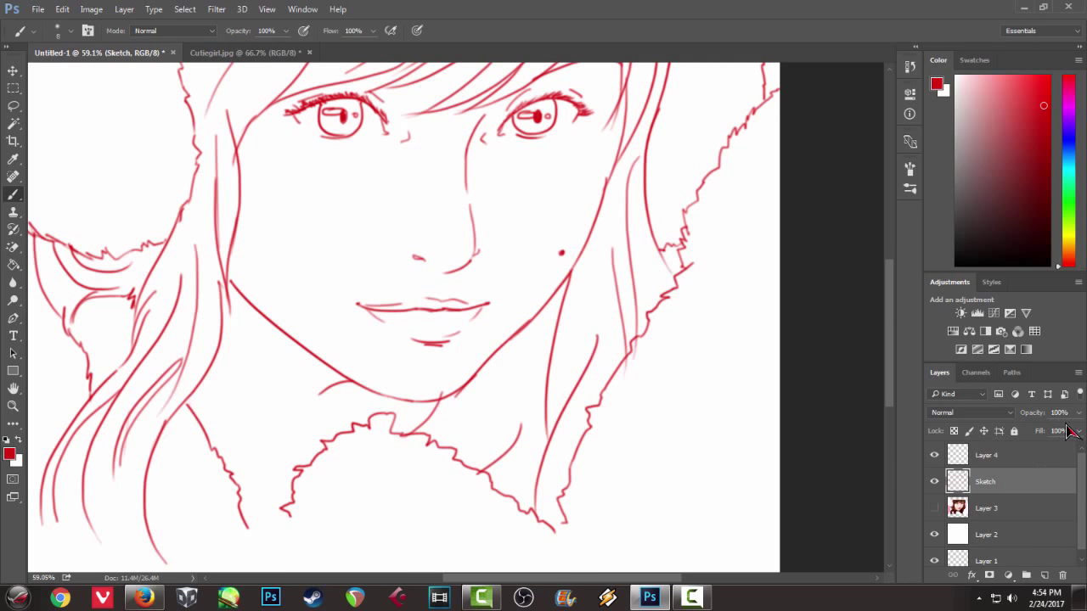
left_click(1079, 431)
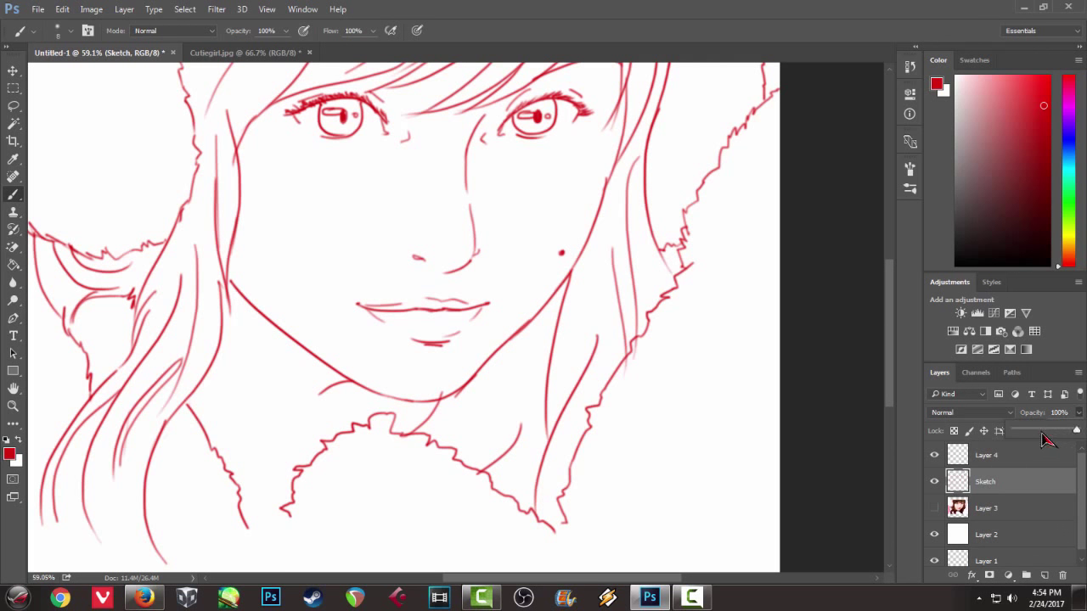
left_click_drag(1043, 433, 1031, 432)
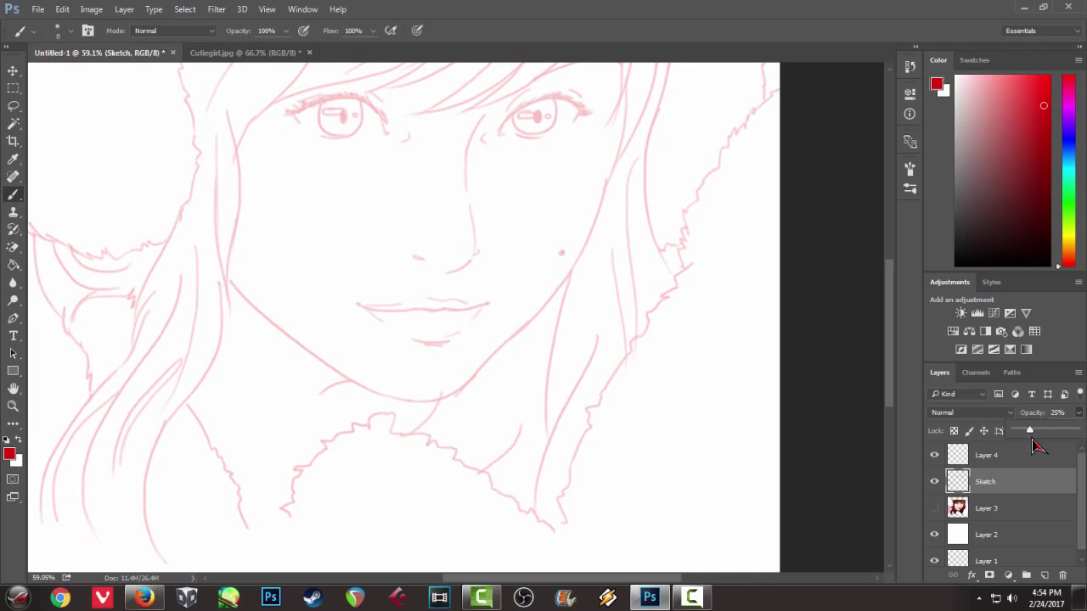
left_click(985, 461)
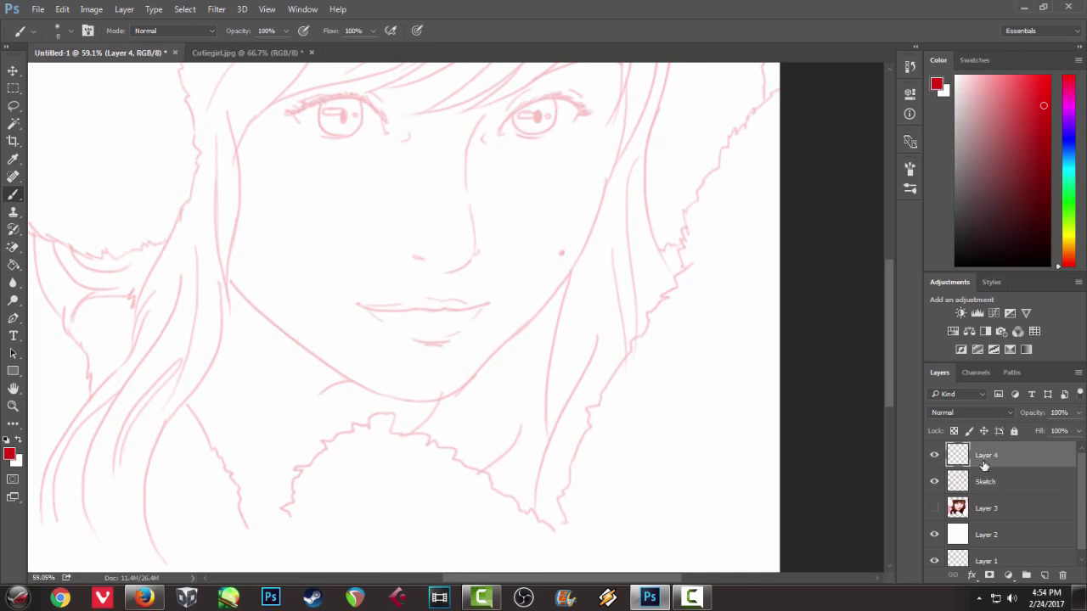
left_click_drag(413, 381, 443, 405)
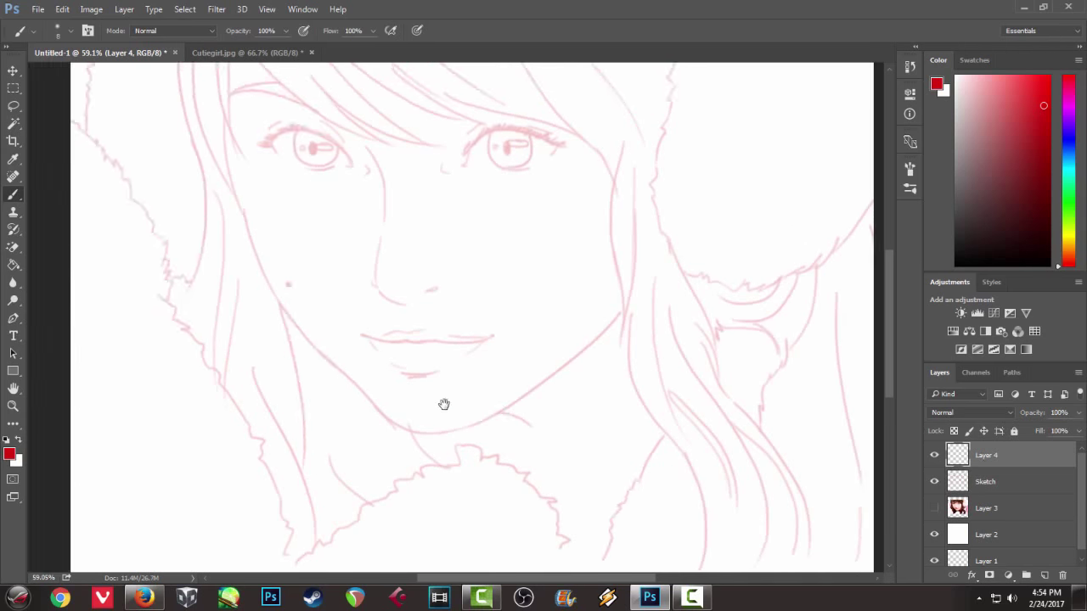
scroll(443, 405, "up", 3)
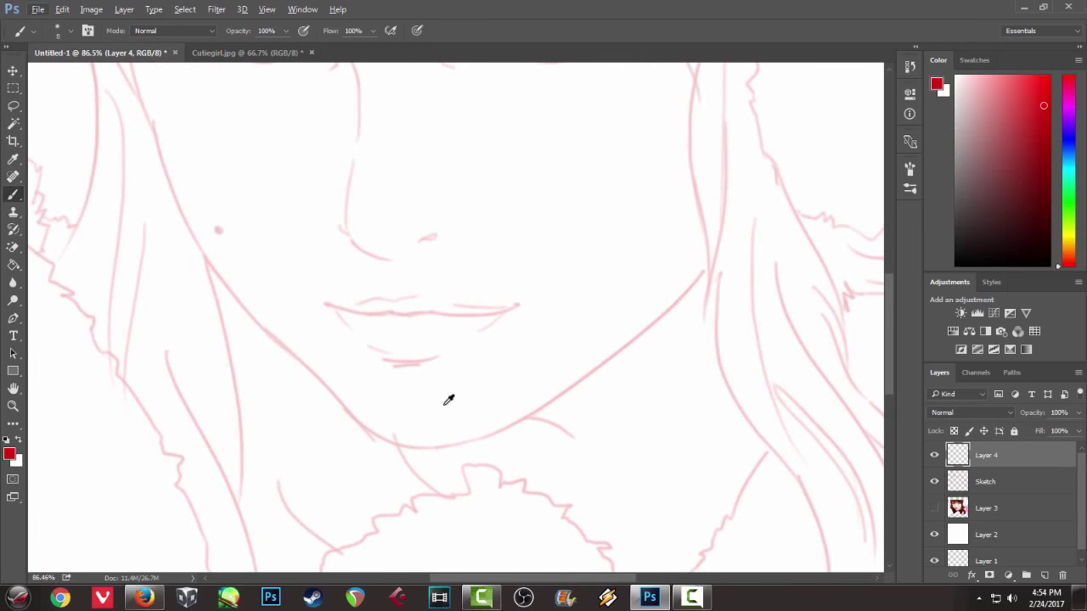
scroll(443, 404, "down", 1)
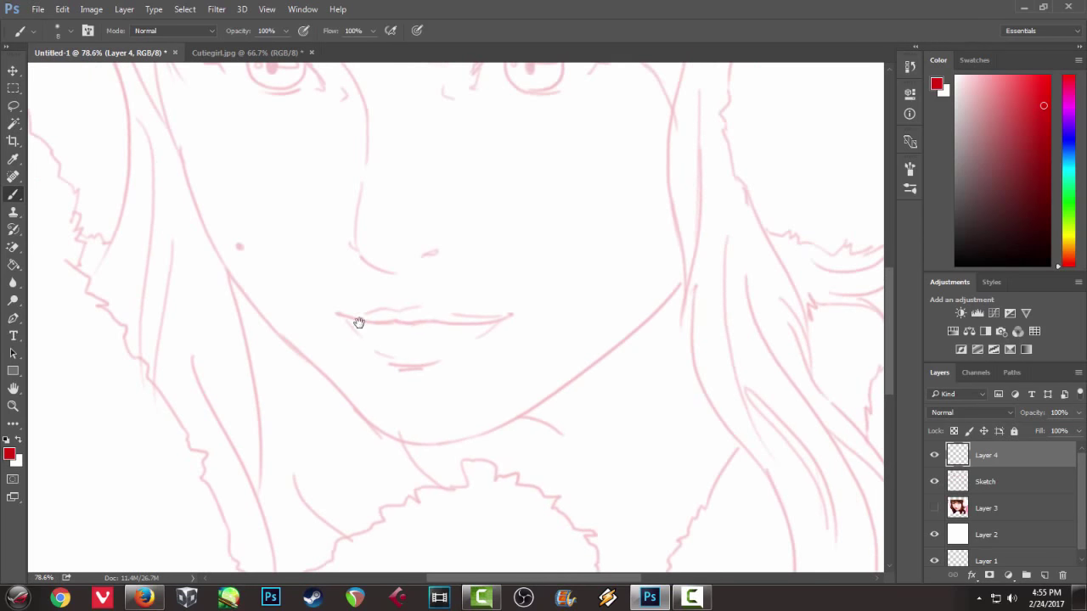
left_click_drag(360, 323, 390, 392)
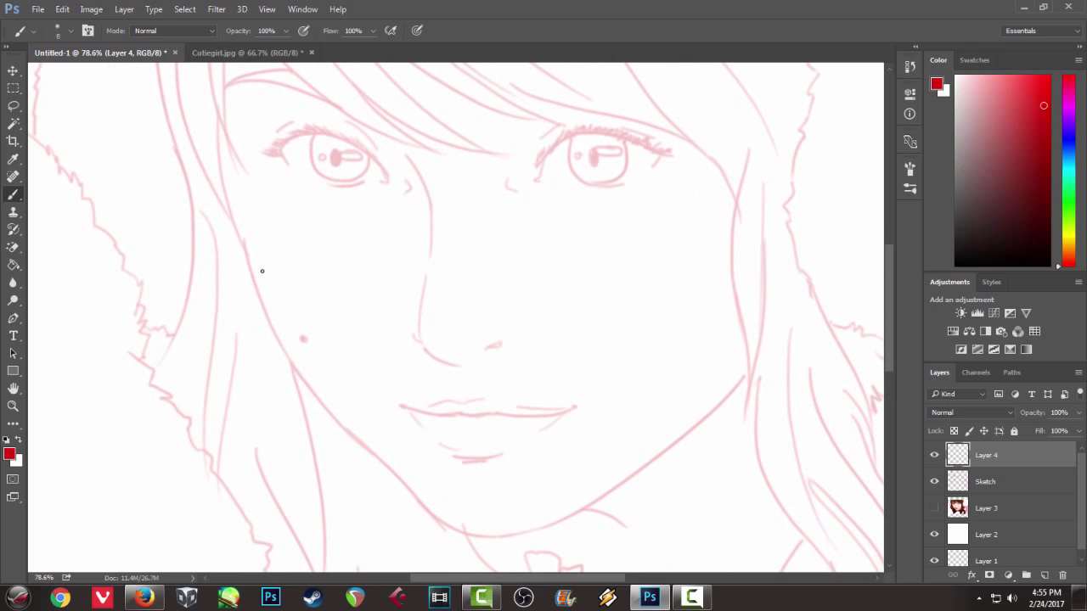
- Ink the red left cheek line on Layer 4 after several retries
left_click_drag(246, 212, 267, 340)
key("ctrl+z")
left_click_drag(244, 204, 270, 350)
key("ctrl+z")
left_click_drag(240, 225, 310, 391)
key("ctrl+z")
mouse_move(225, 142)
left_mouse_down()
mouse_move(271, 338)
mouse_move(392, 479)
left_mouse_up()
- Ink the lower left jawline, redrawing the segment until it sits right
key("ctrl+z")
left_click_drag(266, 319, 414, 515)
key("ctrl+z")
left_click_drag(269, 333, 437, 531)
key("ctrl+z")
left_click_drag(269, 333, 413, 498)
key("ctrl+z")
left_click_drag(268, 333, 413, 509)
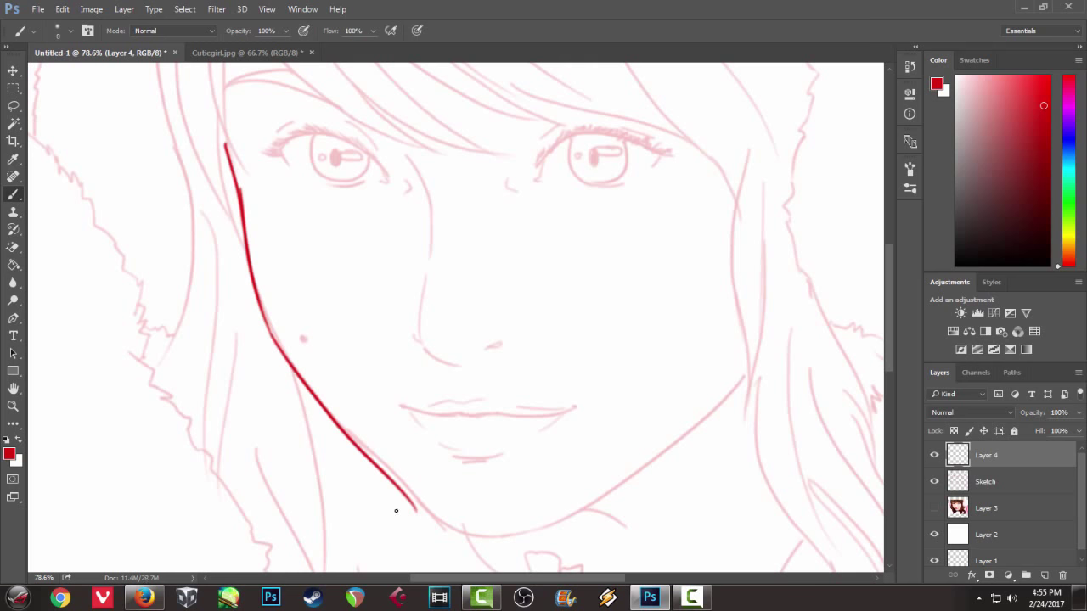
key("ctrl+z")
mouse_move(343, 429)
left_mouse_down()
mouse_move(304, 295)
mouse_move(418, 450)
left_mouse_up()
key("ctrl+z")
key("ctrl+z")
key("ctrl+z")
mouse_move(275, 303)
left_mouse_down()
mouse_move(434, 457)
mouse_move(495, 451)
mouse_move(658, 347)
left_mouse_up()
key("ctrl+z")
key("ctrl+z")
- Ink the right jawline from the chin up toward the ear
key("ctrl+z")
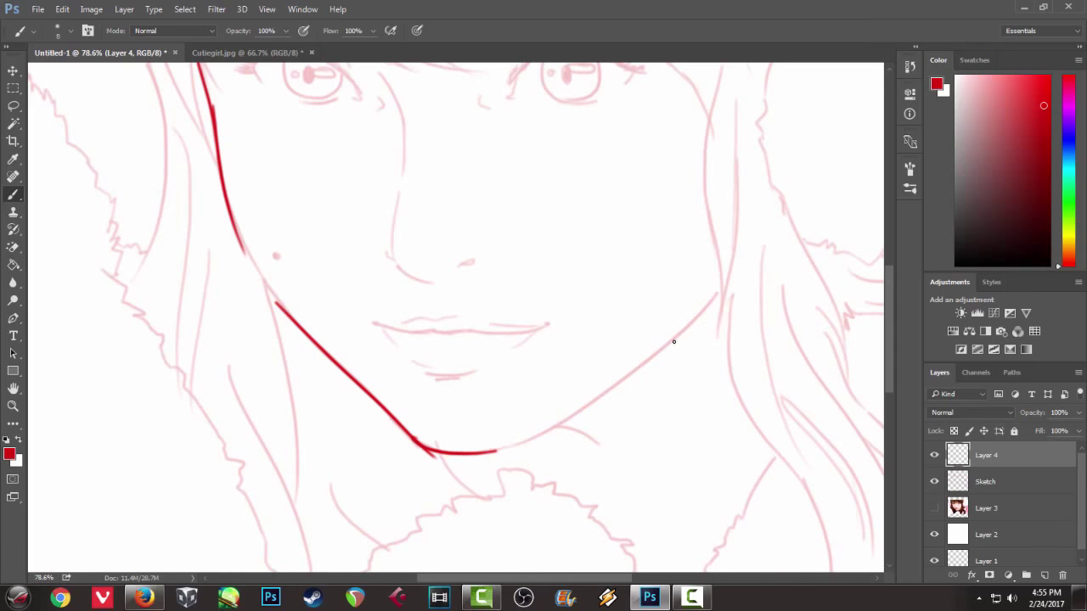
left_click_drag(468, 445, 727, 292)
key("ctrl+z")
left_click_drag(444, 450, 713, 314)
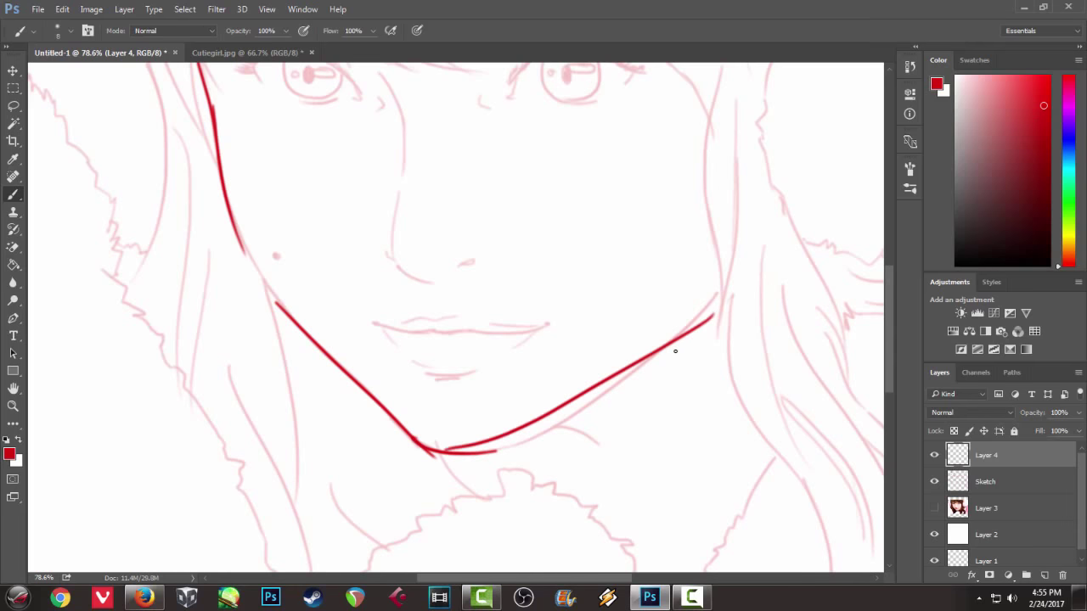
key("ctrl+z")
mouse_move(489, 450)
left_mouse_down()
mouse_move(696, 319)
mouse_move(642, 352)
left_mouse_up()
key("ctrl+z")
left_click_drag(722, 291, 570, 400)
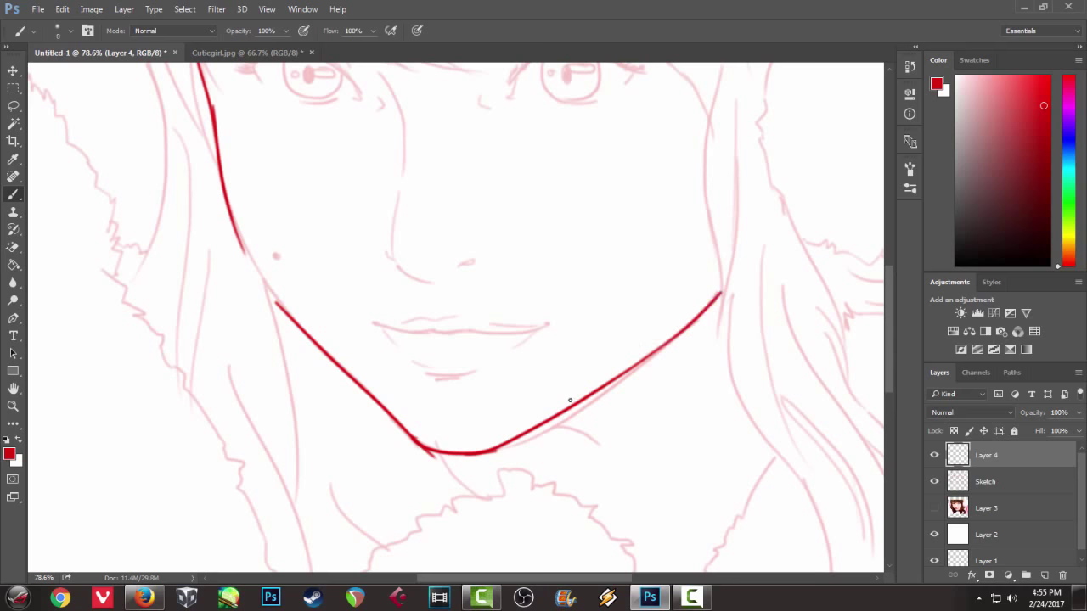
- Try short nose strokes, then step backward through history to remove them
left_click_drag(351, 388, 411, 473)
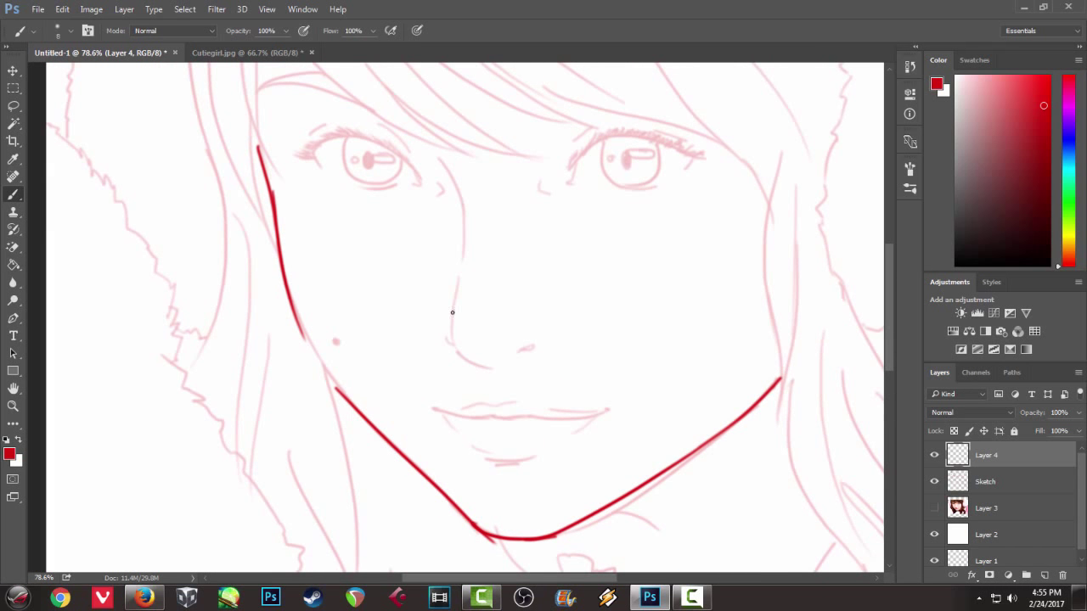
mouse_move(464, 304)
left_mouse_down()
mouse_move(473, 358)
mouse_move(491, 366)
left_mouse_up()
key("ctrl+z")
left_click_drag(458, 321, 463, 350)
key("ctrl+z")
key("ctrl+alt+z")
key("ctrl+alt+z")
key("ctrl+shift+z")
- Ink the upper lip line and try a short line under the lower lip
key("ctrl+alt+z")
left_click_drag(488, 415, 610, 412)
key("ctrl+alt+z")
key("ctrl+alt+z")
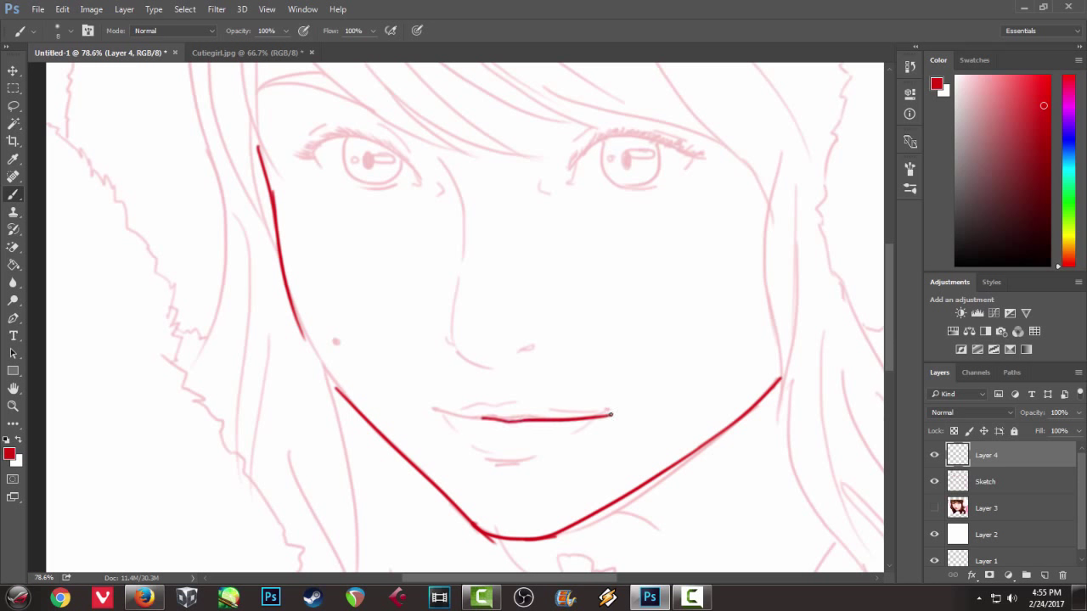
left_click_drag(434, 411, 481, 418)
mouse_move(487, 456)
left_mouse_down()
mouse_move(540, 456)
mouse_move(523, 468)
left_mouse_up()
key("ctrl+z")
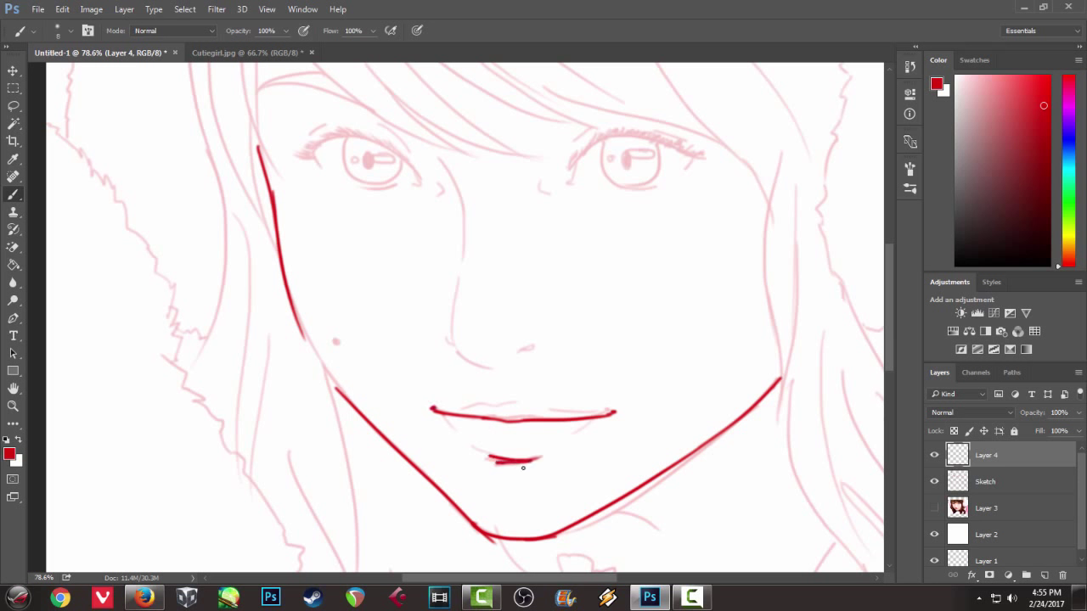
- Draw the underside of the nose with right and left nostril marks
left_click_drag(504, 262, 473, 249)
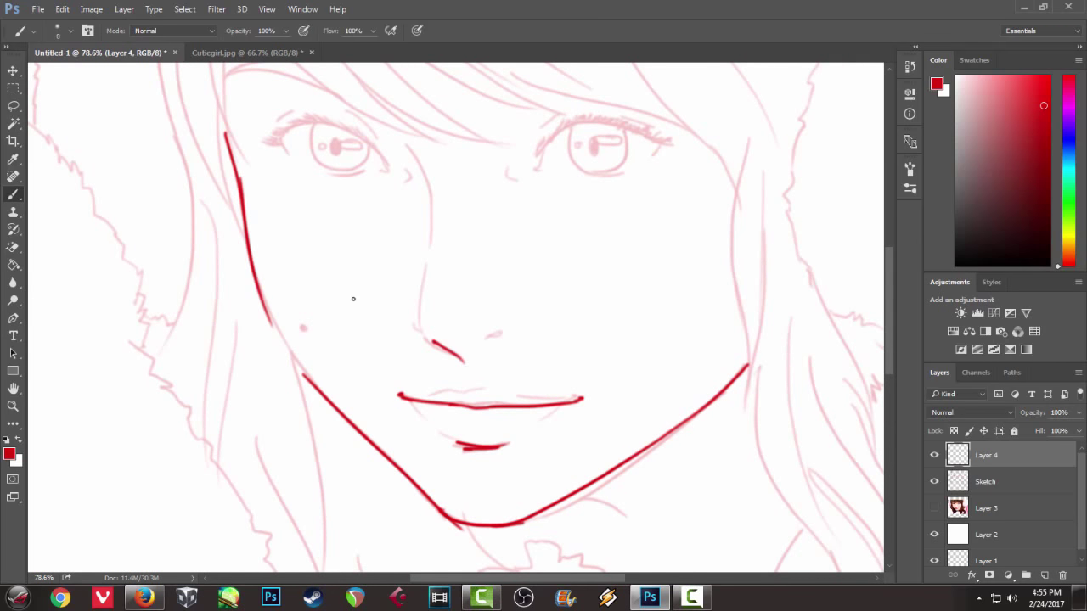
left_click_drag(424, 339, 455, 355)
left_click_drag(480, 345, 496, 335)
left_click_drag(414, 330, 420, 333)
- Flip the canvas horizontally and ink the nose bridge line
left_click_drag(520, 270, 496, 284)
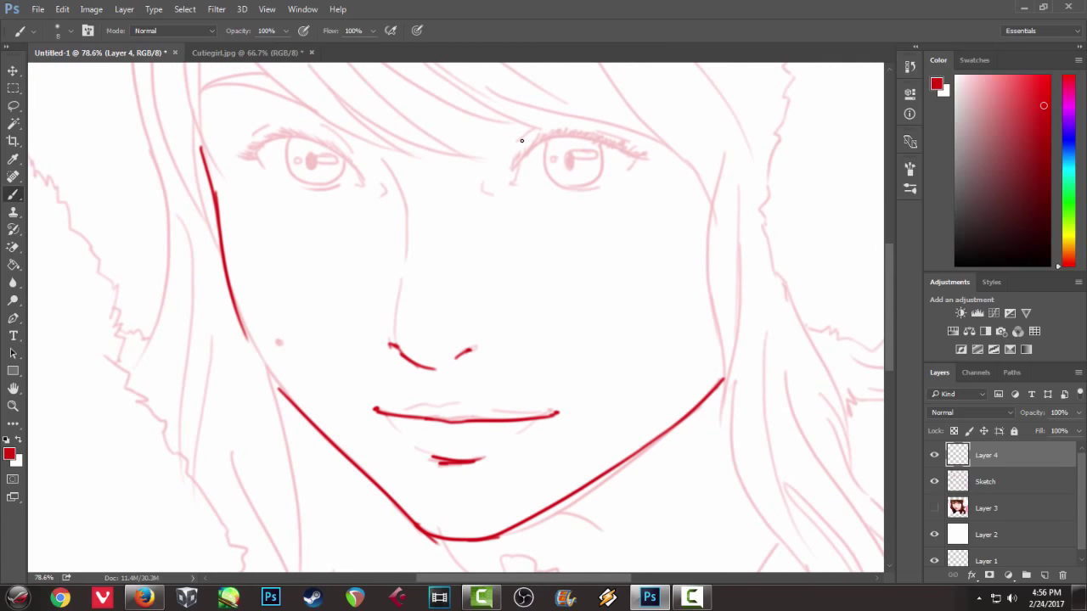
key("ctrl+shift+h")
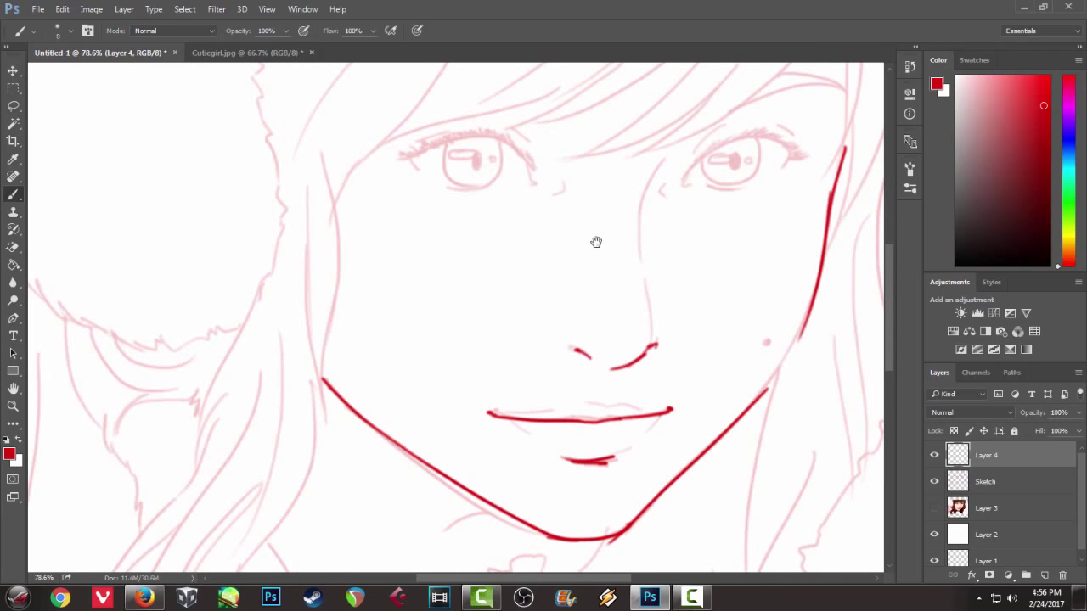
left_click_drag(597, 243, 522, 224)
left_click_drag(583, 144, 567, 204)
key("ctrl+z")
left_click_drag(590, 142, 569, 206)
key("ctrl+z")
mouse_move(586, 142)
left_mouse_down()
mouse_move(564, 204)
mouse_move(566, 253)
left_mouse_up()
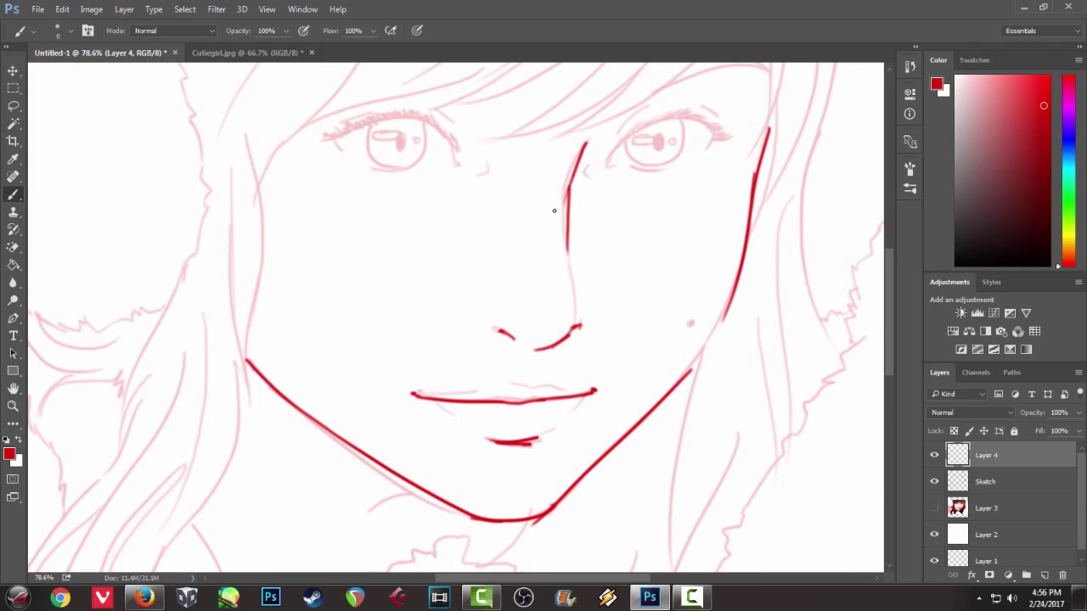
- Ink the upper eyelid arc over the first eye, redrawing until it's final
left_click_drag(554, 210, 526, 255)
left_click_drag(563, 173, 674, 138)
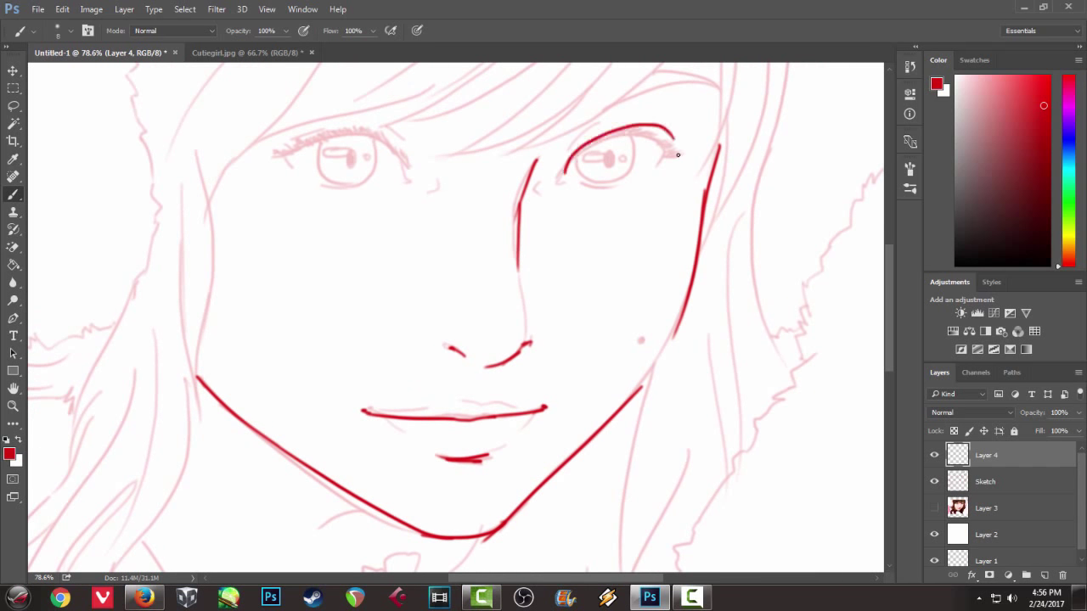
key("ctrl+z")
left_click_drag(561, 175, 671, 143)
key("ctrl+z")
left_click_drag(561, 175, 673, 141)
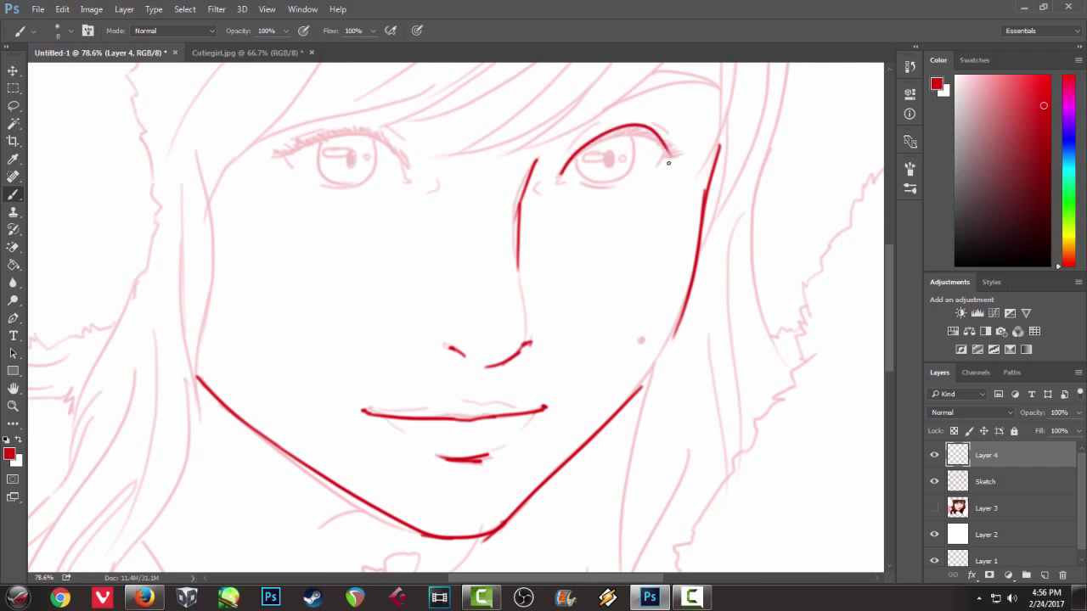
key("ctrl+z")
mouse_move(561, 174)
left_mouse_down()
mouse_move(673, 143)
mouse_move(667, 171)
left_mouse_up()
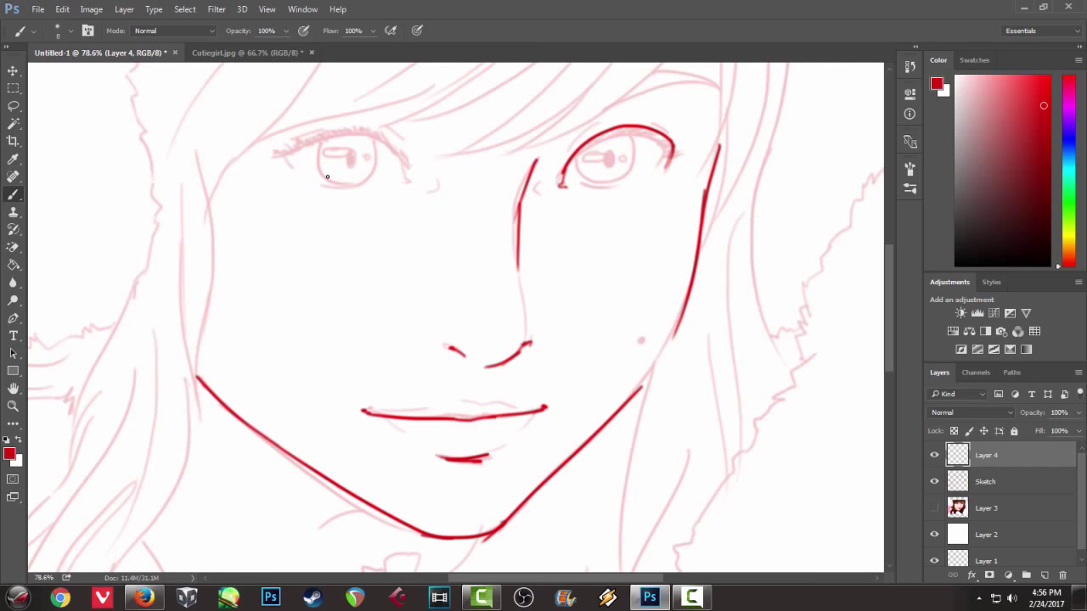
- Flip the canvas back and ink a long, flat lid arc with both ends bent down
key("ctrl+shift+h")
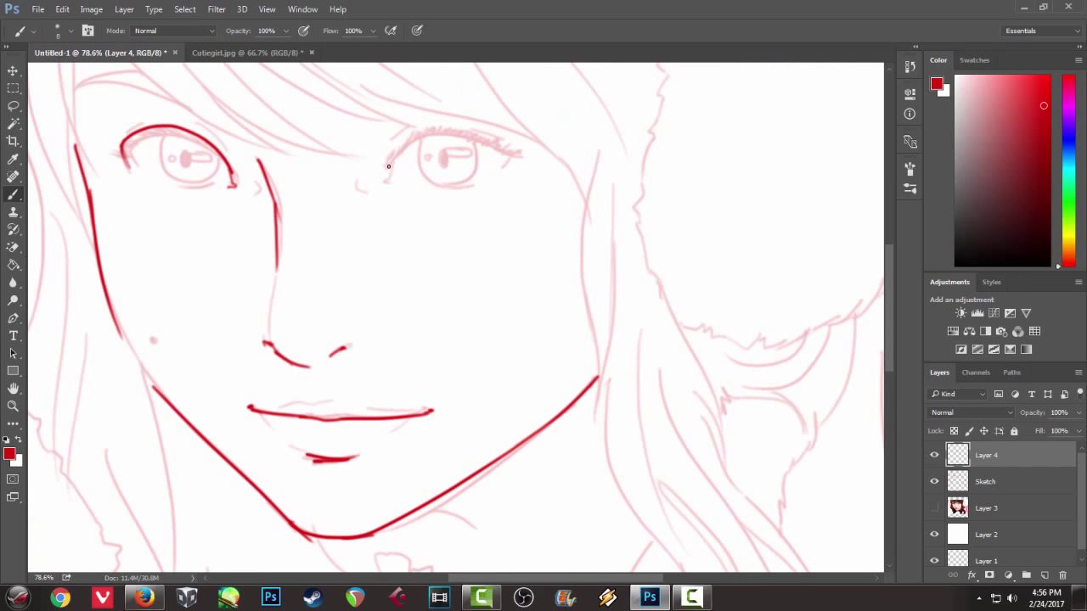
left_click_drag(394, 163, 491, 148)
key("ctrl+z")
left_click_drag(388, 162, 520, 152)
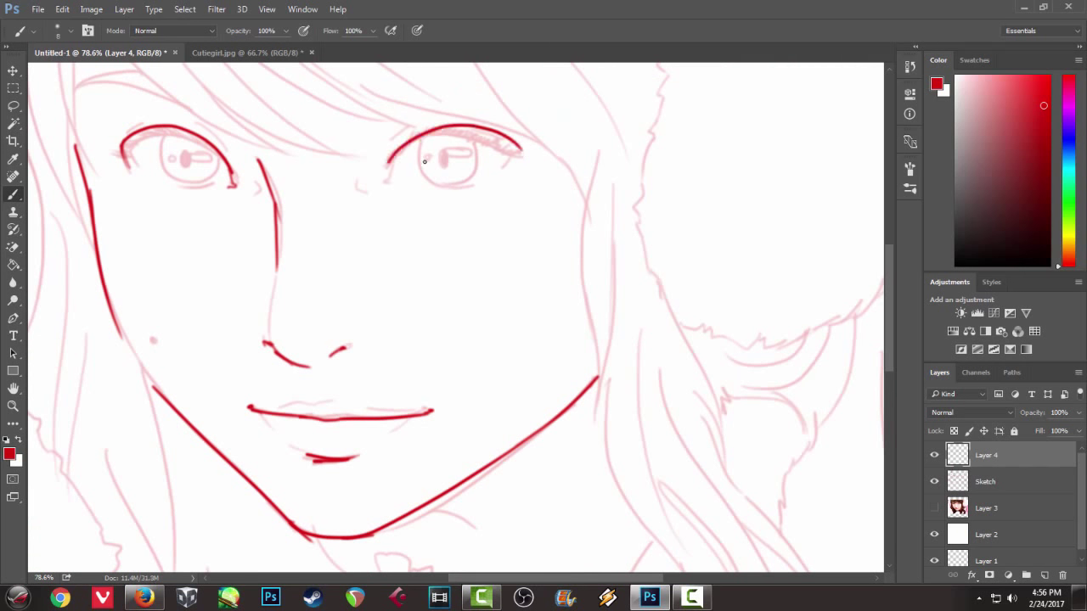
left_click_drag(516, 175, 523, 158)
left_click_drag(393, 156, 389, 169)
- Ink the first eye's red iris circle, tracing its side down to the lower lid
scroll(434, 213, "up", 5)
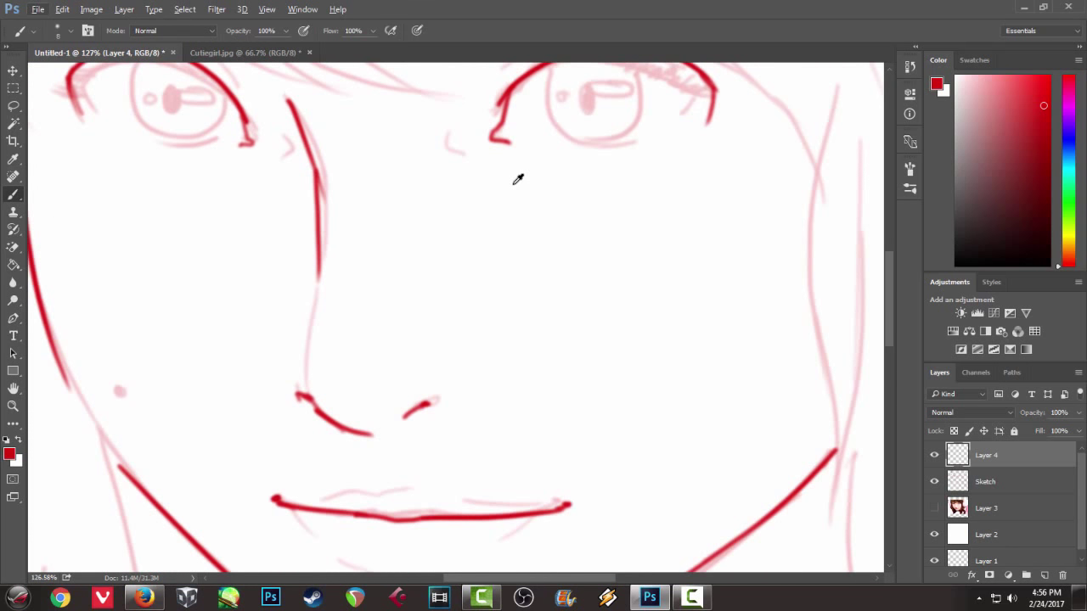
scroll(566, 327, "up", 2)
left_click_drag(510, 106, 590, 189)
key("ctrl+z")
left_click_drag(507, 108, 589, 191)
left_click_drag(605, 109, 577, 187)
key("ctrl+z")
left_click_drag(606, 101, 562, 192)
key("ctrl+z")
left_click_drag(606, 101, 533, 196)
- Trace the other eye's iris outline from upper to lower lid
left_click_drag(300, 194, 464, 173)
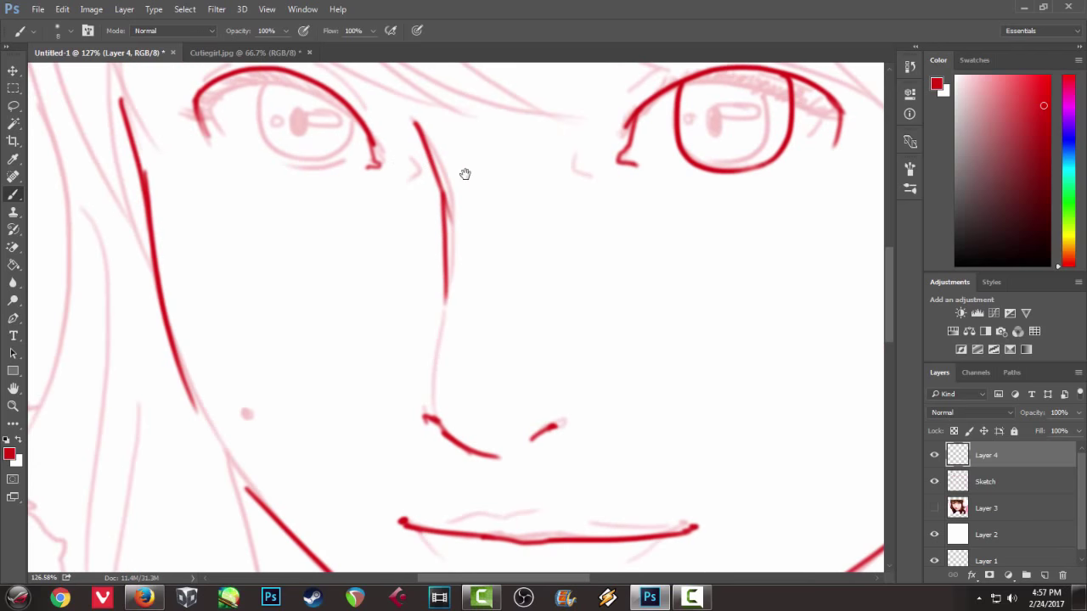
left_click_drag(303, 233, 318, 278)
mouse_move(275, 125)
left_mouse_down()
mouse_move(274, 167)
mouse_move(326, 207)
mouse_move(284, 200)
mouse_move(344, 217)
left_mouse_up()
key("ctrl+z")
key("ctrl+z")
left_click_drag(274, 119, 344, 224)
key("ctrl+z")
left_click_drag(273, 124, 358, 212)
key("ctrl+z")
mouse_move(276, 123)
left_mouse_down()
mouse_move(364, 193)
mouse_move(339, 198)
left_mouse_up()
key("ctrl+z")
left_click_drag(361, 157, 340, 217)
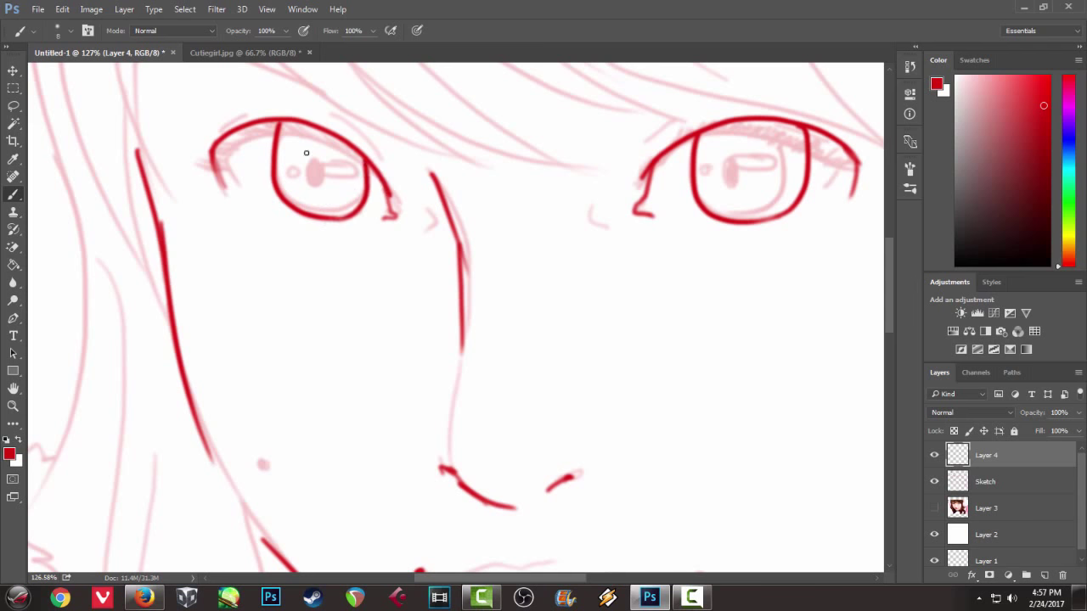
- Draw solid oval red pupils in both eyes
mouse_move(307, 153)
left_mouse_down()
mouse_move(499, 233)
mouse_move(405, 274)
left_mouse_up()
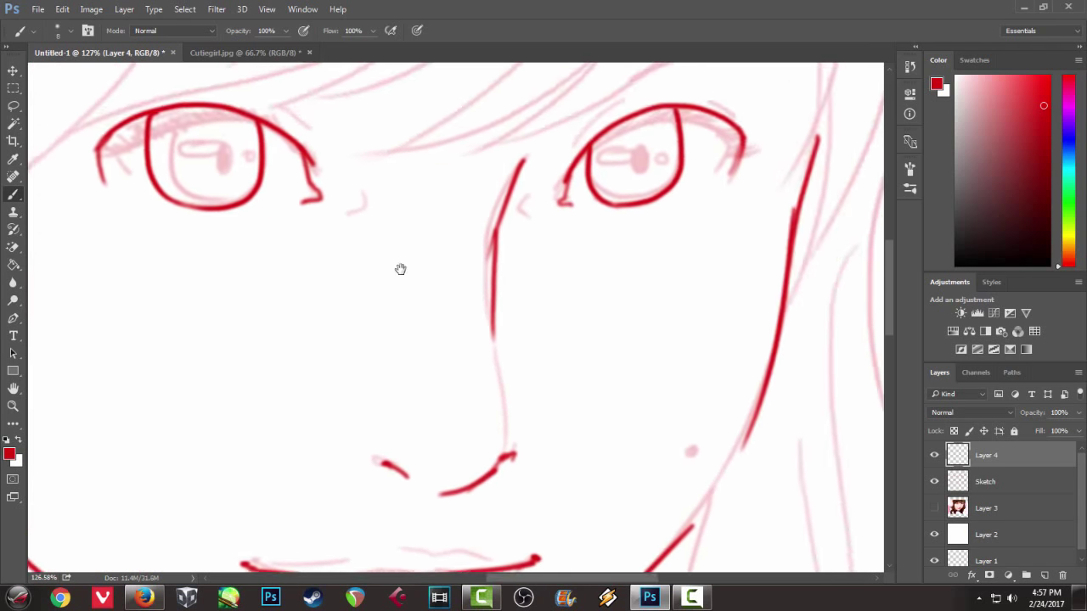
mouse_move(633, 155)
left_mouse_down()
mouse_move(639, 170)
mouse_move(642, 160)
left_mouse_up()
key("ctrl+z")
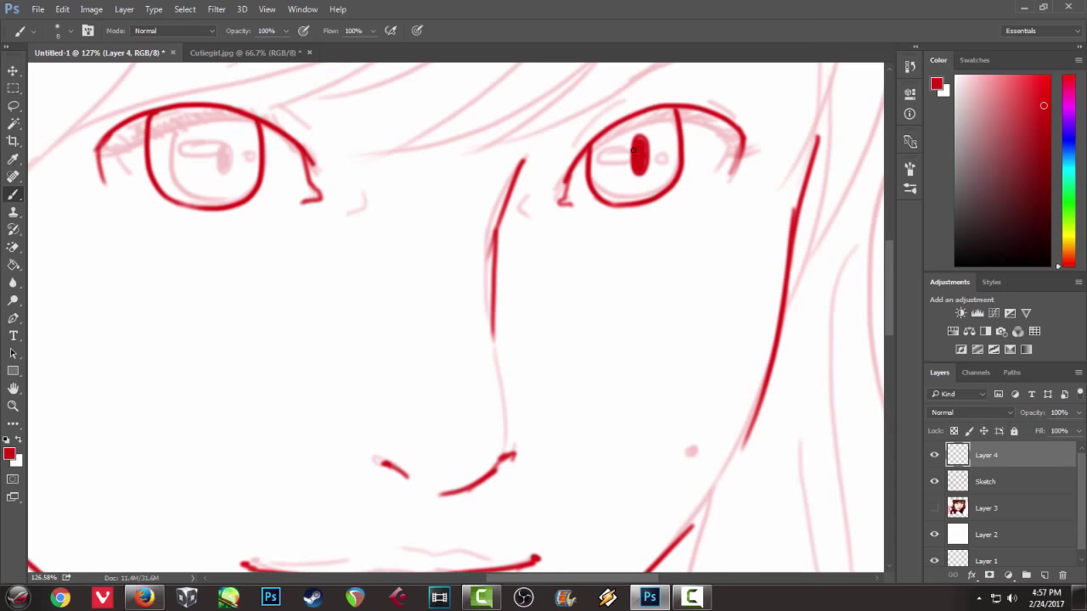
left_click_drag(388, 186, 509, 185)
mouse_move(326, 151)
left_mouse_down()
mouse_move(339, 155)
mouse_move(336, 170)
mouse_move(338, 146)
mouse_move(342, 168)
mouse_move(340, 142)
left_mouse_up()
key("ctrl+z")
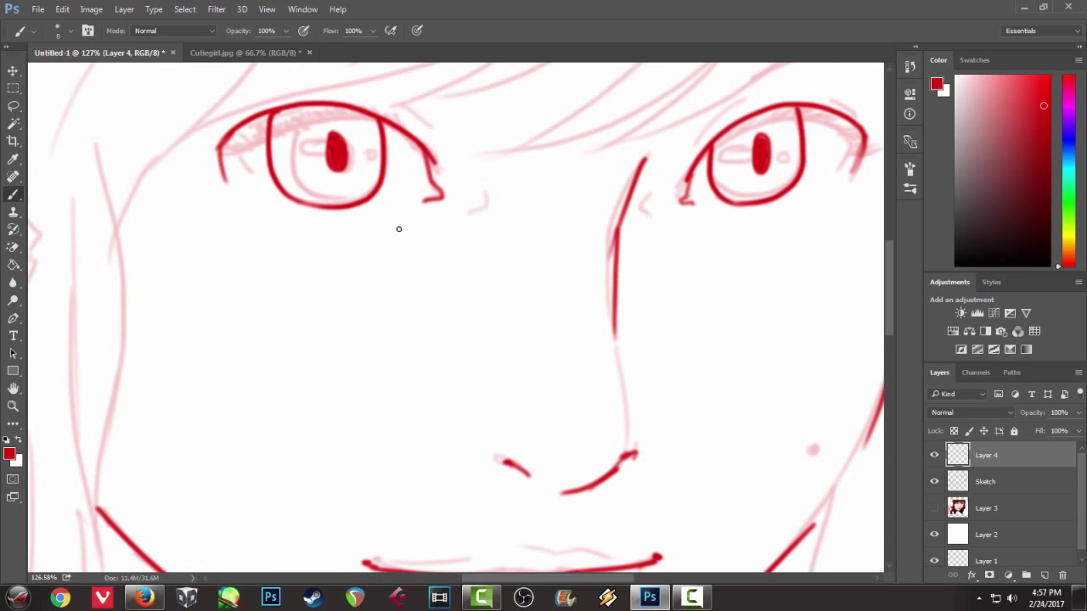
- Add highlight ovals and small dots in both eyes
scroll(333, 126, "down", 3)
scroll(364, 153, "up", 4)
mouse_move(307, 155)
left_mouse_down()
mouse_move(335, 154)
mouse_move(311, 167)
left_mouse_up()
key("ctrl+z")
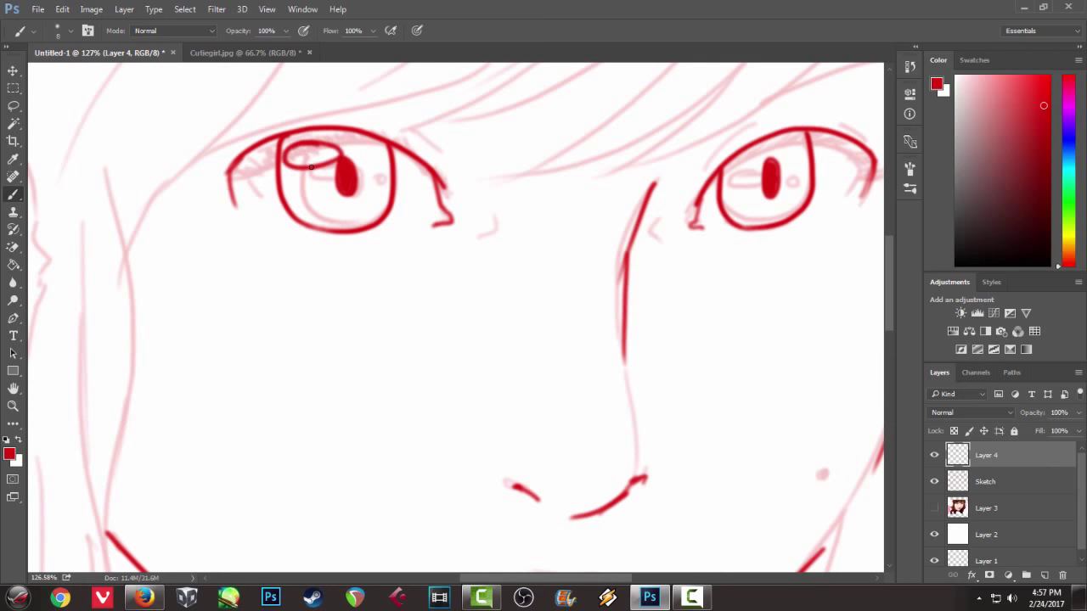
left_click_drag(630, 205, 516, 203)
left_click_drag(635, 159, 653, 153)
key("ctrl+z")
left_click(675, 174)
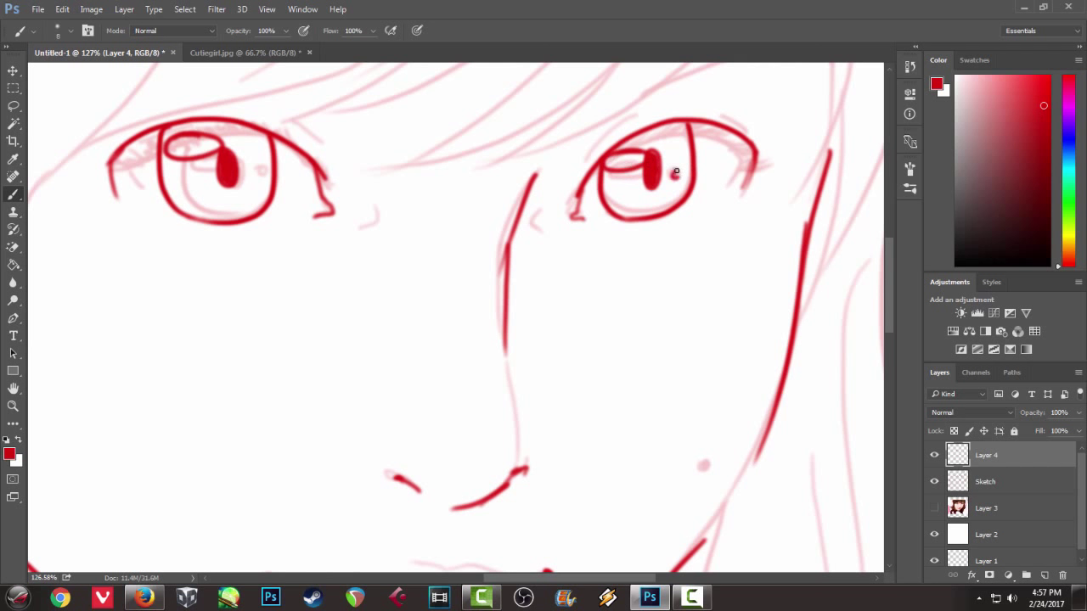
key("ctrl+z")
left_click(260, 176)
left_click(674, 174)
- Draw > and < fold marks beside the eyes and a mole on the cheek
left_click_drag(364, 203, 362, 231)
left_click_drag(541, 207, 539, 234)
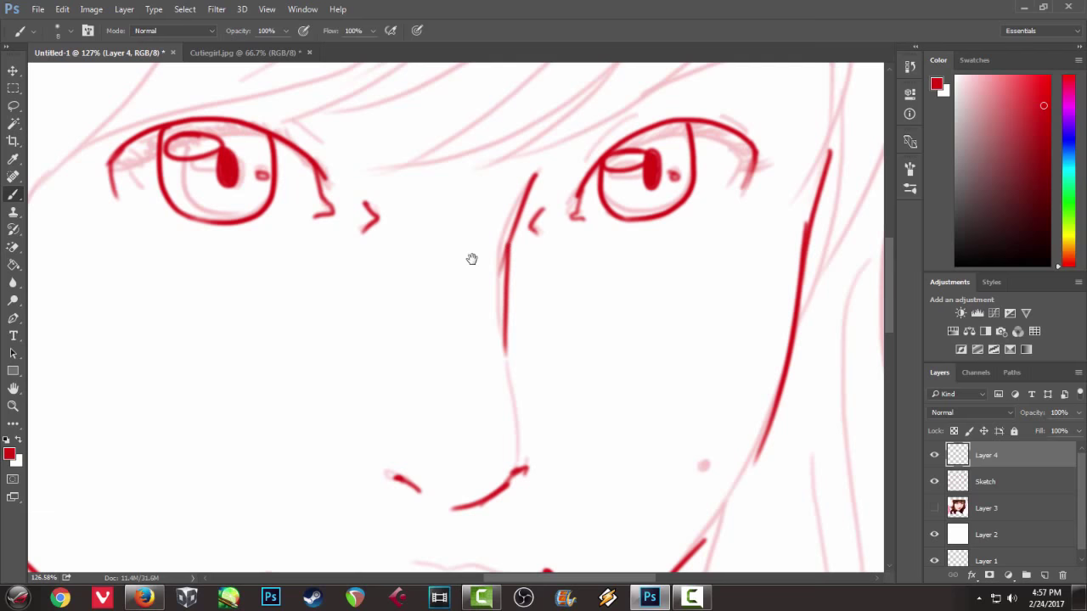
left_click_drag(468, 249, 534, 102)
left_click_drag(684, 296, 670, 249)
left_click(671, 249)
- Join the cheek line to the jaw line, then sketch a first eyebrow stroke
left_click_drag(733, 216, 642, 332)
key("ctrl+z")
left_click_drag(733, 217, 639, 348)
left_click_drag(578, 174, 621, 393)
mouse_move(543, 102)
left_mouse_down()
mouse_move(529, 230)
mouse_move(420, 206)
left_mouse_up()
left_click_drag(488, 170, 710, 100)
- Redraw the first eyebrow in red with a hooked end
key("ctrl+z")
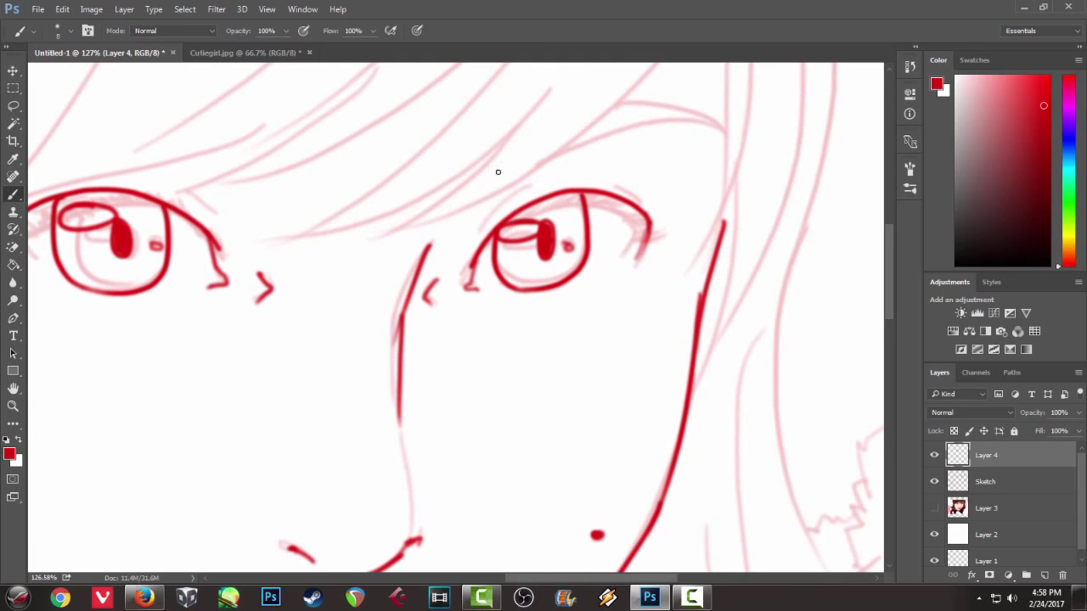
left_click_drag(481, 180, 706, 115)
left_click_drag(500, 156, 478, 181)
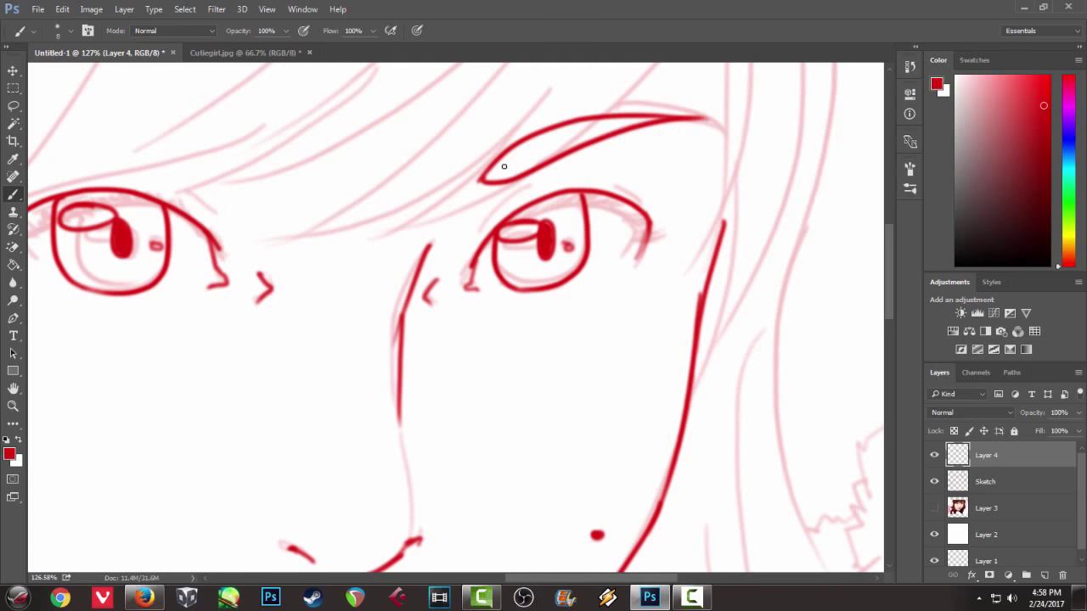
left_click_drag(286, 221, 396, 93)
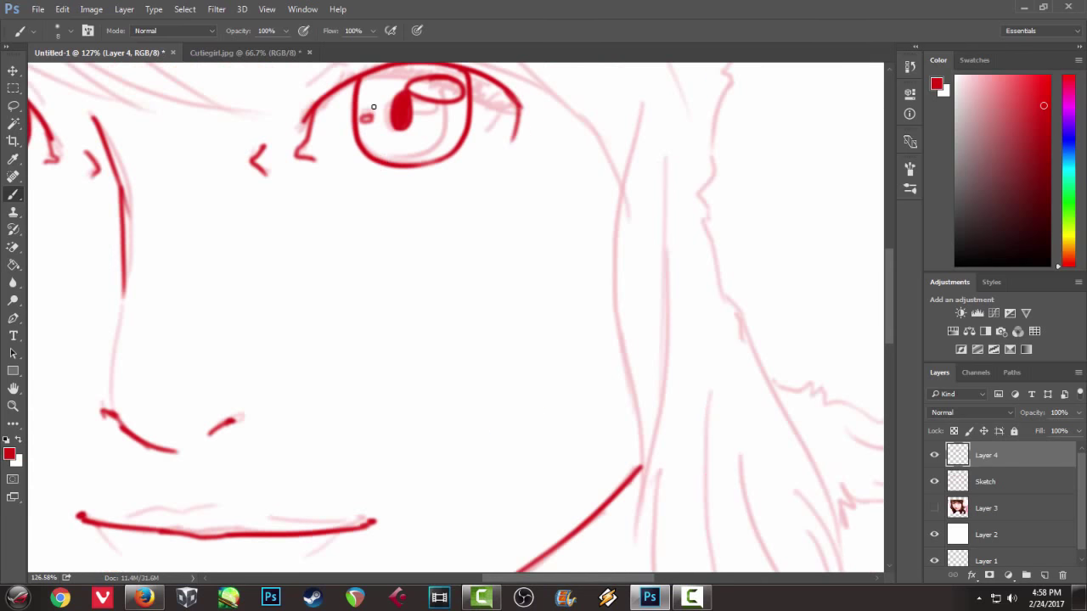
left_click_drag(374, 107, 489, 197)
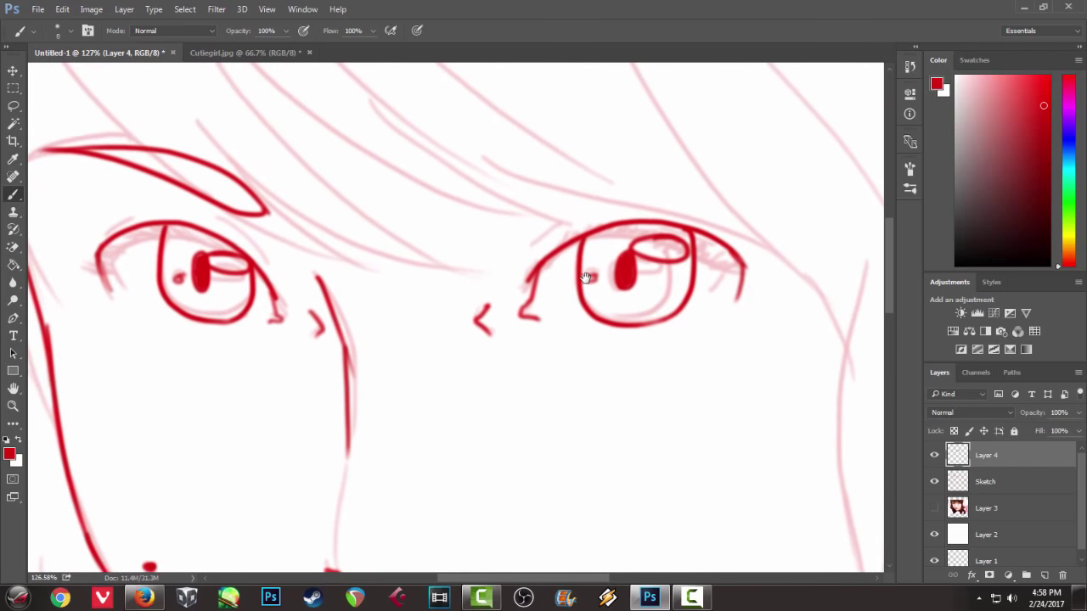
- Ink the other eyebrow as an upward-curving stroke
left_click_drag(469, 219, 718, 150)
key("ctrl+z")
left_click_drag(493, 215, 753, 159)
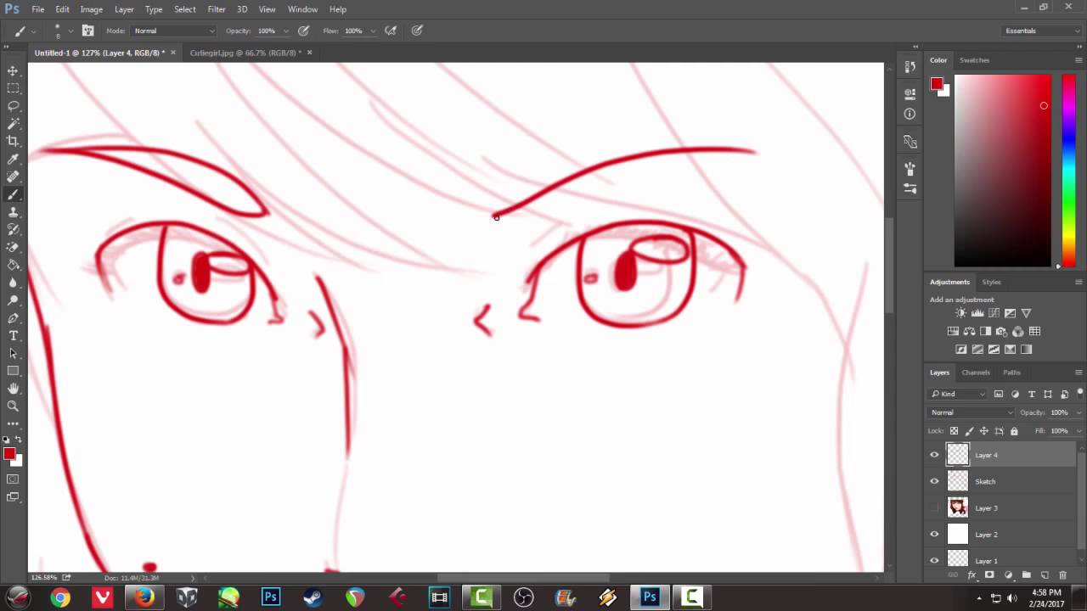
left_click_drag(491, 192, 726, 150)
key("ctrl+z")
left_click_drag(481, 198, 759, 144)
key("ctrl+z")
left_click_drag(488, 207, 705, 159)
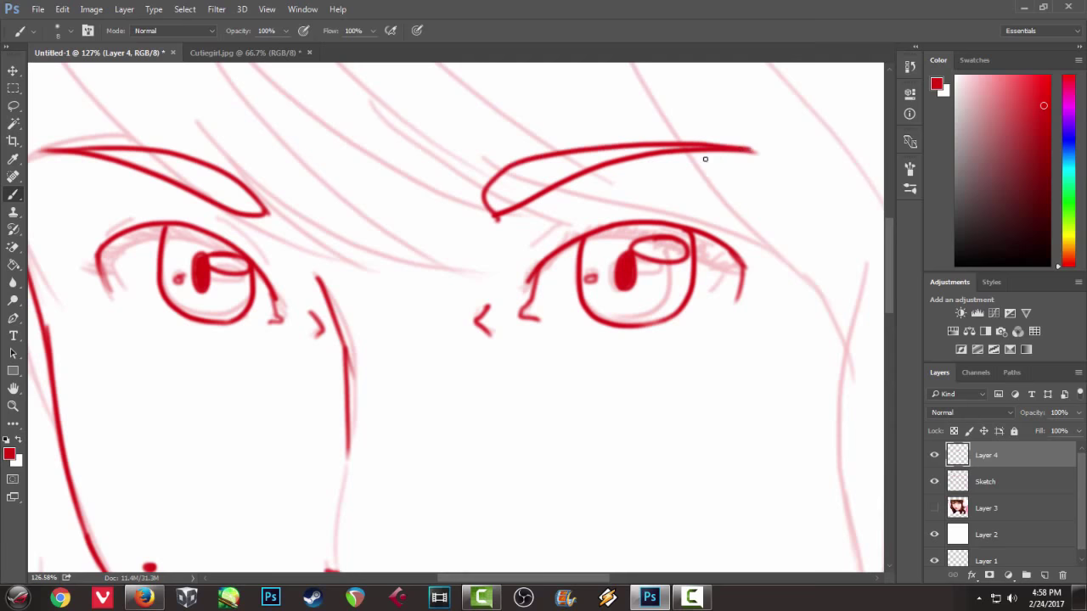
left_click_drag(527, 299, 559, 174)
- Add short eyelid crease strokes above both eyes
left_click_drag(530, 206, 591, 148)
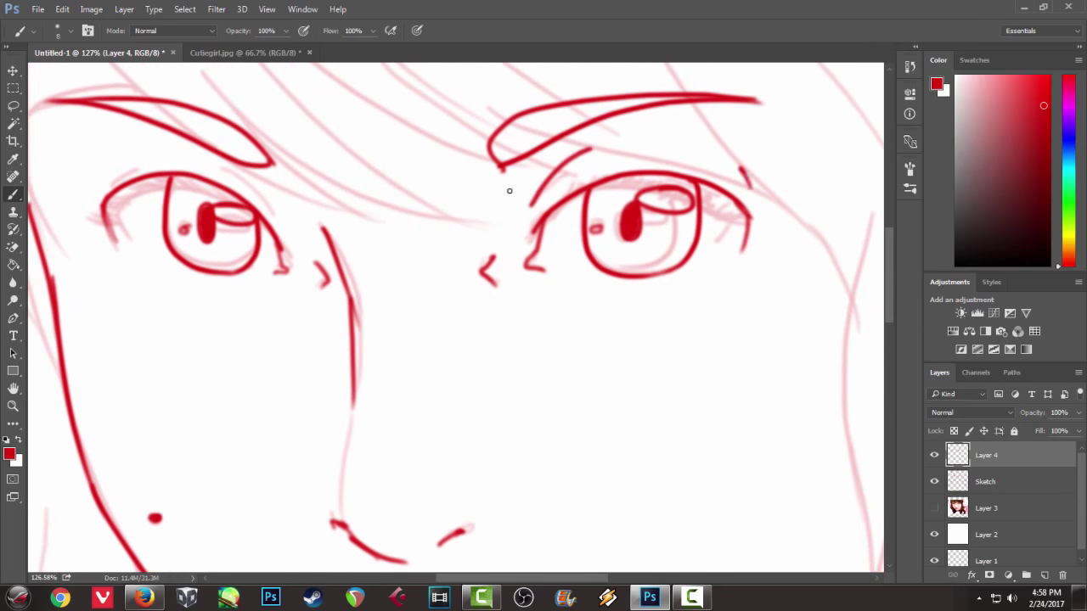
left_click_drag(715, 149, 748, 168)
scroll(574, 182, "left", 4)
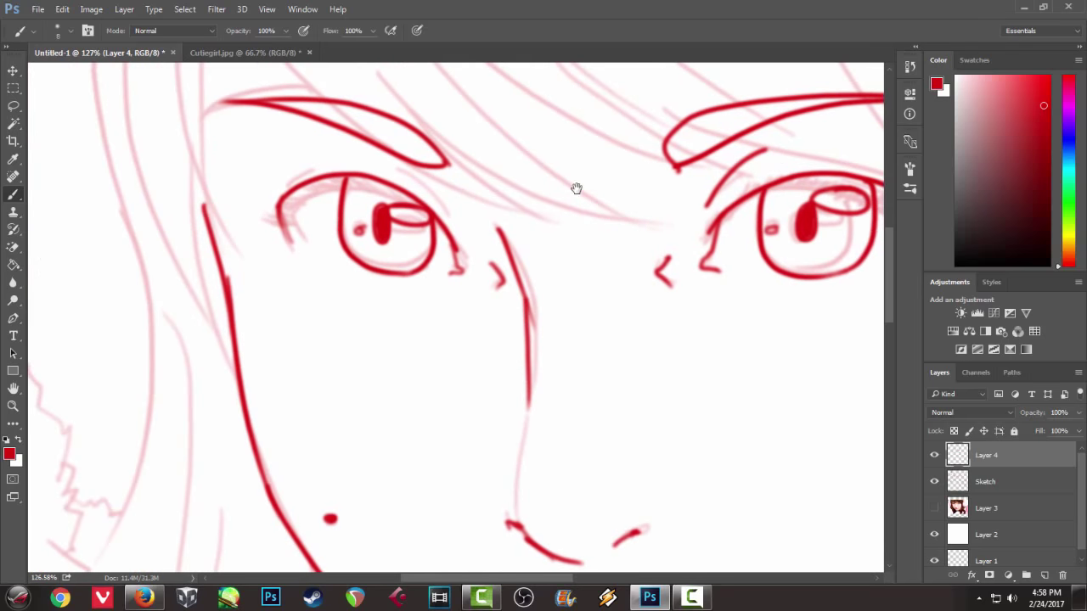
left_click_drag(299, 141, 282, 167)
key("ctrl+z")
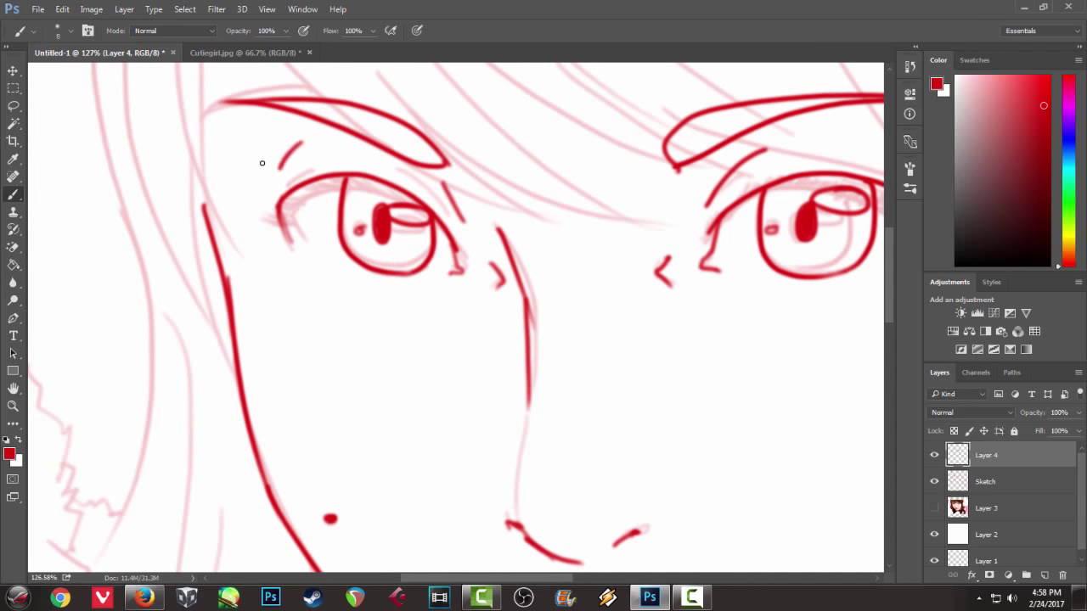
- Flip the canvas view horizontally and ink upper lashes along the first eye
scroll(224, 157, "down", 3)
scroll(223, 160, "down", 3)
scroll(222, 164, "up", 1)
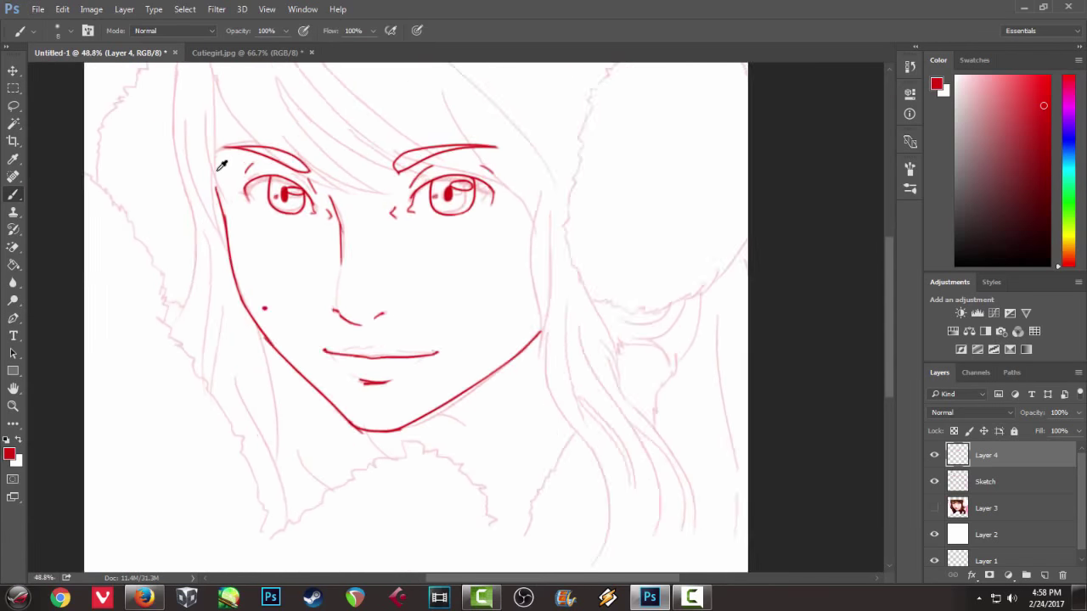
scroll(220, 164, "up", 1)
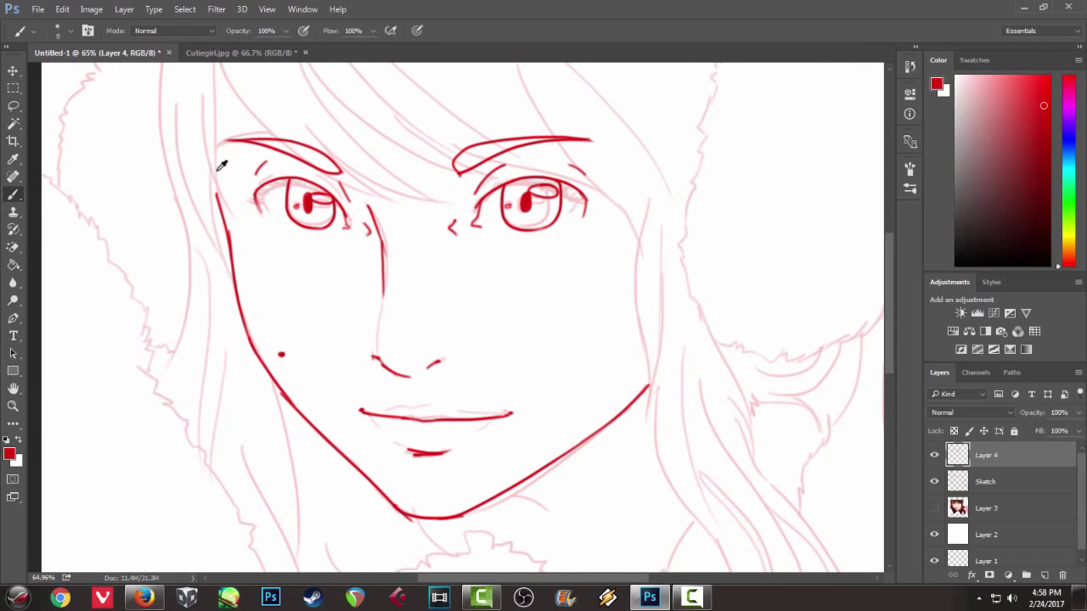
key("ctrl+shift+h")
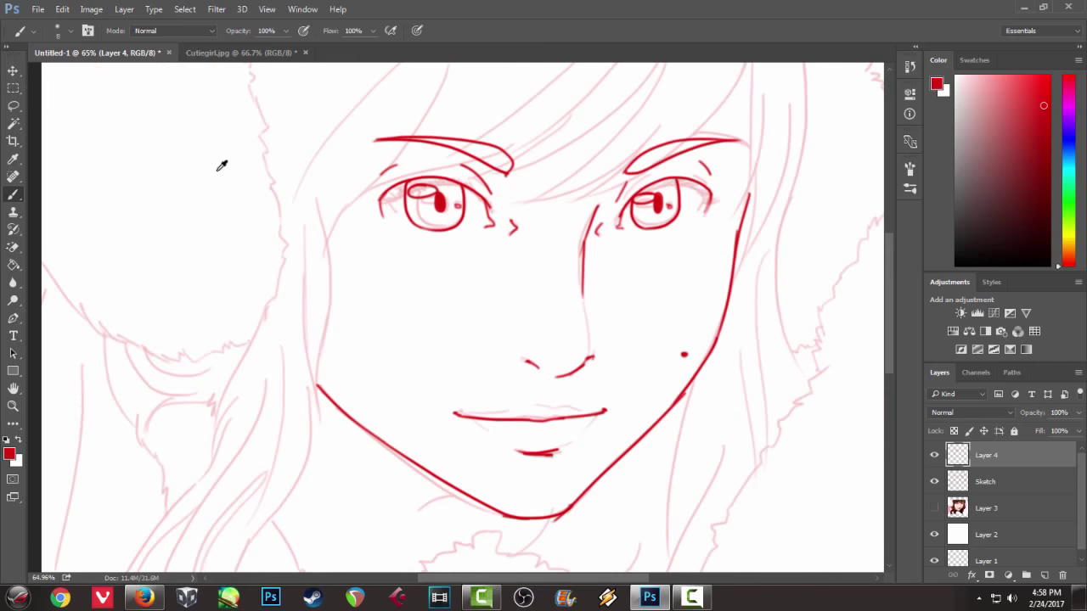
scroll(222, 164, "down", 1)
scroll(221, 163, "down", 1)
scroll(220, 165, "up", 3)
scroll(219, 165, "up", 2)
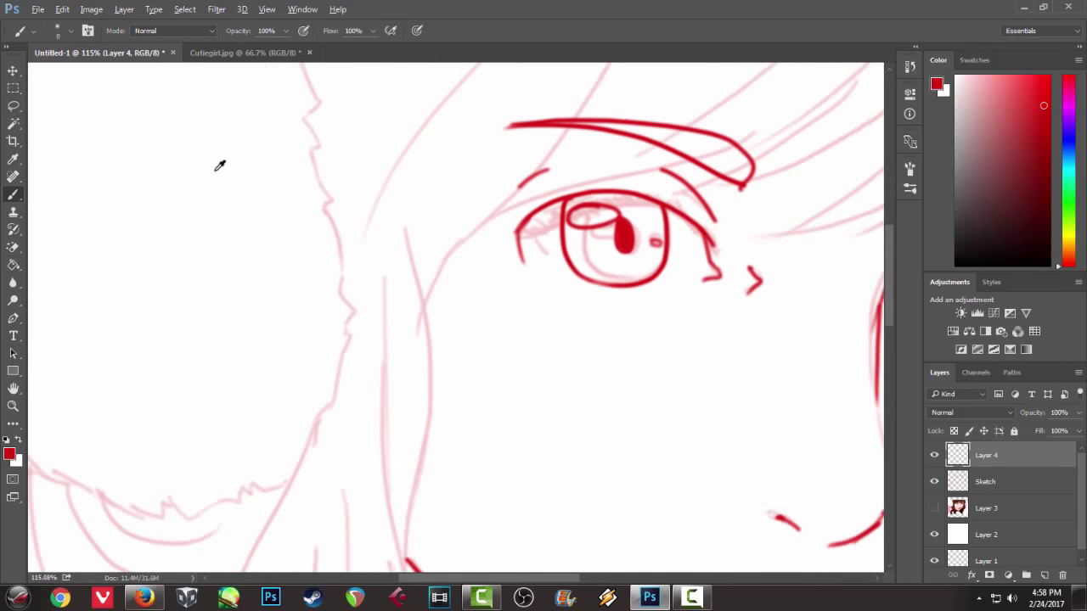
scroll(219, 165, "right", 5)
scroll(300, 431, "right", 4)
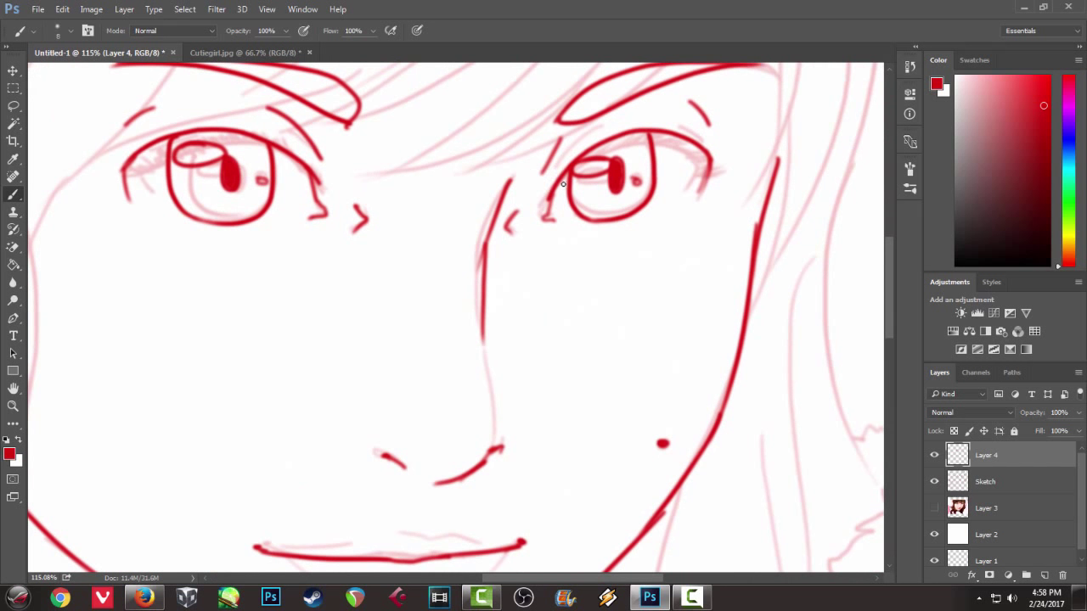
mouse_move(568, 156)
left_mouse_down()
mouse_move(550, 188)
mouse_move(566, 161)
mouse_move(628, 119)
mouse_move(681, 121)
mouse_move(723, 146)
left_mouse_up()
mouse_move(695, 156)
left_mouse_down()
mouse_move(723, 148)
mouse_move(713, 156)
mouse_move(729, 159)
left_mouse_up()
- Brush short lash strokes along the other eye's upper lid
left_click_drag(442, 158, 601, 141)
mouse_move(450, 107)
left_mouse_down()
mouse_move(478, 162)
mouse_move(511, 172)
mouse_move(512, 185)
left_mouse_up()
left_click_drag(515, 210, 493, 179)
left_click_drag(497, 188, 475, 170)
mouse_move(489, 187)
left_mouse_down()
mouse_move(481, 168)
mouse_move(492, 177)
mouse_move(468, 168)
left_mouse_up()
left_click_drag(472, 192, 452, 165)
- Fill in dense lashes toward that lid's far end
left_click_drag(461, 178, 449, 166)
left_click_drag(446, 176, 435, 164)
mouse_move(434, 175)
left_mouse_down()
mouse_move(403, 163)
mouse_move(413, 159)
left_mouse_up()
left_click_drag(423, 178, 426, 161)
left_click_drag(436, 175, 437, 161)
left_click_drag(445, 176, 448, 161)
mouse_move(454, 177)
left_mouse_down()
mouse_move(451, 160)
mouse_move(402, 162)
mouse_move(344, 201)
mouse_move(360, 194)
left_mouse_up()
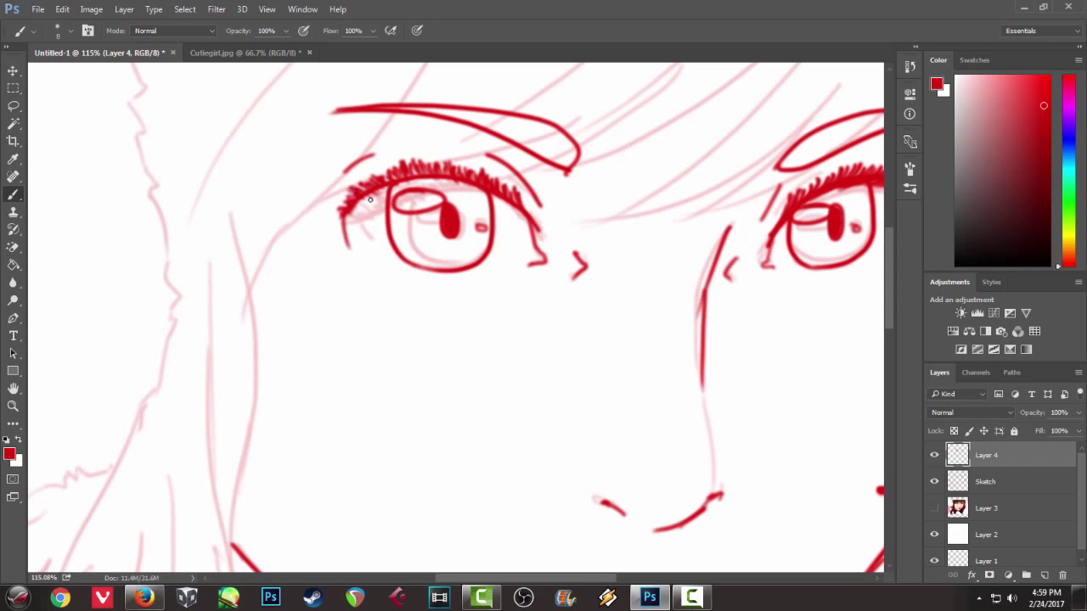
- Dock the floating Untitled-1 document window back into the workspace tab bar
scroll(370, 200, "down", 4)
scroll(374, 197, "down", 2)
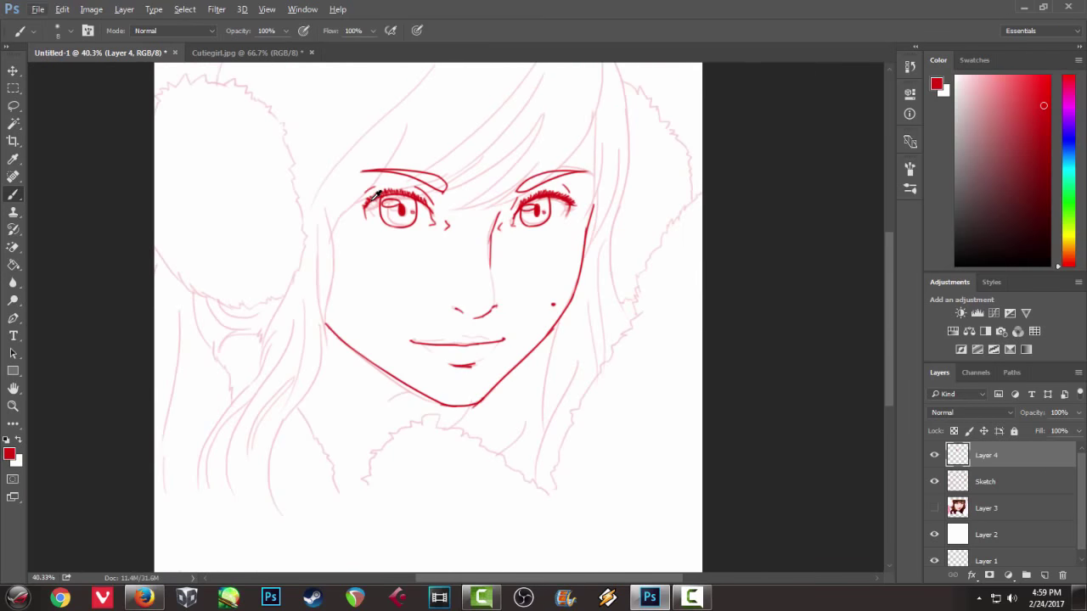
scroll(376, 195, "up", 2)
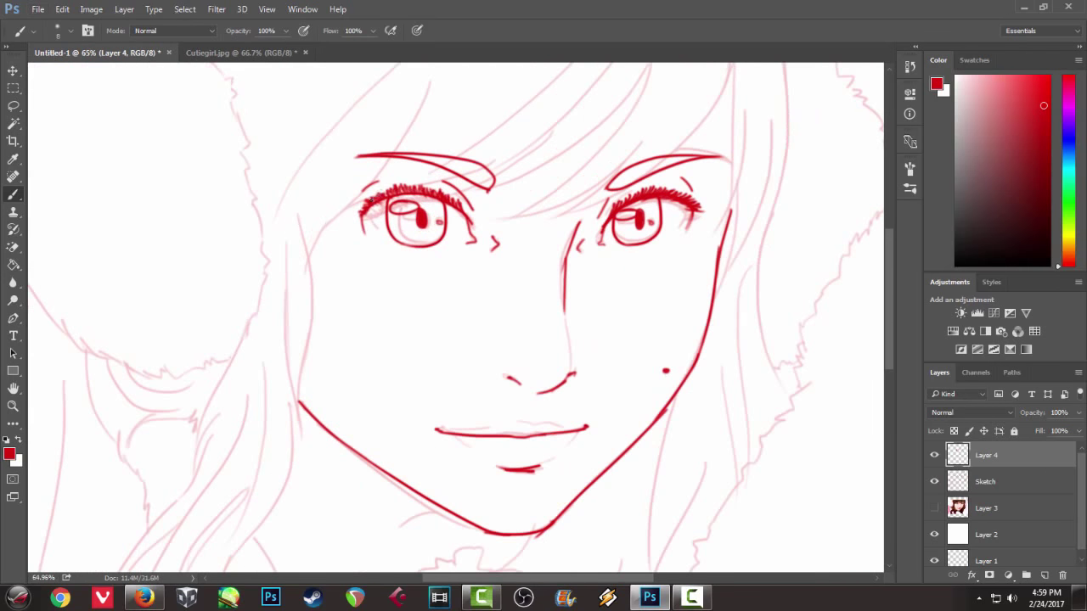
mouse_move(449, 291)
left_mouse_down()
mouse_move(359, 308)
mouse_move(398, 303)
mouse_move(380, 351)
left_mouse_up()
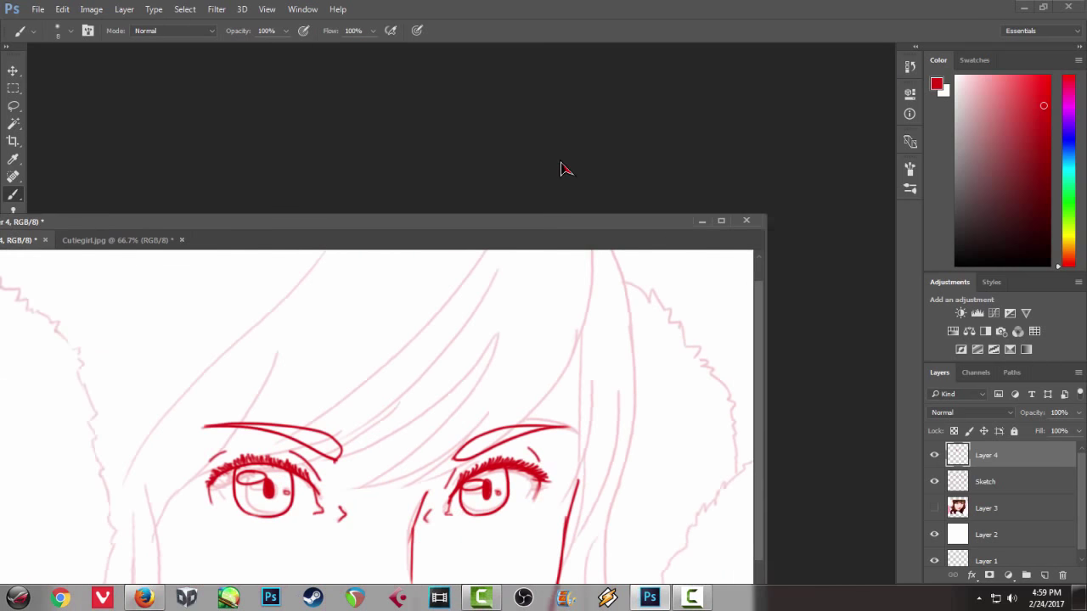
left_click_drag(561, 168, 621, 49)
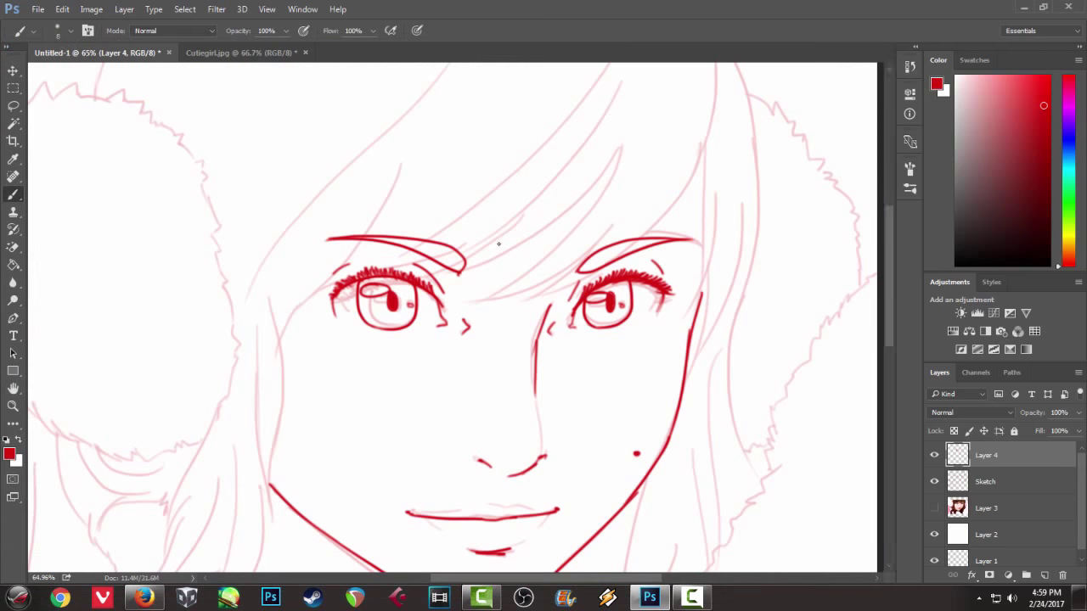
scroll(506, 242, "down", 1)
scroll(508, 239, "down", 1)
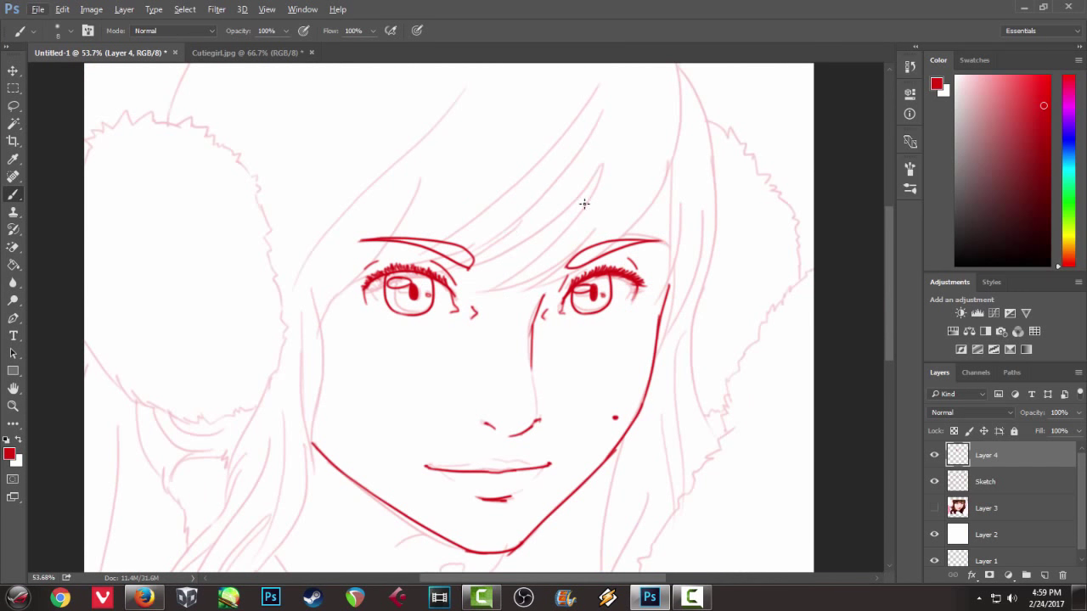
- Ink the first red bangs strands from the upper right down to the right eyebrow
left_click_drag(694, 104, 633, 242)
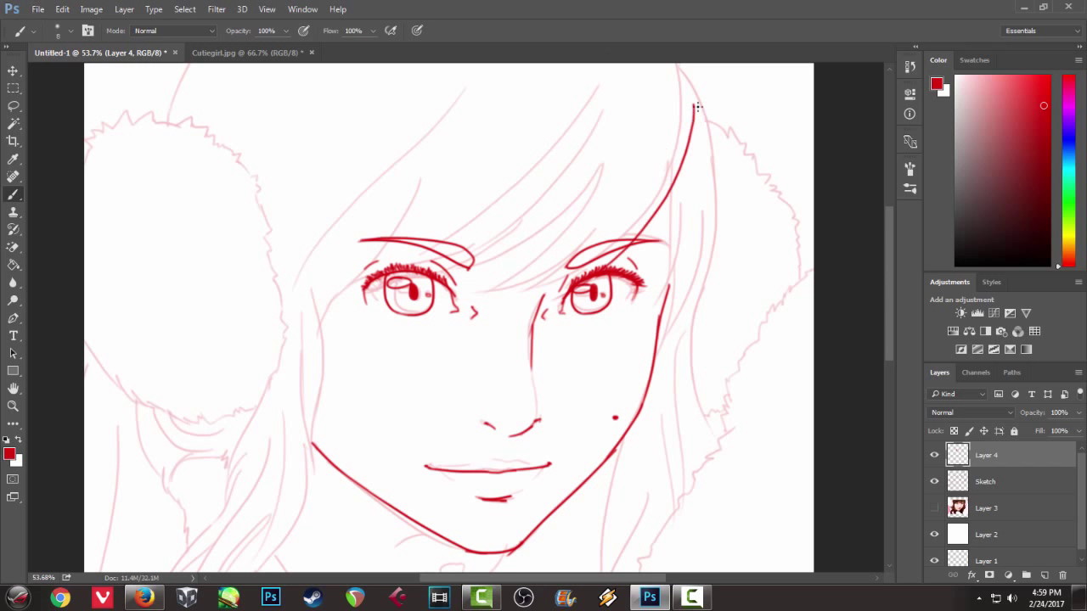
key("ctrl+z")
left_click_drag(688, 108, 614, 244)
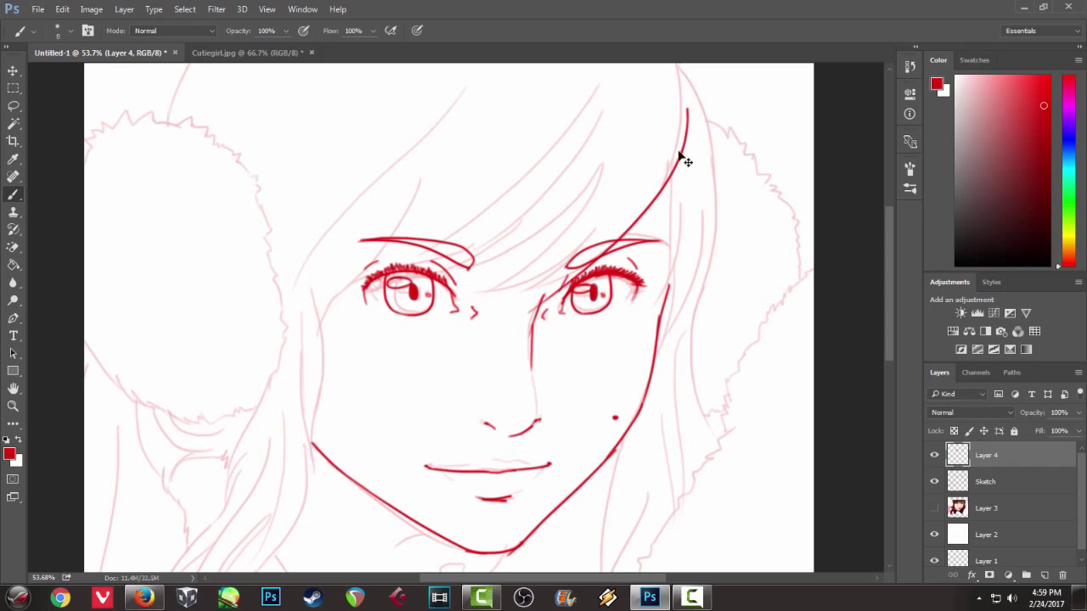
key("ctrl+z")
left_click_drag(683, 132, 514, 299)
left_click_drag(615, 210, 556, 270)
left_click_drag(621, 201, 487, 297)
key("ctrl+z")
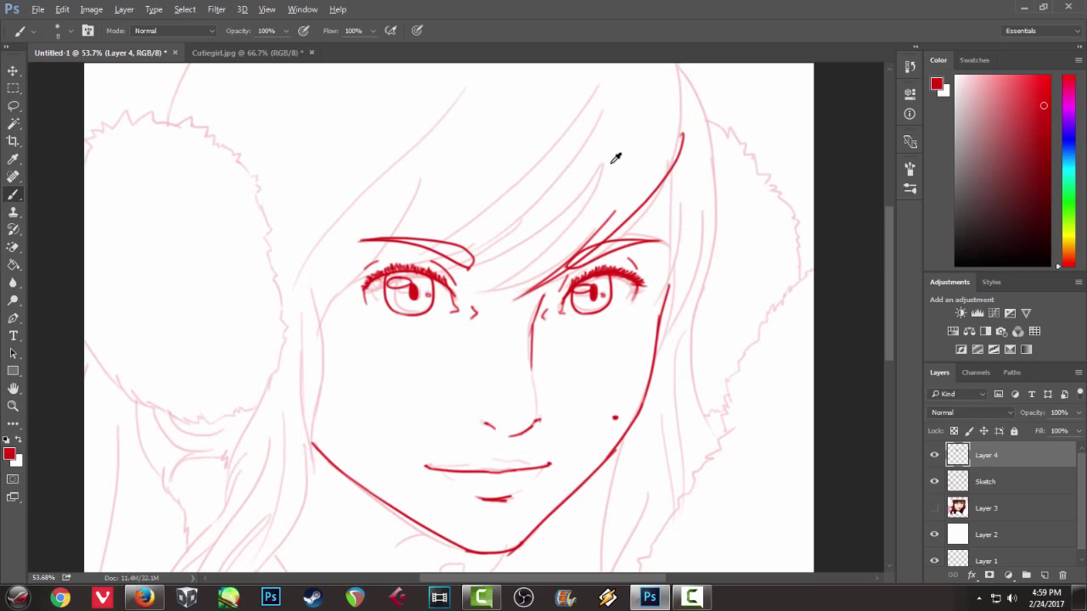
- Add more bangs strands across the forehead toward the nose bridge
scroll(616, 159, "up", 2)
left_click_drag(560, 202, 569, 165)
left_click_drag(641, 155, 486, 303)
left_click_drag(593, 131, 472, 287)
key("ctrl+z")
left_click_drag(570, 155, 469, 310)
key("ctrl+z")
mouse_move(562, 174)
left_mouse_down()
mouse_move(461, 311)
mouse_move(505, 274)
left_mouse_up()
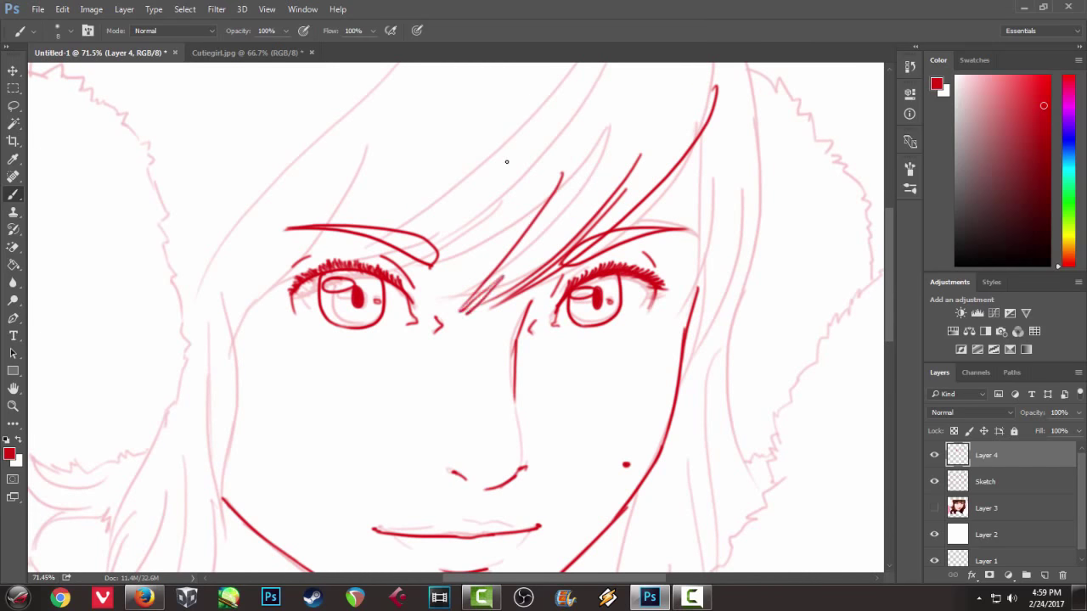
left_click_drag(557, 168, 424, 283)
key("ctrl+z")
- Draw long bangs strands ending at the inner brow and sweeping over the left eyebrow
key("ctrl+z")
left_click_drag(554, 197, 443, 277)
key("ctrl+z")
left_click_drag(563, 173, 431, 265)
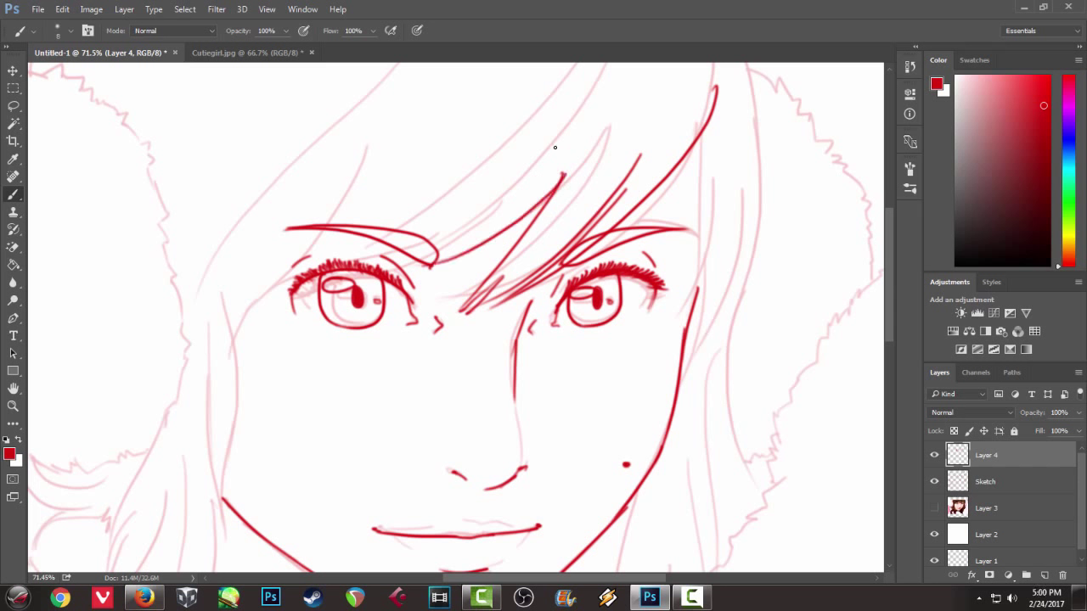
left_click_drag(560, 144, 432, 251)
left_click_drag(525, 176, 357, 273)
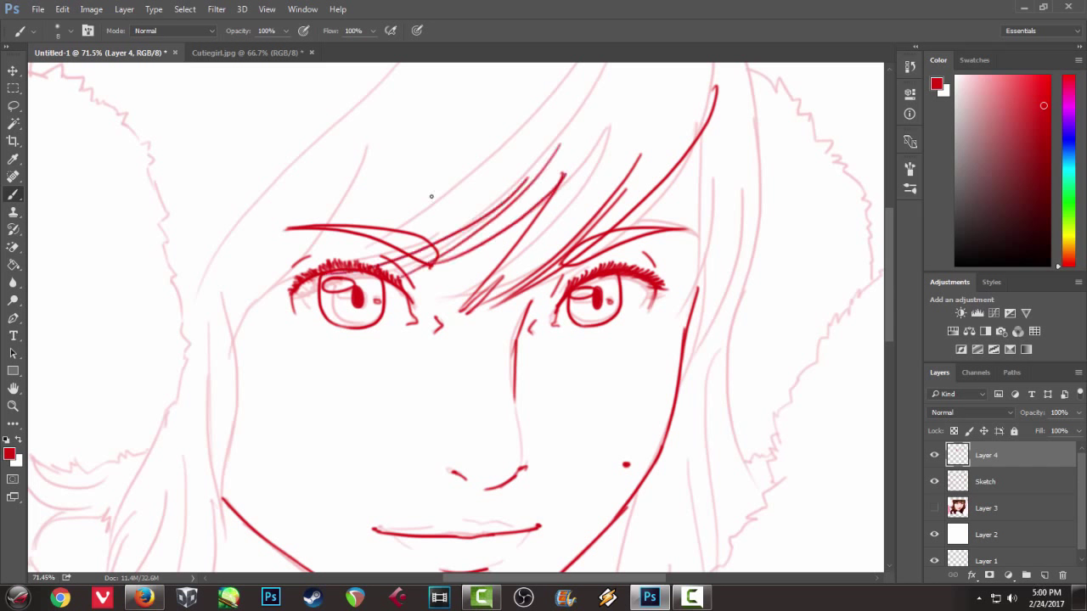
left_click_drag(506, 196, 321, 270)
left_click_drag(437, 207, 257, 299)
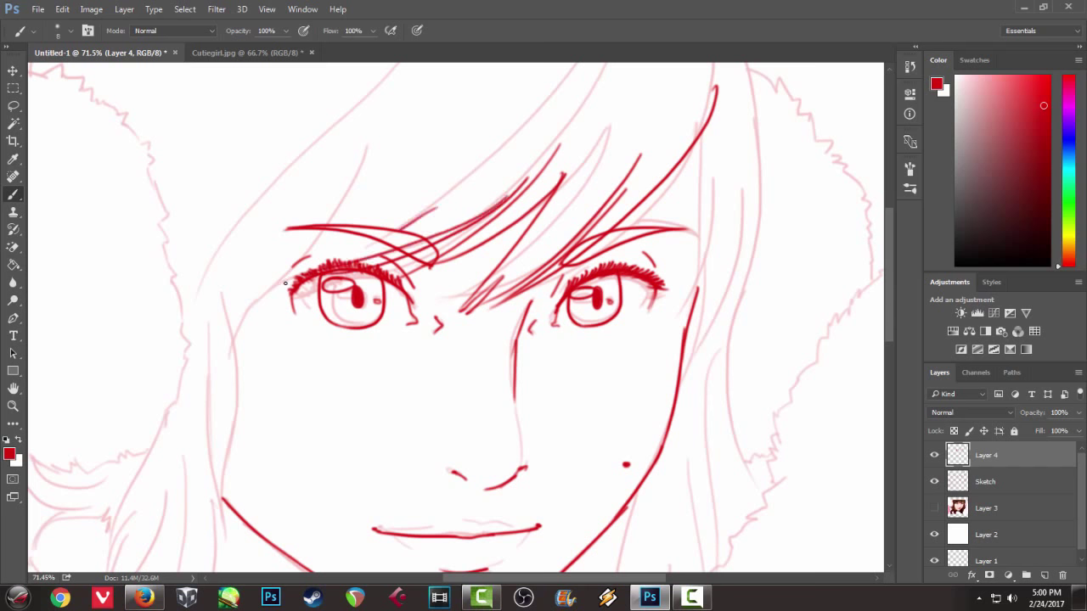
- Ink the strand beside the left eye, the left face side and short lower-left cheek strokes
left_click_drag(359, 231, 429, 165)
left_click_drag(426, 86, 294, 283)
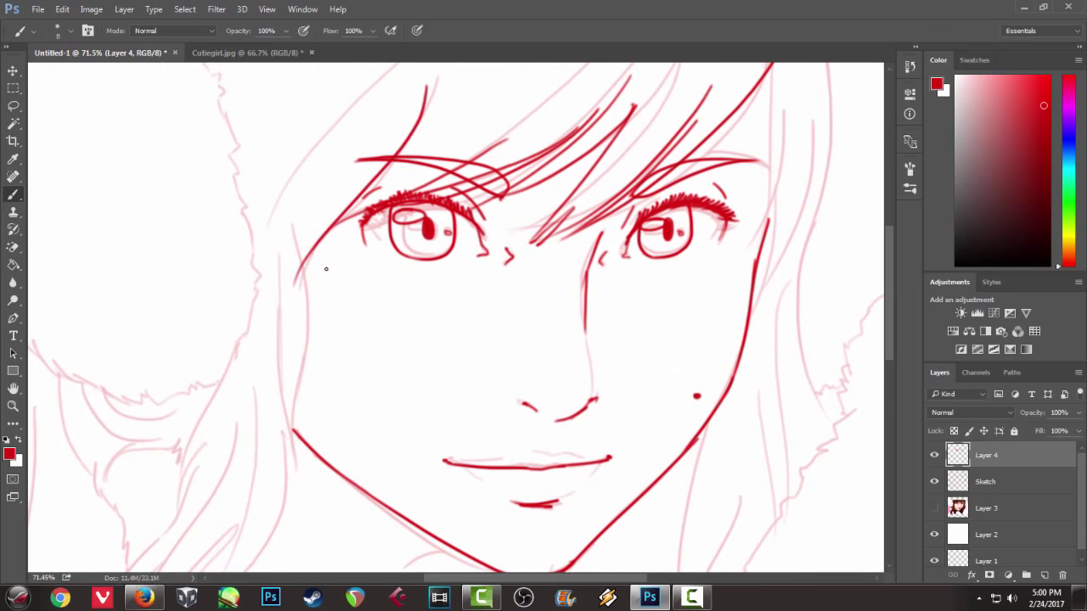
key("ctrl+z")
left_click_drag(402, 129, 300, 328)
key("ctrl+z")
left_click_drag(435, 98, 306, 323)
left_click_drag(321, 228, 321, 412)
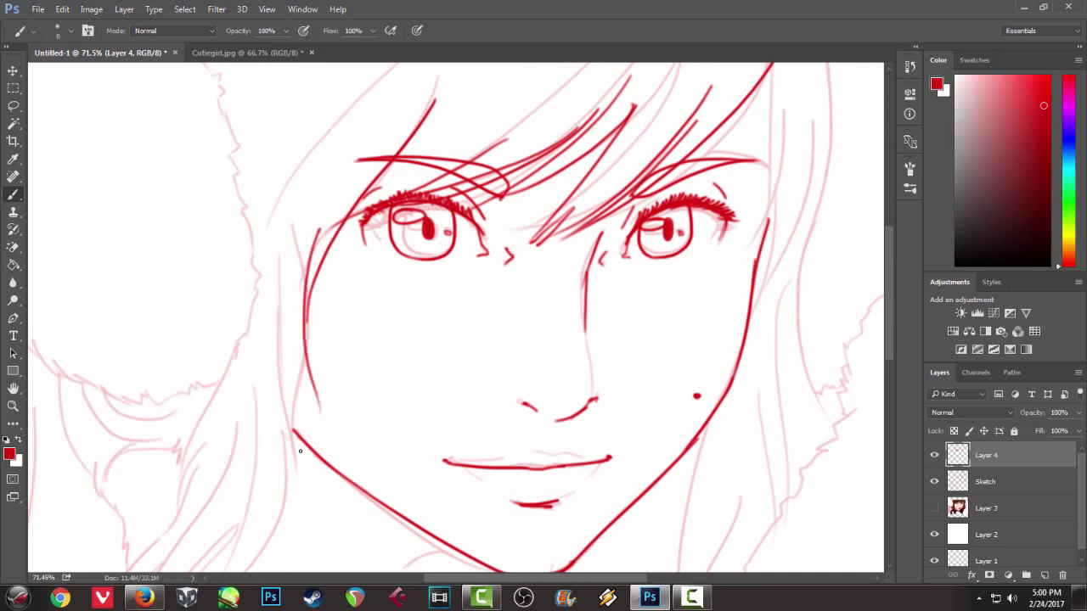
left_click_drag(303, 297, 263, 480)
key("ctrl+z")
left_click_drag(284, 314, 321, 404)
left_click_drag(285, 334, 328, 439)
key("ctrl+z")
left_click_drag(299, 367, 317, 431)
mouse_move(289, 390)
left_mouse_down()
mouse_move(325, 427)
mouse_move(296, 410)
mouse_move(302, 481)
mouse_move(177, 297)
mouse_move(206, 425)
mouse_move(199, 374)
mouse_move(249, 352)
mouse_move(262, 364)
mouse_move(226, 400)
left_mouse_up()
- Ink several long hair strands running down the right side of the face
left_click_drag(456, 146, 464, 348)
key("ctrl+z")
left_click_drag(449, 149, 464, 387)
key("ctrl+z")
left_click_drag(449, 151, 462, 371)
key("ctrl+z")
left_click_drag(452, 152, 470, 355)
left_click_drag(477, 180, 469, 353)
left_click_drag(498, 172, 477, 378)
left_click_drag(489, 270, 455, 419)
- Add curved strands from the top of the head down the outer right hair
left_click_drag(532, 315, 464, 398)
left_click_drag(490, 120, 476, 266)
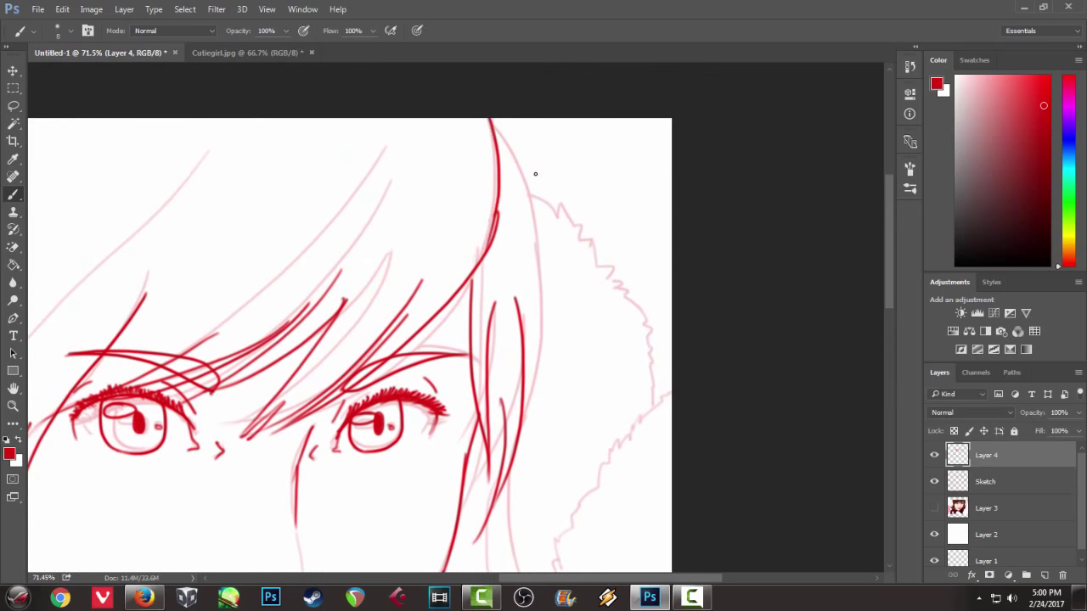
left_click_drag(491, 119, 540, 352)
mouse_move(537, 211)
left_mouse_down()
mouse_move(546, 255)
mouse_move(523, 421)
left_mouse_up()
key("ctrl+z")
left_click_drag(536, 241, 521, 431)
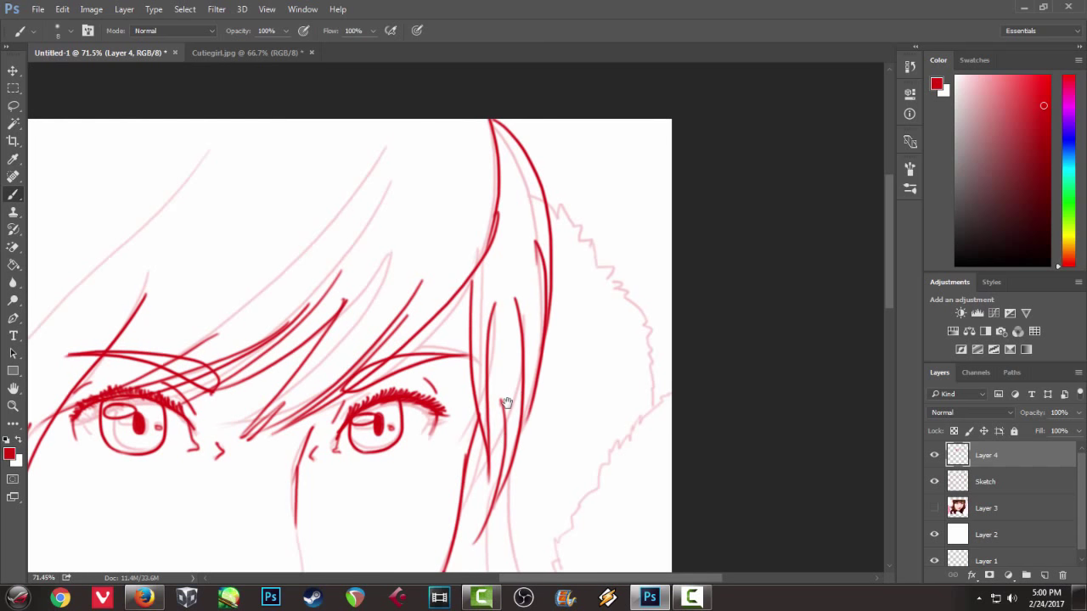
scroll(509, 425, "down", 5)
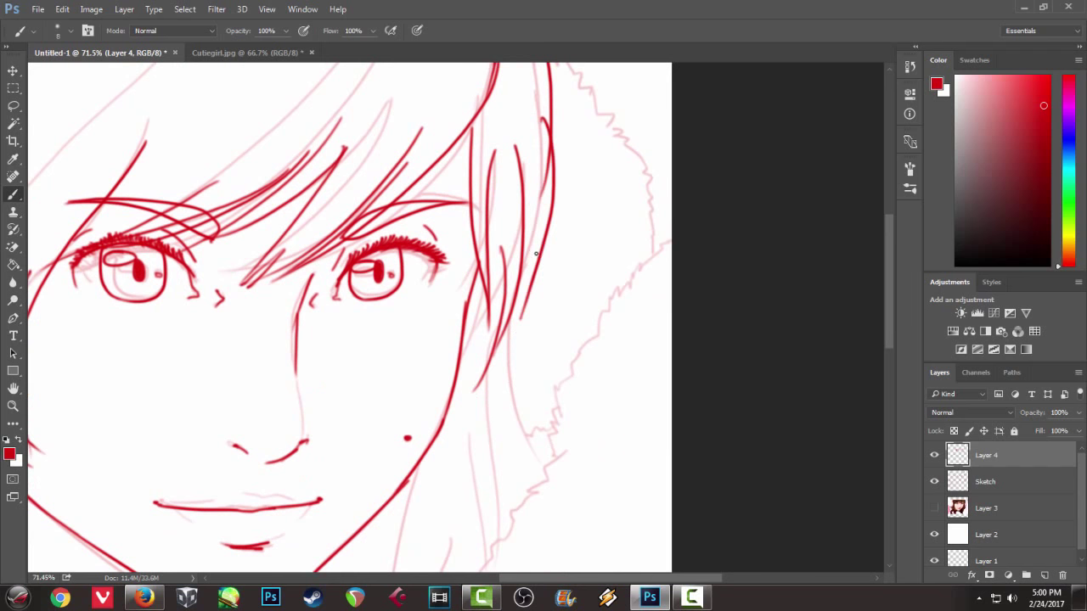
left_click_drag(539, 265, 533, 443)
left_click_drag(512, 388, 553, 475)
- Draw strands below the mole falling past the jaw, plus short strands right of the jawline
left_click_drag(495, 456, 568, 213)
left_click_drag(503, 211, 443, 429)
key("ctrl+z")
left_click_drag(501, 213, 443, 425)
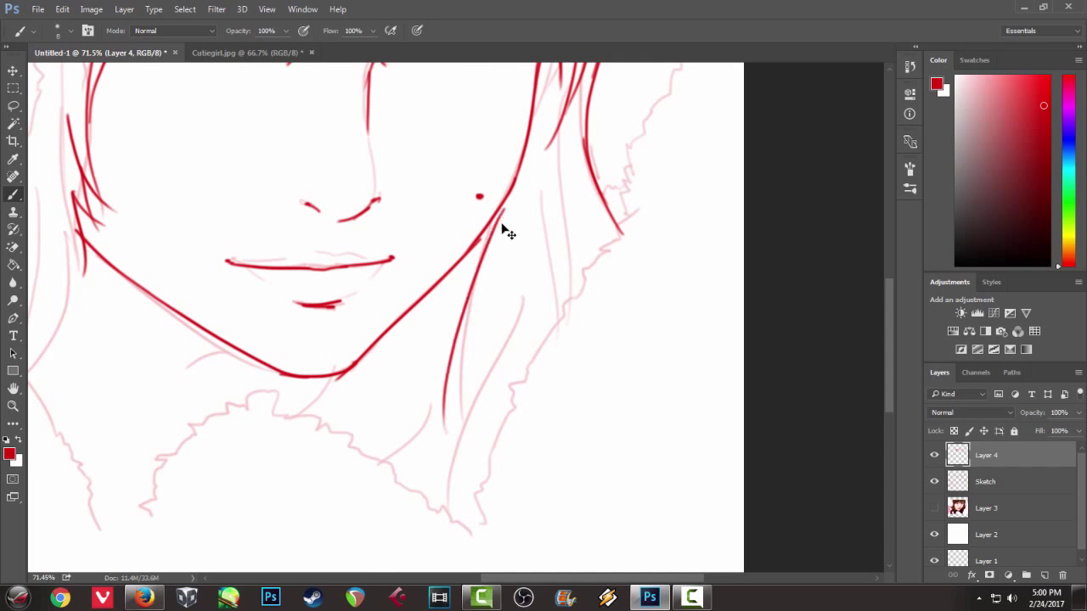
key("ctrl+z")
left_click_drag(512, 197, 465, 425)
left_click_drag(526, 285, 450, 507)
key("ctrl+z")
left_click_drag(528, 297, 463, 507)
left_click_drag(544, 158, 564, 346)
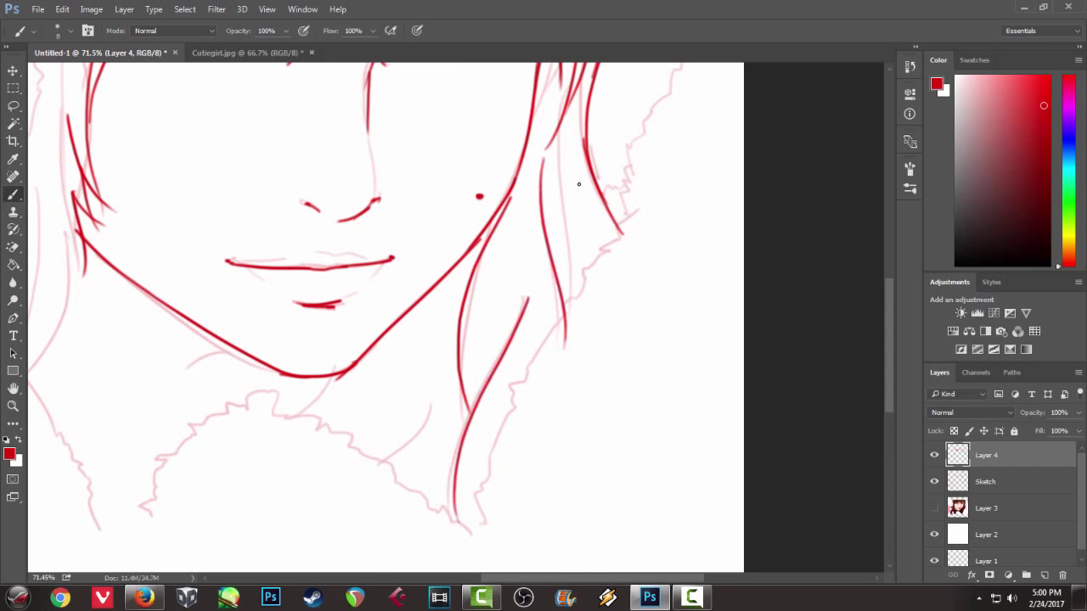
left_click_drag(561, 153, 581, 311)
- Draw long and shorter strands flowing down the left hair
left_click_drag(512, 268, 551, 269)
left_click_drag(443, 272, 582, 376)
mouse_move(414, 189)
left_mouse_down()
mouse_move(601, 291)
mouse_move(629, 117)
left_mouse_up()
left_click_drag(446, 305, 449, 206)
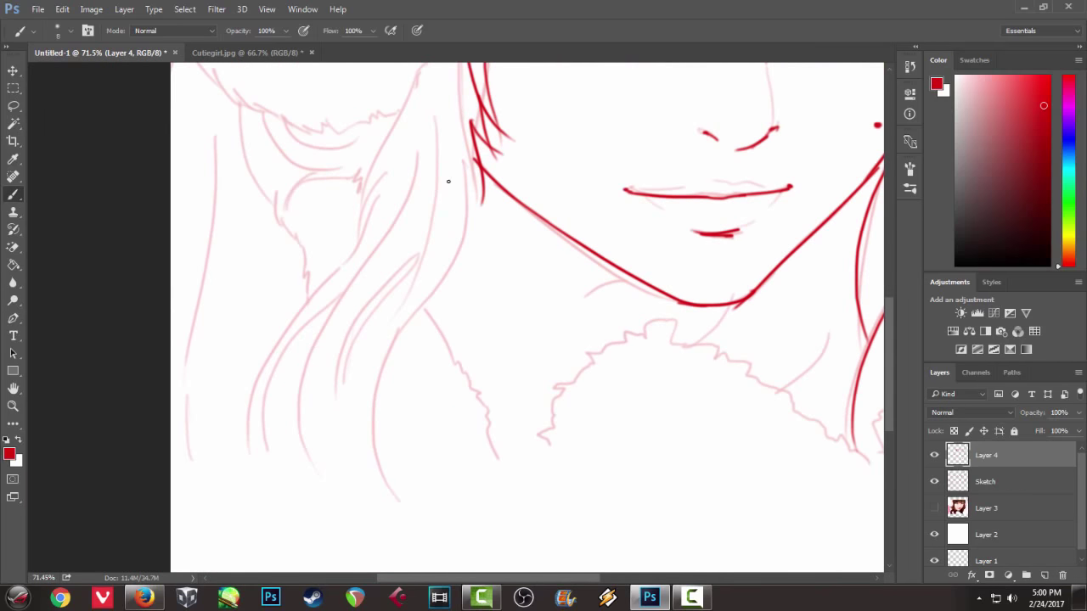
left_click_drag(476, 153, 381, 477)
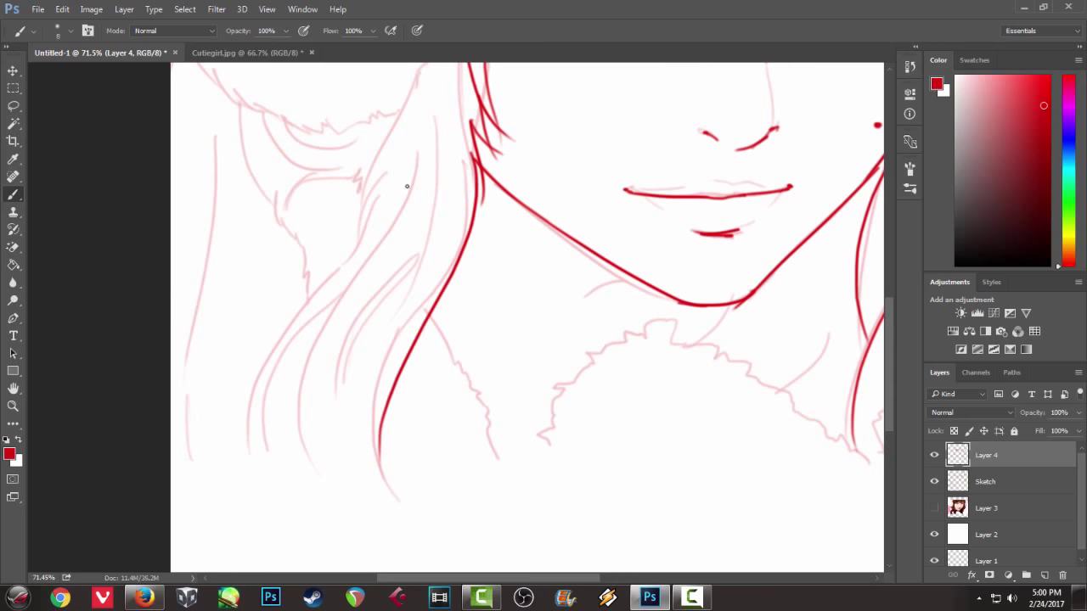
left_click_drag(411, 182, 283, 485)
key("ctrl+z")
left_click_drag(411, 173, 275, 482)
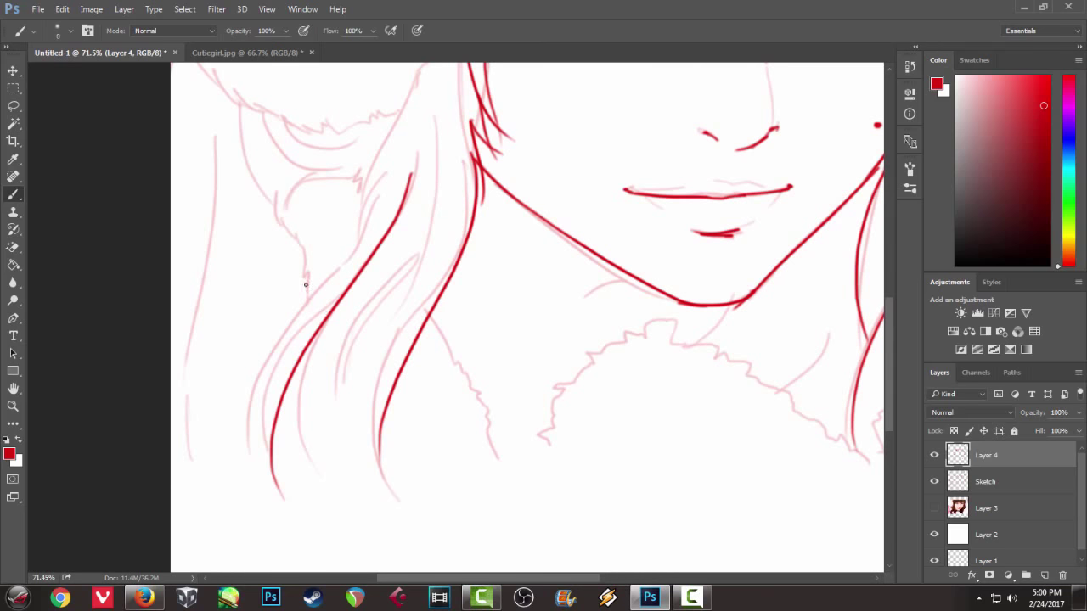
left_click_drag(365, 240, 244, 446)
key("ctrl+z")
mouse_move(363, 238)
left_mouse_down()
mouse_move(243, 448)
mouse_move(312, 326)
mouse_move(267, 455)
left_mouse_up()
- Add thin short strands on the left hair and the curl under the left earmuff
left_click_drag(368, 241, 272, 393)
left_click_drag(295, 278, 259, 396)
left_click_drag(300, 318, 255, 407)
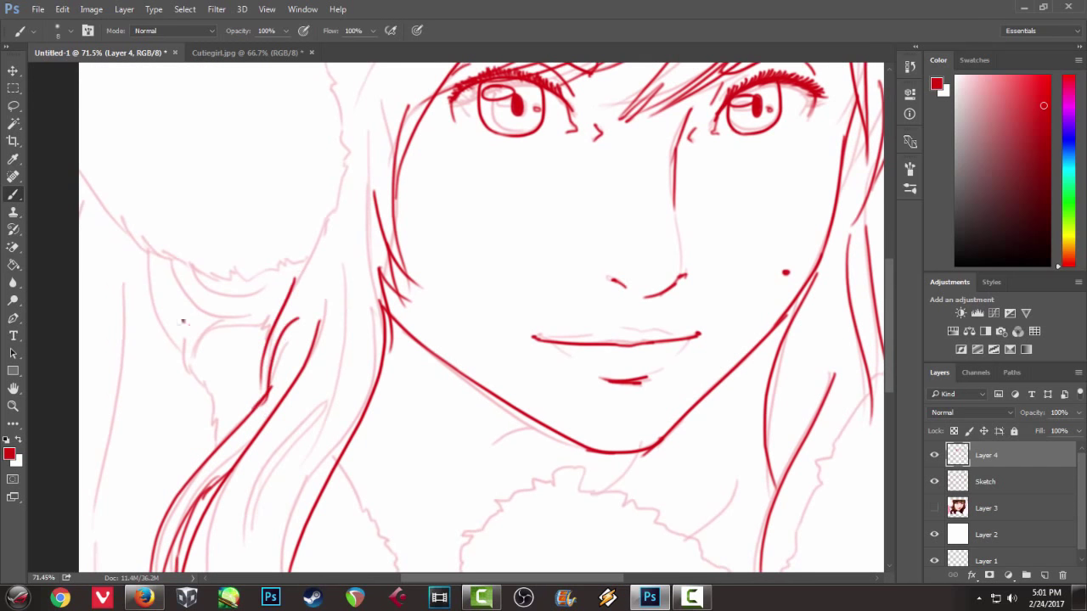
mouse_move(164, 257)
left_mouse_down()
mouse_move(222, 316)
mouse_move(253, 314)
mouse_move(204, 328)
mouse_move(200, 347)
mouse_move(263, 327)
left_mouse_up()
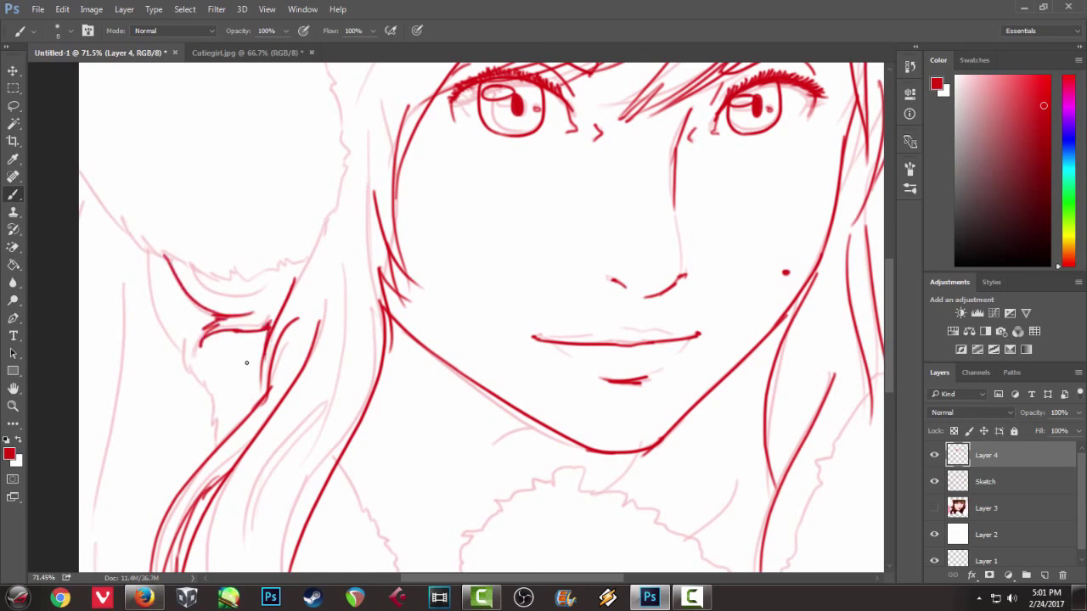
- Outline the left earmuff's edges and the band curve above it
scroll(303, 259, "down", 2)
scroll(274, 264, "down", 2)
scroll(279, 260, "down", 2)
scroll(280, 261, "down", 2)
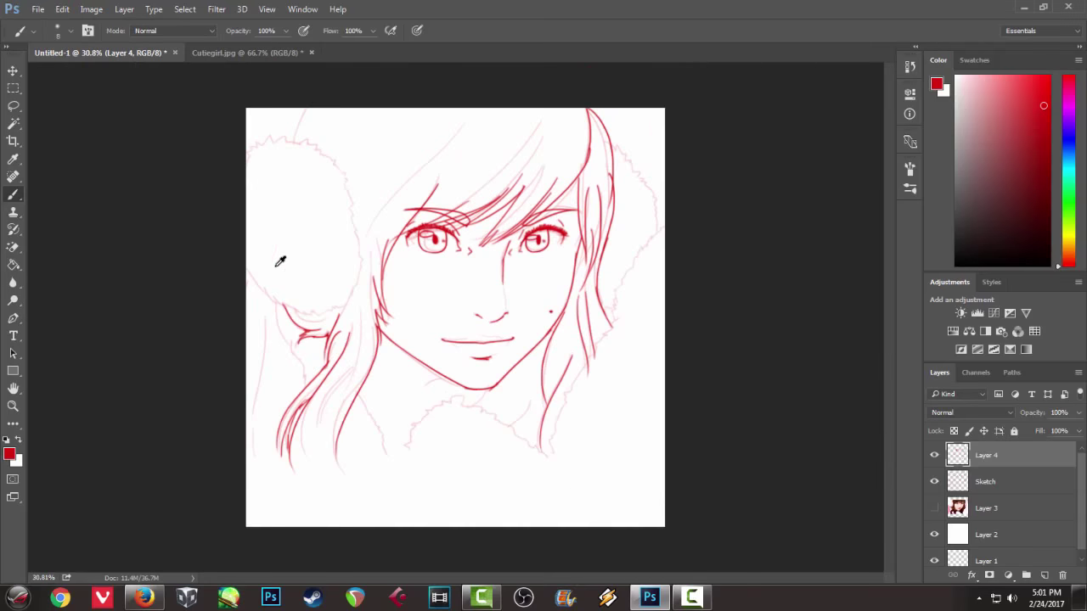
scroll(279, 262, "down", 1)
scroll(279, 261, "up", 2)
scroll(279, 259, "up", 2)
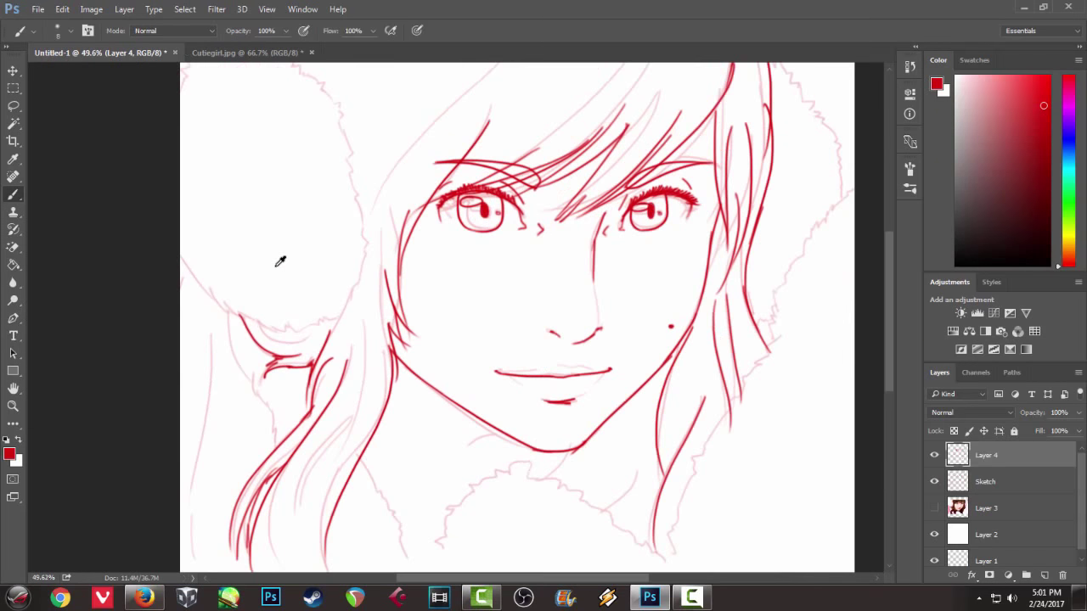
mouse_move(444, 244)
left_mouse_down()
mouse_move(436, 308)
mouse_move(445, 286)
left_mouse_up()
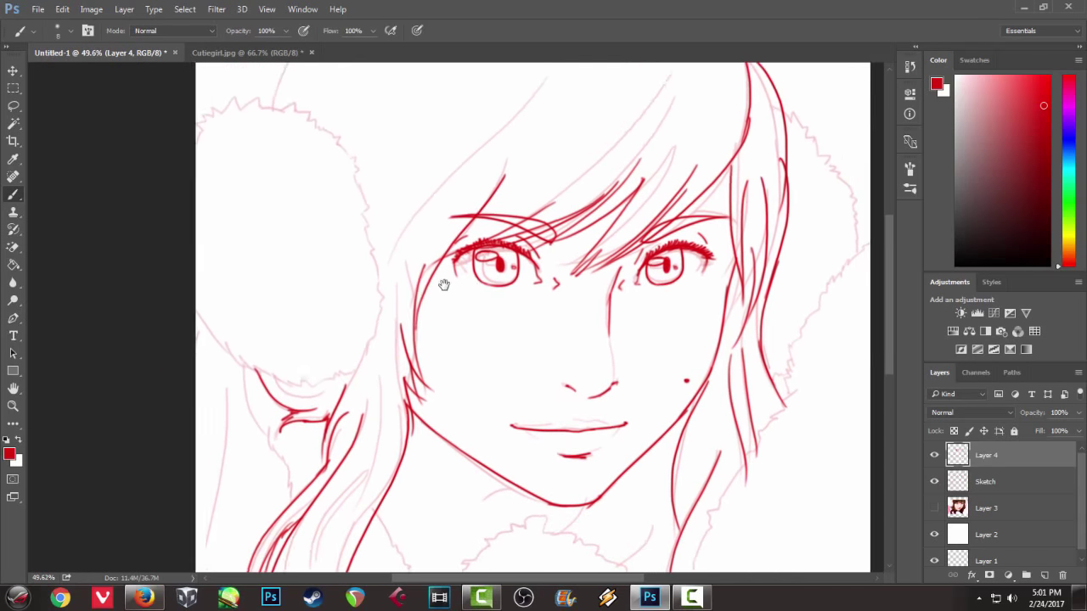
mouse_move(196, 141)
left_mouse_down()
mouse_move(230, 100)
mouse_move(289, 112)
mouse_move(344, 146)
mouse_move(386, 299)
mouse_move(352, 373)
mouse_move(336, 380)
mouse_move(277, 382)
mouse_move(231, 357)
left_mouse_up()
left_click_drag(197, 311, 236, 365)
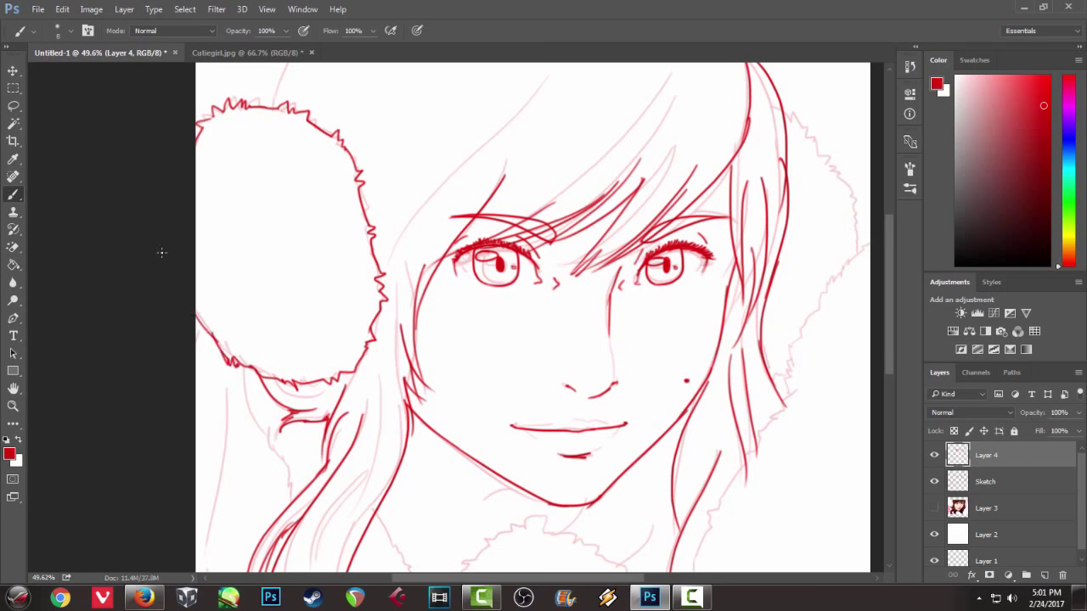
left_click_drag(454, 358, 414, 408)
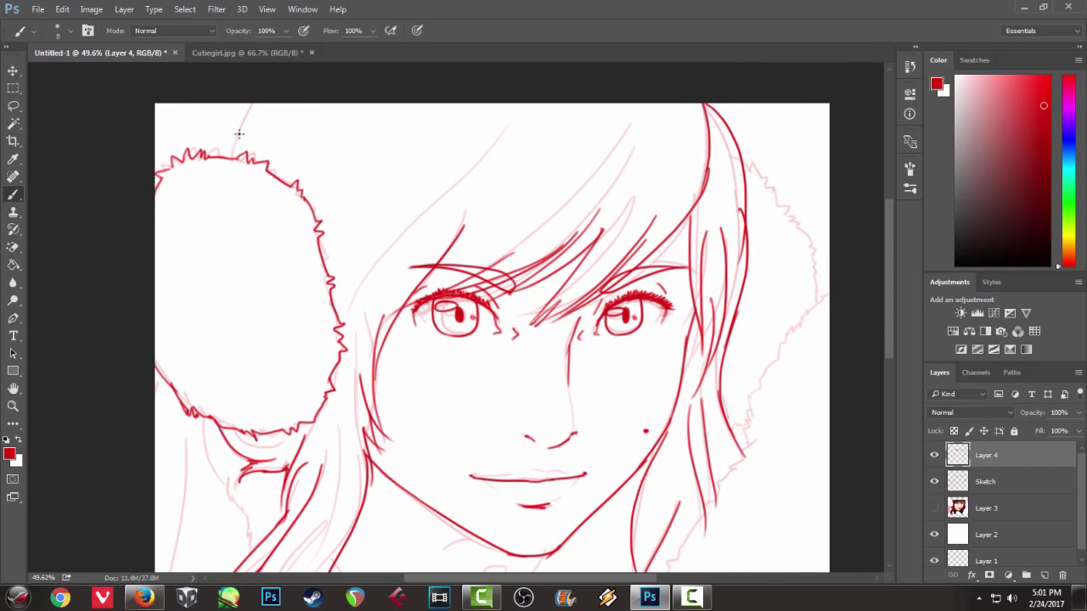
left_click_drag(230, 149, 255, 104)
- Draw long strands across the crown and short strands on the upper right hair
left_click_drag(629, 128, 485, 275)
key("ctrl+z")
left_click_drag(638, 110, 466, 270)
left_click_drag(633, 119, 501, 259)
key("ctrl+z")
left_click_drag(632, 118, 498, 261)
left_click_drag(649, 126, 559, 262)
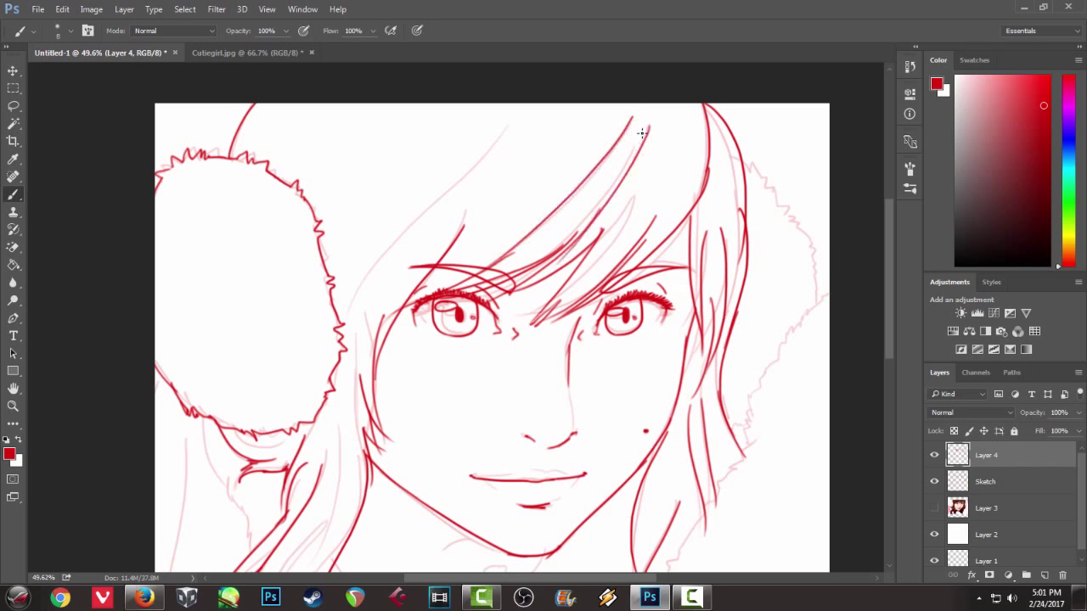
left_click_drag(667, 134, 565, 275)
key("ctrl+z")
left_click_drag(646, 169, 577, 263)
- Draw long strands down the left bangs and the left side of the face
left_click_drag(508, 131, 350, 323)
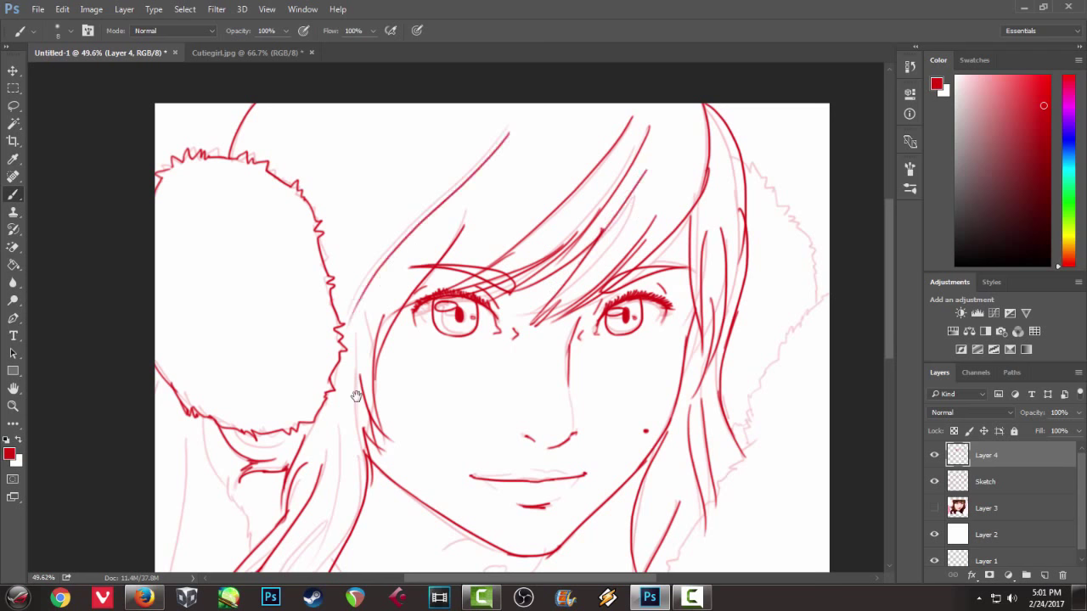
left_click_drag(363, 391, 366, 259)
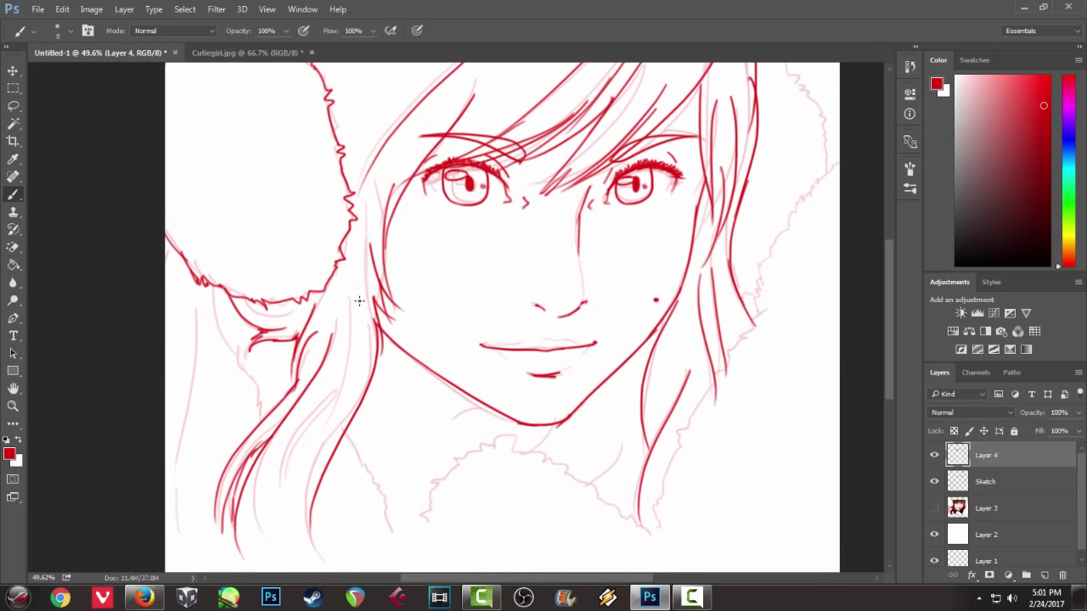
left_click_drag(351, 273, 316, 459)
left_click_drag(417, 453, 365, 354)
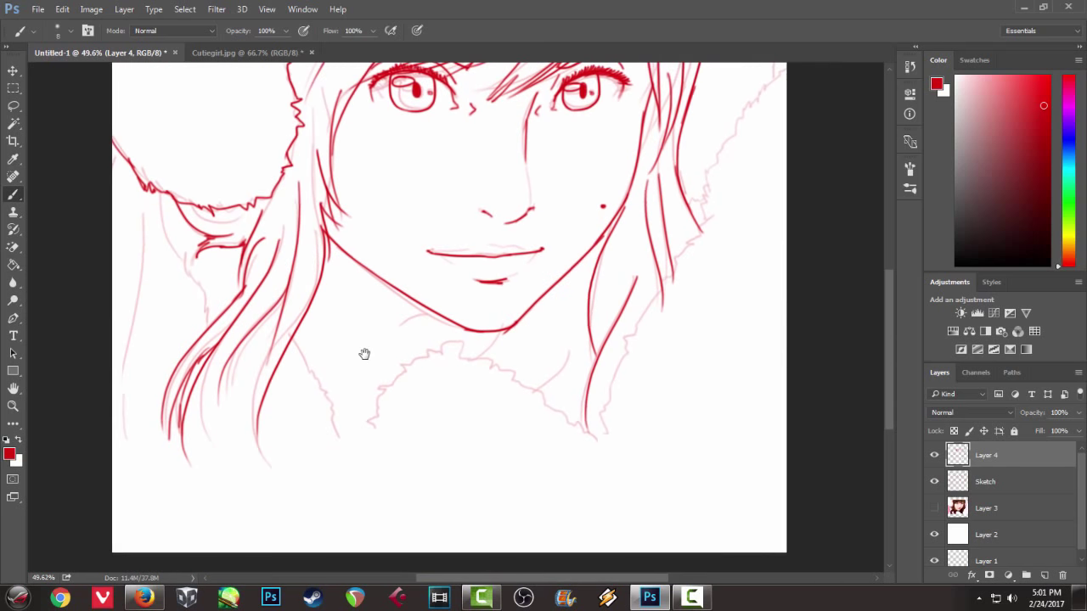
- Ink the jagged fur collar edges under the chin and right of the neck, plus a neck line
left_click_drag(296, 345, 344, 440)
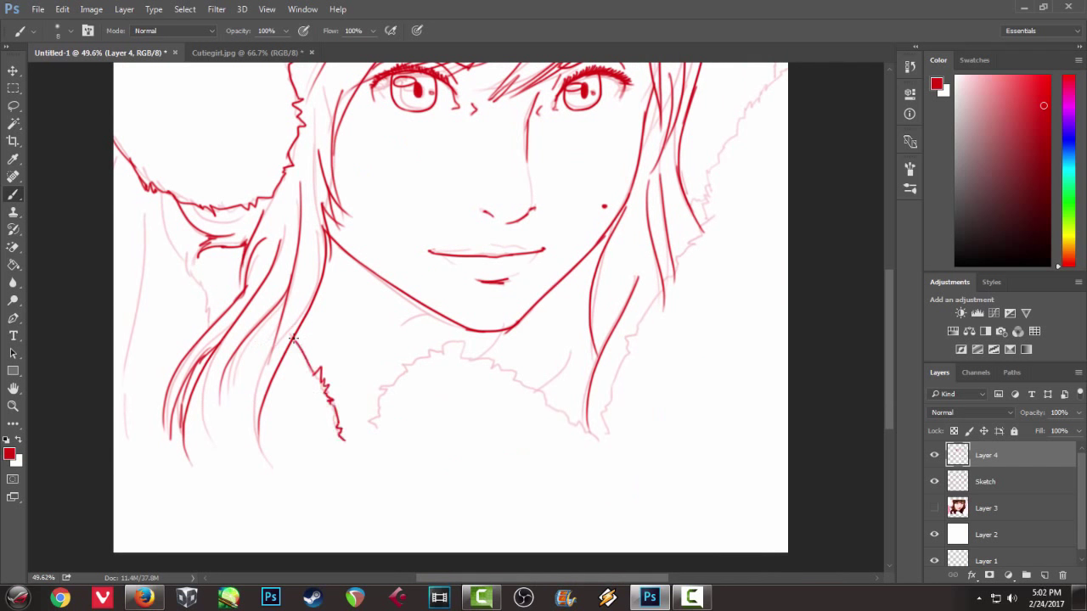
mouse_move(377, 433)
left_mouse_down()
mouse_move(409, 365)
mouse_move(462, 338)
mouse_move(464, 360)
mouse_move(518, 375)
mouse_move(606, 441)
left_mouse_up()
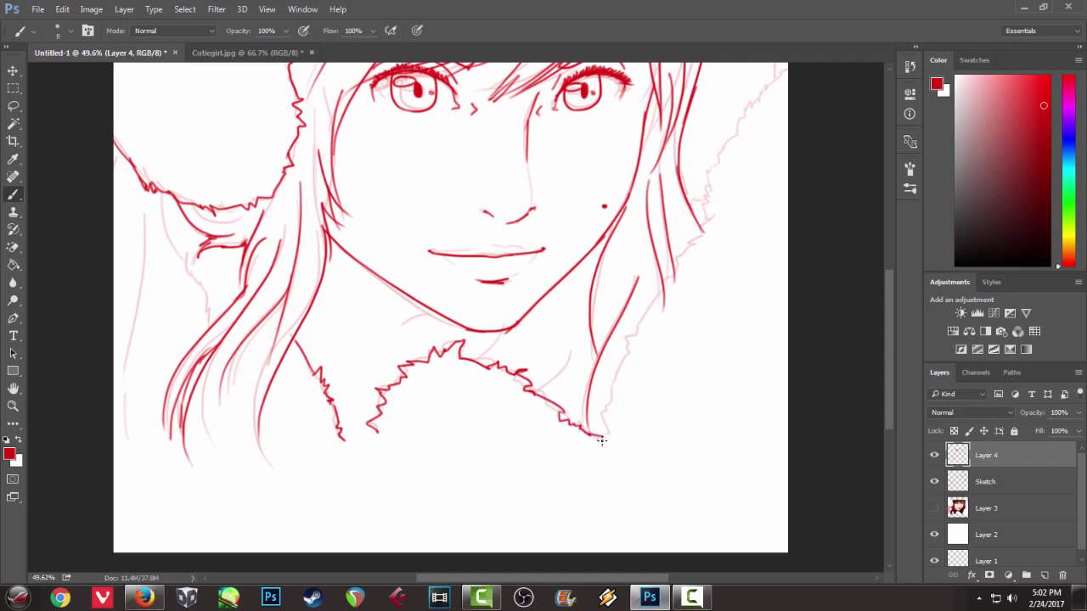
left_click_drag(438, 312, 401, 330)
left_click_drag(477, 364, 514, 333)
key("ctrl+z")
mouse_move(465, 365)
left_mouse_down()
mouse_move(513, 328)
mouse_move(394, 430)
left_mouse_up()
mouse_move(478, 515)
left_mouse_down()
mouse_move(504, 418)
mouse_move(664, 158)
mouse_move(534, 271)
left_mouse_up()
- Redraw the left hair strand and add fur strokes joining the left collar edge
mouse_move(499, 114)
left_mouse_down()
mouse_move(522, 129)
mouse_move(557, 192)
mouse_move(560, 238)
mouse_move(540, 292)
left_mouse_up()
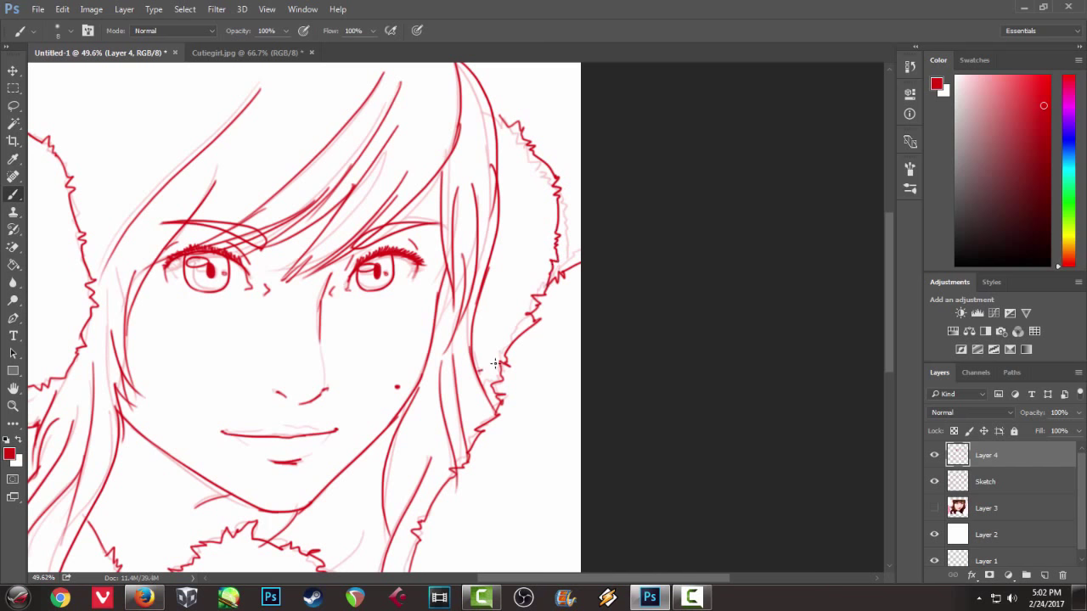
left_click_drag(229, 311, 394, 268)
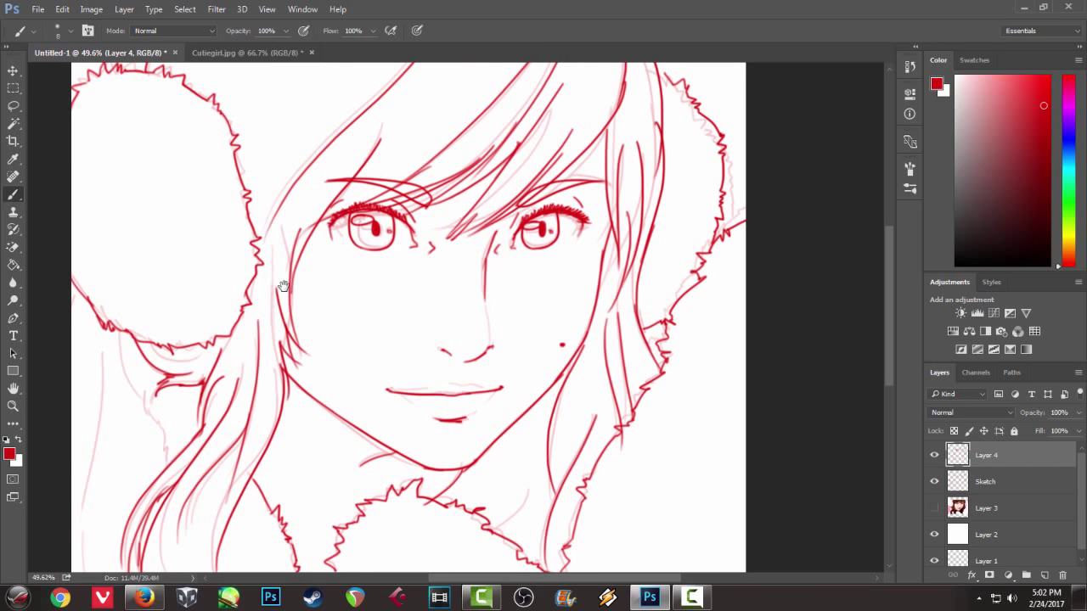
mouse_move(143, 346)
left_mouse_down()
mouse_move(187, 300)
mouse_move(186, 365)
left_mouse_up()
key("ctrl+z")
left_click_drag(160, 289, 208, 407)
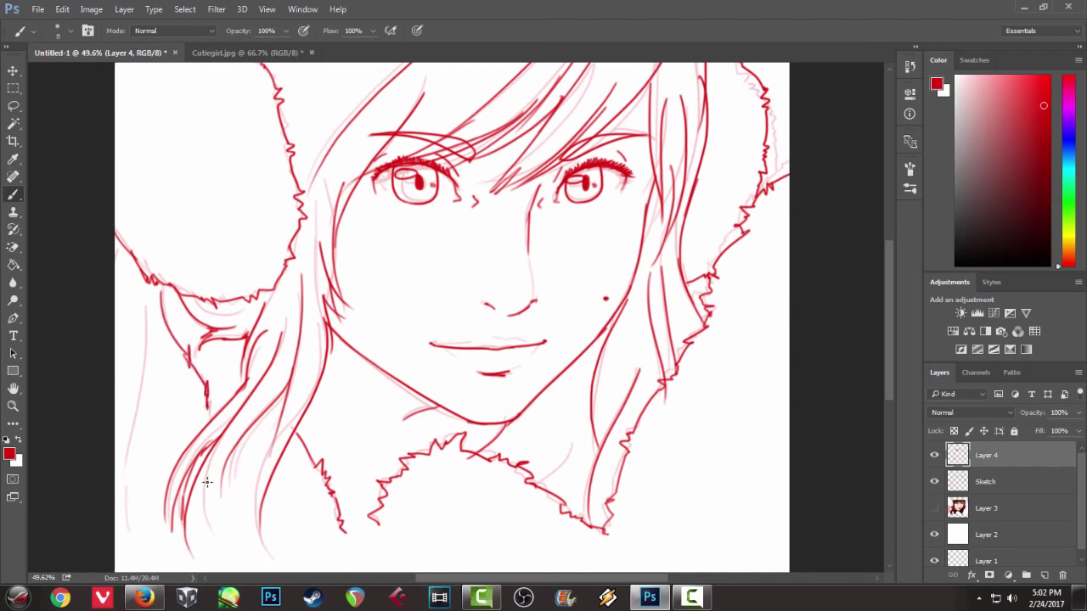
mouse_move(337, 573)
left_mouse_down()
mouse_move(374, 312)
mouse_move(337, 393)
left_mouse_up()
mouse_move(342, 355)
left_mouse_down()
mouse_move(360, 377)
mouse_move(374, 344)
left_mouse_up()
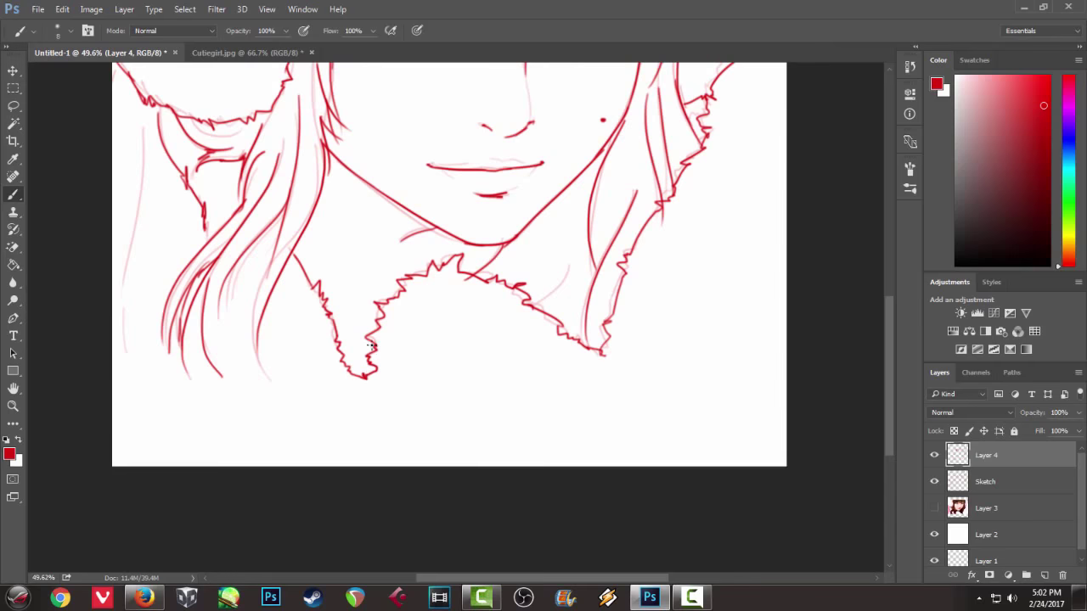
left_click_drag(326, 286, 367, 425)
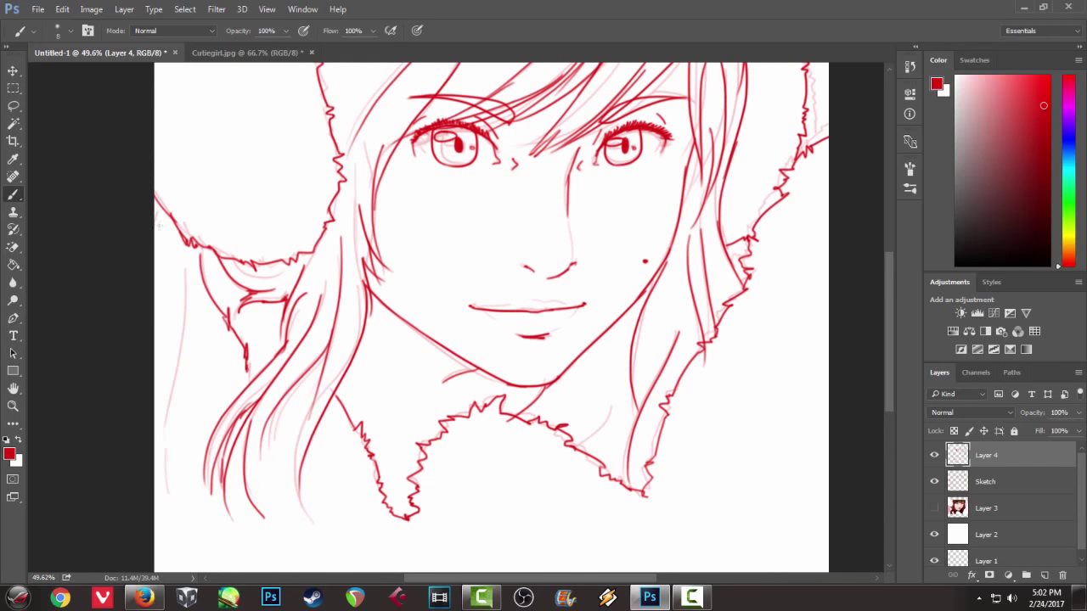
left_click_drag(152, 234, 178, 229)
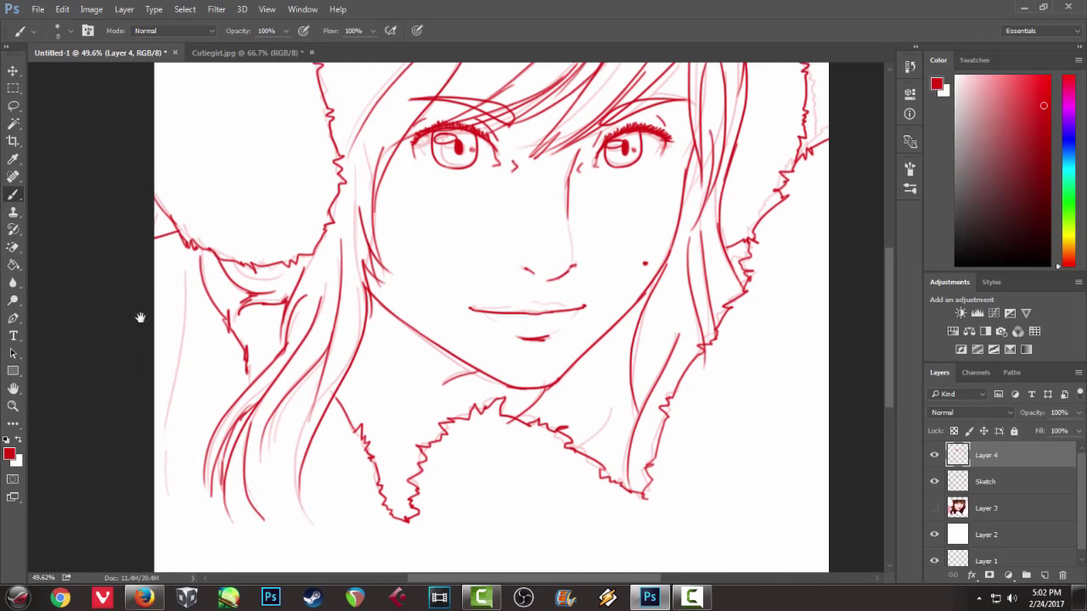
left_click_drag(141, 315, 24, 425)
- Hide the Sketch layer and the Layer 3 reference photo
scroll(82, 359, "down", 3)
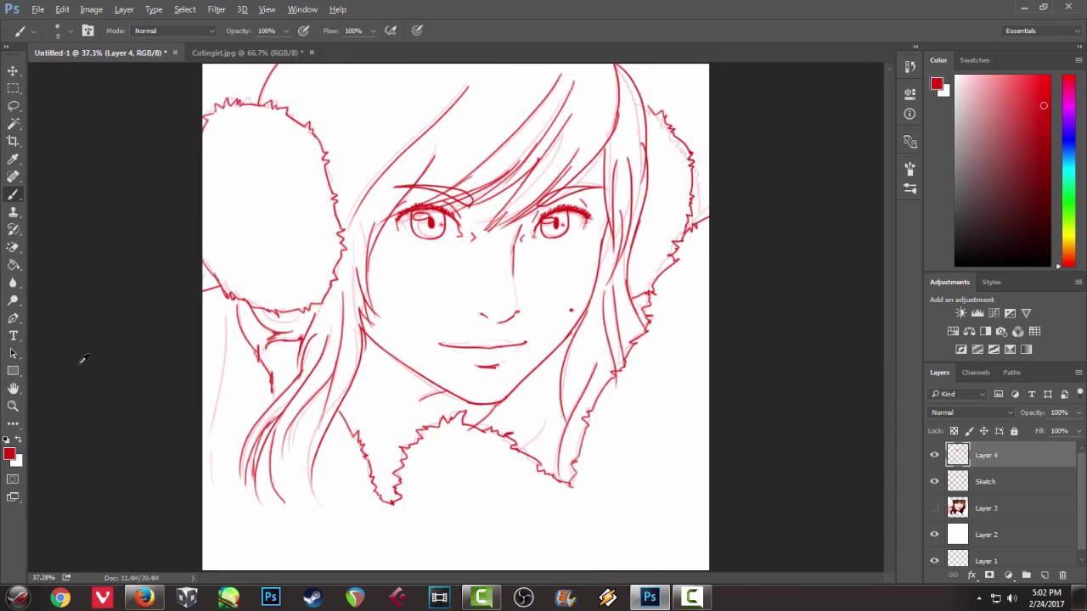
scroll(83, 360, "up", 1)
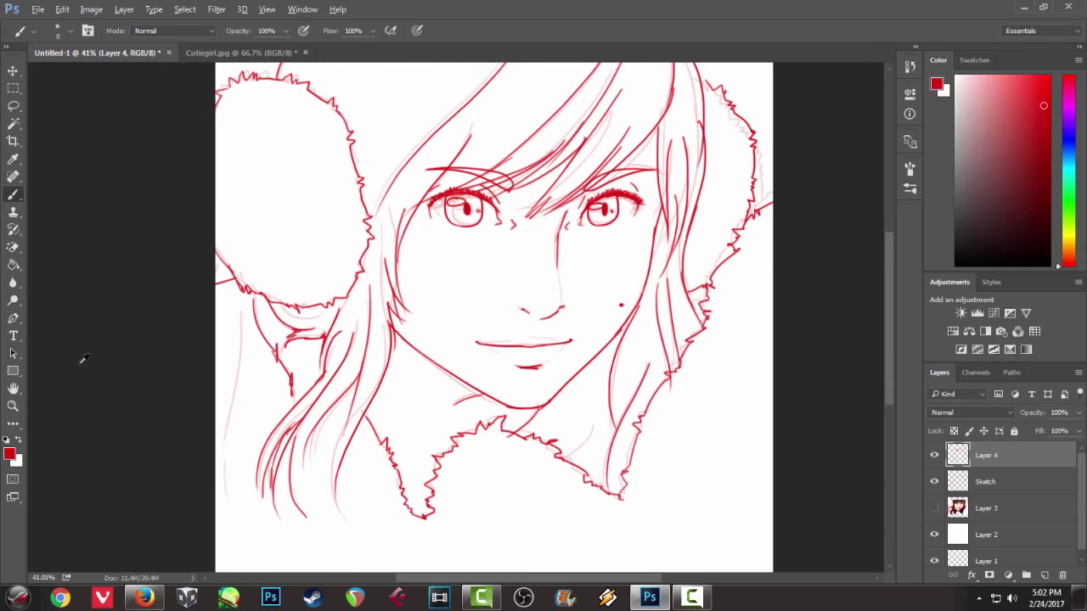
left_click(934, 482)
left_click(935, 507)
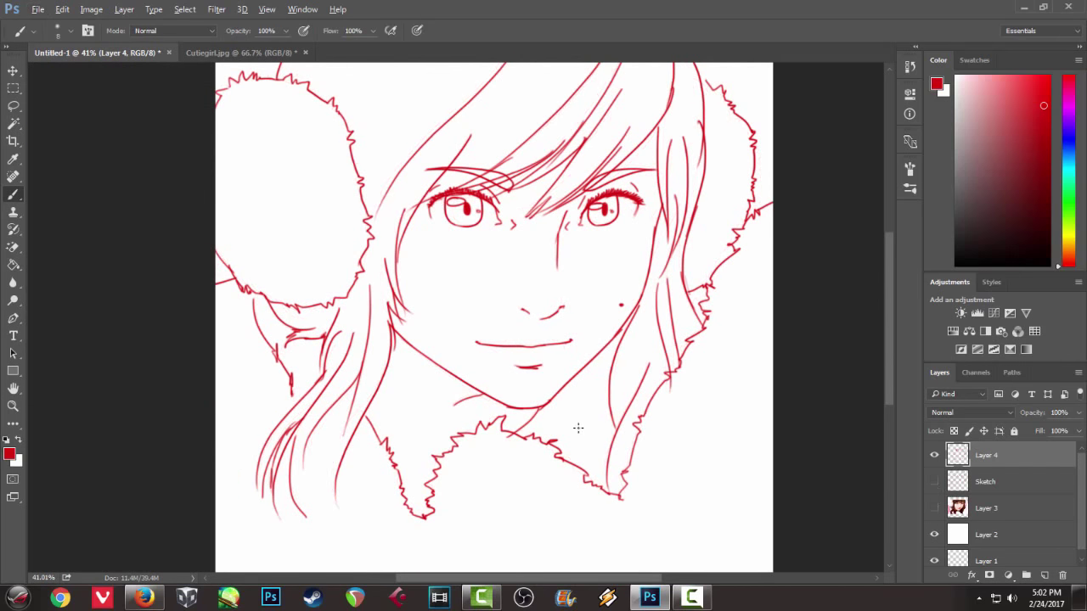
- Thicken the left lash corner and draw lower eyelid lines under both eyes
scroll(578, 428, "down", 2)
scroll(579, 426, "up", 2)
scroll(584, 422, "up", 2)
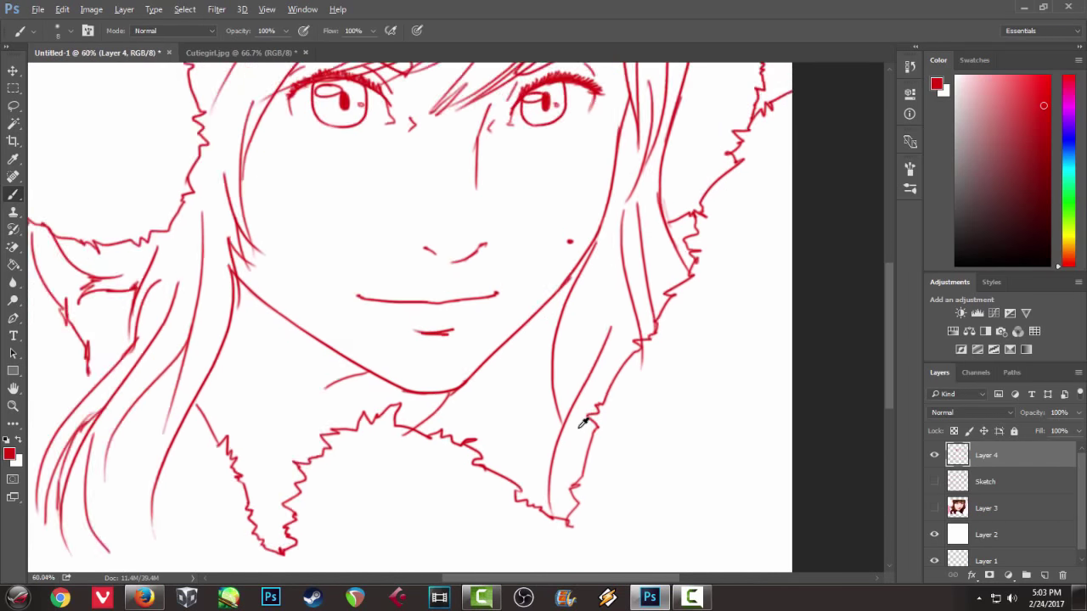
scroll(584, 422, "up", 1)
scroll(342, 376, "up", 3)
scroll(313, 357, "up", 1)
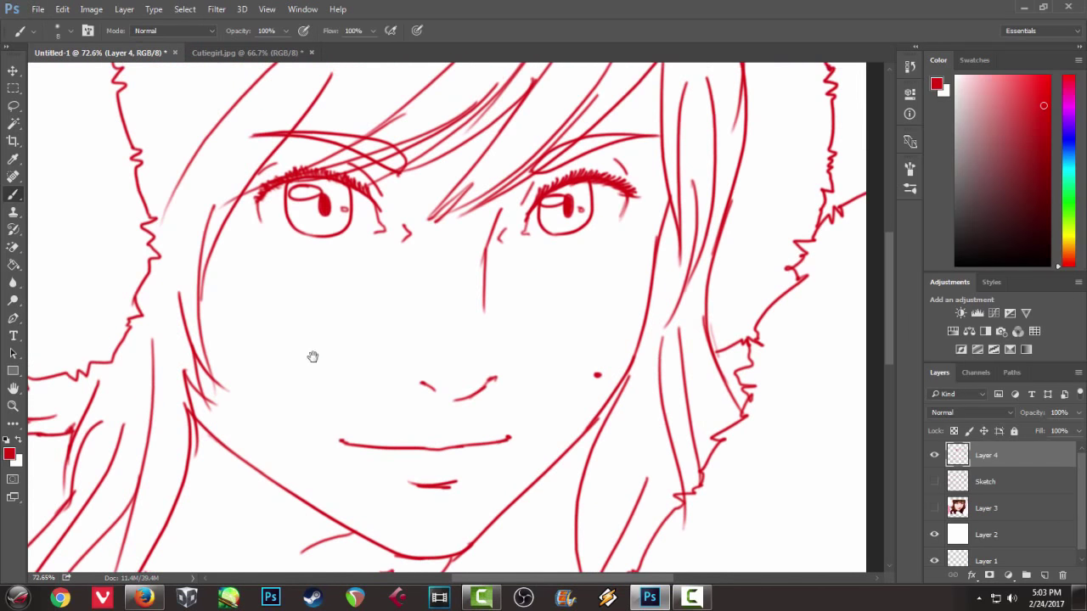
left_click_drag(256, 199, 262, 222)
left_click_drag(296, 242, 336, 246)
key("ctrl+z")
mouse_move(549, 241)
left_mouse_down()
mouse_move(589, 237)
mouse_move(581, 244)
left_mouse_up()
key("ctrl+z")
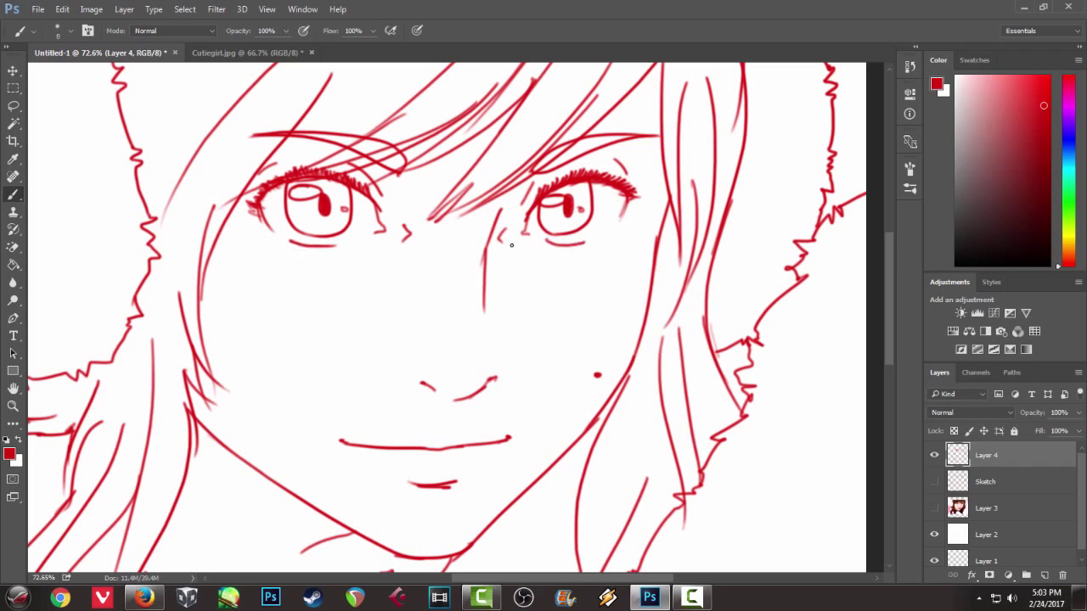
- Hatch blush marks on both cheeks, stepping back stray strokes near the cheek, nose and lip
mouse_move(237, 293)
left_mouse_down()
mouse_move(276, 273)
mouse_move(309, 275)
left_mouse_up()
mouse_move(568, 286)
left_mouse_down()
mouse_move(633, 275)
mouse_move(596, 278)
mouse_move(606, 277)
mouse_move(591, 260)
mouse_move(624, 260)
left_mouse_up()
key("ctrl+alt+z")
key("ctrl+alt+z")
key("ctrl+alt+z")
key("ctrl+alt+z")
key("ctrl+alt+z")
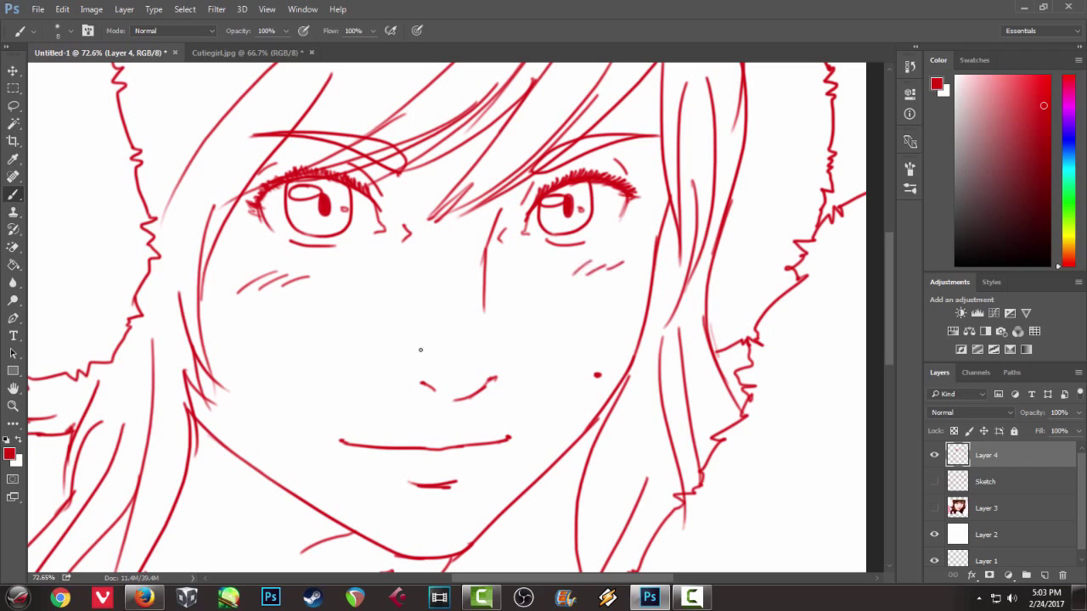
key("ctrl+alt+z")
left_click_drag(501, 399, 535, 328)
key("ctrl+alt+z")
left_click_drag(443, 437, 503, 354)
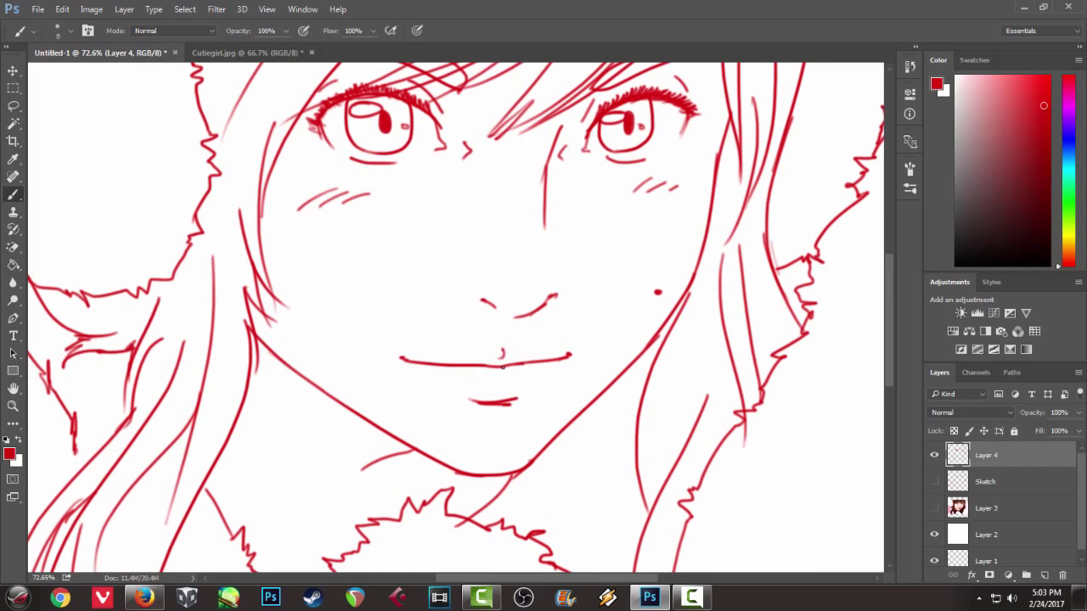
key("ctrl+alt+z")
scroll(577, 316, "down", 2)
scroll(597, 298, "down", 2)
- Try a hair strand at the top of the head, then compare against the reference photo
scroll(603, 291, "down", 2)
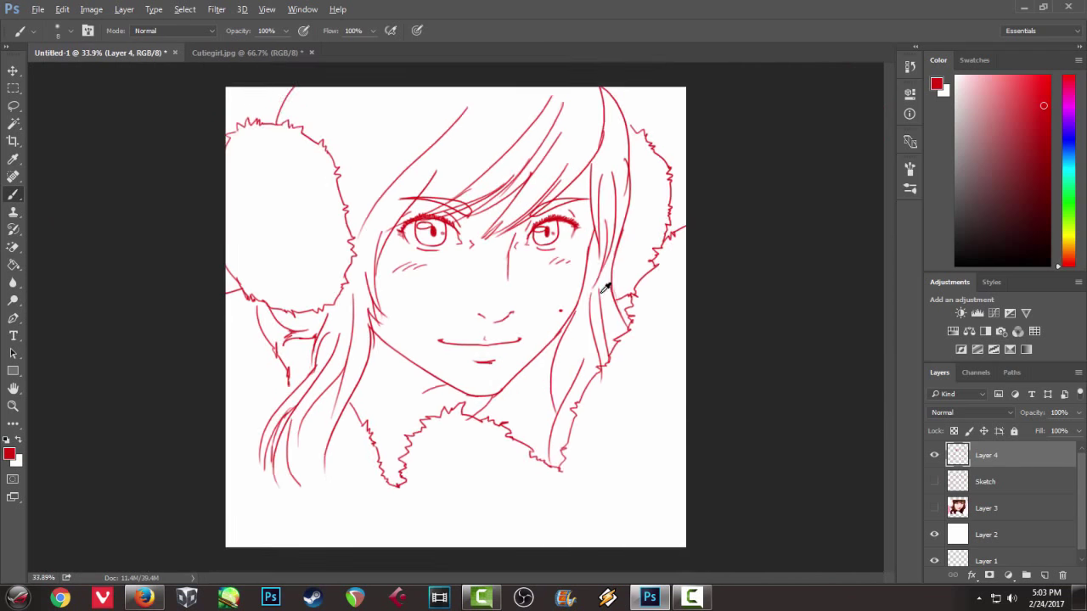
left_click_drag(509, 97, 415, 183)
key("ctrl+z")
left_click(934, 455)
left_click(934, 508)
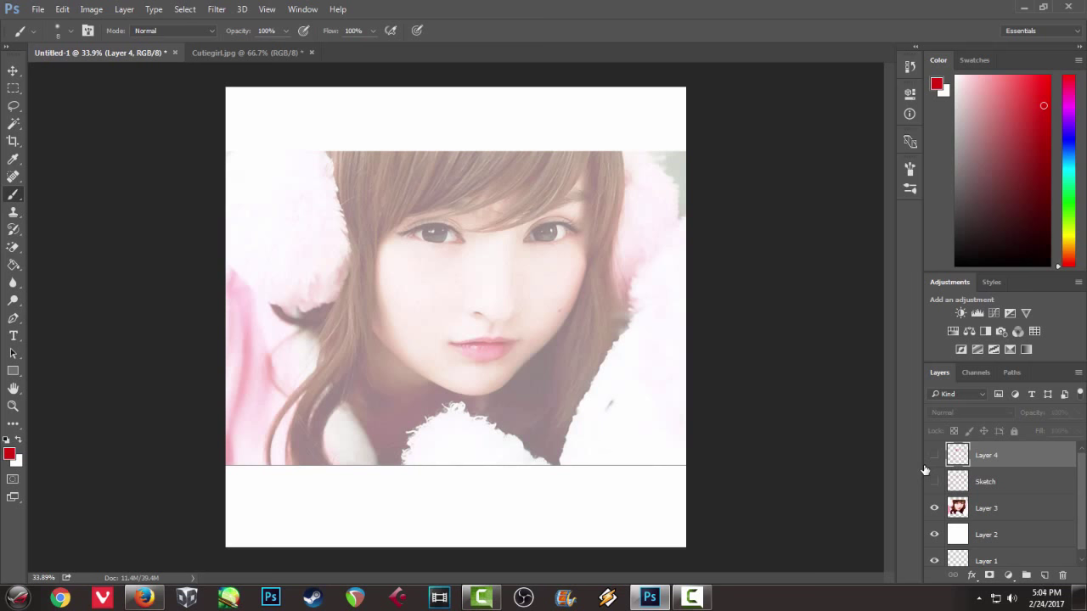
- Show the Sketch layer and raise its opacity to 100%
left_click(1005, 515)
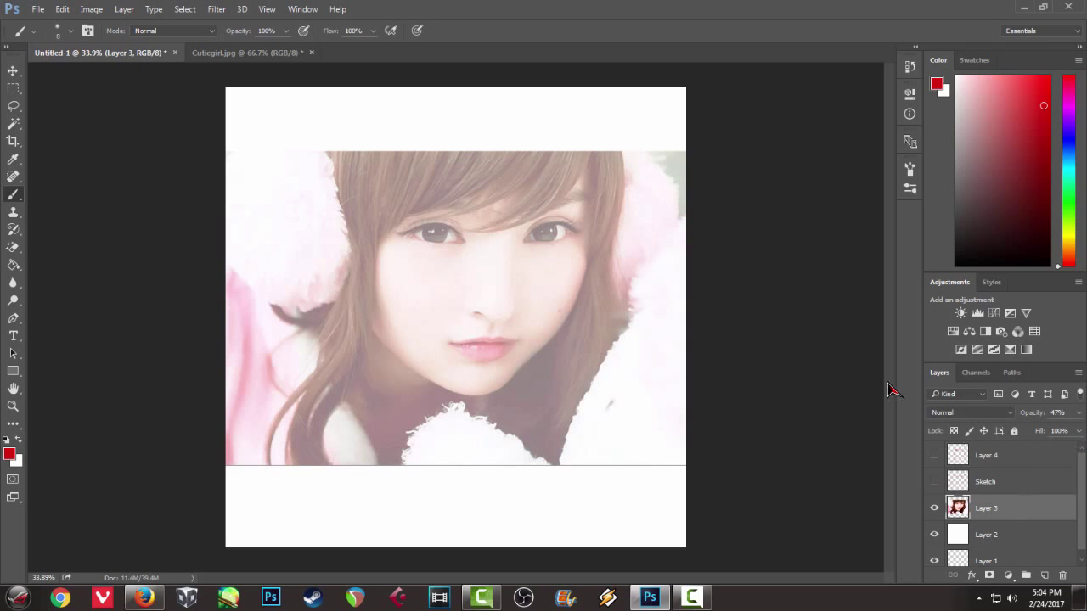
left_click(934, 481)
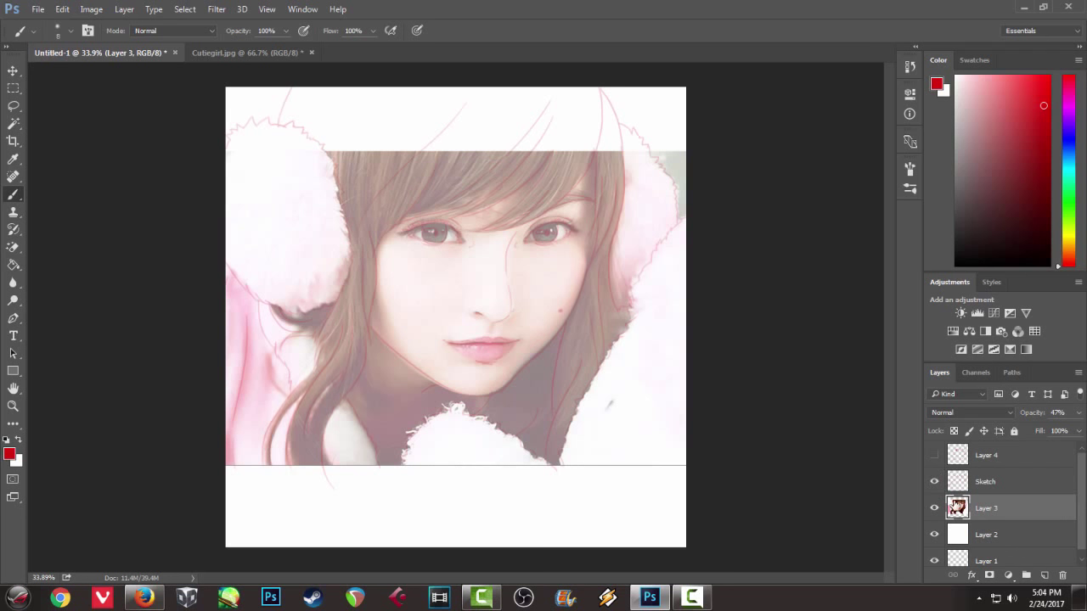
left_click(961, 486)
left_click(1078, 413)
left_click_drag(1030, 433, 1076, 431)
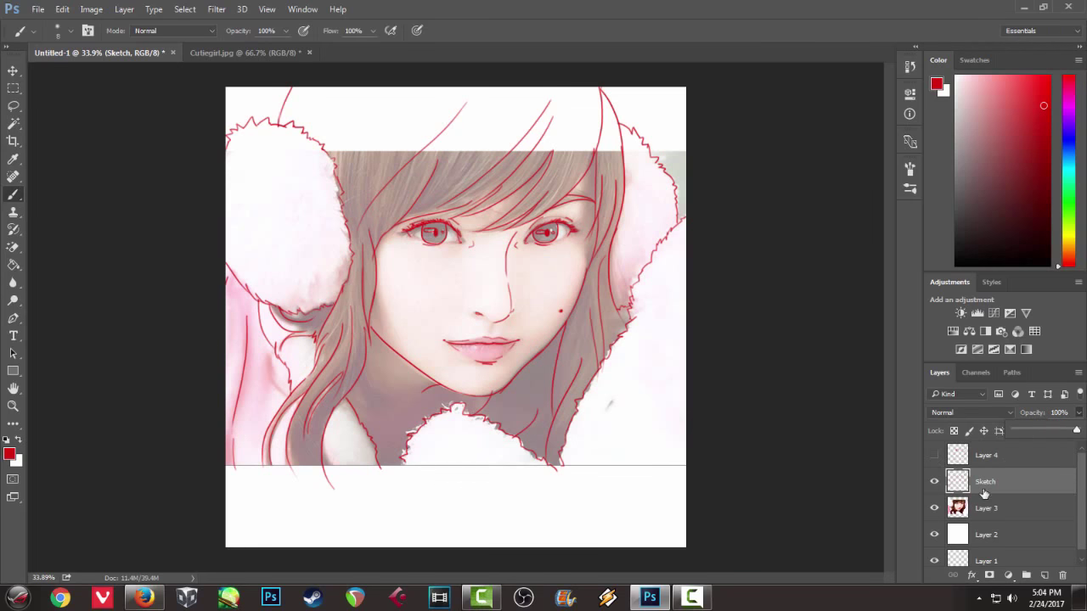
- Hide the reference photo and Sketch, leaving only the Layer 4 line art visible
left_click(934, 508)
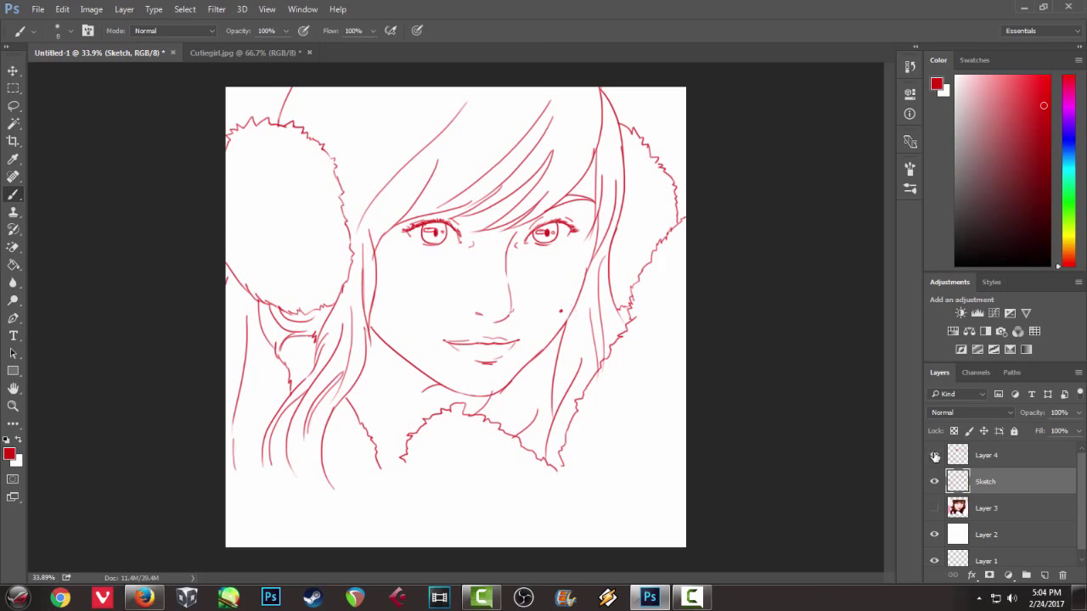
left_click(934, 456)
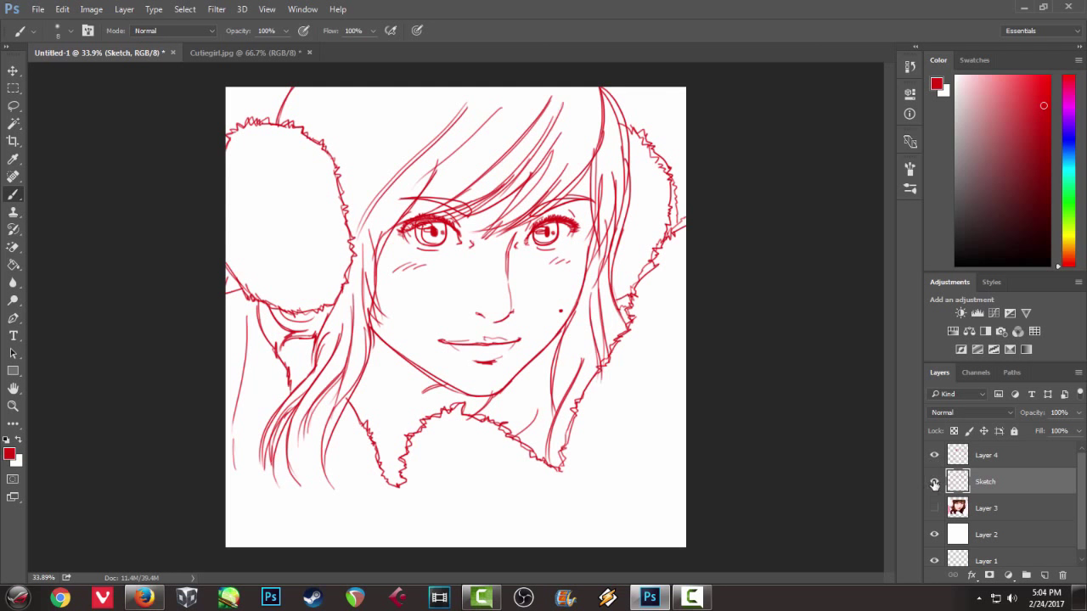
left_click(934, 482)
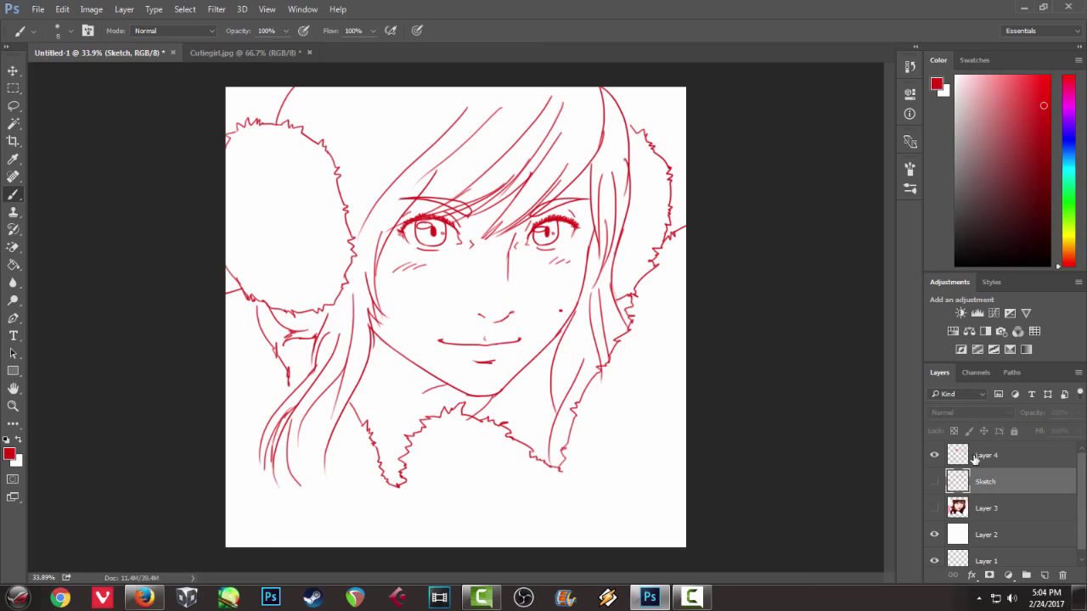
- Add a new empty Layer 5 above Layer 4
left_click(974, 459)
key("ctrl+shift+n")
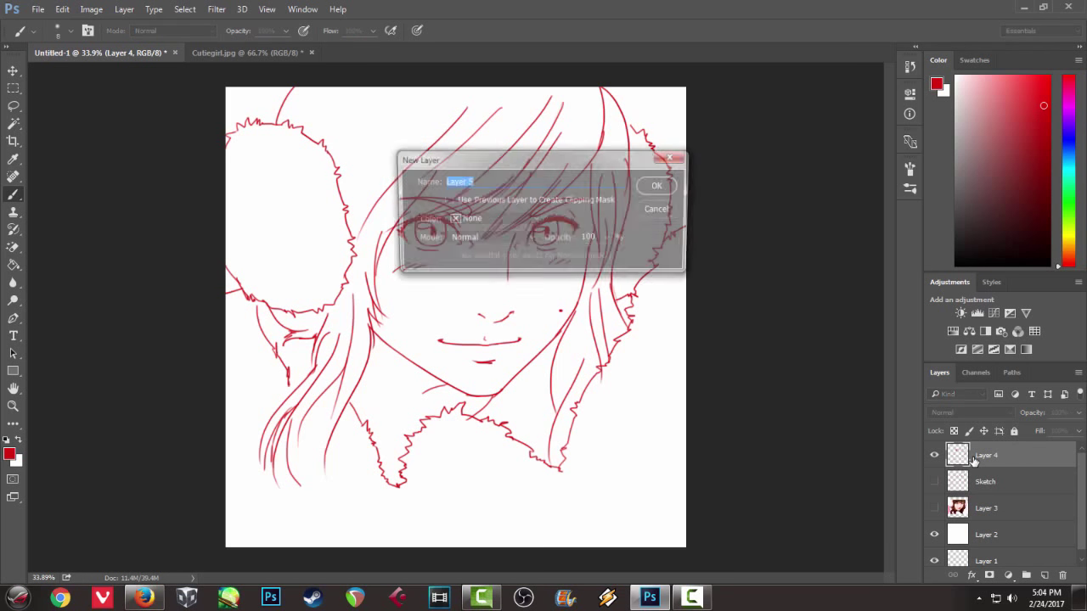
key("Return")
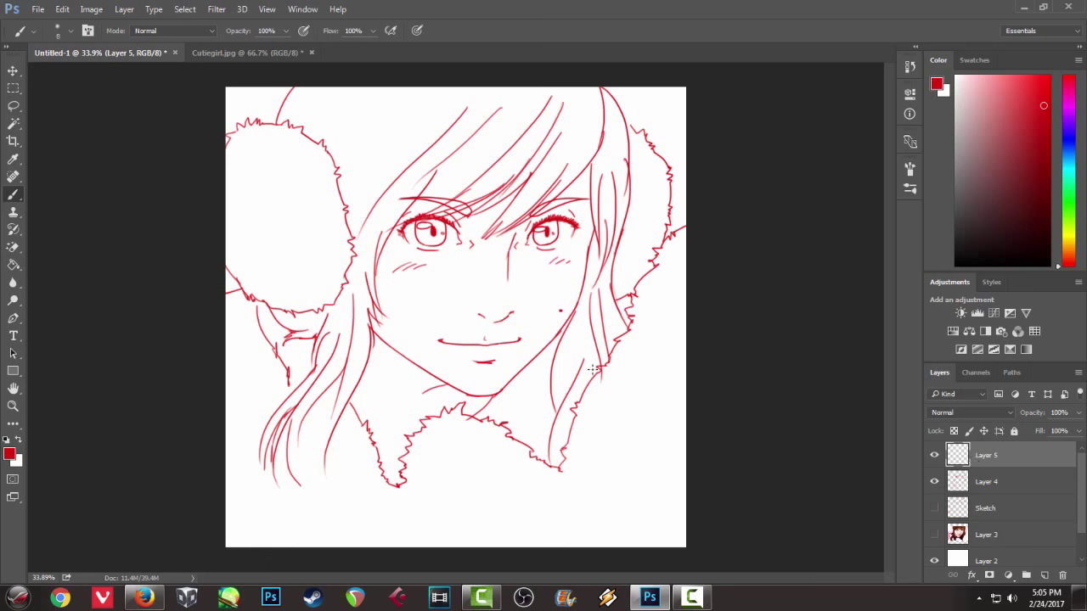
- Fade Layer 4's red sketch to 22% opacity
left_click(1007, 484)
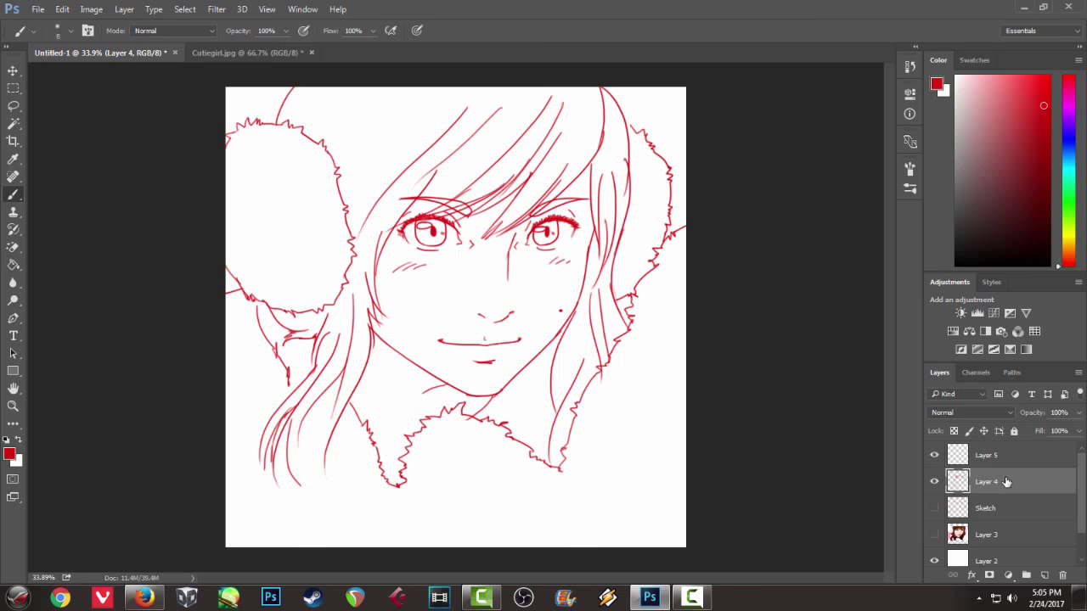
left_click(1078, 413)
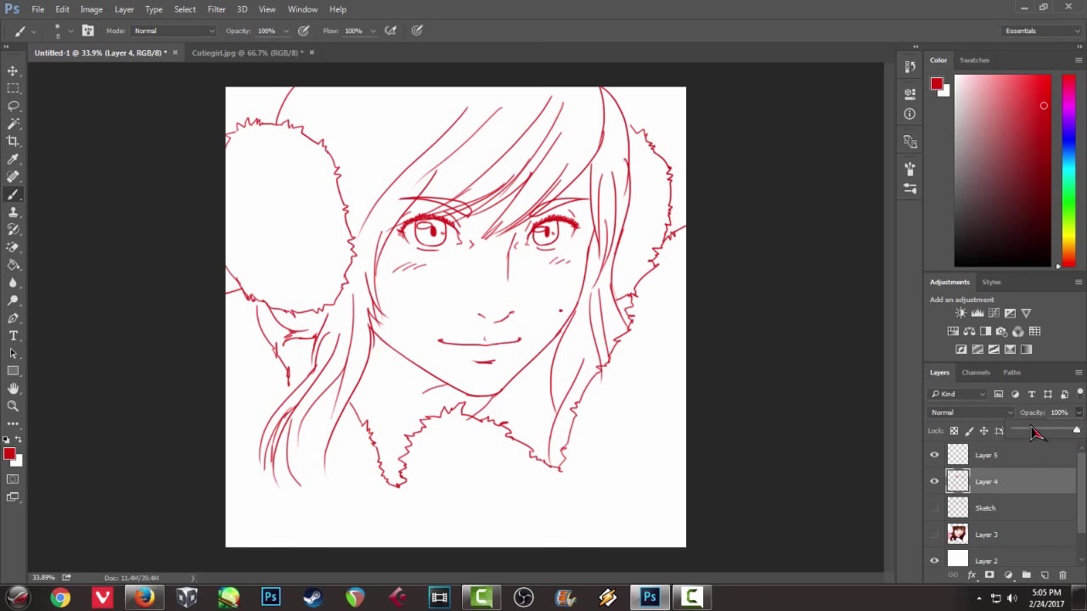
left_click(1029, 431)
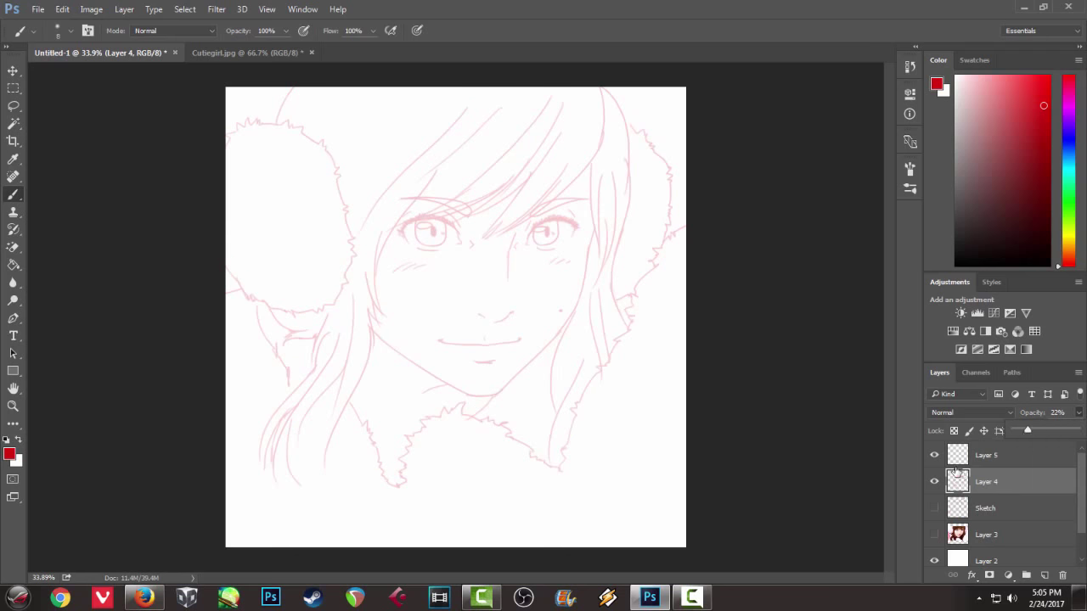
- Make Layer 5 active and reset the paint colour to black
left_click(958, 462)
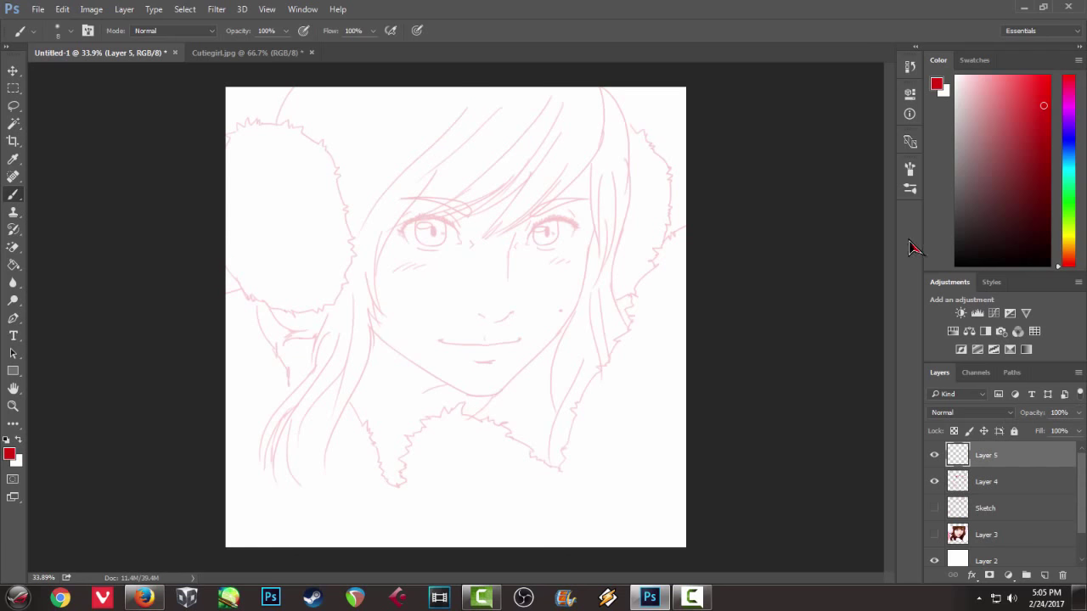
key("d")
left_click(909, 188)
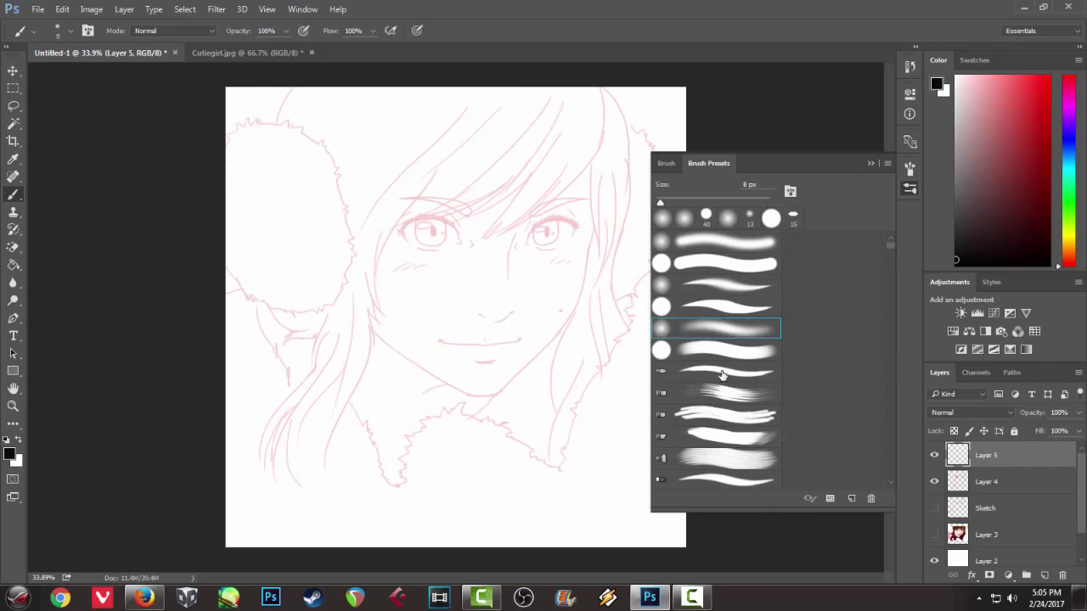
left_click(870, 163)
scroll(582, 283, "up", 2)
scroll(583, 284, "up", 2)
- Ink the jawline in black from the left side around the chin and up the right
scroll(580, 289, "up", 1)
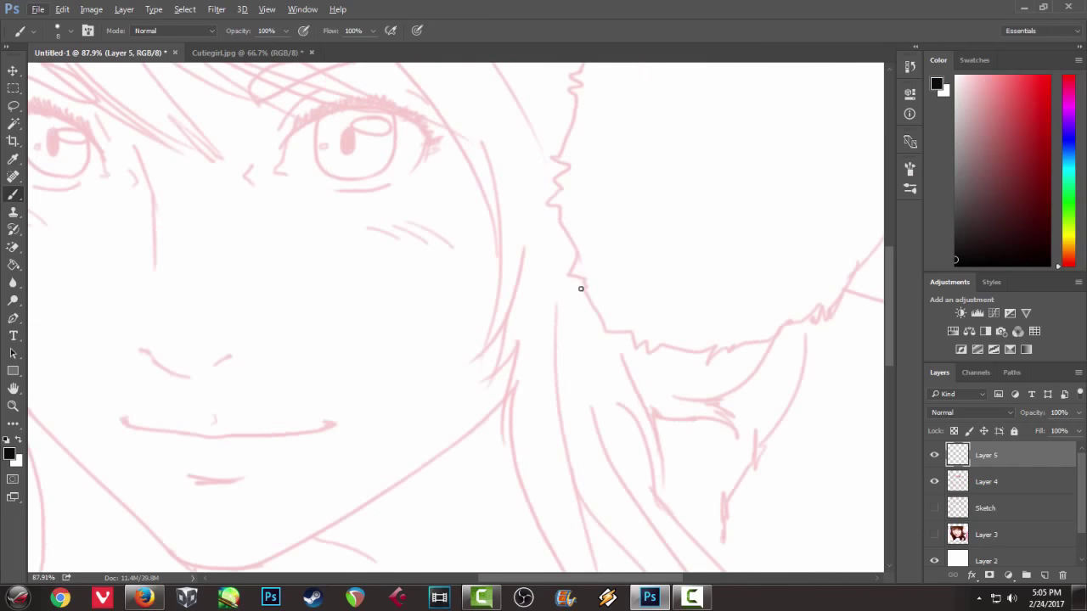
scroll(580, 288, "up", 1)
right_click(215, 229)
mouse_move(213, 103)
left_mouse_down()
mouse_move(238, 200)
mouse_move(279, 272)
left_mouse_up()
mouse_move(306, 315)
left_mouse_down()
mouse_move(255, 237)
mouse_move(344, 397)
left_mouse_up()
key("ctrl+z")
mouse_move(228, 259)
left_mouse_down()
mouse_move(396, 444)
mouse_move(458, 464)
left_mouse_up()
key("ctrl+z")
left_click_drag(389, 434, 466, 458)
key("ctrl+z")
mouse_move(388, 435)
left_mouse_down()
mouse_move(497, 454)
mouse_move(703, 331)
left_mouse_up()
key("ctrl+z")
mouse_move(454, 461)
left_mouse_down()
mouse_move(702, 330)
mouse_move(742, 286)
left_mouse_up()
scroll(742, 286, "up", 3)
- Ink the nose, the mouth line and the short lower-lip line
left_click_drag(386, 339, 423, 366)
key("ctrl+z")
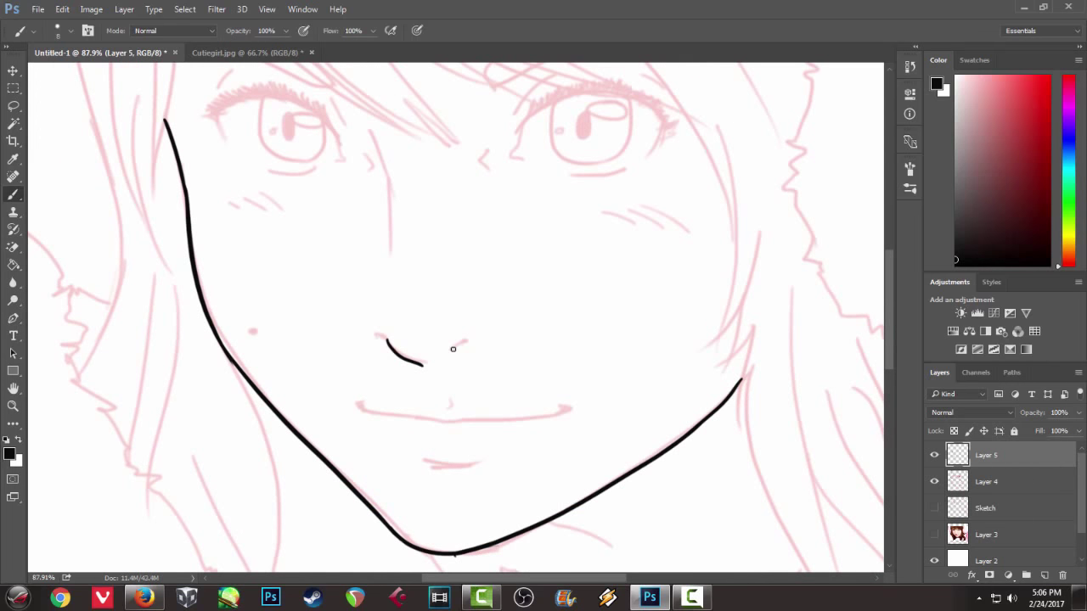
left_click_drag(364, 388, 347, 356)
left_click_drag(405, 387, 546, 384)
key("ctrl+z")
left_click_drag(338, 376, 416, 390)
key("ctrl+z")
left_click_drag(407, 427, 440, 433)
- With the canvas mirrored, ink one eye's upper lid, lower lid and iris outline
mouse_move(354, 363)
left_mouse_down()
mouse_move(380, 372)
mouse_move(342, 367)
left_mouse_up()
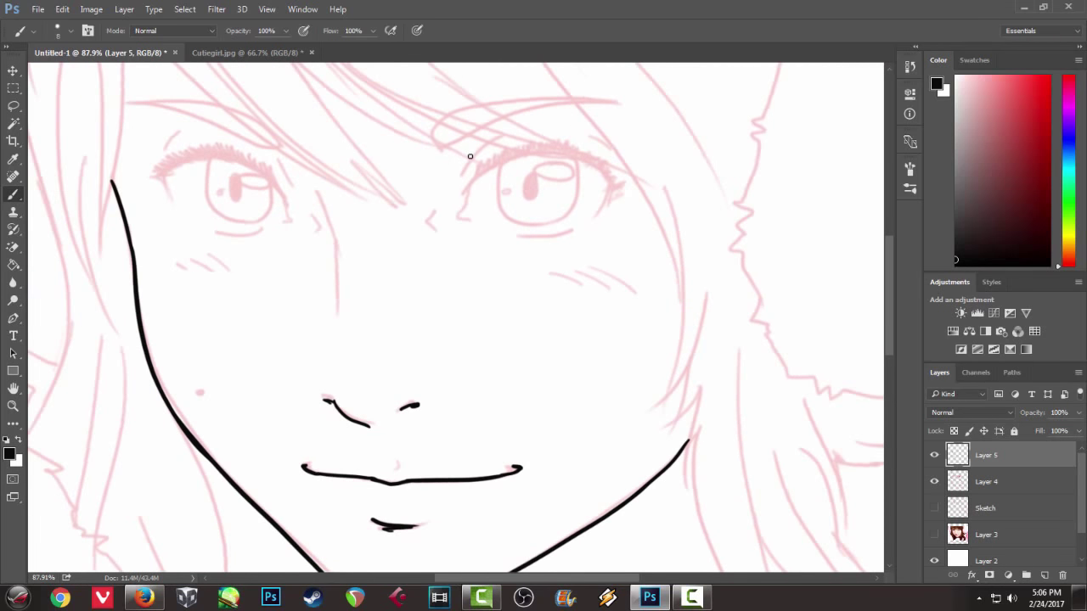
key("ctrl+alt+h")
left_click_drag(594, 184, 719, 167)
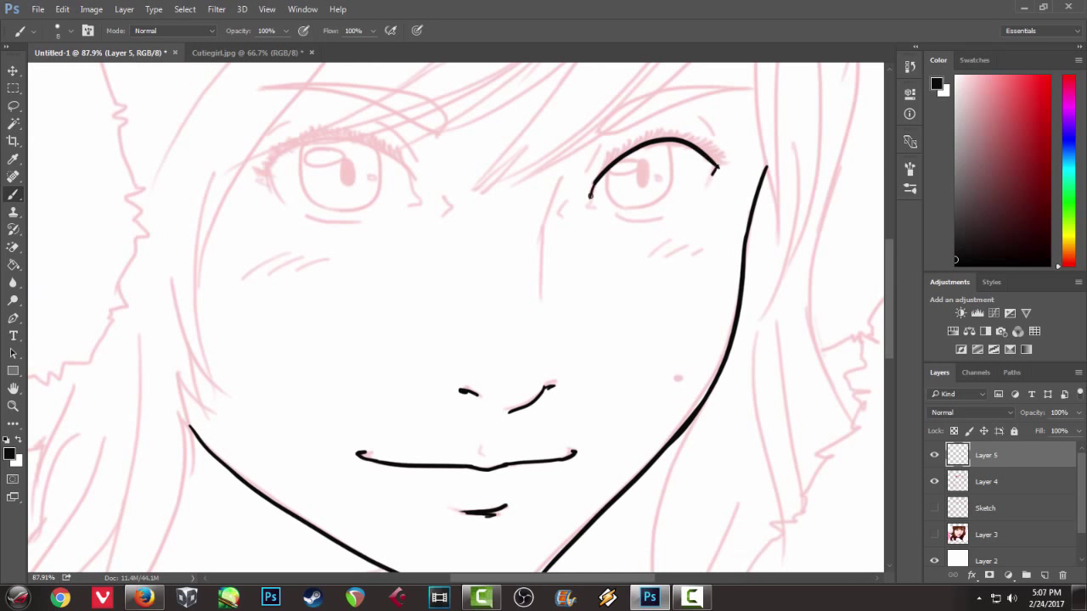
mouse_move(611, 218)
left_mouse_down()
mouse_move(668, 229)
mouse_move(608, 169)
left_mouse_up()
left_click_drag(677, 144, 627, 209)
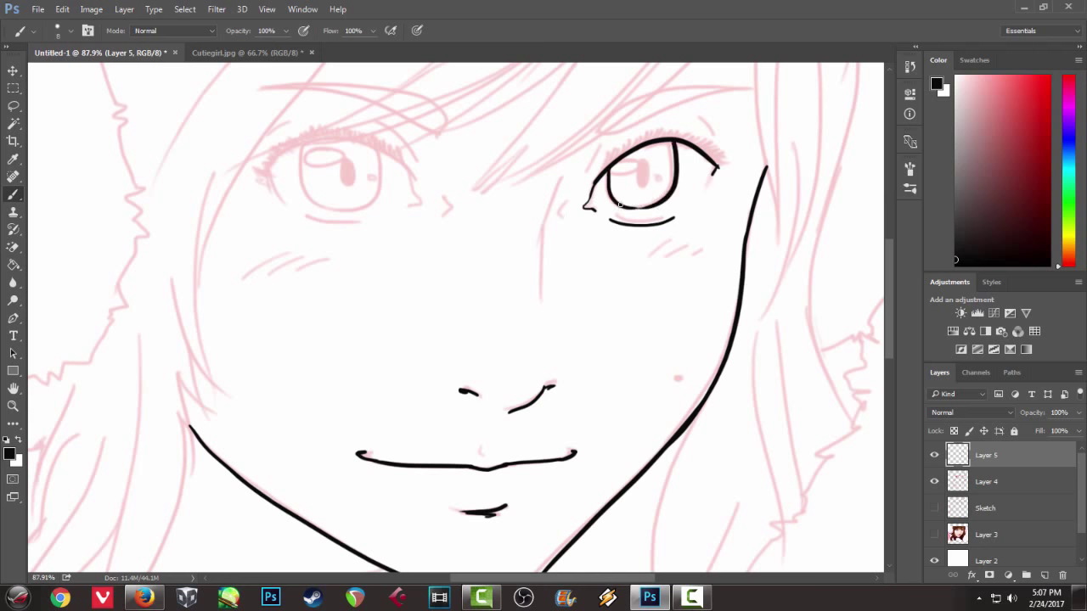
scroll(629, 191, "up", 5)
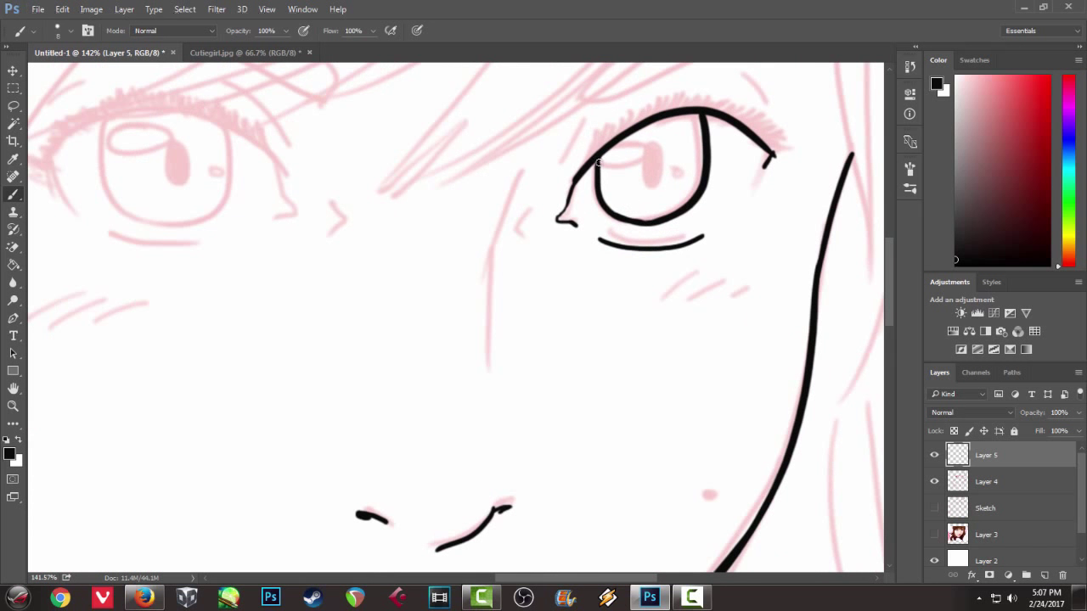
- Add the first eye's pupil, the cheek line beside it, and lashes along its upper lid
left_click_drag(651, 150, 677, 162)
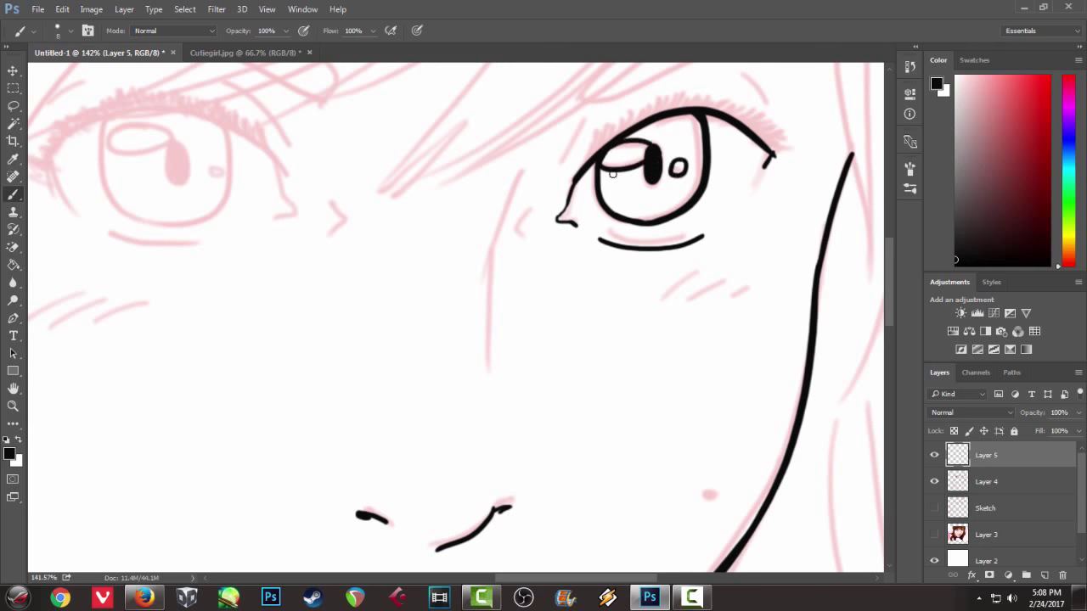
left_click_drag(520, 185, 489, 361)
mouse_move(595, 138)
left_mouse_down()
mouse_move(528, 175)
mouse_move(503, 217)
mouse_move(538, 163)
mouse_move(594, 132)
left_mouse_up()
left_click_drag(589, 152, 625, 131)
left_click_drag(620, 148, 656, 132)
mouse_move(647, 150)
left_mouse_down()
mouse_move(666, 136)
mouse_move(700, 155)
left_mouse_up()
left_click_drag(693, 174, 715, 173)
left_click_drag(701, 188, 723, 186)
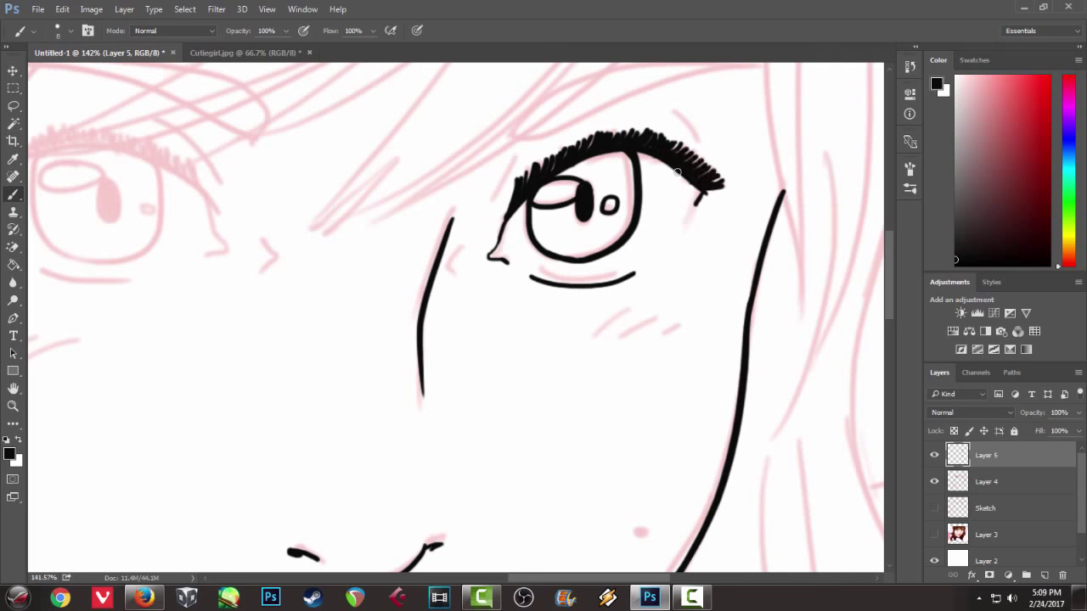
scroll(611, 178, "left", 3)
scroll(569, 213, "right", 9)
- Ink the second eye's upper lid curve, its outer side and a small mark by the inner corner
left_click_drag(435, 225, 533, 154)
left_click_drag(623, 157, 607, 177)
key("ctrl+z")
mouse_move(438, 221)
left_mouse_down()
mouse_move(623, 171)
mouse_move(676, 211)
left_mouse_up()
key("ctrl+z")
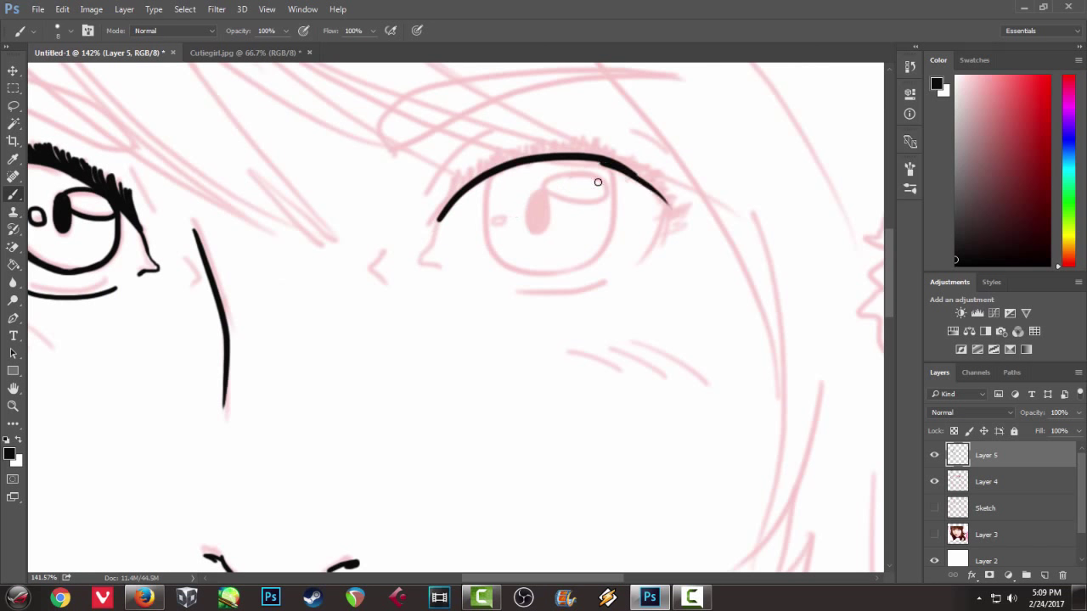
left_click_drag(611, 162, 650, 253)
left_click_drag(675, 208, 661, 249)
left_click_drag(439, 223, 446, 273)
key("ctrl+z")
key("ctrl+z")
mouse_move(379, 254)
left_mouse_down()
mouse_move(367, 285)
mouse_move(361, 277)
mouse_move(379, 290)
left_mouse_up()
key("ctrl+z")
left_click_drag(501, 293, 717, 264)
- Ink the second eye's lower lid, iris, oval pupil and two highlights
left_click_drag(603, 159, 641, 257)
mouse_move(727, 150)
left_mouse_down()
mouse_move(645, 255)
mouse_move(667, 259)
left_mouse_up()
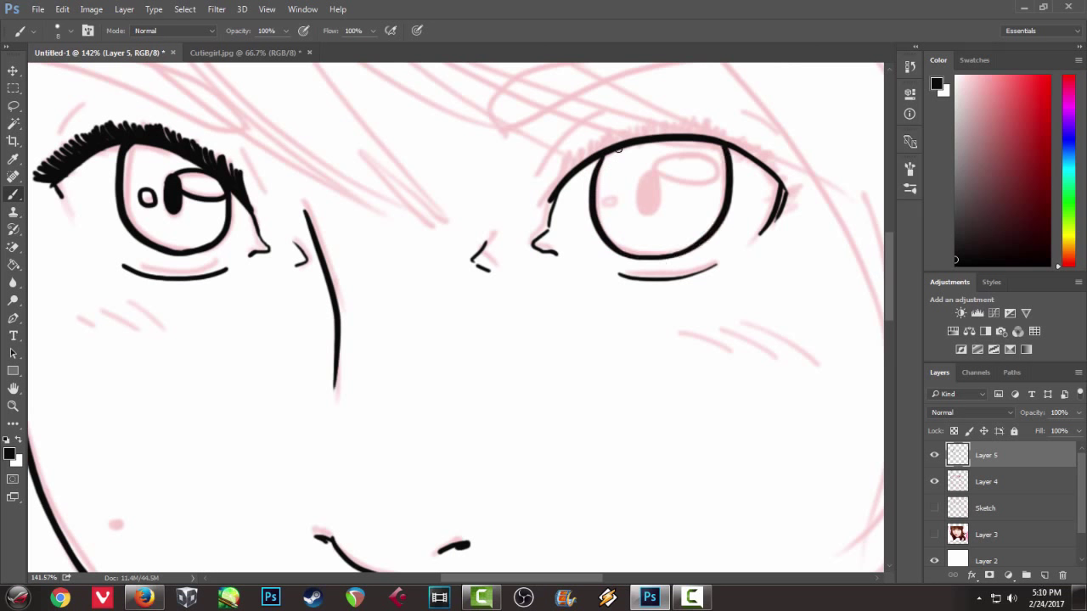
key("ctrl+z")
left_click_drag(647, 173, 647, 178)
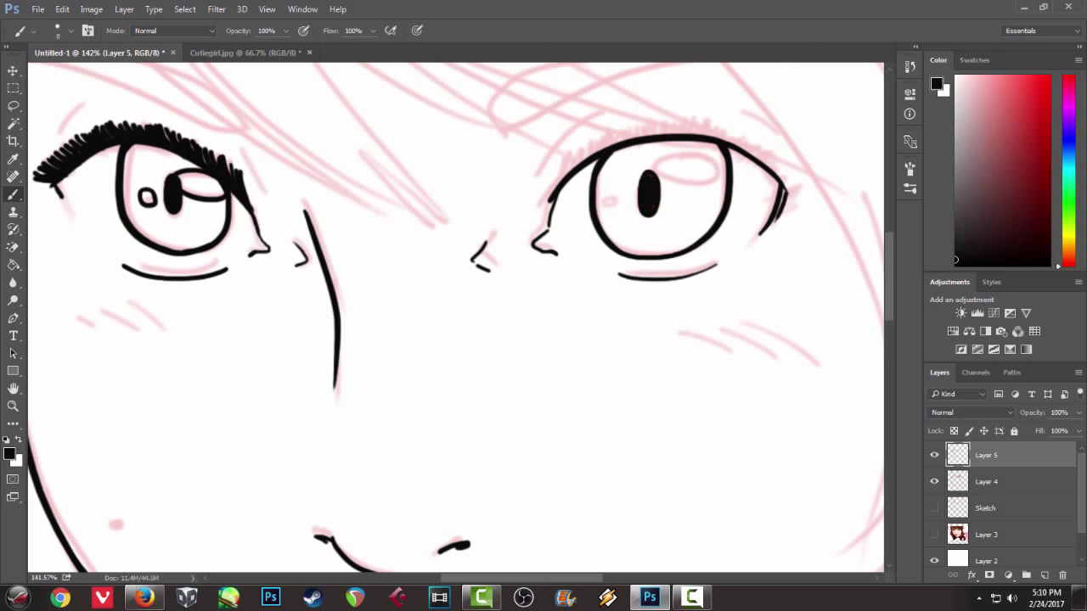
left_click_drag(705, 154, 714, 160)
left_click_drag(625, 197, 623, 198)
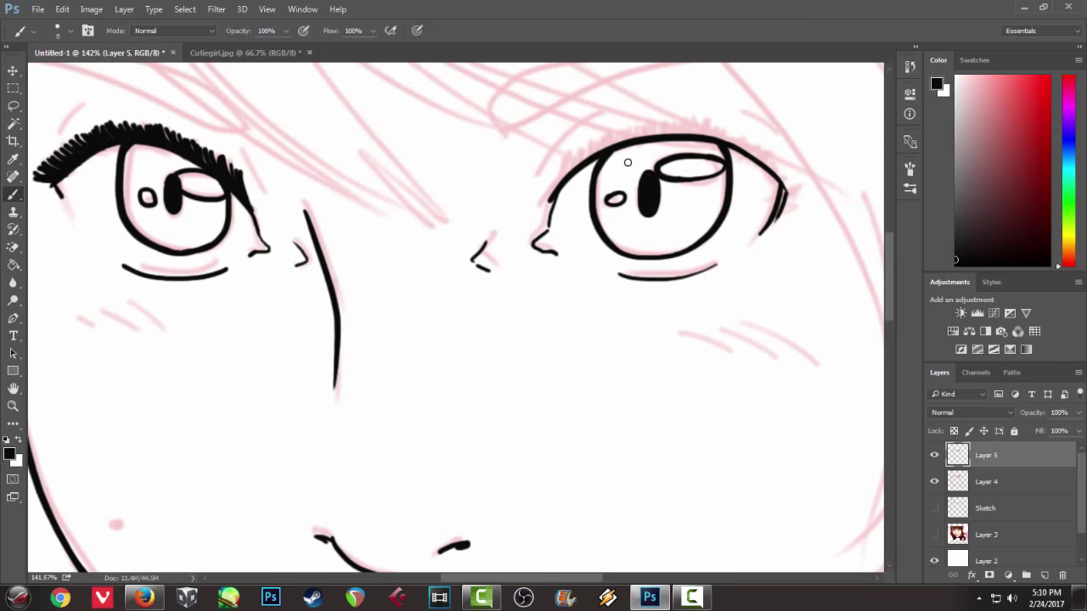
- With the canvas mirrored, add thick lashes across the second eye's upper lid from outer to inner corner
key("ctrl+shift+h")
mouse_move(557, 199)
left_mouse_down()
mouse_move(567, 180)
mouse_move(552, 157)
mouse_move(516, 140)
left_mouse_up()
mouse_move(531, 160)
left_mouse_down()
mouse_move(535, 150)
mouse_move(478, 124)
left_mouse_up()
mouse_move(496, 142)
left_mouse_down()
mouse_move(490, 128)
mouse_move(506, 131)
left_mouse_up()
left_click_drag(514, 152, 513, 143)
left_click_drag(441, 136, 438, 119)
mouse_move(458, 136)
left_mouse_down()
mouse_move(455, 117)
mouse_move(466, 119)
left_mouse_up()
left_click_drag(401, 138, 401, 117)
mouse_move(420, 138)
left_mouse_down()
mouse_move(416, 115)
mouse_move(387, 122)
left_mouse_up()
mouse_move(368, 144)
left_mouse_down()
mouse_move(373, 127)
mouse_move(354, 136)
left_mouse_up()
left_click_drag(346, 154, 347, 148)
left_click_drag(339, 166, 332, 168)
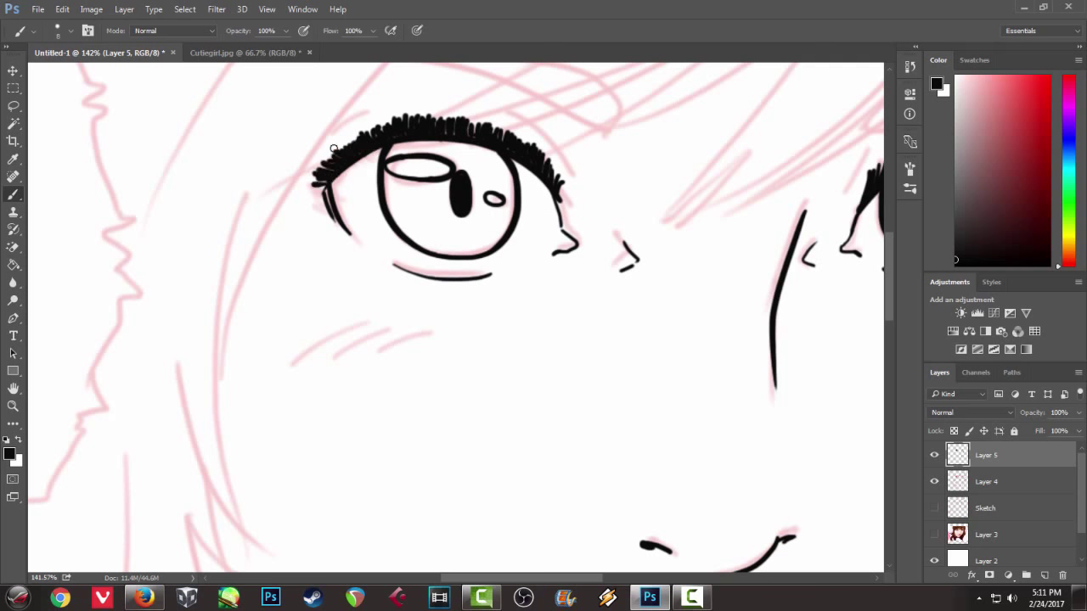
scroll(332, 148, "down", 5)
scroll(333, 149, "up", 5)
scroll(610, 376, "down", 3)
- Ink a wedge-shaped eyebrow above the first eye plus a crease line
scroll(610, 376, "up", 2)
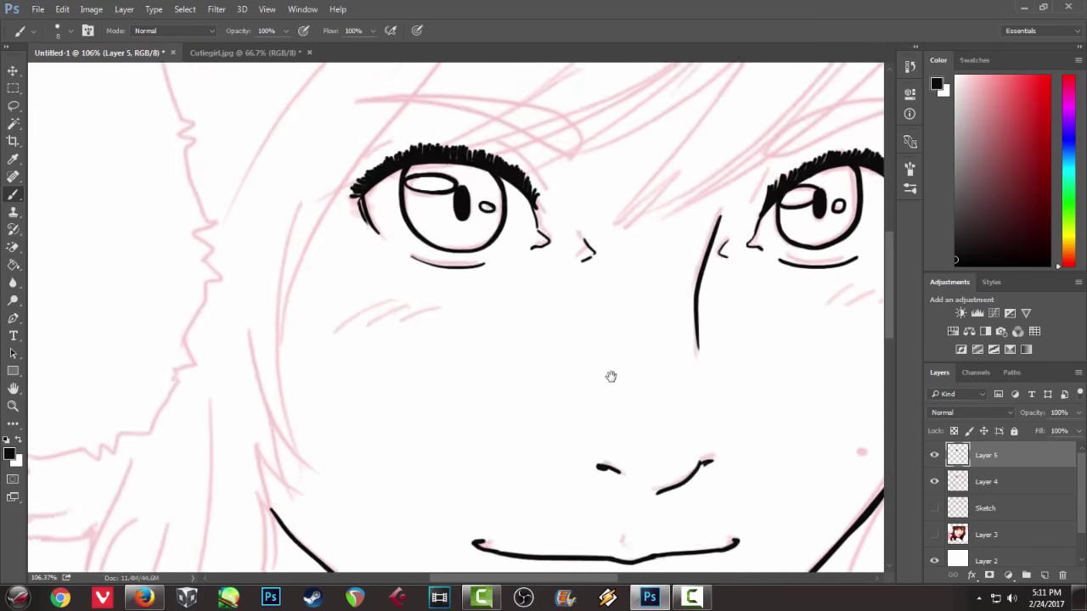
left_click_drag(610, 376, 313, 329)
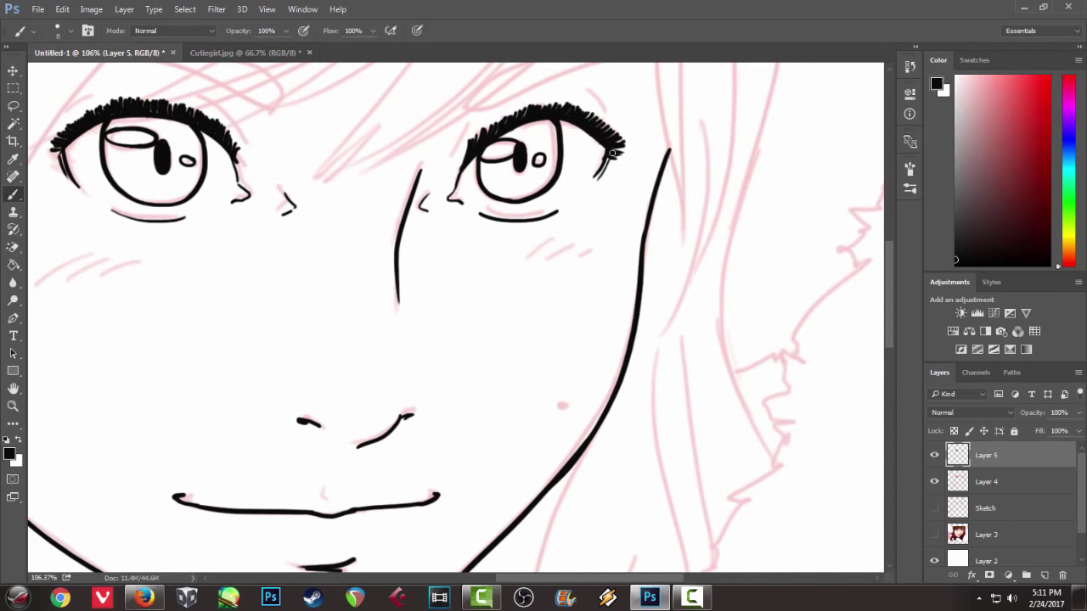
scroll(612, 152, "down", 3)
scroll(478, 234, "up", 3)
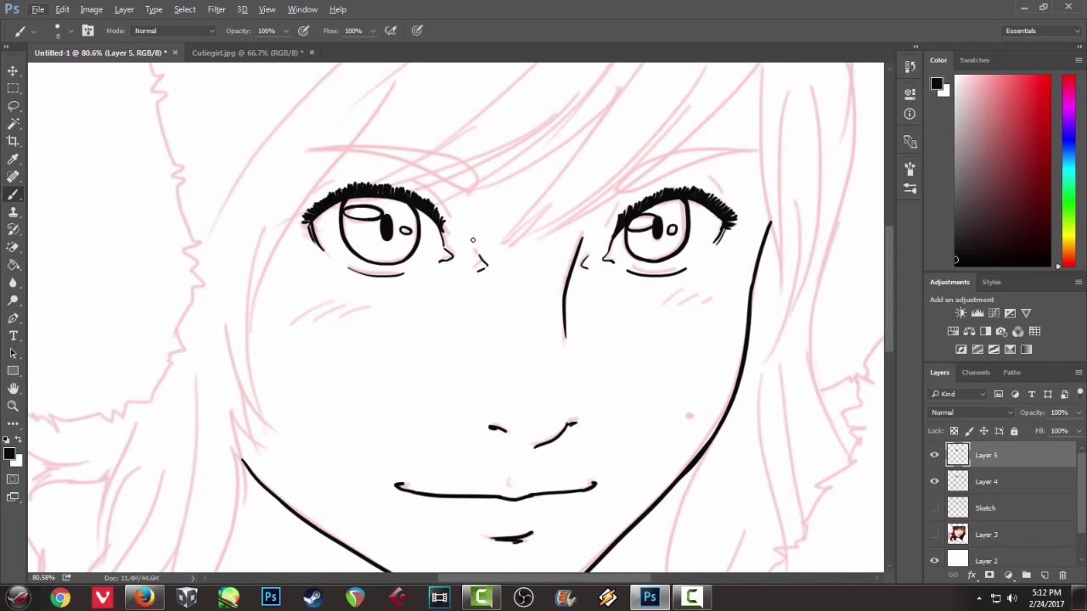
scroll(645, 208, "up", 2)
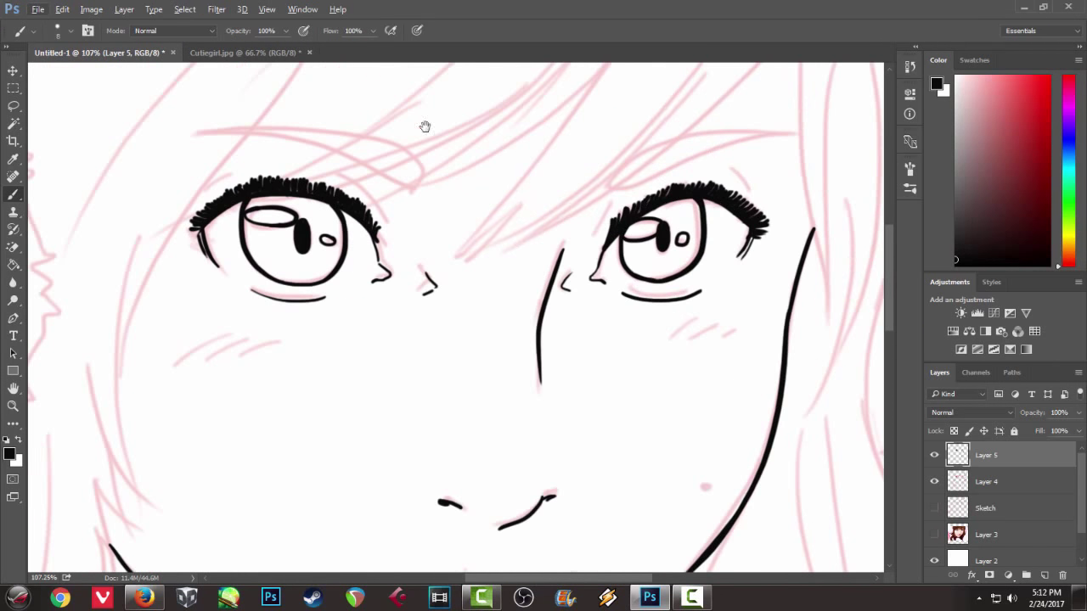
left_click_drag(552, 179, 743, 130)
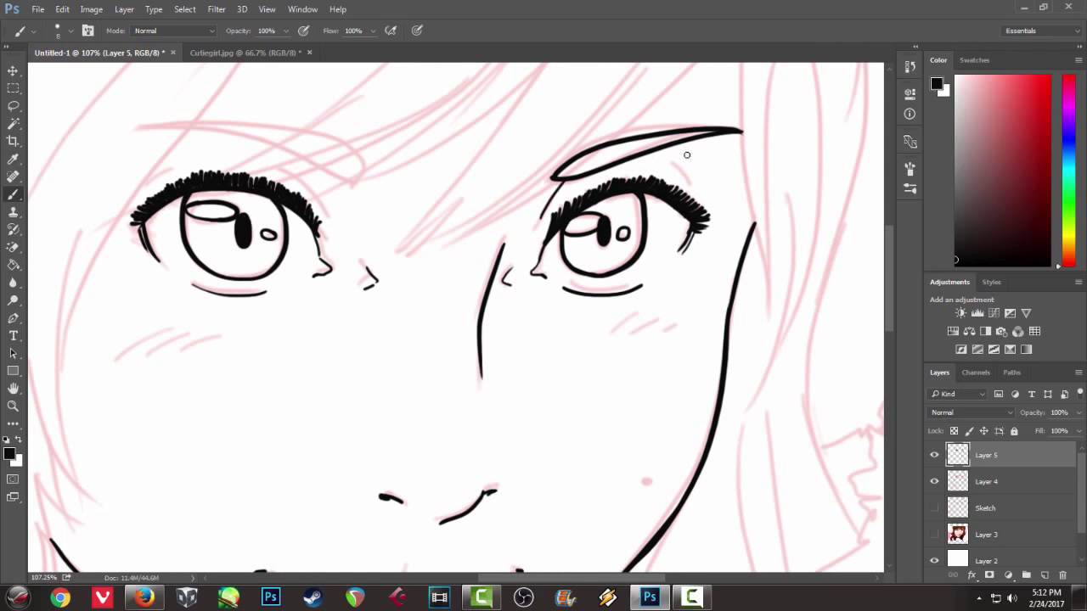
left_click_drag(684, 165, 698, 203)
- Ink the other eyebrow, close its inner end, and add a thin fold line beside the eye
left_click_drag(424, 182, 513, 145)
key("h")
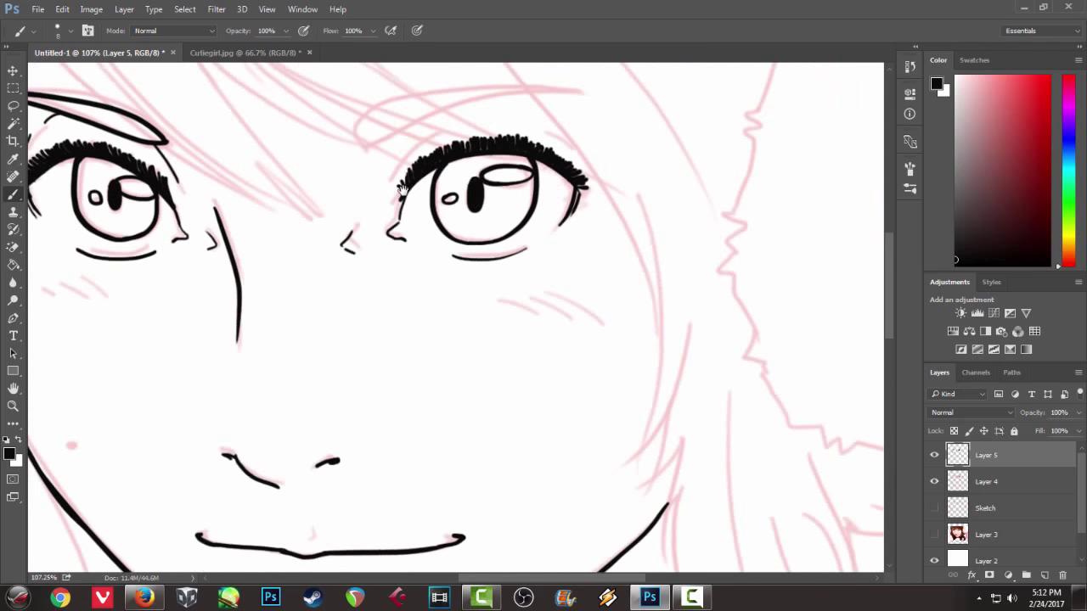
mouse_move(622, 115)
left_mouse_down()
mouse_move(409, 167)
mouse_move(606, 116)
left_mouse_up()
key("ctrl+z")
left_click_drag(408, 137, 412, 166)
left_click_drag(630, 119, 708, 117)
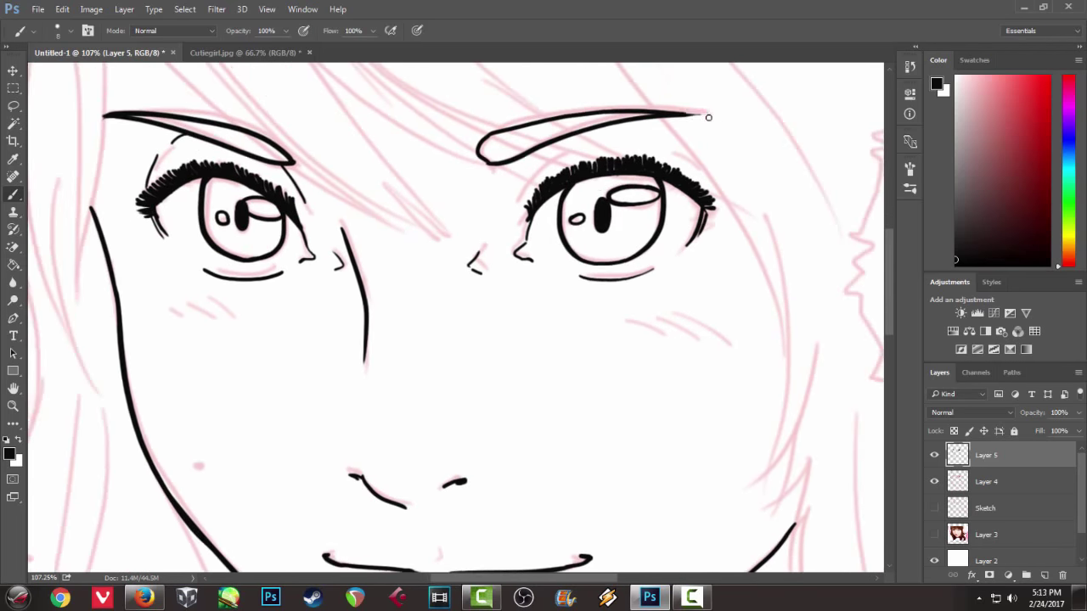
left_click_drag(516, 207, 553, 151)
scroll(451, 270, "down", 3, "alt")
scroll(490, 170, "up", 4, "alt")
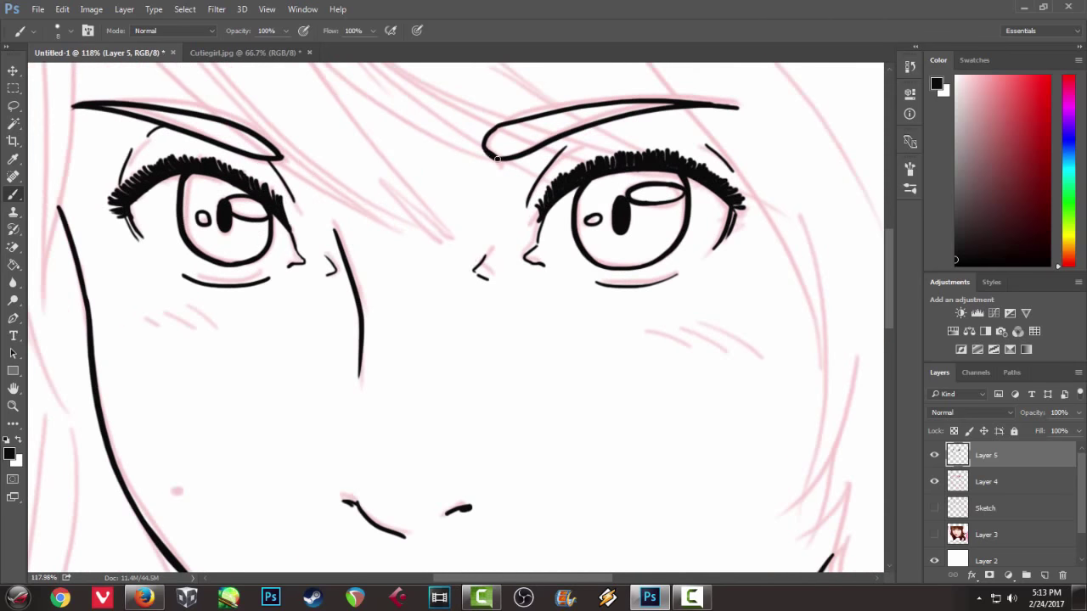
key("e")
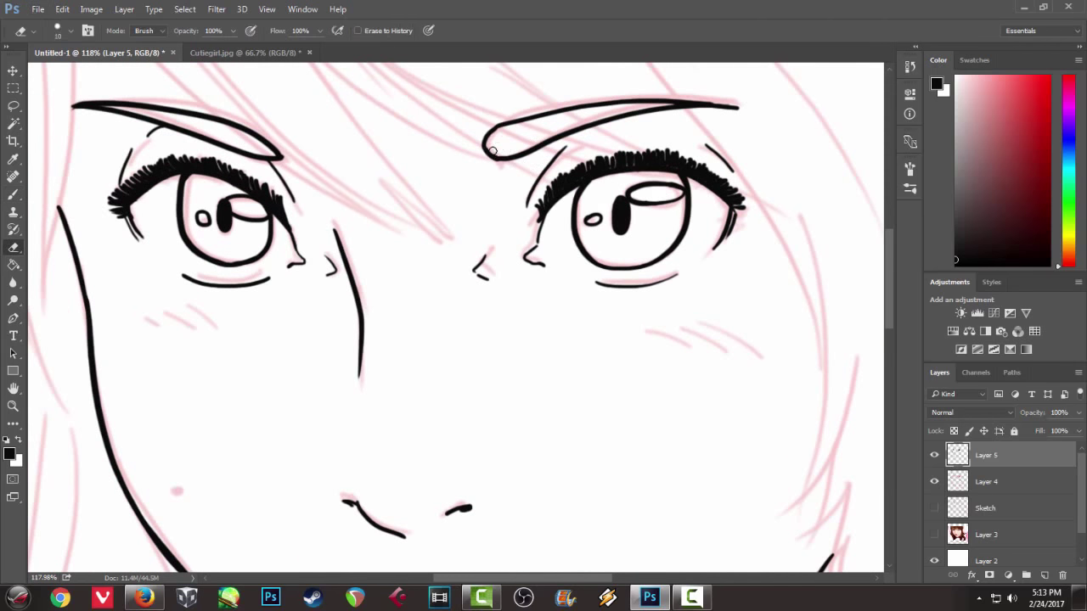
- Ink a thin neck line under the chin and jaw
key("b")
scroll(441, 180, "down", 3, "alt")
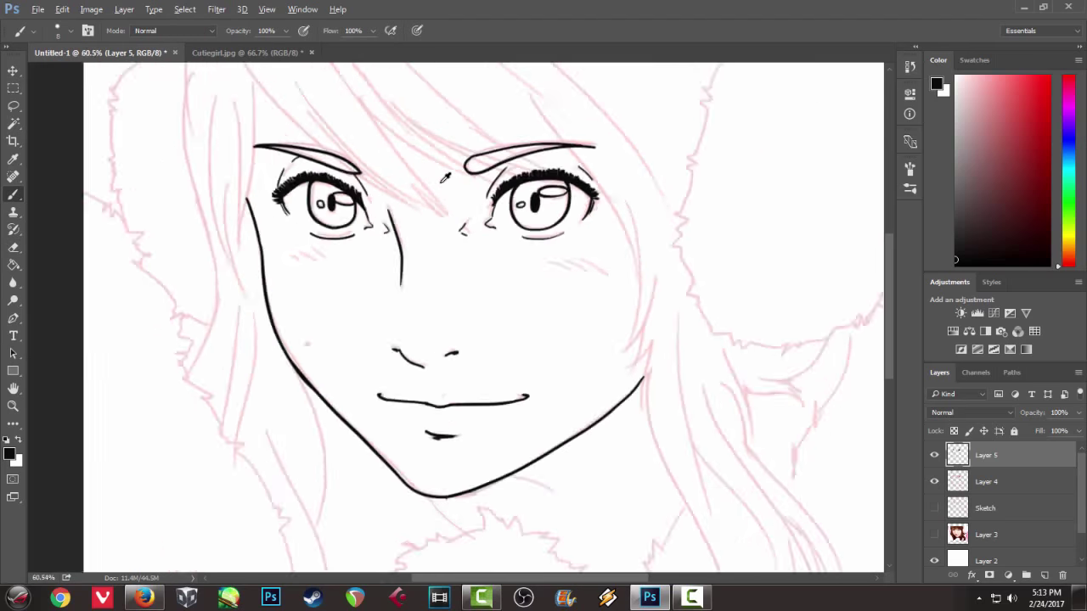
scroll(441, 180, "down", 2, "alt")
scroll(445, 178, "up", 2, "alt")
scroll(445, 177, "up", 2, "alt")
scroll(450, 204, "down", 3)
scroll(463, 229, "up", 2, "alt")
scroll(467, 242, "down", 2)
scroll(467, 241, "up", 2, "alt")
scroll(510, 255, "down", 3)
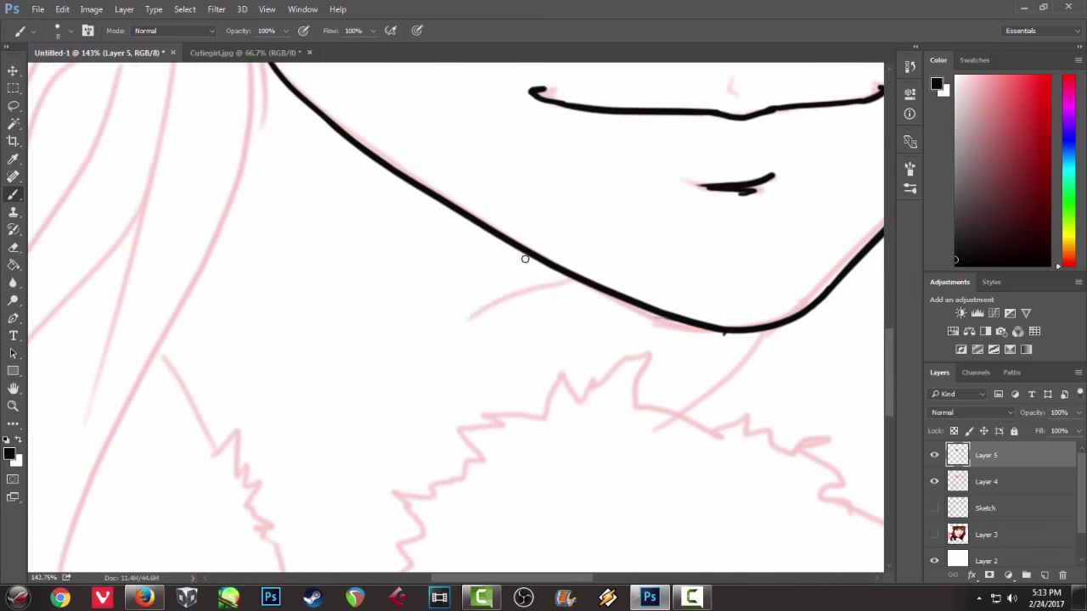
left_click_drag(569, 280, 438, 340)
left_click_drag(365, 146, 510, 268)
key("ctrl+z")
left_click_drag(373, 161, 522, 285)
key("ctrl+z")
left_click_drag(444, 226, 516, 283)
key("ctrl+z")
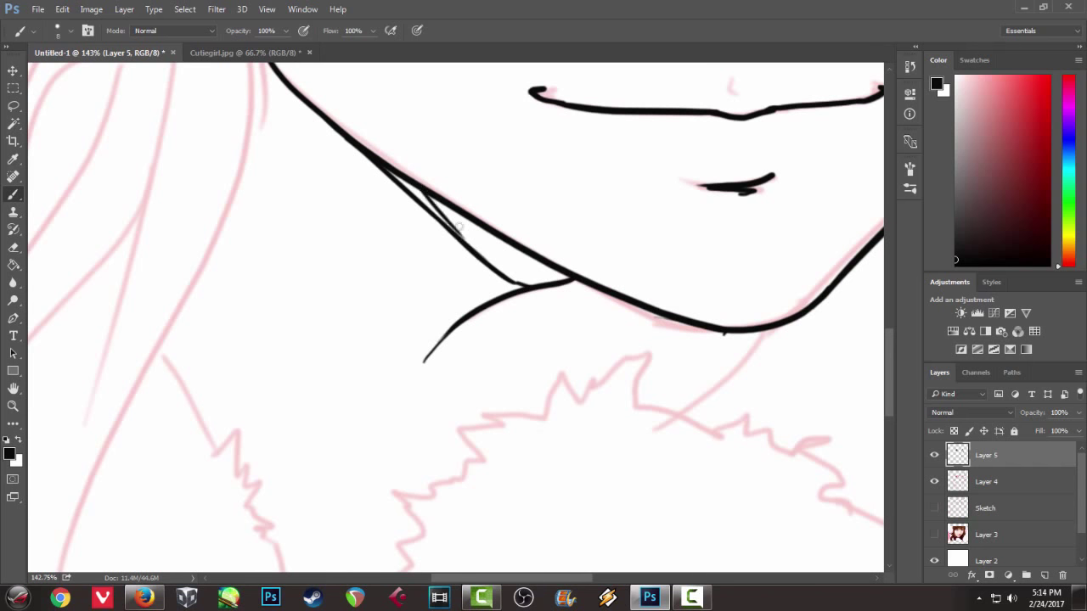
- Hatch the shadow between jaw and neck with diagonal strokes
left_click_drag(415, 186, 457, 235)
left_click_drag(440, 201, 499, 282)
mouse_move(478, 227)
left_mouse_down()
mouse_move(512, 286)
mouse_move(522, 285)
left_mouse_up()
left_click_drag(510, 240, 544, 287)
left_click_drag(539, 263, 559, 281)
scroll(515, 259, "down", 5)
scroll(516, 259, "up", 2)
scroll(527, 246, "up", 1)
scroll(543, 229, "up", 2)
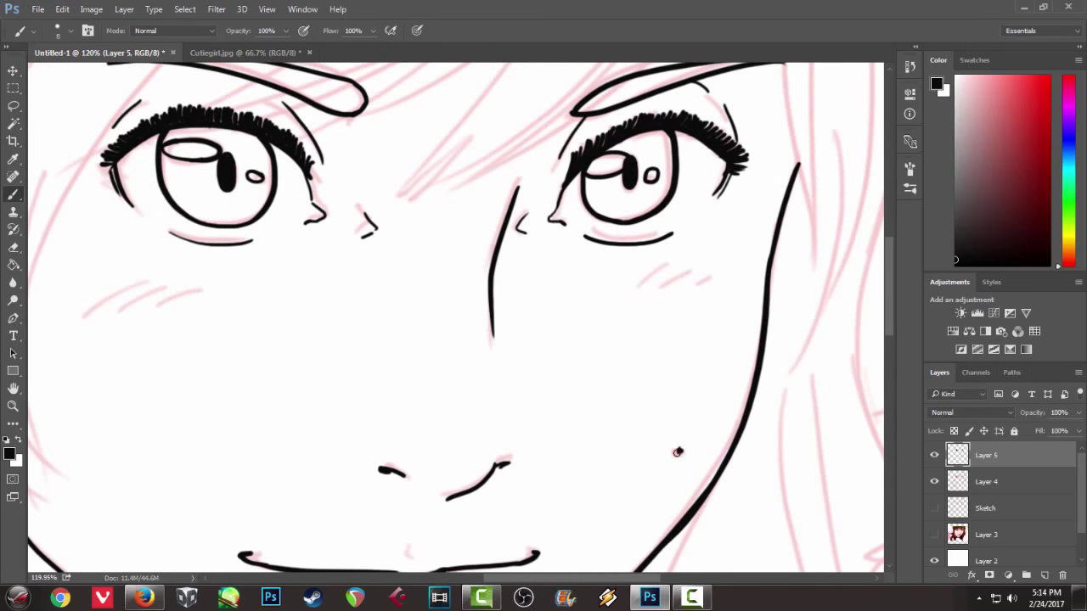
left_click_drag(473, 435, 737, 105)
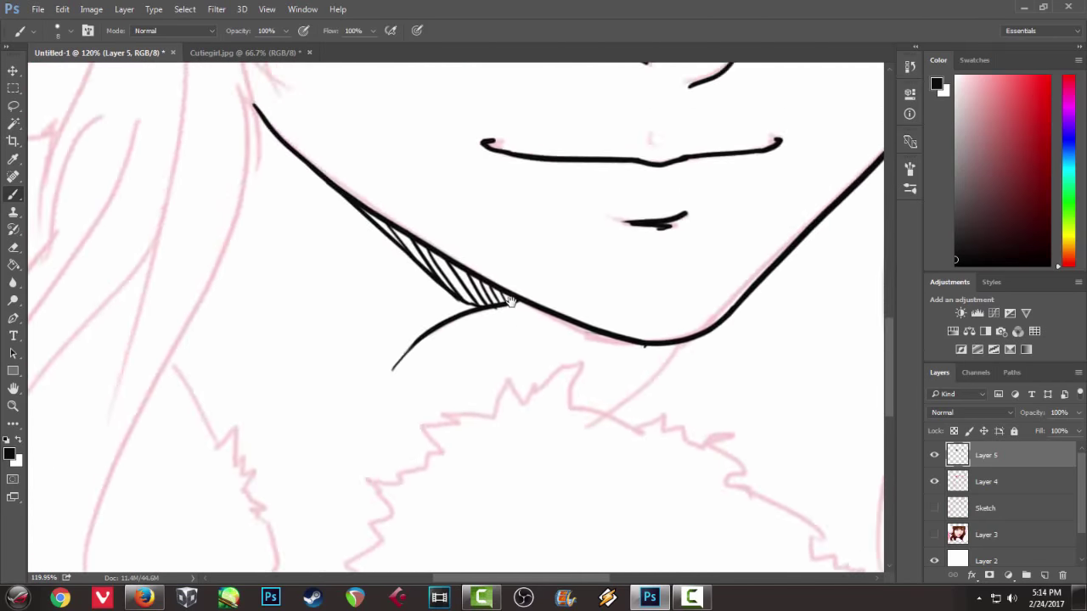
scroll(503, 298, "down", 4)
- Add a new Layer 6 and ink a first long hair strand over the bangs
key("ctrl+shift+alt+n")
scroll(503, 298, "up", 3)
mouse_move(504, 298)
left_mouse_down()
mouse_move(340, 368)
mouse_move(456, 232)
left_mouse_up()
left_click_drag(588, 106, 297, 406)
- Ink a hair strand between the eyes and a bang strand over the right brow
mouse_move(367, 261)
left_mouse_down()
mouse_move(257, 422)
mouse_move(296, 392)
mouse_move(320, 392)
left_mouse_up()
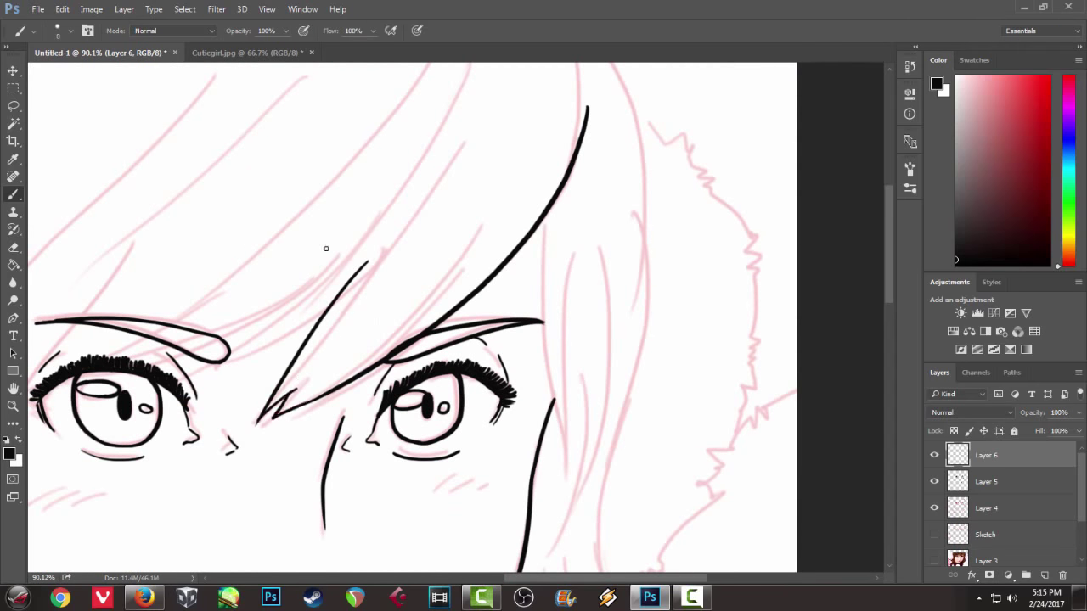
left_click_drag(326, 249, 220, 143)
left_click_drag(431, 163, 686, 214)
mouse_move(259, 289)
left_mouse_down()
mouse_move(526, 203)
mouse_move(294, 307)
left_mouse_up()
key("ctrl+z")
left_click_drag(201, 332, 153, 349)
key("ctrl+alt+z")
key("ctrl+alt+z")
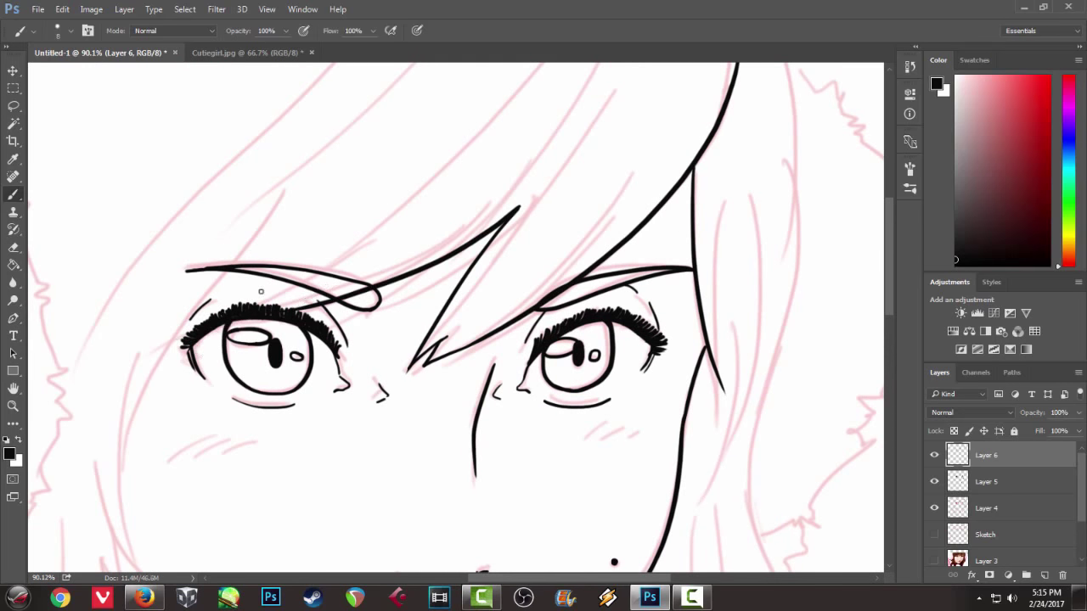
- Ink the long left face contour and a hair strand beside it
left_click_drag(278, 192, 109, 509)
key("ctrl+z")
left_click_drag(255, 226, 115, 518)
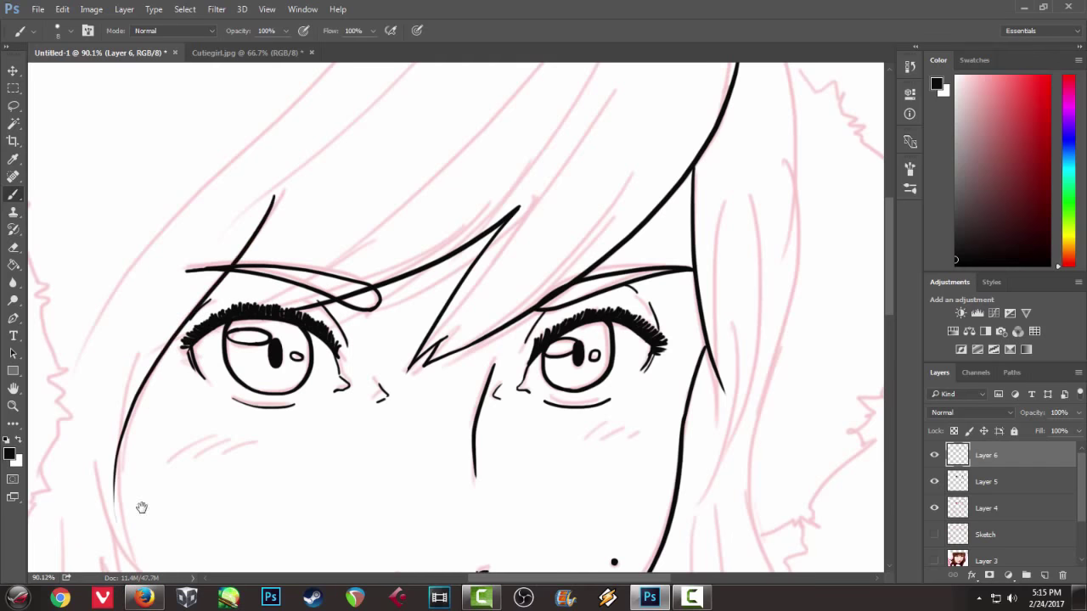
scroll(138, 506, "down", 3)
left_click_drag(125, 252, 127, 428)
key("ctrl+z")
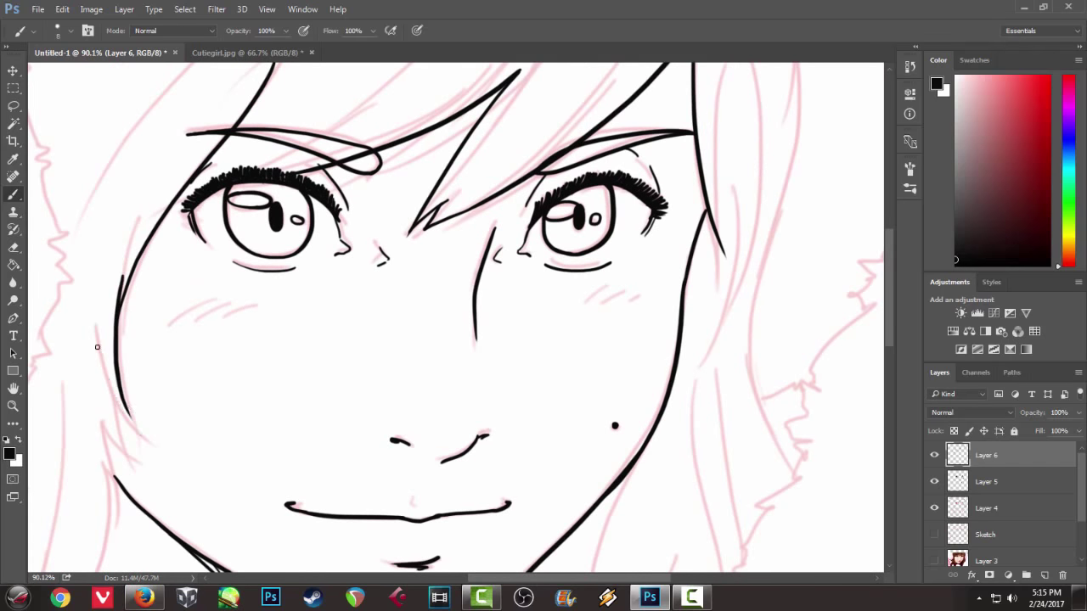
left_click_drag(88, 323, 132, 426)
scroll(478, 215, "up", 4)
- Ink the hair strands above the left eye and across the forehead, reaching the top edge
left_click_drag(457, 236, 296, 349)
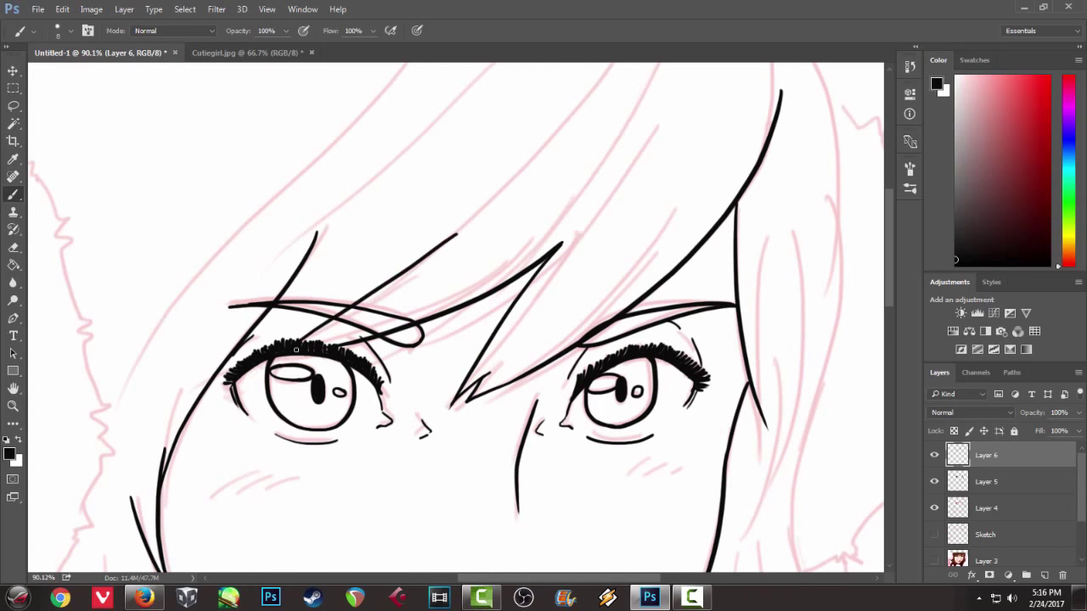
scroll(201, 375, "right", 5)
scroll(195, 393, "up", 3)
left_click_drag(493, 153, 335, 353)
key("ctrl+z")
left_click_drag(327, 361, 426, 256)
left_click_drag(552, 119, 556, 205)
scroll(340, 254, "left", 10)
scroll(382, 238, "left", 4)
- Trace the spiky earmuff outline along the pink sketch
mouse_move(157, 214)
left_mouse_down()
mouse_move(138, 255)
mouse_move(284, 189)
mouse_move(323, 188)
mouse_move(406, 248)
mouse_move(434, 308)
mouse_move(445, 378)
left_mouse_up()
key("ctrl+z")
scroll(403, 377, "down", 3)
left_click_drag(437, 241, 472, 399)
scroll(472, 399, "down", 3)
mouse_move(465, 248)
left_mouse_down()
mouse_move(443, 338)
mouse_move(382, 406)
mouse_move(307, 413)
left_mouse_up()
mouse_move(251, 386)
left_mouse_down()
mouse_move(203, 378)
mouse_move(129, 312)
left_mouse_up()
scroll(136, 322, "down", 5)
scroll(150, 347, "up", 12)
left_click_drag(116, 233, 166, 140)
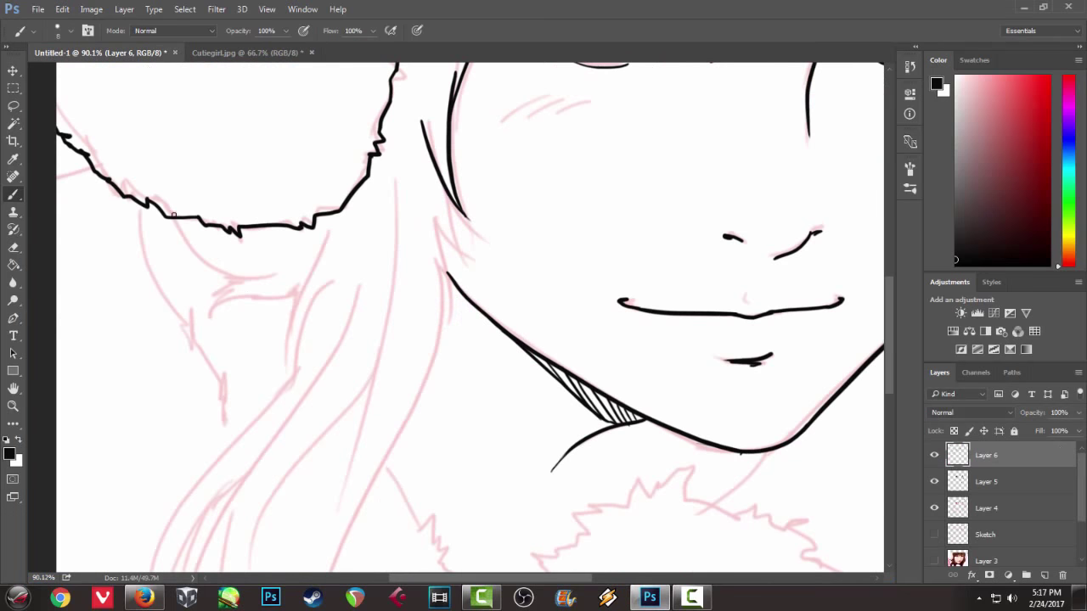
- Ink the curve under the earmuff and the curve joining the neck to the hair
left_click_drag(174, 219, 281, 272)
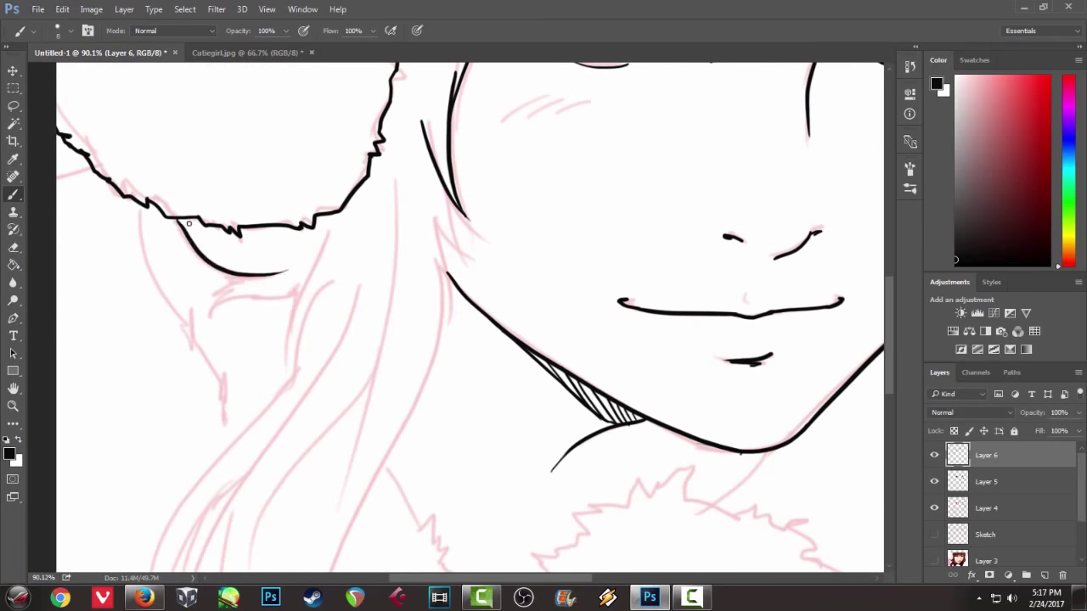
scroll(339, 238, "down", 2)
mouse_move(442, 222)
left_mouse_down()
mouse_move(414, 150)
mouse_move(382, 303)
left_mouse_up()
key("ctrl+z")
left_click_drag(398, 175, 388, 310)
scroll(388, 272, "down", 3)
left_click_drag(396, 140, 270, 503)
key("ctrl+z")
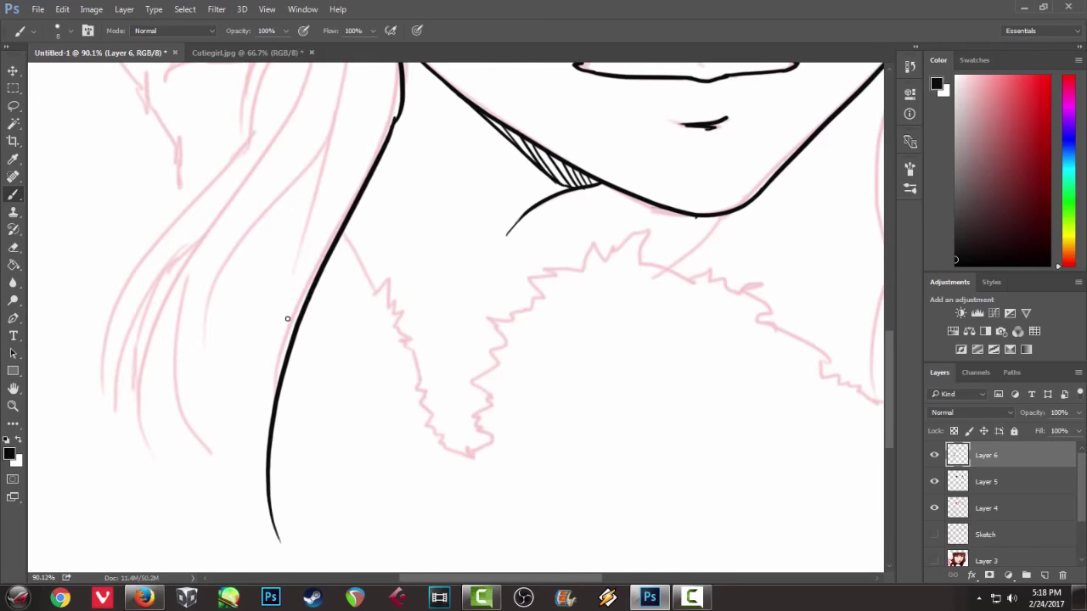
scroll(250, 235, "up", 2)
scroll(214, 347, "up", 3)
scroll(214, 347, "down", 2)
- Ink the long hair strands falling down the left side
left_click_drag(302, 146, 109, 507)
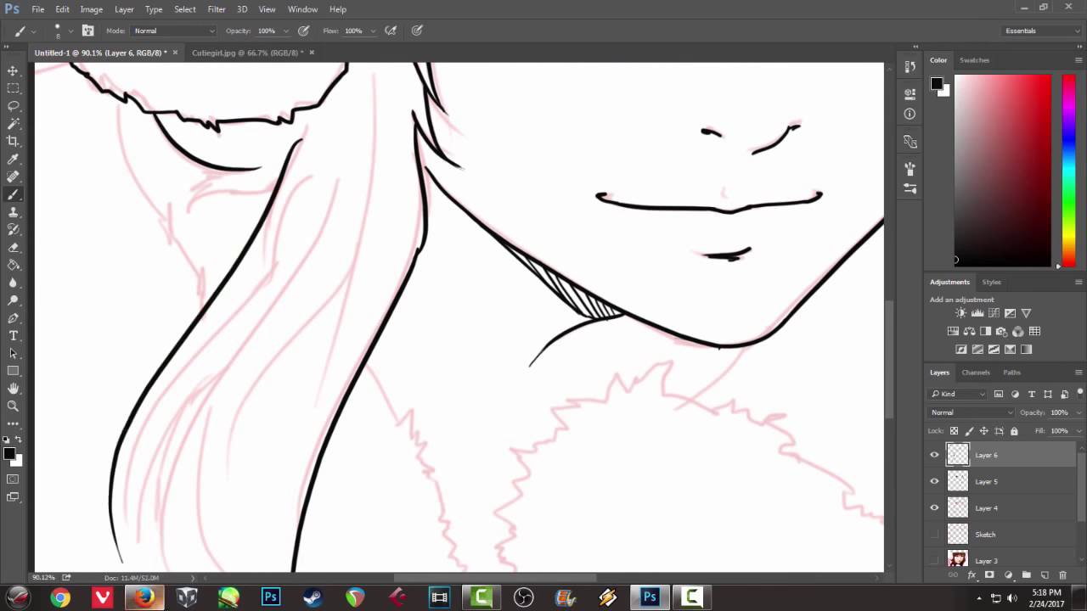
scroll(236, 307, "down", 2)
scroll(189, 402, "down", 3)
left_click_drag(179, 503, 343, 216)
key("ctrl+z")
left_click_drag(187, 523, 320, 260)
left_click_drag(212, 509, 254, 338)
mouse_move(312, 269)
left_mouse_down()
mouse_move(359, 204)
mouse_move(289, 292)
mouse_move(304, 367)
left_mouse_up()
key("ctrl+z")
scroll(336, 293, "up", 4)
scroll(336, 293, "right", 2)
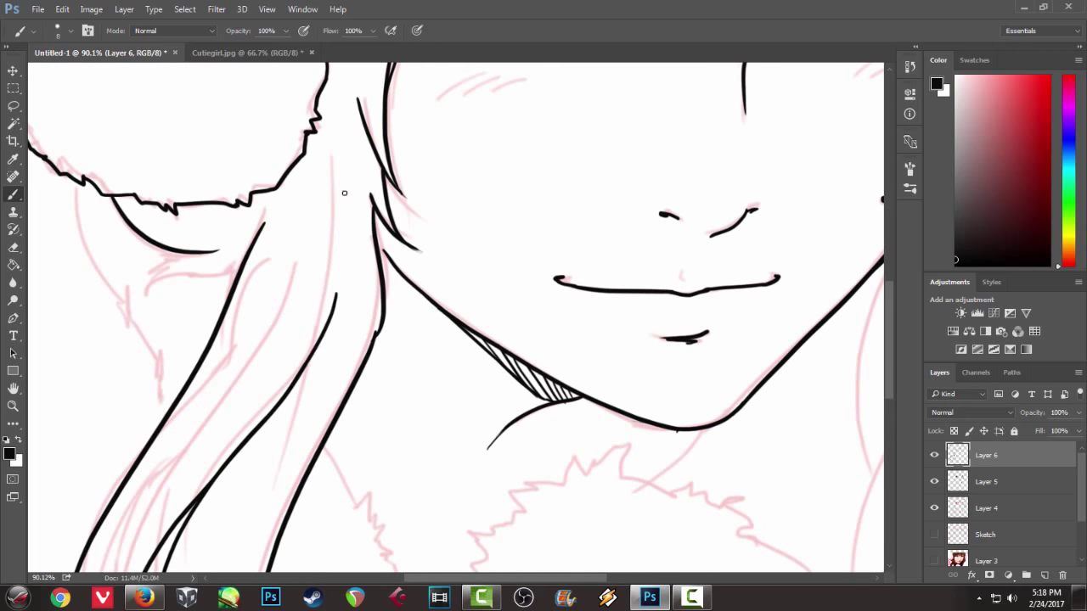
- Ink a thin line down the neck and a line below the earmuff arc
left_click_drag(340, 126, 340, 272)
left_click_drag(251, 323, 317, 318)
mouse_move(234, 260)
left_mouse_down()
mouse_move(205, 287)
mouse_move(299, 263)
left_mouse_up()
scroll(296, 281, "down", 1)
scroll(266, 308, "down", 1)
scroll(262, 308, "down", 2)
scroll(262, 311, "up", 2)
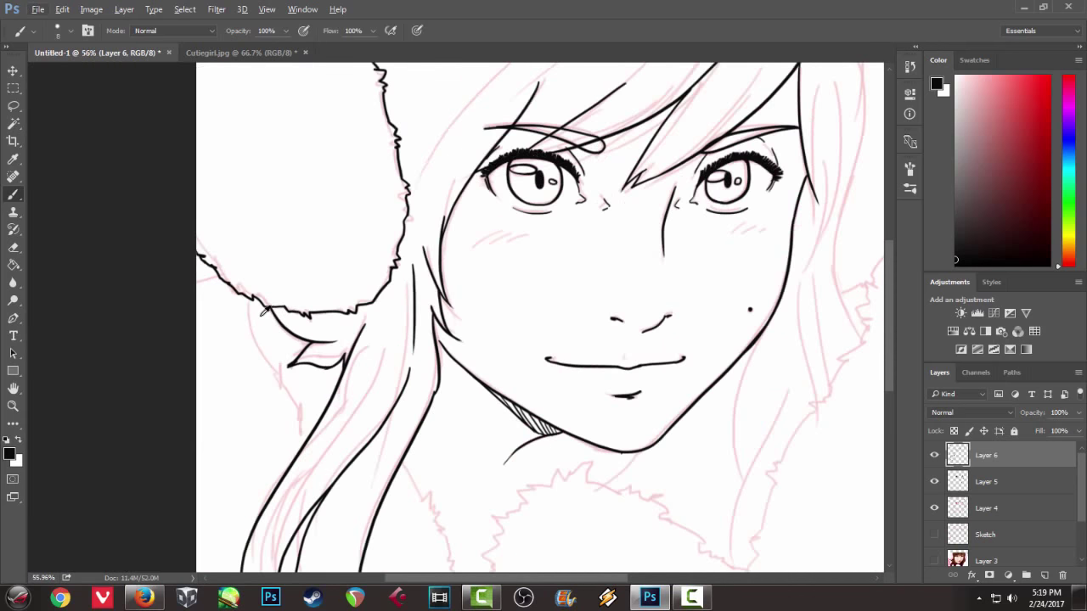
scroll(263, 309, "up", 2)
- Ink the neck lines below the chin
mouse_move(340, 270)
left_mouse_down()
mouse_move(314, 434)
mouse_move(331, 416)
left_mouse_up()
key("ctrl+z")
left_click_drag(350, 365, 351, 441)
left_click_drag(347, 366, 266, 403)
mouse_move(376, 180)
left_mouse_down()
mouse_move(321, 404)
mouse_move(343, 418)
left_mouse_up()
key("ctrl+z")
- Ink the hair strands along the right side of the face
left_click_drag(415, 277, 328, 513)
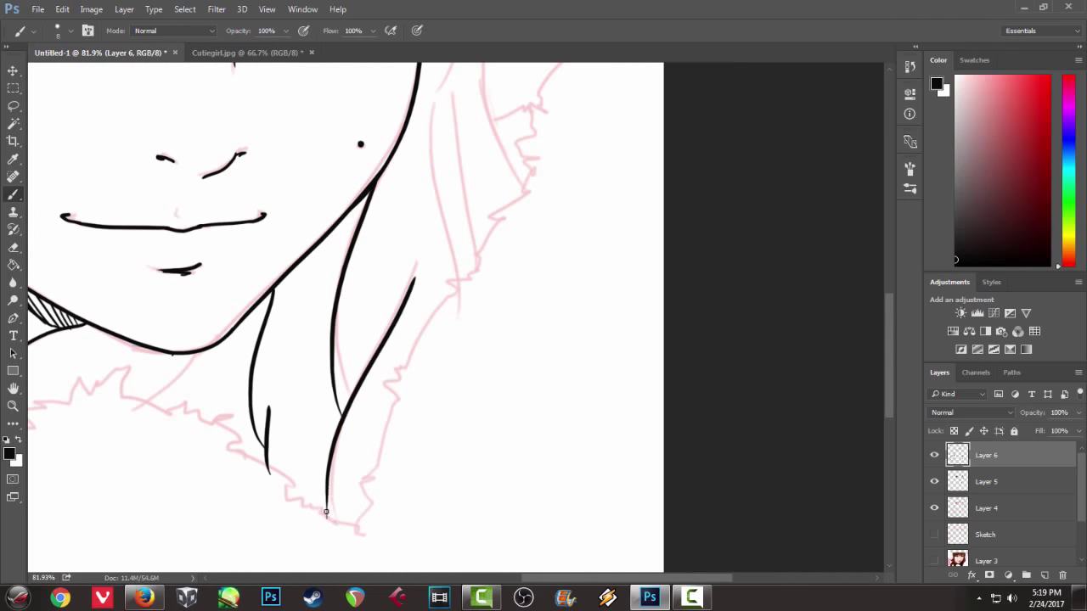
left_click_drag(343, 319, 269, 498)
left_click_drag(360, 282, 341, 480)
left_click_drag(332, 319, 265, 530)
left_click_drag(333, 68, 369, 281)
key("ctrl+z")
left_click_drag(333, 70, 370, 340)
left_click_drag(357, 425, 356, 308)
mouse_move(384, 170)
left_mouse_down()
mouse_move(341, 435)
mouse_move(357, 513)
left_mouse_up()
scroll(348, 441, "down", 3)
mouse_move(339, 319)
left_mouse_down()
mouse_move(333, 399)
mouse_move(374, 407)
left_mouse_up()
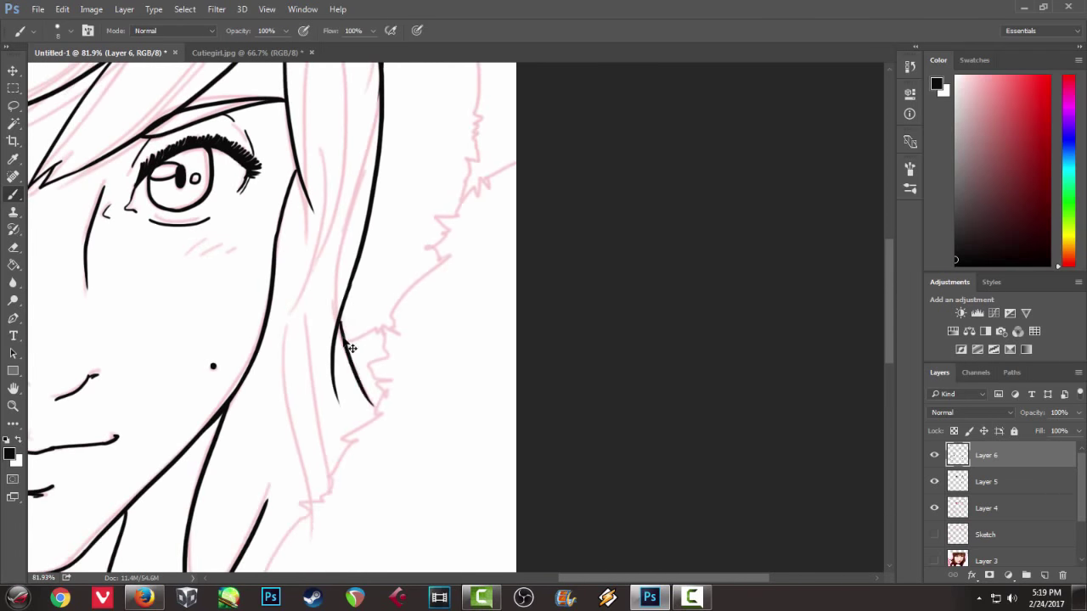
- Add a couple of hair strands close beside the face
left_click_drag(315, 260, 299, 437)
left_click_drag(292, 299, 292, 465)
key("ctrl+z")
mouse_move(343, 294)
left_mouse_down()
mouse_move(338, 362)
mouse_move(290, 473)
left_mouse_up()
mouse_move(291, 484)
left_mouse_down()
mouse_move(303, 279)
mouse_move(306, 454)
left_mouse_up()
scroll(324, 439, "up", 5)
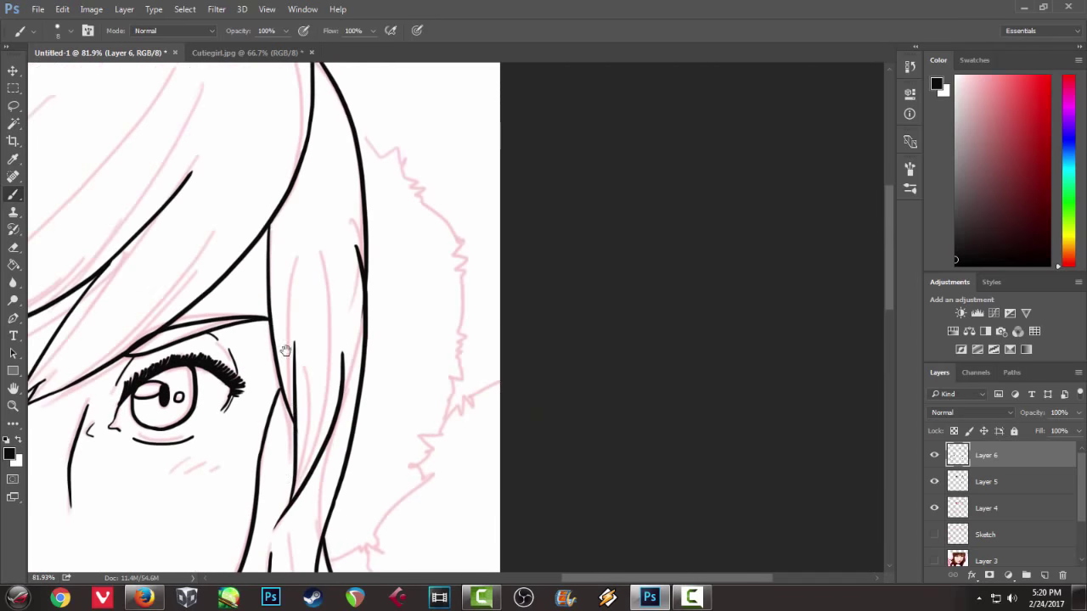
scroll(323, 439, "left", 5)
- Ink the long bang strands sweeping across the forehead
mouse_move(475, 152)
left_mouse_down()
mouse_move(313, 318)
mouse_move(328, 306)
left_mouse_up()
key("ctrl+z")
key("ctrl+z")
left_click_drag(508, 116, 253, 342)
key("ctrl+z")
left_click_drag(507, 108, 288, 332)
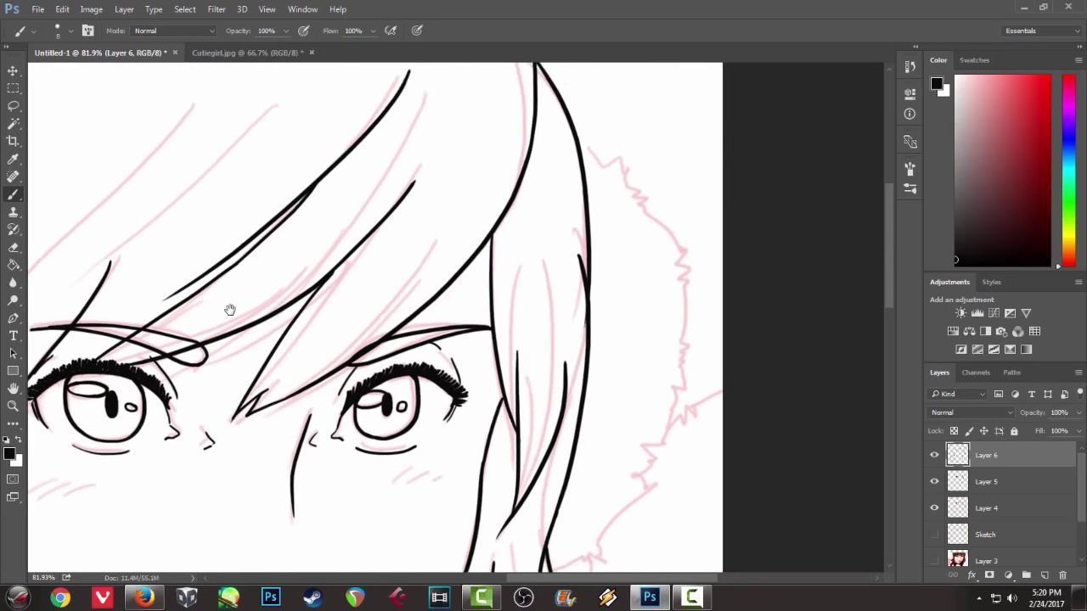
scroll(359, 254, "down", 5)
scroll(187, 344, "down", 5)
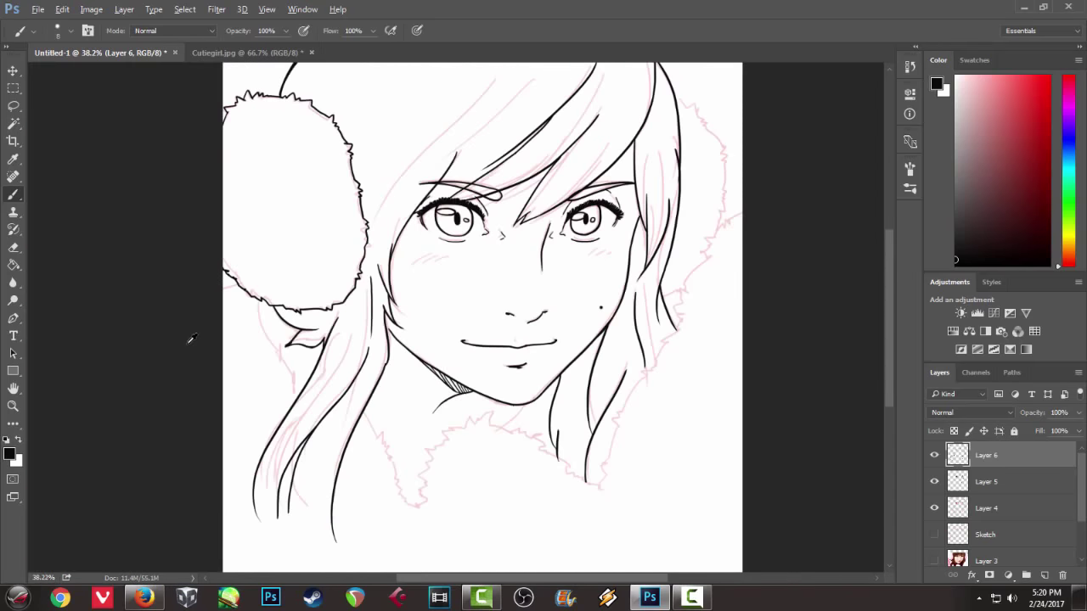
scroll(189, 340, "up", 2)
scroll(281, 408, "up", 2)
scroll(281, 408, "up", 1)
mouse_move(523, 145)
left_mouse_down()
mouse_move(314, 303)
mouse_move(447, 237)
left_mouse_up()
scroll(246, 442, "up", 2)
scroll(246, 441, "down", 6)
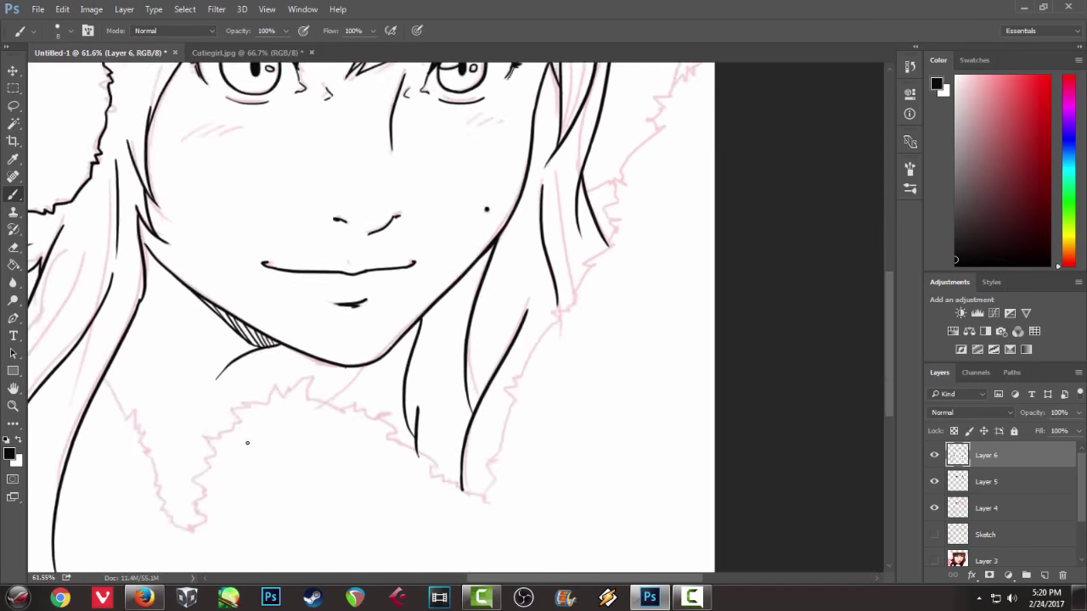
- Check the brush tip, then ink short fur strokes down the hood
scroll(246, 441, "up", 5)
scroll(246, 442, "right", 4)
right_click(517, 321)
left_click_drag(514, 325, 597, 273)
left_click_drag(526, 328, 469, 523)
scroll(469, 523, "down", 3)
scroll(469, 523, "left", 1)
mouse_move(441, 435)
left_mouse_down()
mouse_move(477, 414)
mouse_move(390, 521)
left_mouse_up()
- Ink the jagged fur line across the collar below the chin
scroll(391, 521, "down", 3)
scroll(390, 521, "left", 1)
left_click_drag(485, 318, 382, 552)
scroll(135, 311, "down", 3)
scroll(134, 311, "left", 2)
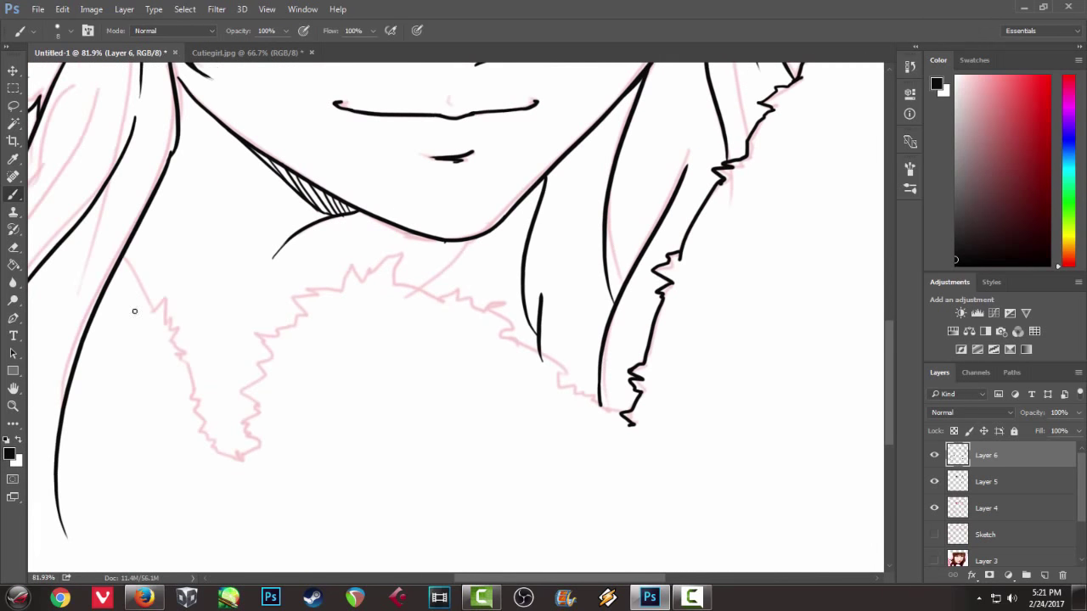
mouse_move(125, 258)
left_mouse_down()
mouse_move(155, 294)
mouse_move(203, 407)
mouse_move(254, 448)
mouse_move(248, 405)
mouse_move(269, 333)
mouse_move(406, 271)
mouse_move(519, 330)
mouse_move(618, 416)
left_mouse_up()
mouse_move(428, 294)
left_mouse_down()
mouse_move(383, 440)
mouse_move(499, 355)
left_mouse_up()
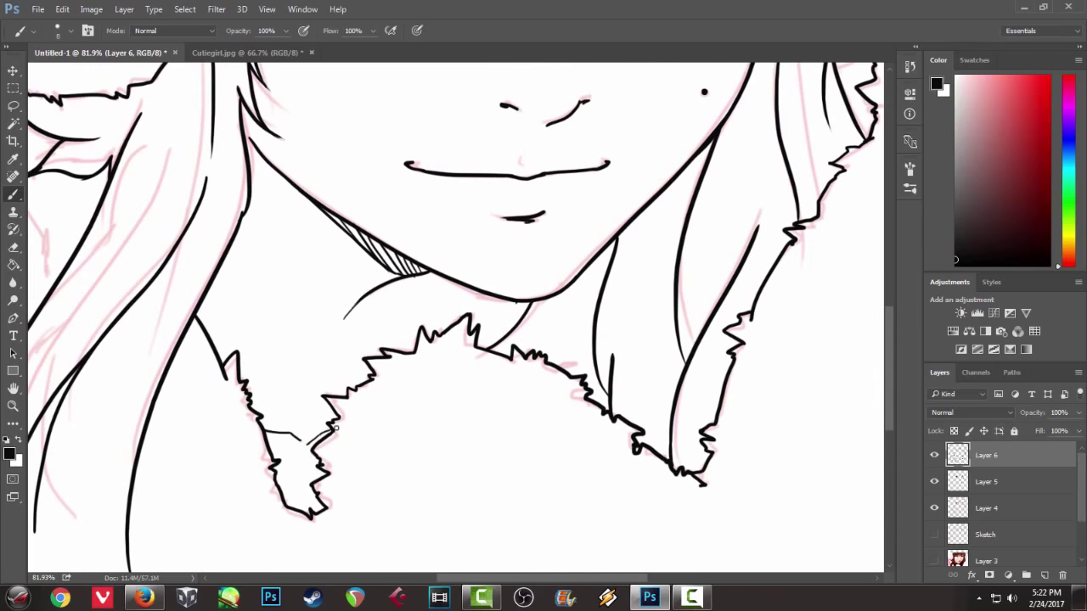
- Ink the fur down the right side and lines along the left hair edge
mouse_move(408, 336)
left_mouse_down()
mouse_move(225, 478)
mouse_move(323, 356)
mouse_move(260, 453)
left_mouse_up()
mouse_move(507, 120)
left_mouse_down()
mouse_move(577, 154)
mouse_move(616, 245)
mouse_move(650, 252)
mouse_move(584, 198)
mouse_move(616, 336)
mouse_move(587, 432)
left_mouse_up()
key("ctrl+z")
mouse_move(588, 432)
left_mouse_down()
mouse_move(566, 243)
mouse_move(226, 212)
left_mouse_up()
left_click_drag(234, 153, 195, 185)
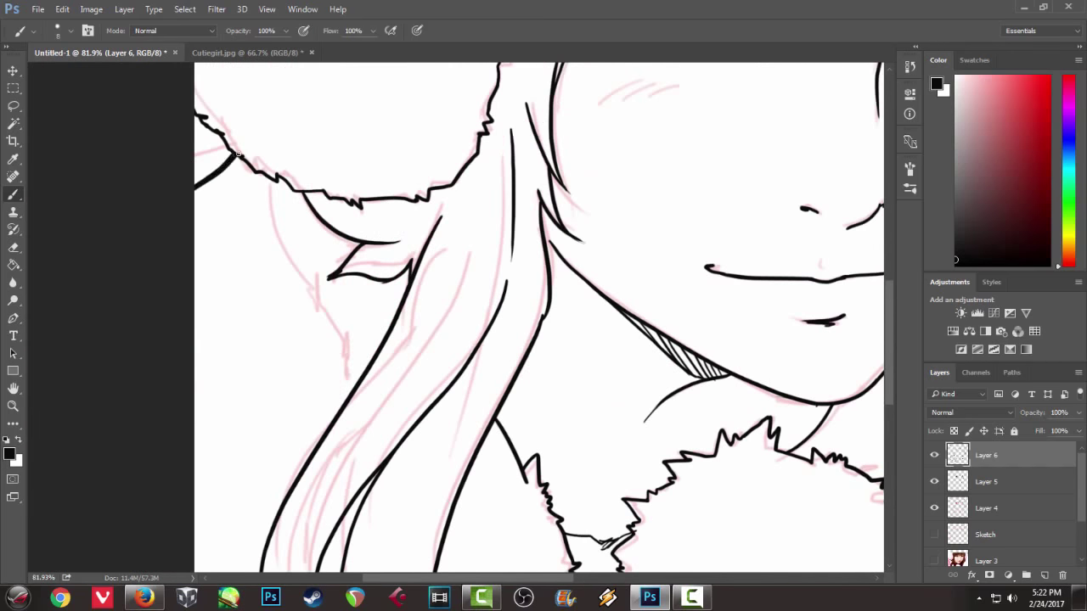
mouse_move(265, 187)
left_mouse_down()
mouse_move(308, 301)
mouse_move(340, 343)
mouse_move(346, 395)
left_mouse_up()
scroll(314, 378, "down", 6)
scroll(314, 378, "up", 1)
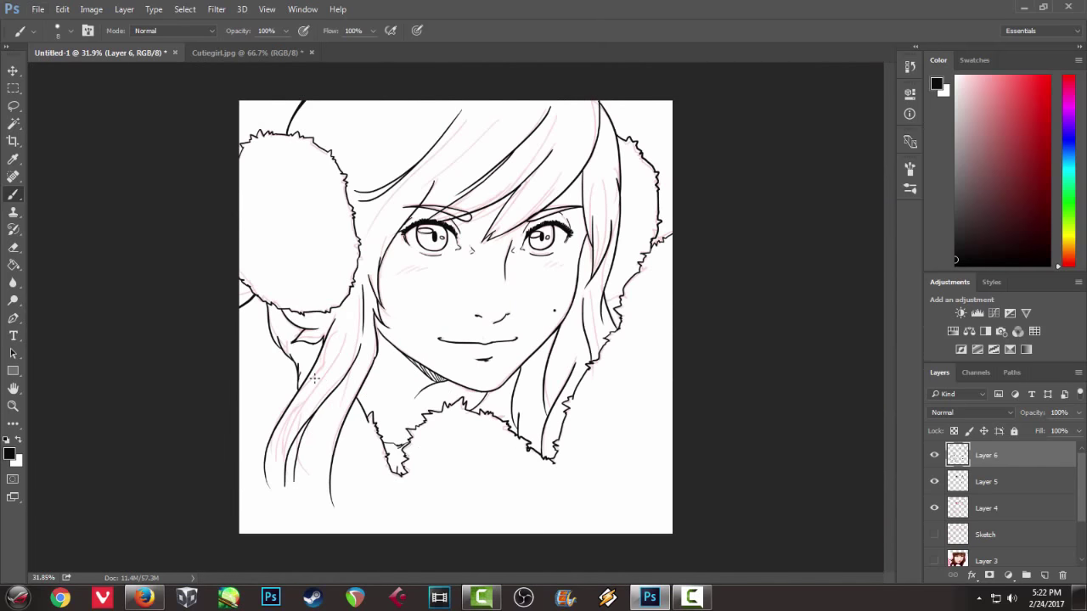
- Hide the pink sketch, merge Layers 5 and 6, and add a new Layer 7
left_click(934, 508)
left_click(1002, 484)
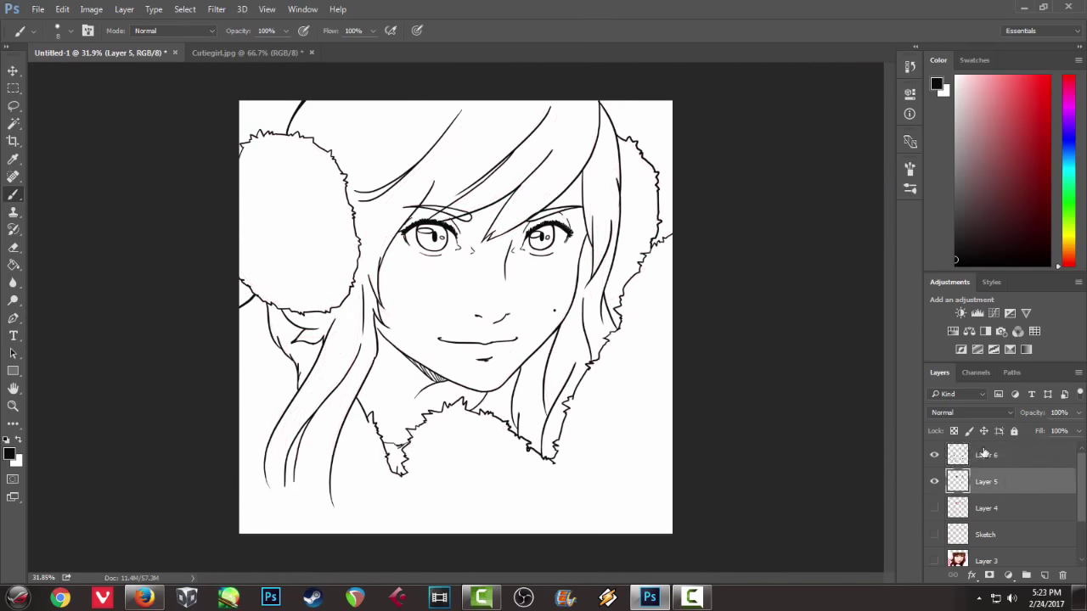
left_click(988, 452, "shift")
right_click(991, 467)
left_click(738, 453)
key("ctrl+shift+n")
key("Return")
- Ink several thin hair strands along the right side of the hair
scroll(337, 446, "up", 3)
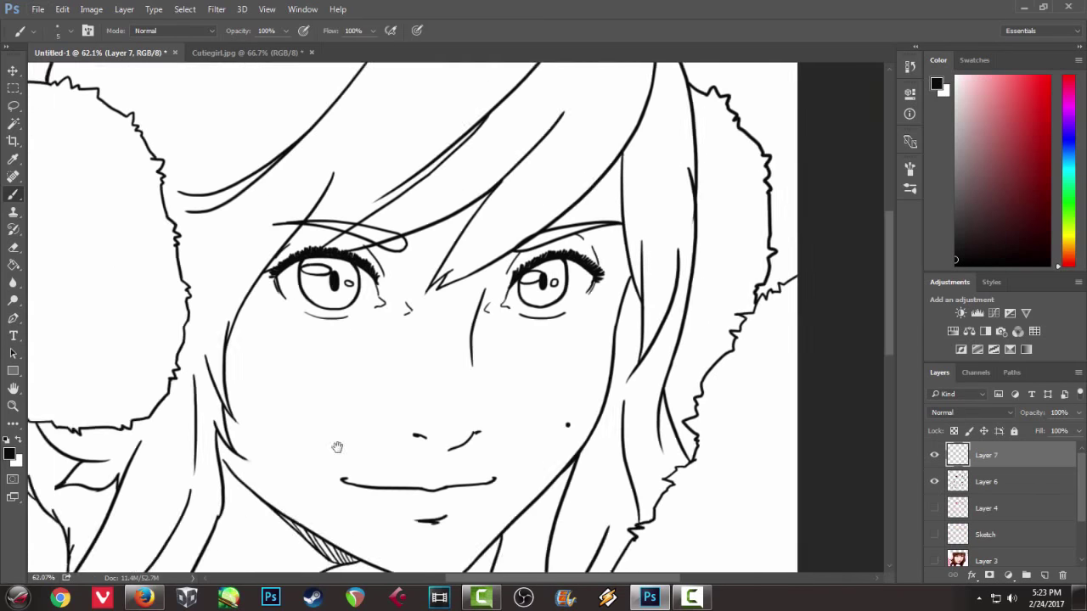
left_click_drag(608, 132, 425, 338)
key("ctrl+z")
left_click_drag(613, 117, 510, 289)
mouse_move(612, 174)
left_mouse_down()
mouse_move(571, 236)
mouse_move(451, 209)
left_mouse_up()
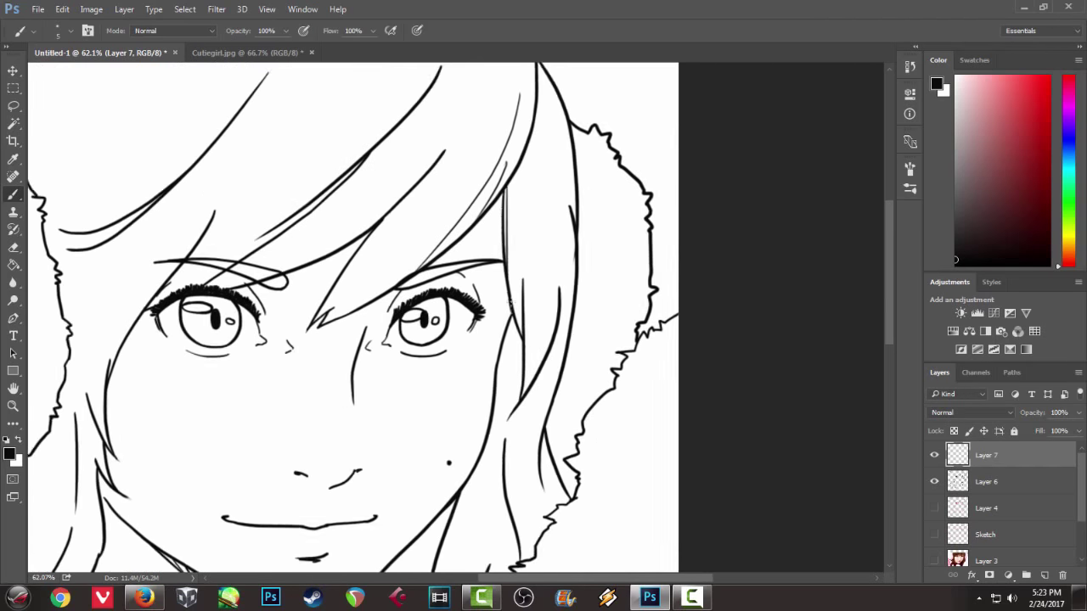
left_click_drag(530, 255, 521, 367)
left_click_drag(560, 281, 525, 391)
left_click_drag(532, 273, 469, 327)
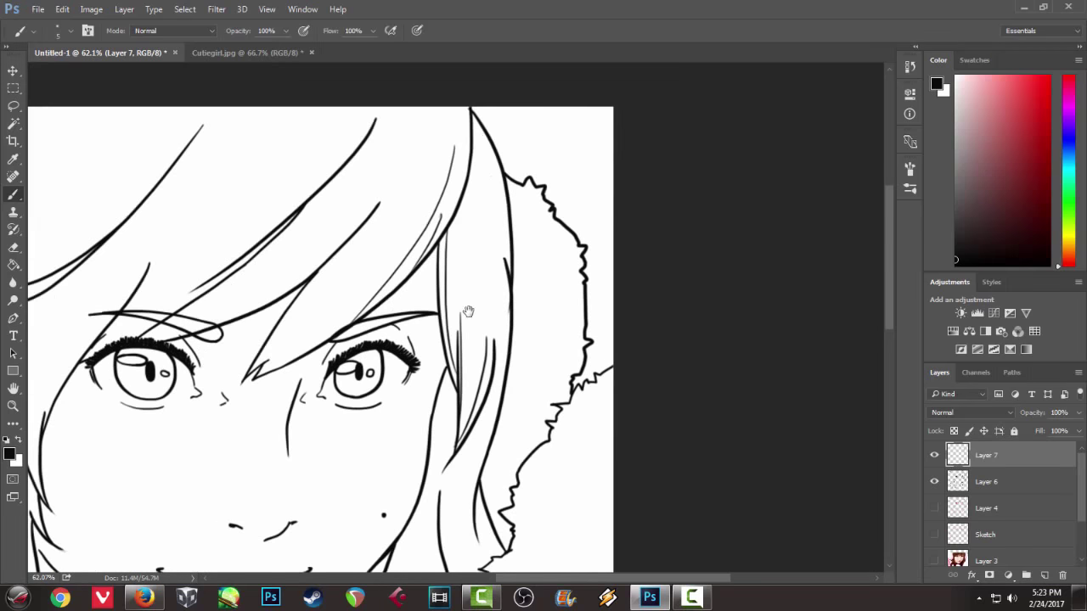
- Add thin hair strands just left of the face
mouse_move(465, 127)
left_mouse_down()
mouse_move(471, 230)
mouse_move(501, 102)
left_mouse_up()
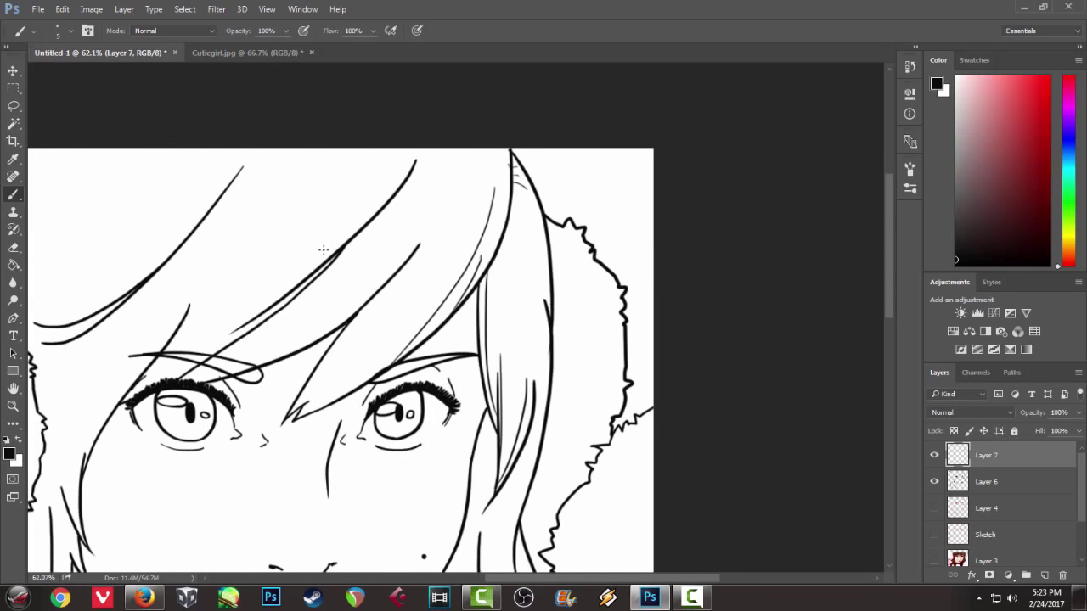
mouse_move(217, 291)
left_mouse_down()
mouse_move(434, 159)
mouse_move(400, 278)
mouse_move(294, 298)
left_mouse_up()
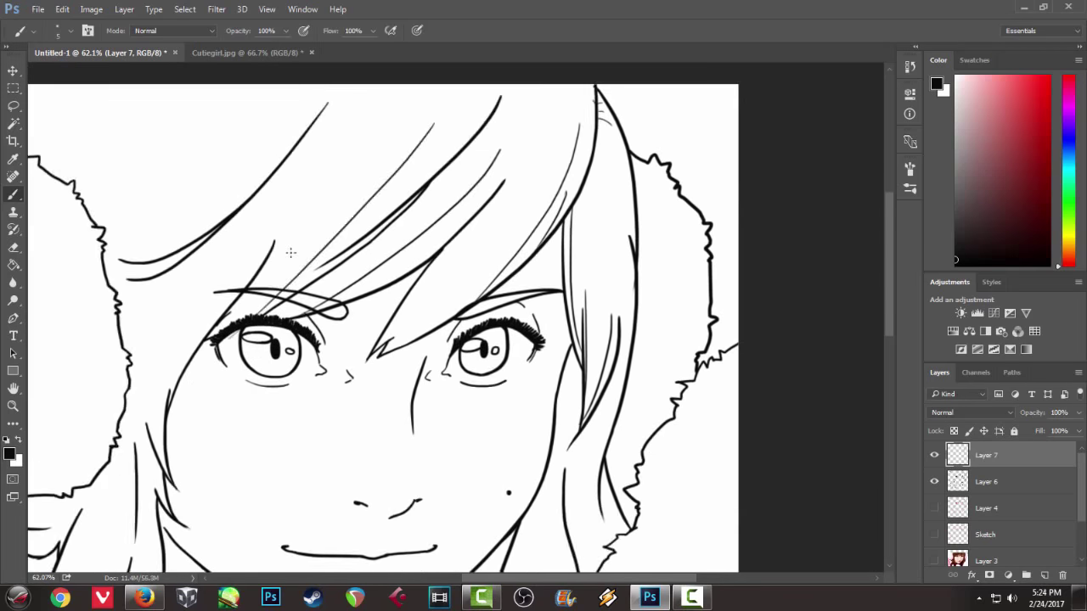
left_click_drag(203, 319, 293, 189)
left_click_drag(327, 168, 233, 302)
left_click_drag(289, 170, 212, 350)
mouse_move(217, 270)
left_mouse_down()
mouse_move(212, 336)
mouse_move(229, 420)
left_mouse_up()
- Draw more thin strands through the left hair, undoing stray strokes
left_click_drag(231, 374, 221, 435)
left_click_drag(206, 434, 238, 245)
left_click_drag(208, 327, 131, 548)
key("ctrl+z")
left_click_drag(175, 366, 124, 522)
left_click_drag(170, 399, 144, 512)
left_click_drag(204, 207, 79, 490)
left_click_drag(126, 355, 94, 520)
key("ctrl+z")
left_click_drag(103, 382, 78, 525)
- Draw curved strokes in the left ear area and a thin strand inside the right hair
left_click_drag(94, 374, 89, 551)
left_click_drag(100, 349, 163, 385)
left_click_drag(108, 353, 170, 387)
mouse_move(586, 399)
left_mouse_down()
mouse_move(391, 308)
mouse_move(409, 442)
left_mouse_up()
key("ctrl+z")
left_click_drag(422, 321, 409, 455)
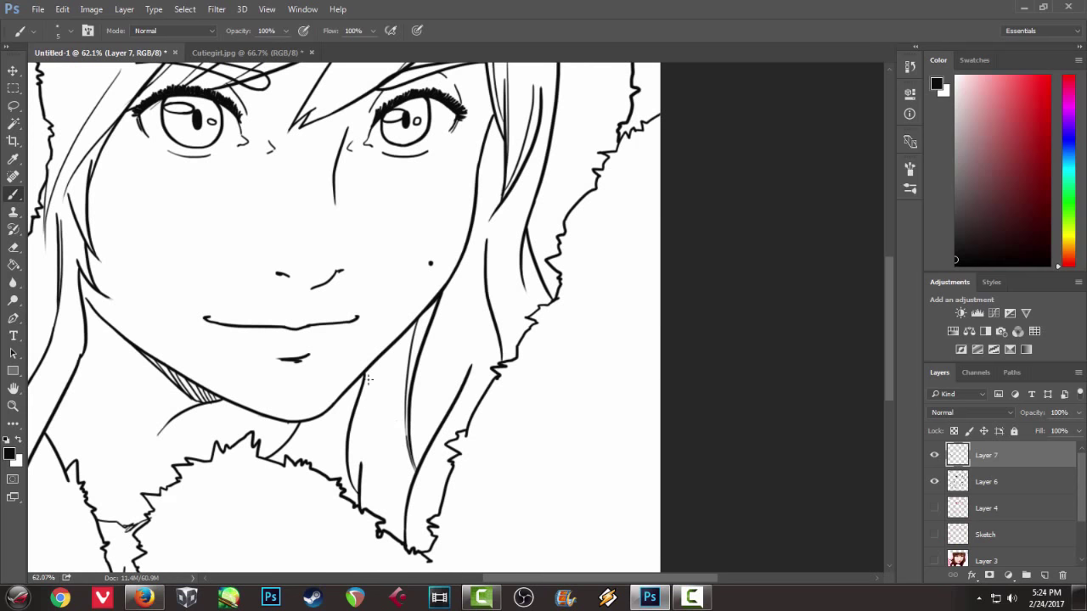
- Draw a faint nose ridge line
mouse_move(403, 379)
left_mouse_down()
mouse_move(345, 500)
mouse_move(304, 508)
left_mouse_up()
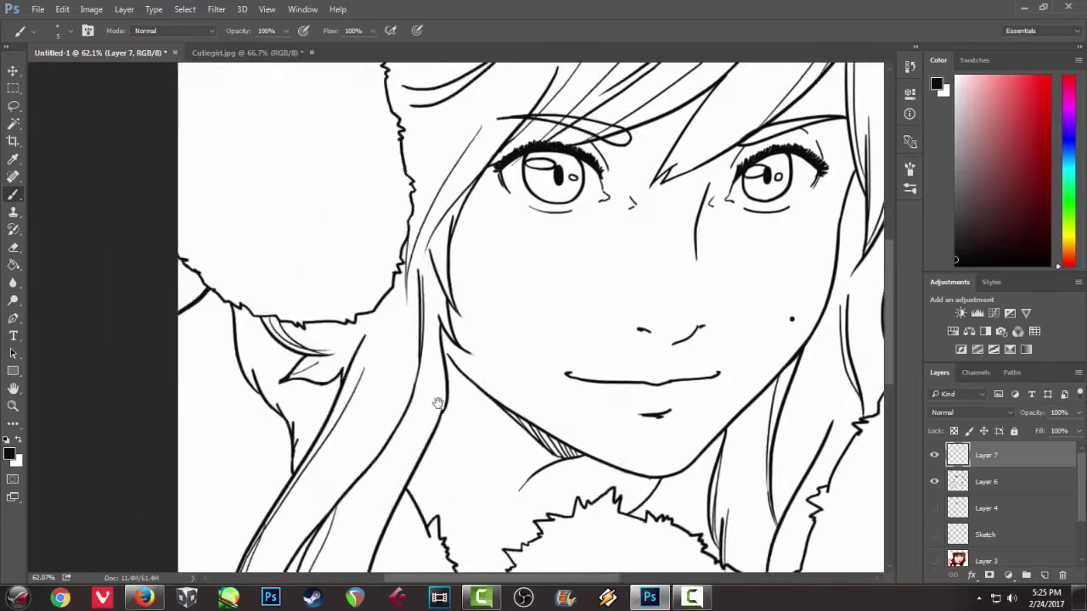
left_click_drag(423, 394, 791, 517)
left_click_drag(402, 92, 238, 75)
left_click_drag(237, 476, 382, 220)
left_click_drag(367, 370, 344, 338)
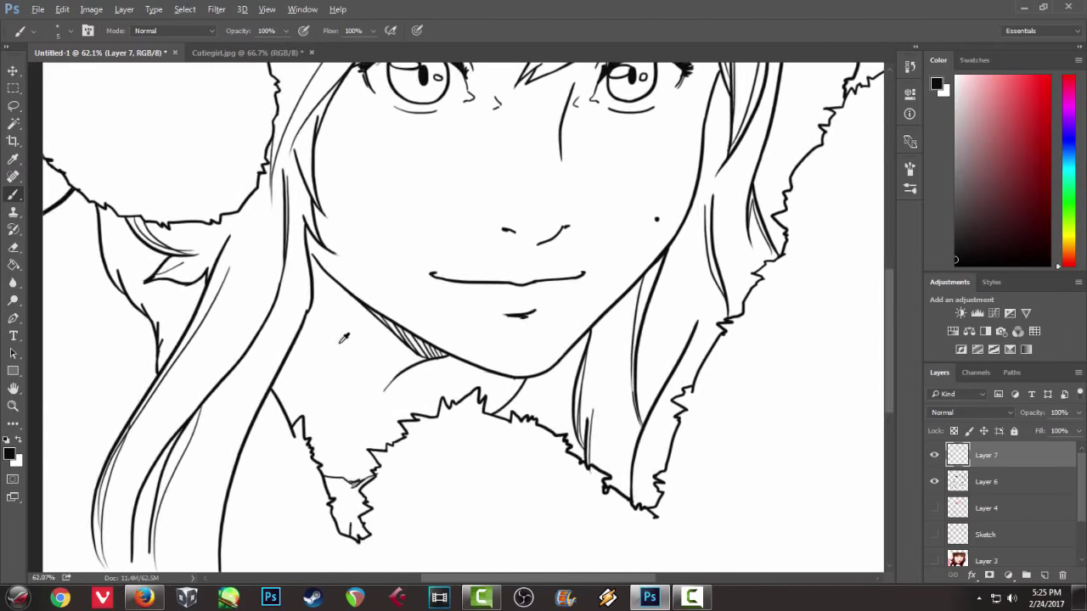
scroll(344, 338, "up", 5)
left_click_drag(543, 371, 541, 307)
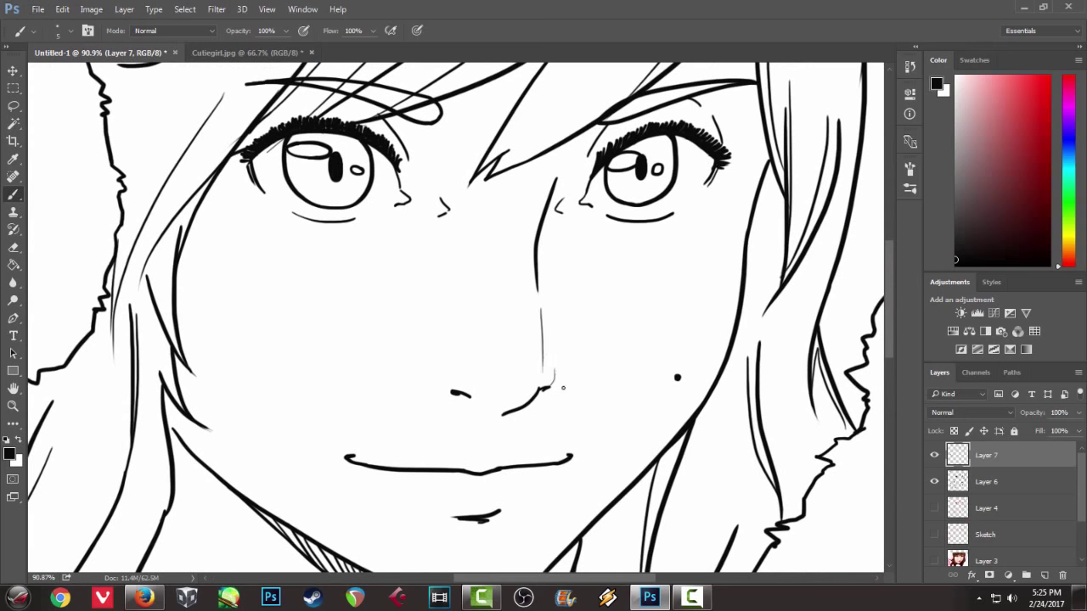
- Add a faint stroke at the lip's left end, undoing misplaced strokes
left_click_drag(517, 416, 423, 281)
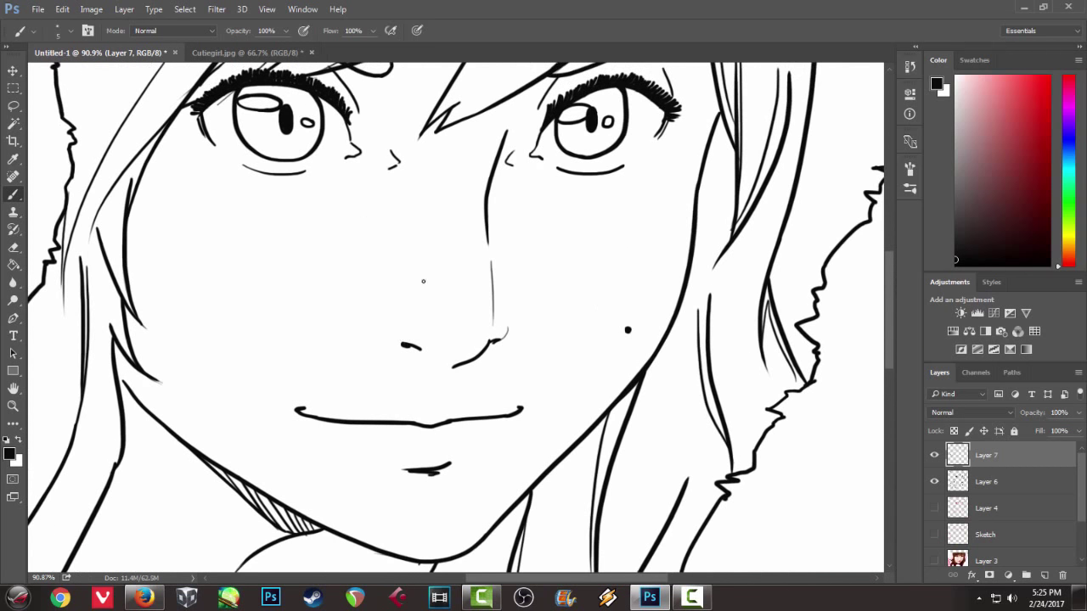
key("ctrl+z")
left_click_drag(430, 192, 404, 224)
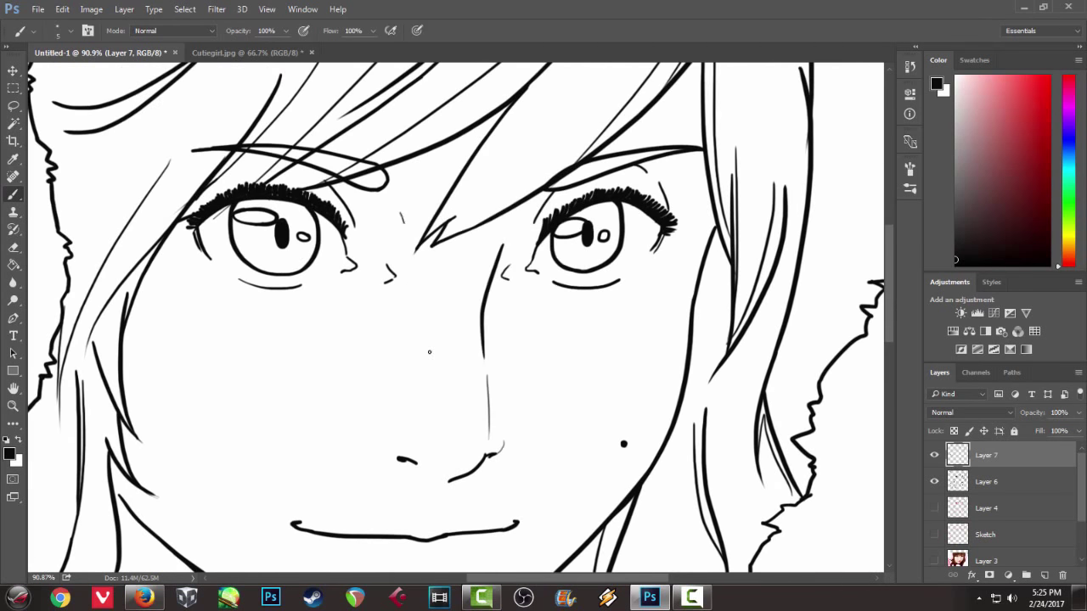
scroll(403, 222, "down", 3)
key("ctrl+z")
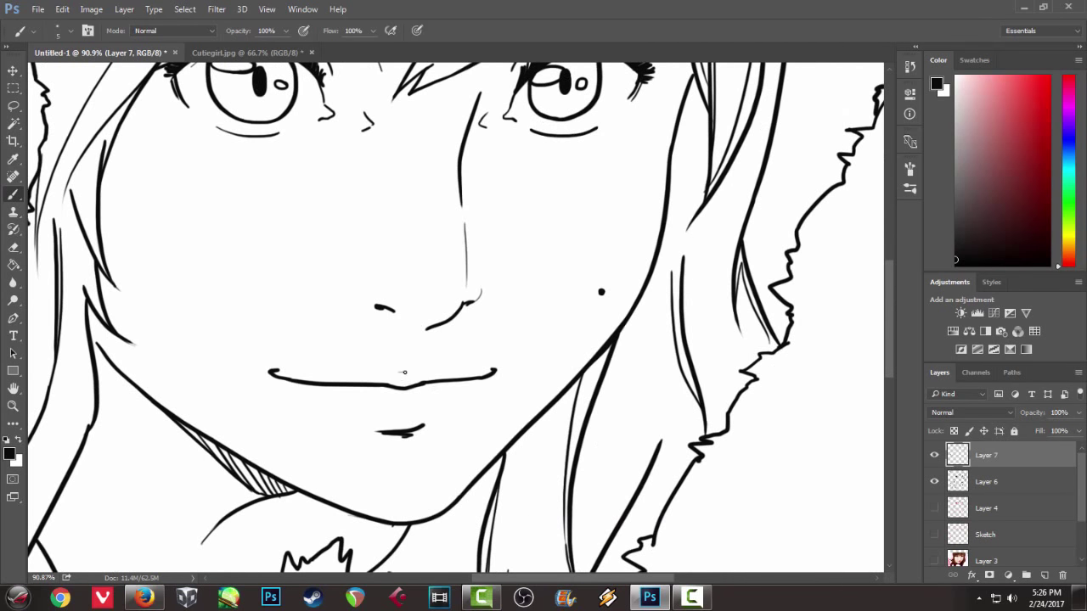
left_click_drag(440, 406, 453, 325)
left_click_drag(393, 350, 378, 349)
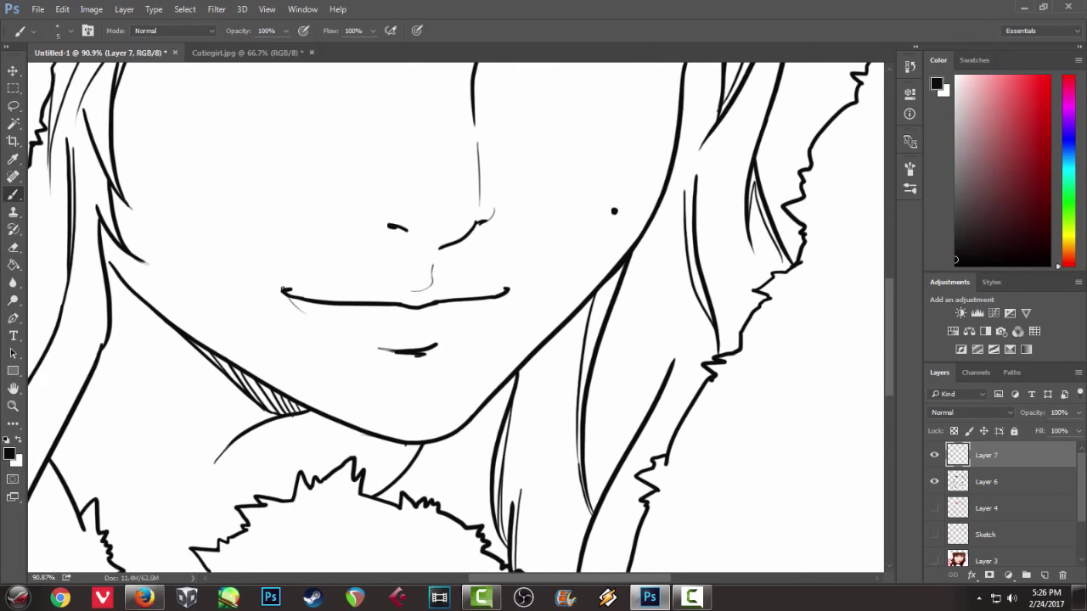
- Add thin texture strokes on the earmuff fur
scroll(288, 277, "down", 3)
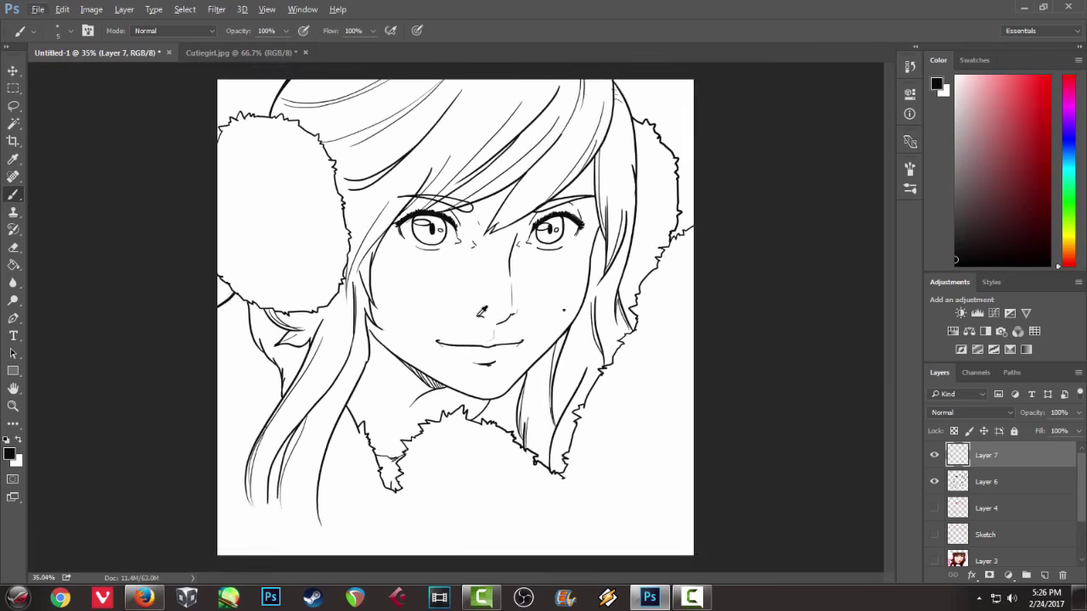
scroll(287, 277, "up", 1)
scroll(288, 277, "down", 1)
scroll(288, 277, "up", 1)
scroll(288, 277, "up", 2)
left_click_drag(192, 234, 246, 333)
left_click_drag(191, 275, 251, 358)
key("ctrl+alt+z")
key("ctrl+alt+z")
key("ctrl+alt+z")
left_click_drag(849, 323, 548, 334)
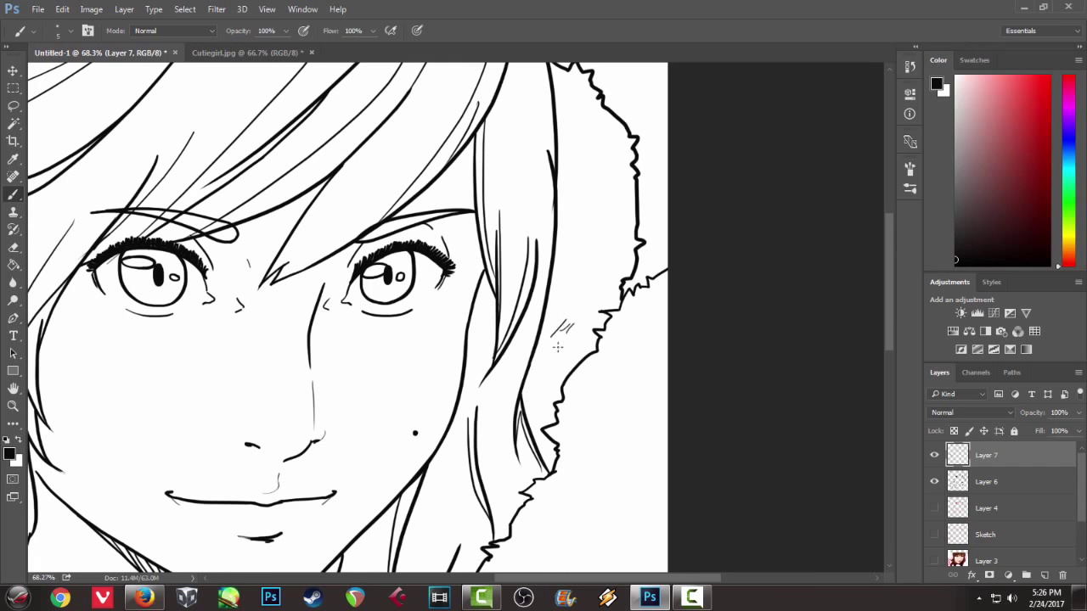
scroll(547, 327, "down", 1)
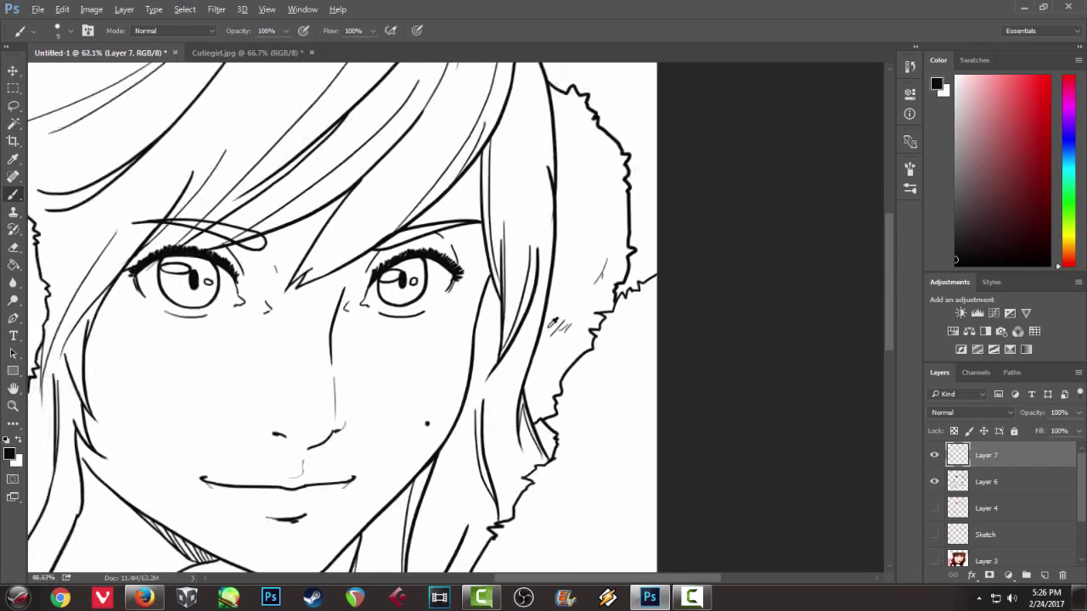
scroll(547, 327, "down", 1)
- Merge Layer 6 into Layer 7 and rename the merged layer 'Lineart'
left_click(989, 482, "ctrl")
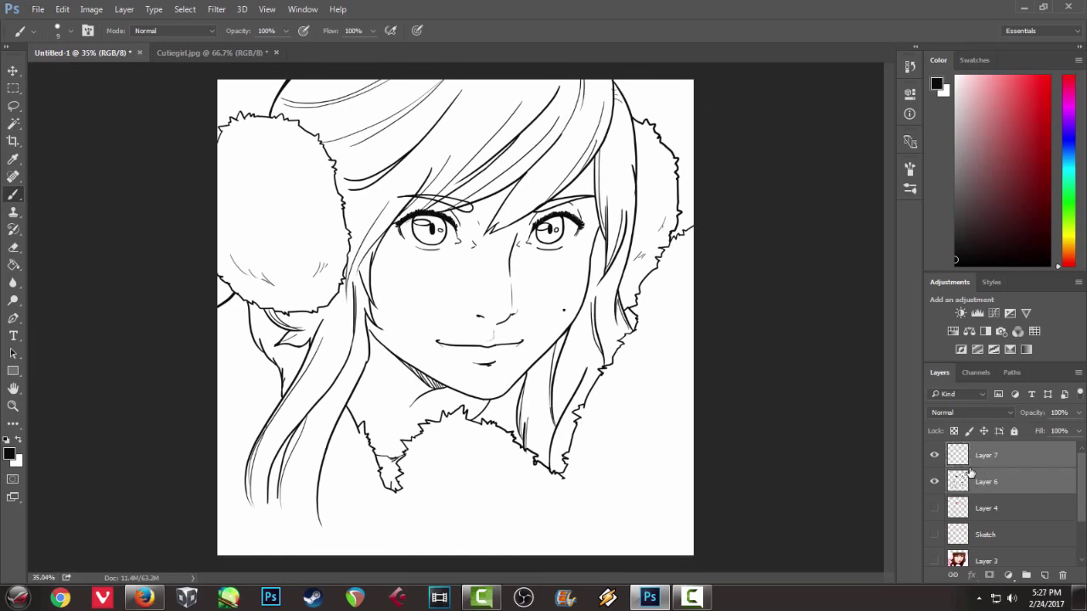
right_click(970, 472)
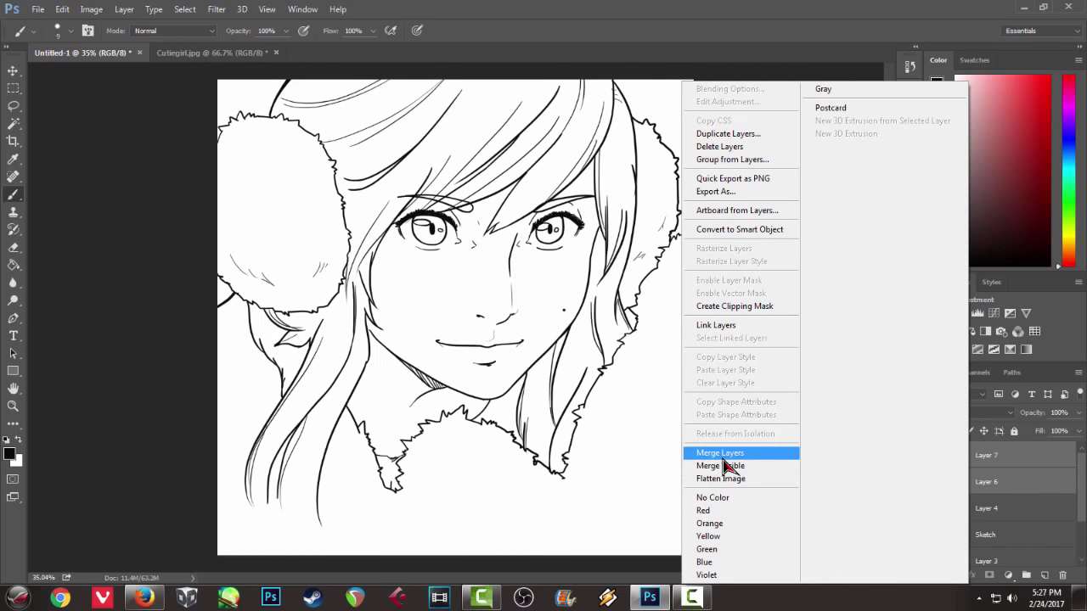
left_click(724, 453)
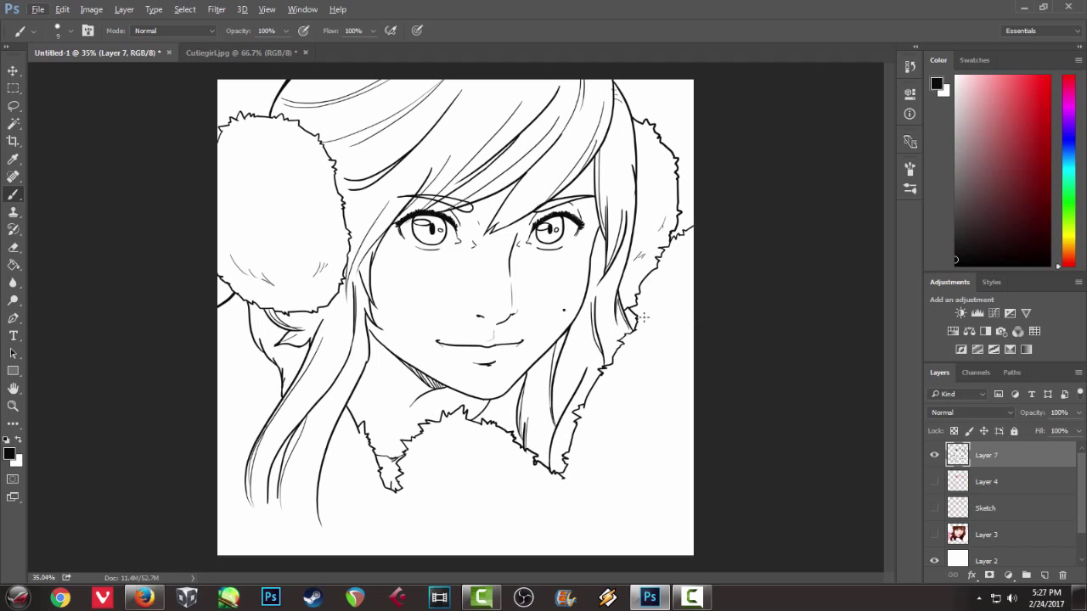
double_click(985, 456)
type("Lineart")
key("Return")
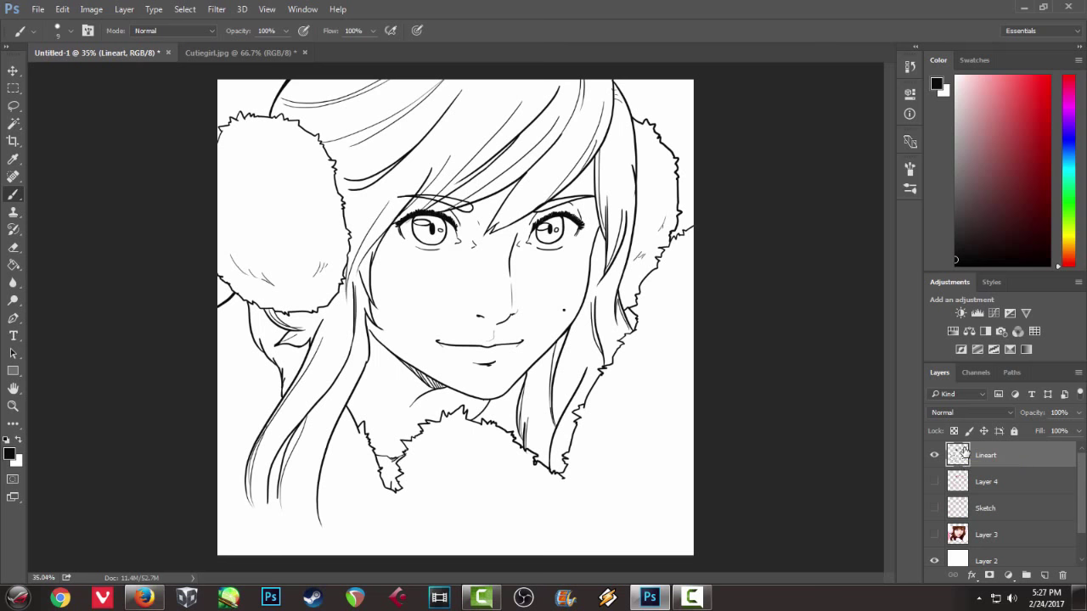
- Show the reference photo Layer 3 and raise its opacity to 100%
left_click(934, 455)
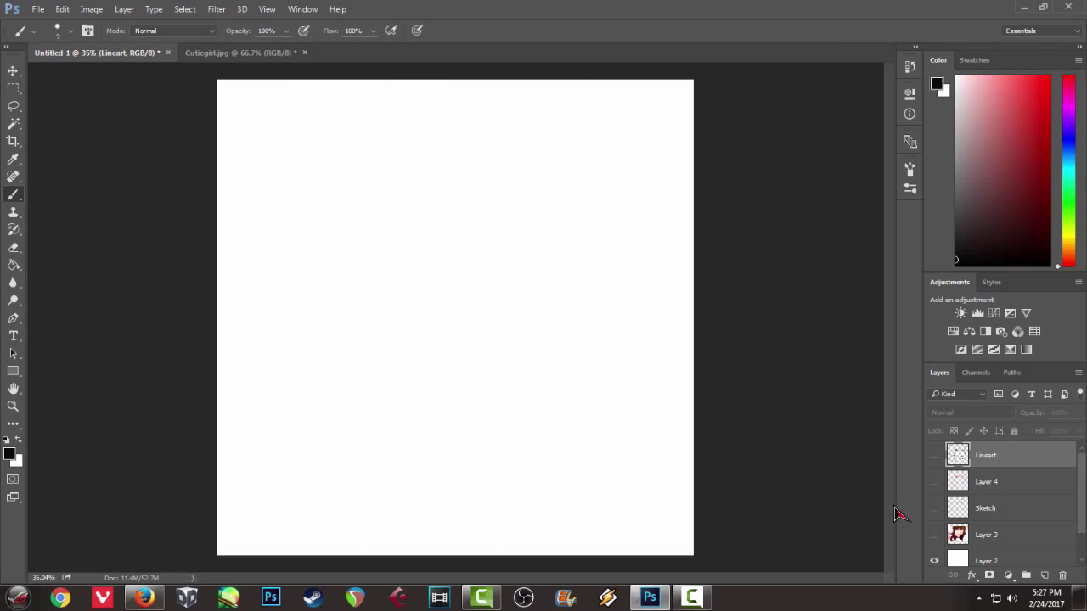
left_click(934, 534)
left_click(1010, 535)
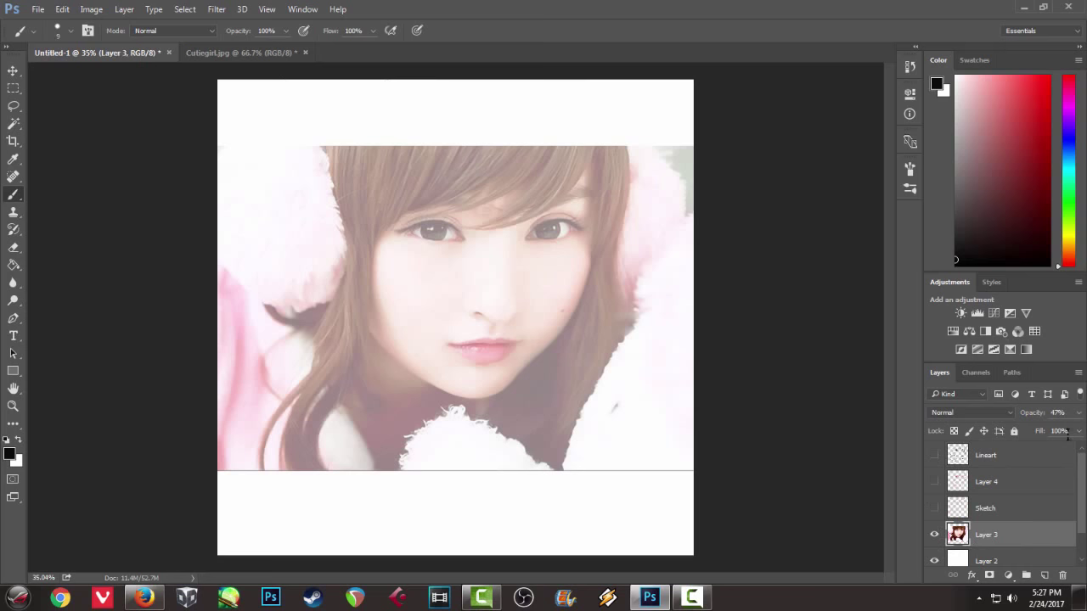
left_click_drag(1078, 413, 1086, 438)
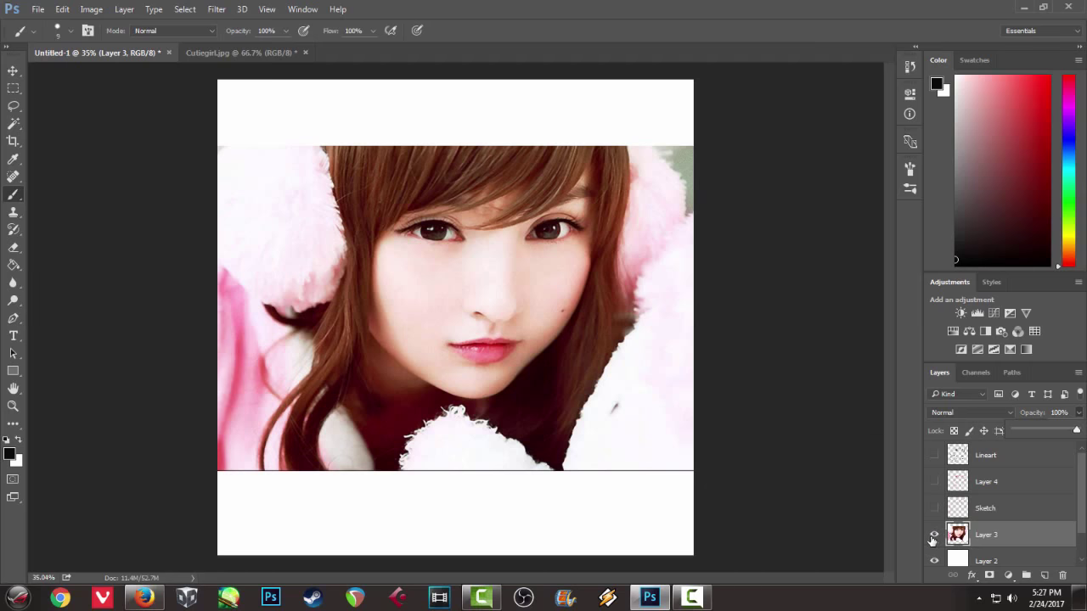
- Toggle the photo and Lineart layers to compare, ending with only Lineart visible
left_click(934, 536)
left_click(934, 456)
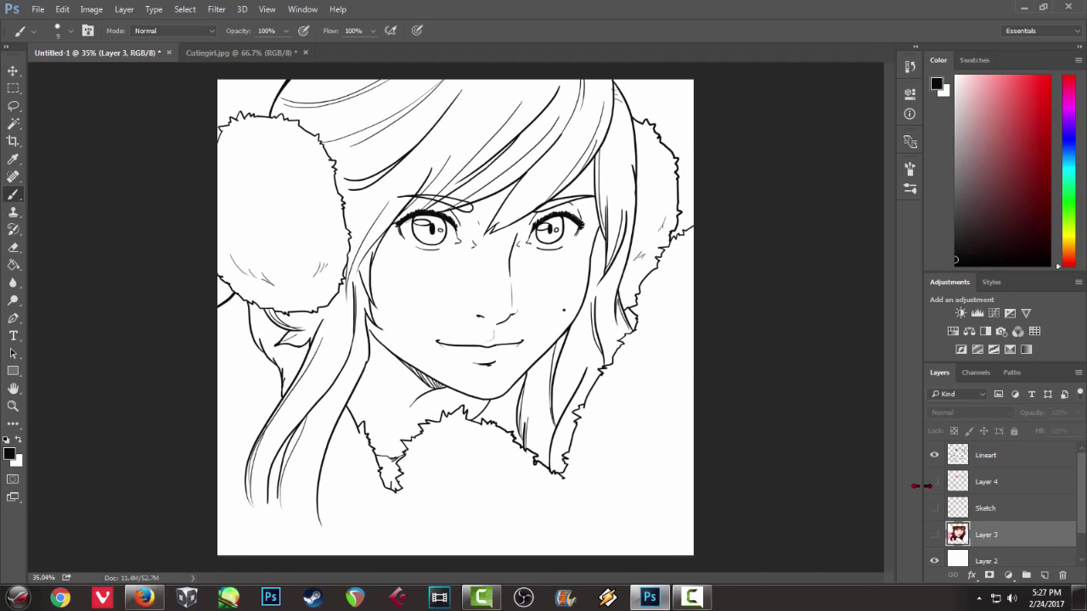
left_click(935, 535)
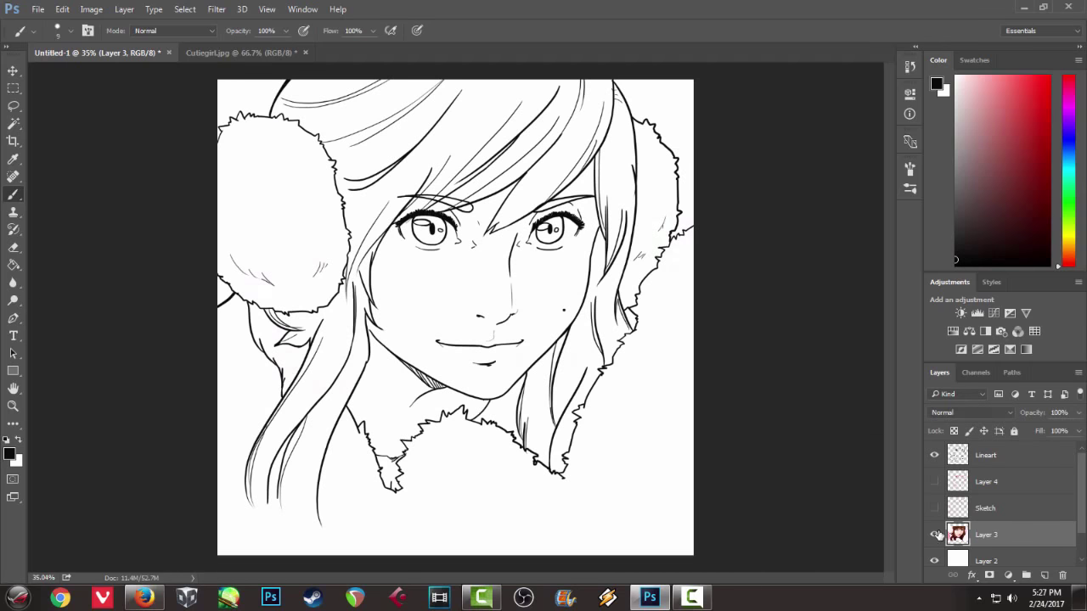
left_click(935, 535)
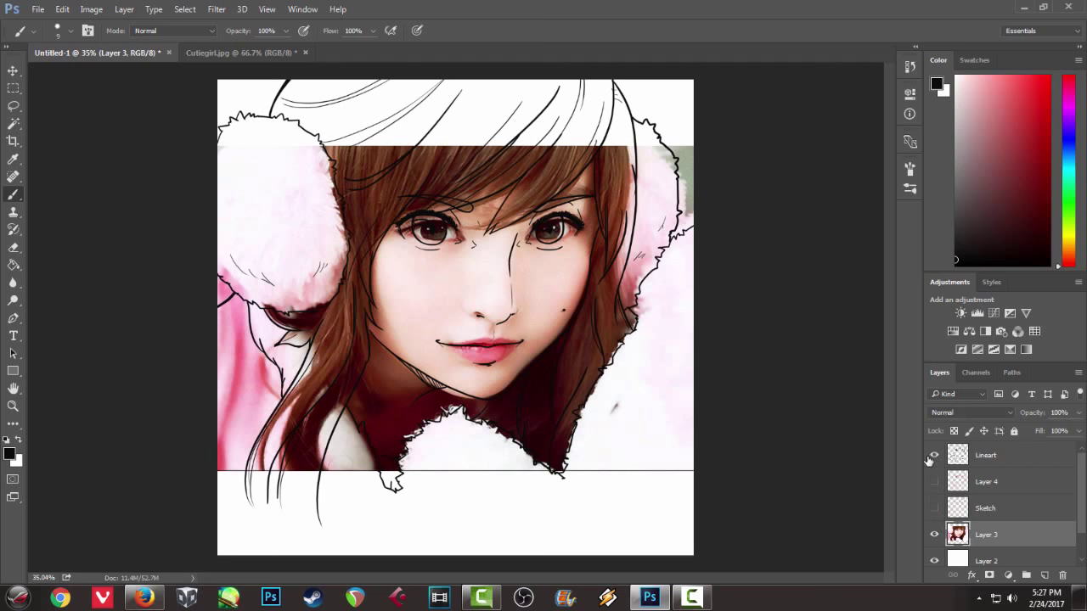
left_click(935, 456)
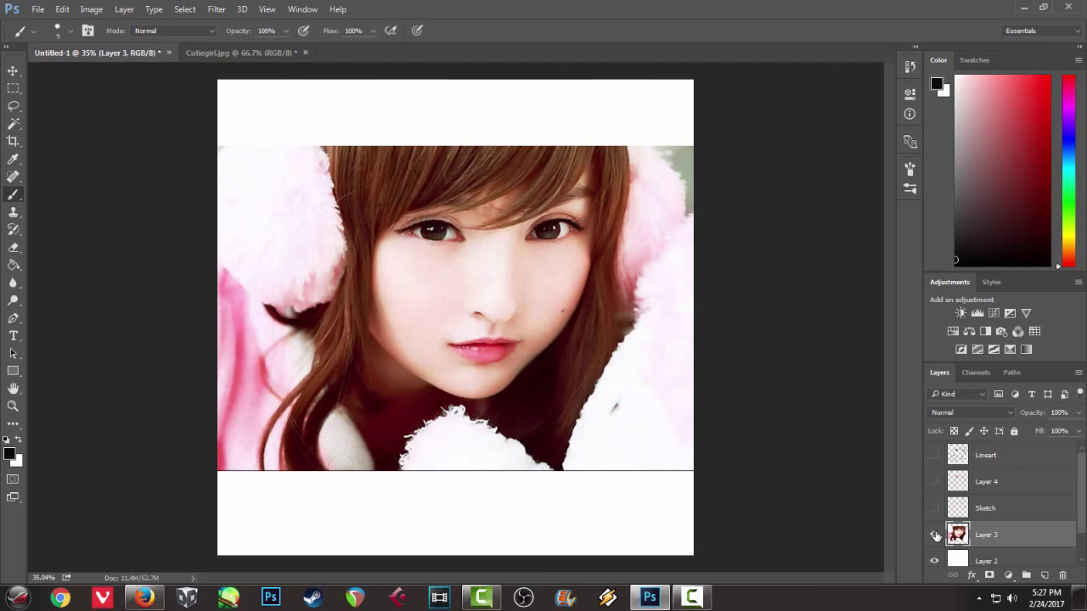
left_click(934, 535)
left_click(934, 455)
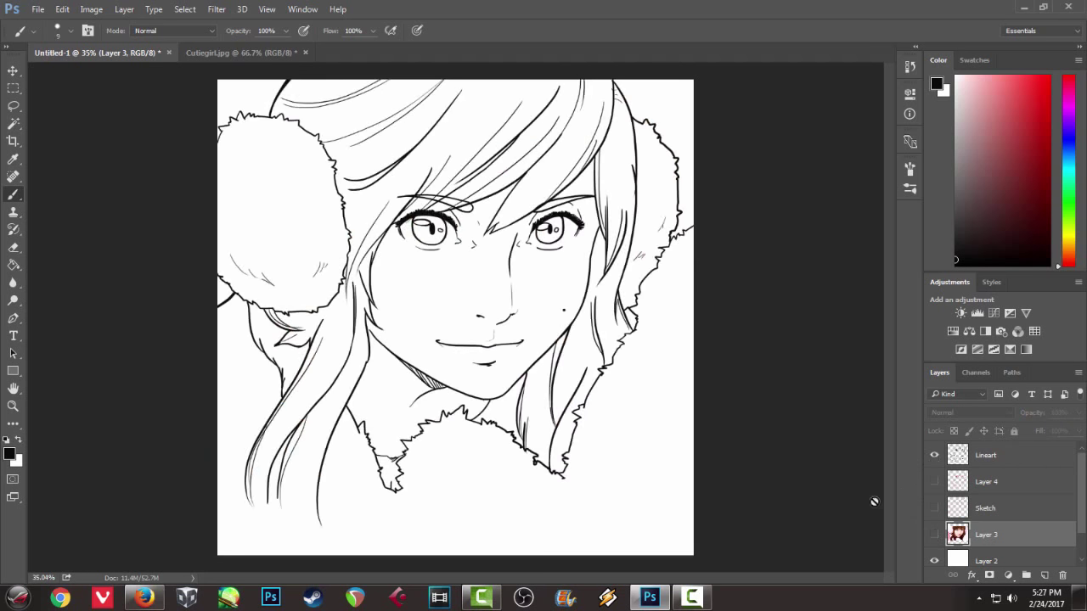